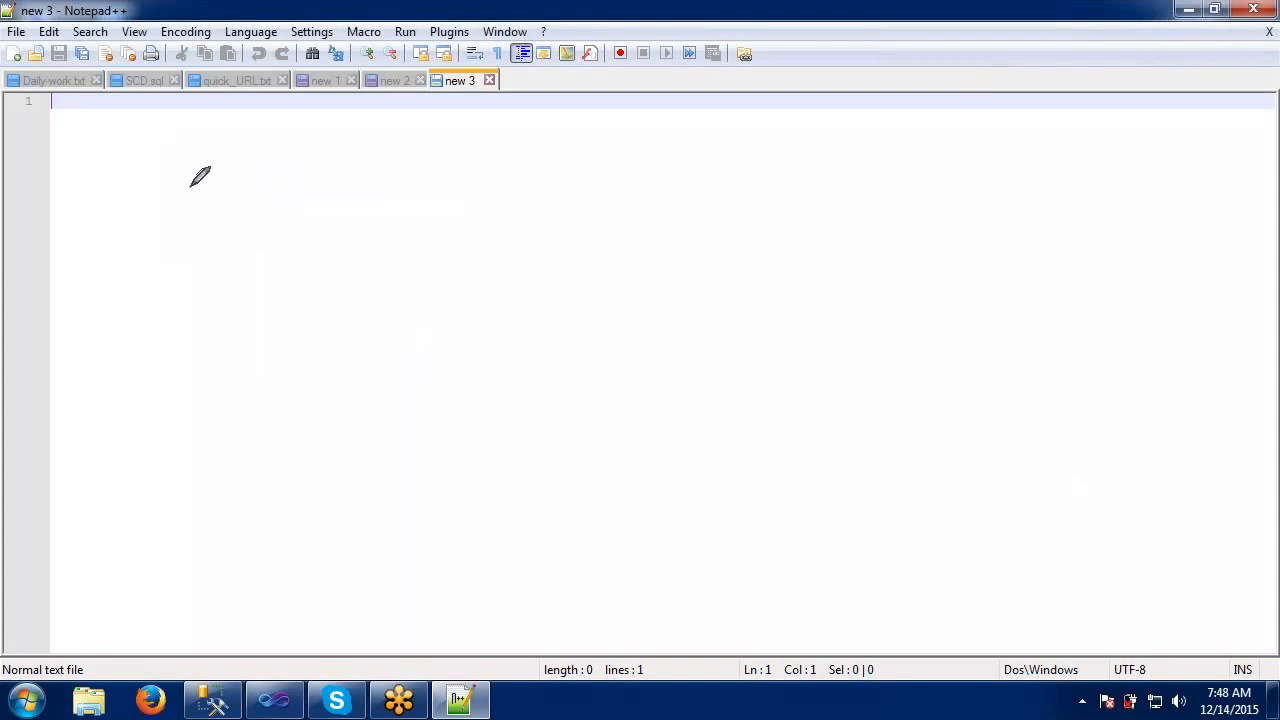
Sketch four separate boxes stacked in a column on the blank page to represent the data sources
mouse_move(190, 186)
mouse_down()
mouse_move(181, 309)
mouse_move(266, 312)
mouse_move(284, 188)
mouse_move(205, 174)
mouse_move(194, 186)
mouse_up()
mouse_move(179, 372)
mouse_down()
mouse_move(169, 429)
mouse_move(240, 428)
mouse_move(251, 377)
mouse_move(184, 373)
mouse_up()
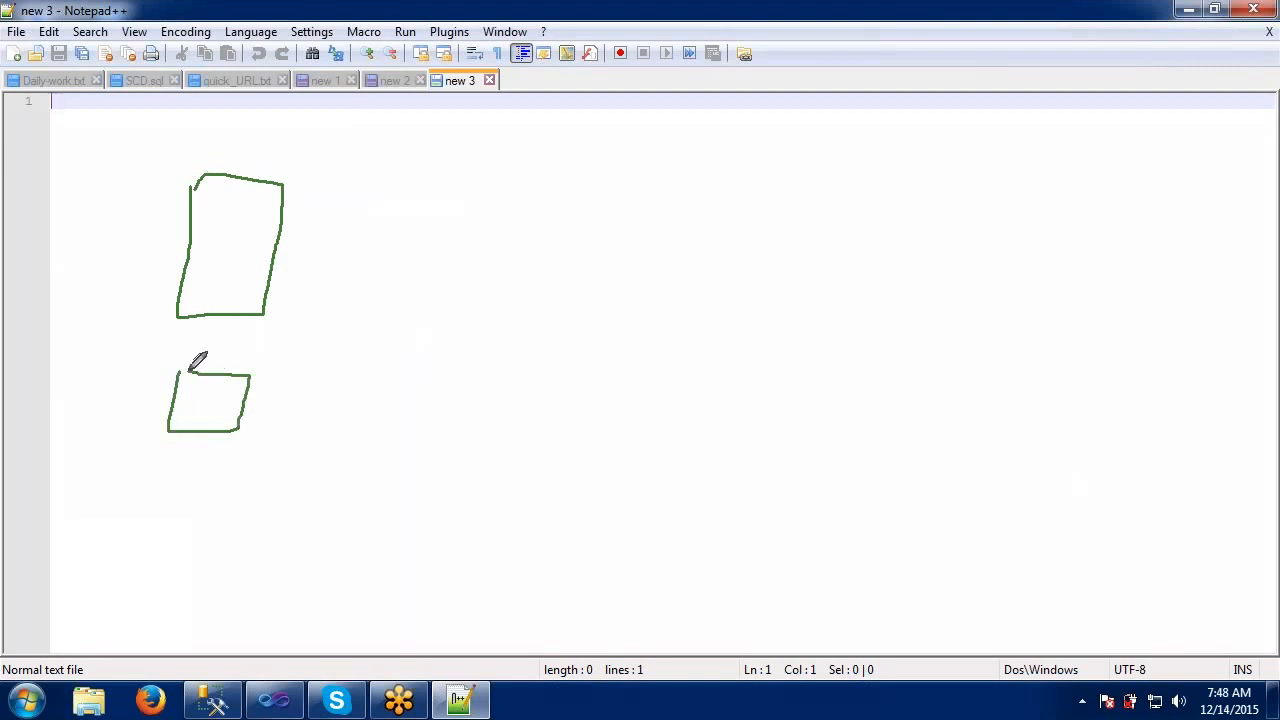
mouse_move(178, 477)
mouse_down()
mouse_move(166, 508)
mouse_move(178, 525)
mouse_move(221, 519)
mouse_move(227, 476)
mouse_move(178, 476)
mouse_up()
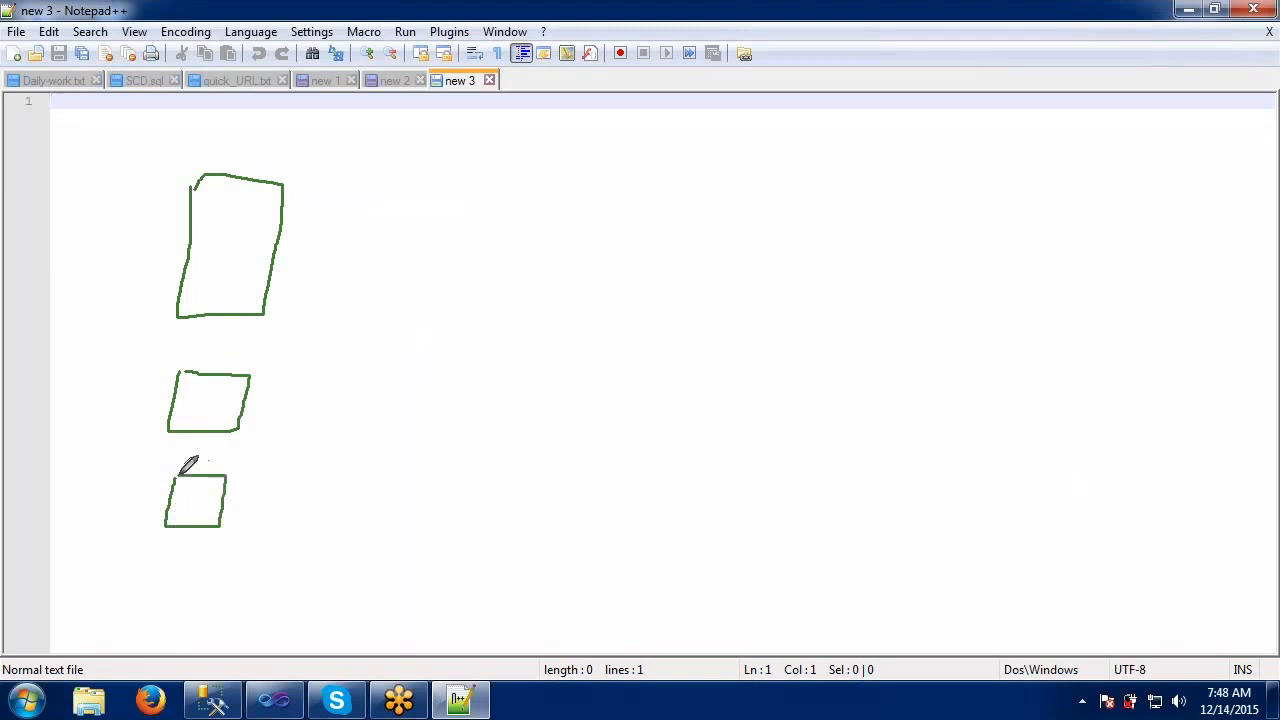
mouse_move(170, 568)
mouse_down()
mouse_move(168, 611)
mouse_move(212, 585)
mouse_move(208, 572)
mouse_move(168, 570)
mouse_up()
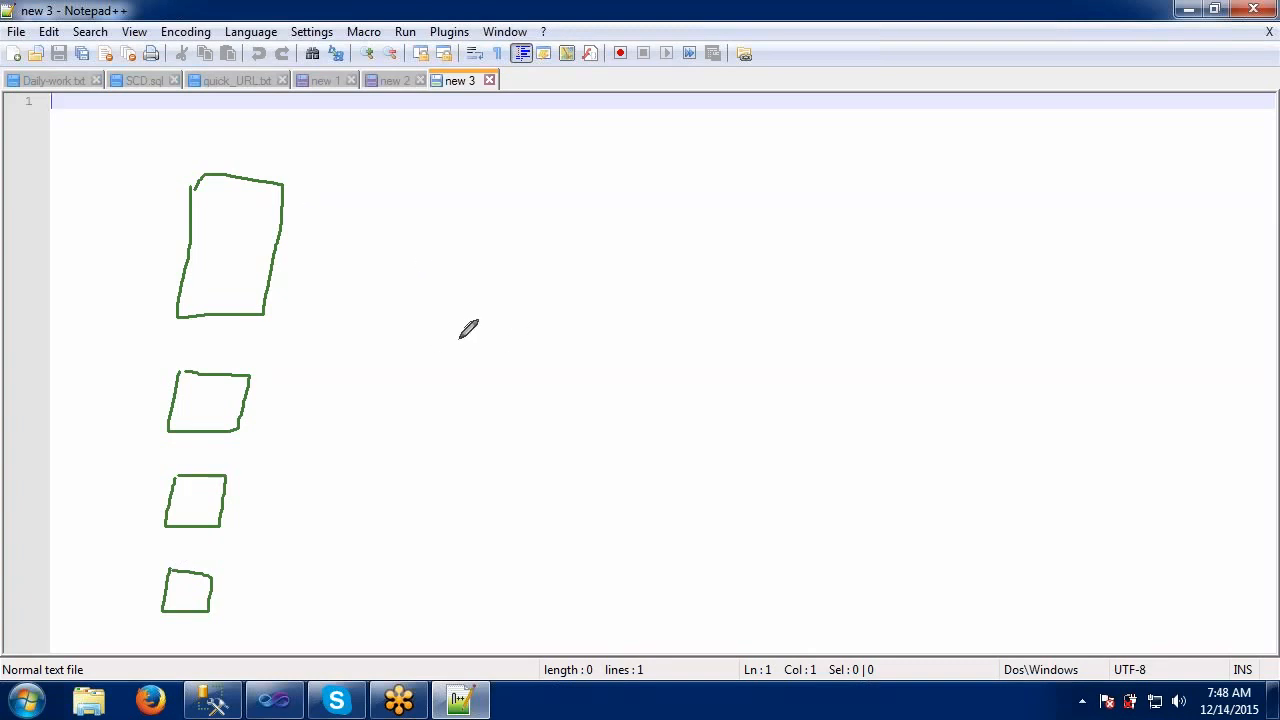
Draw a box labelled DW, connect each of the four source boxes to it, and label the uppermost connector SSIS
mouse_move(459, 338)
mouse_down()
mouse_move(458, 390)
mouse_move(487, 424)
mouse_move(545, 422)
mouse_move(484, 340)
mouse_move(455, 340)
mouse_up()
drag(283, 233, 465, 390)
drag(241, 413, 432, 380)
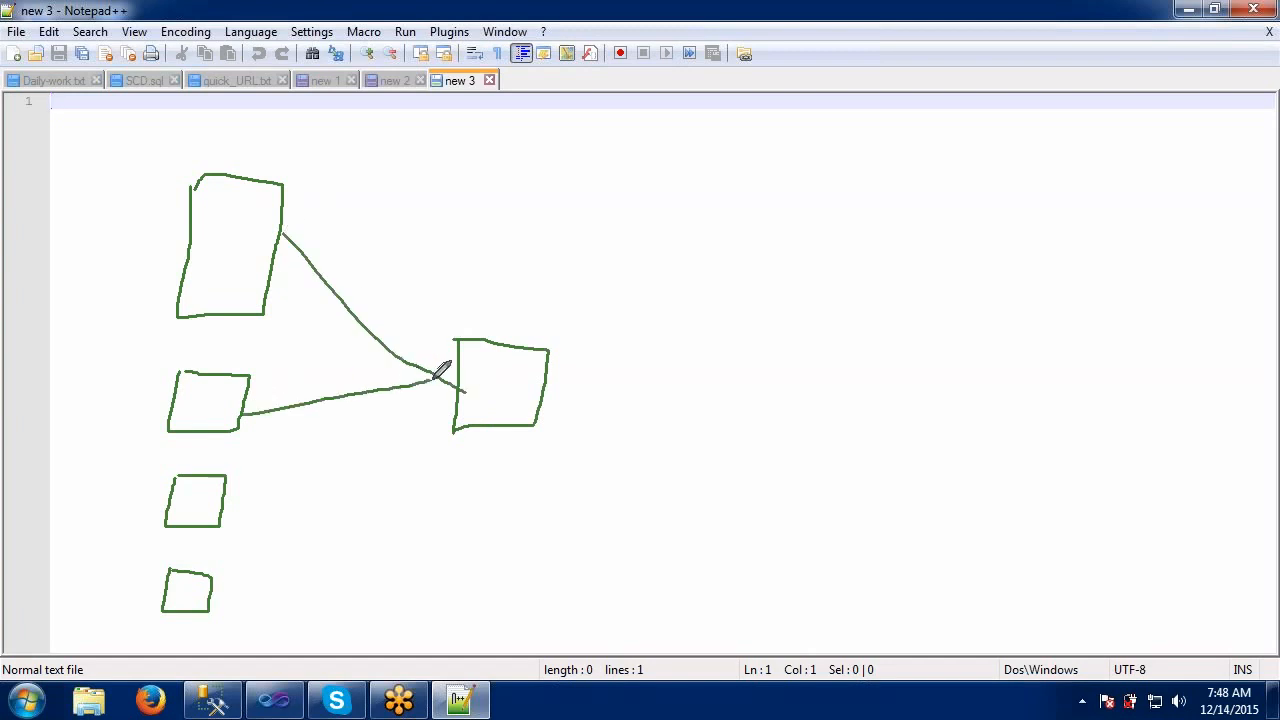
mouse_move(224, 512)
mouse_down()
mouse_move(371, 394)
mouse_move(432, 378)
mouse_up()
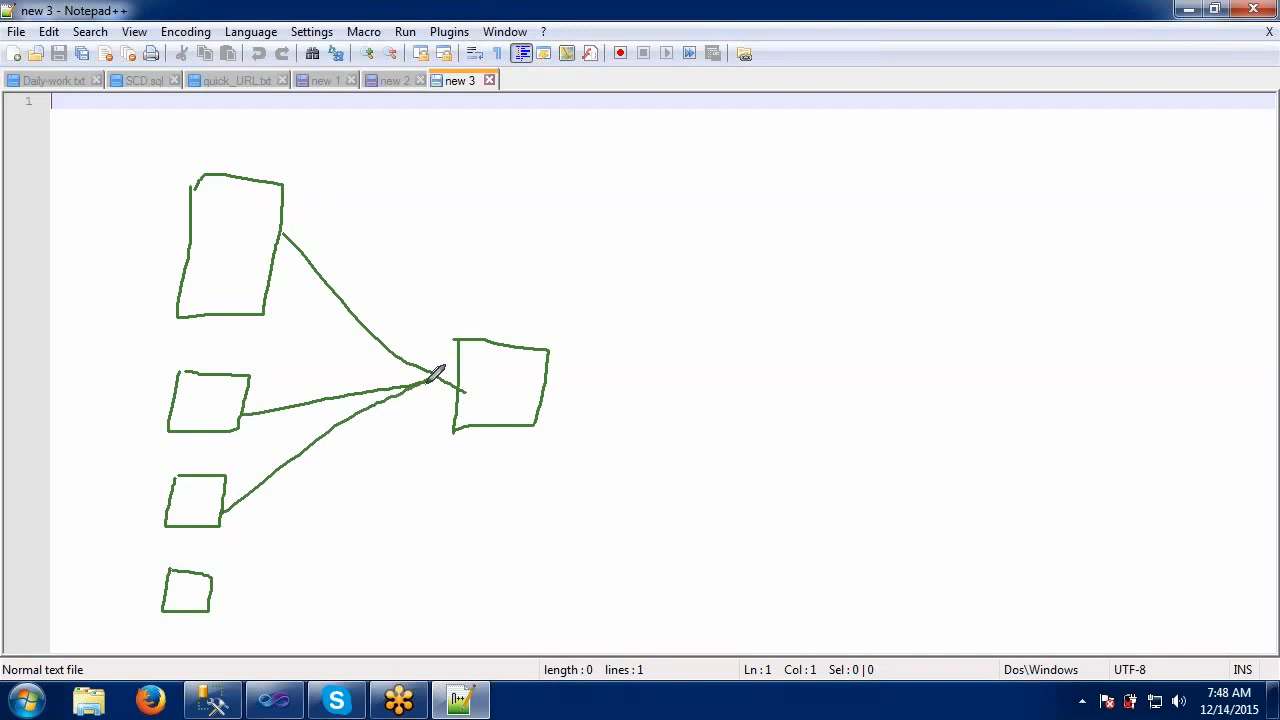
mouse_move(211, 597)
mouse_down()
mouse_move(346, 486)
mouse_move(438, 380)
mouse_move(482, 374)
mouse_move(498, 398)
mouse_move(474, 403)
mouse_move(517, 402)
mouse_move(522, 384)
mouse_up()
click(479, 364)
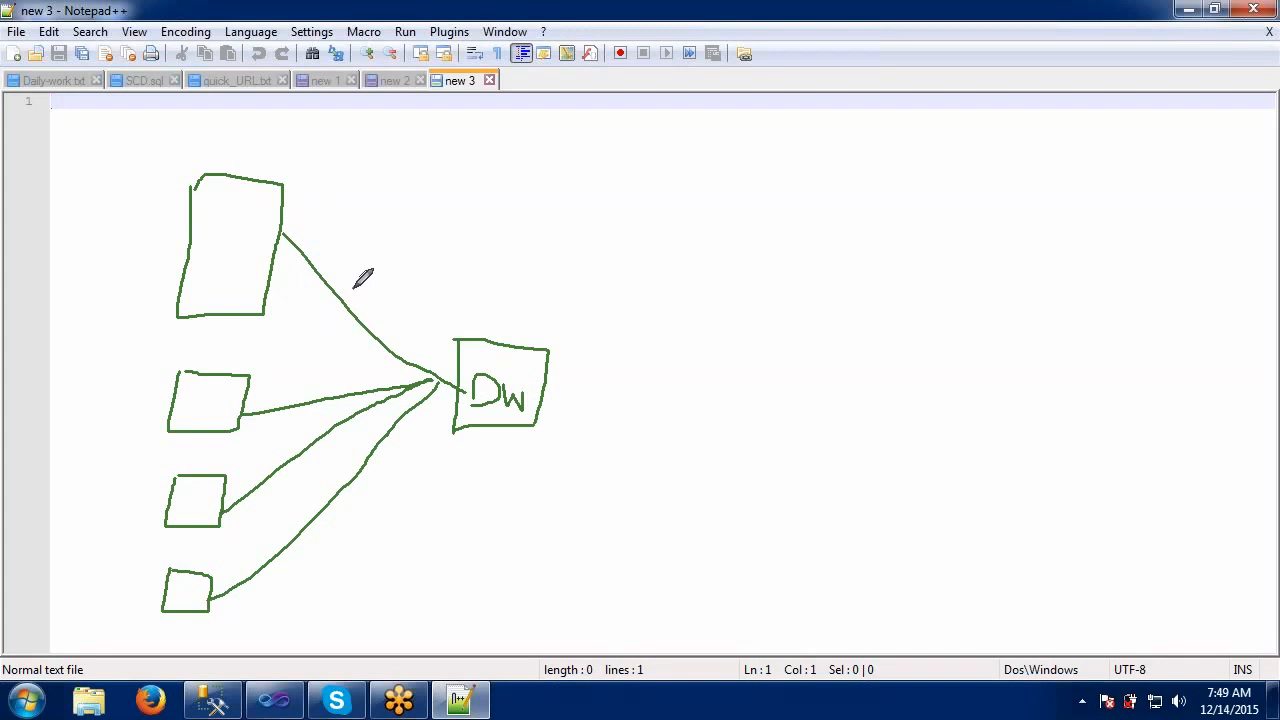
mouse_move(356, 287)
mouse_down()
mouse_move(340, 289)
mouse_move(355, 299)
mouse_move(340, 306)
mouse_move(362, 298)
mouse_move(388, 317)
mouse_move(378, 325)
mouse_up()
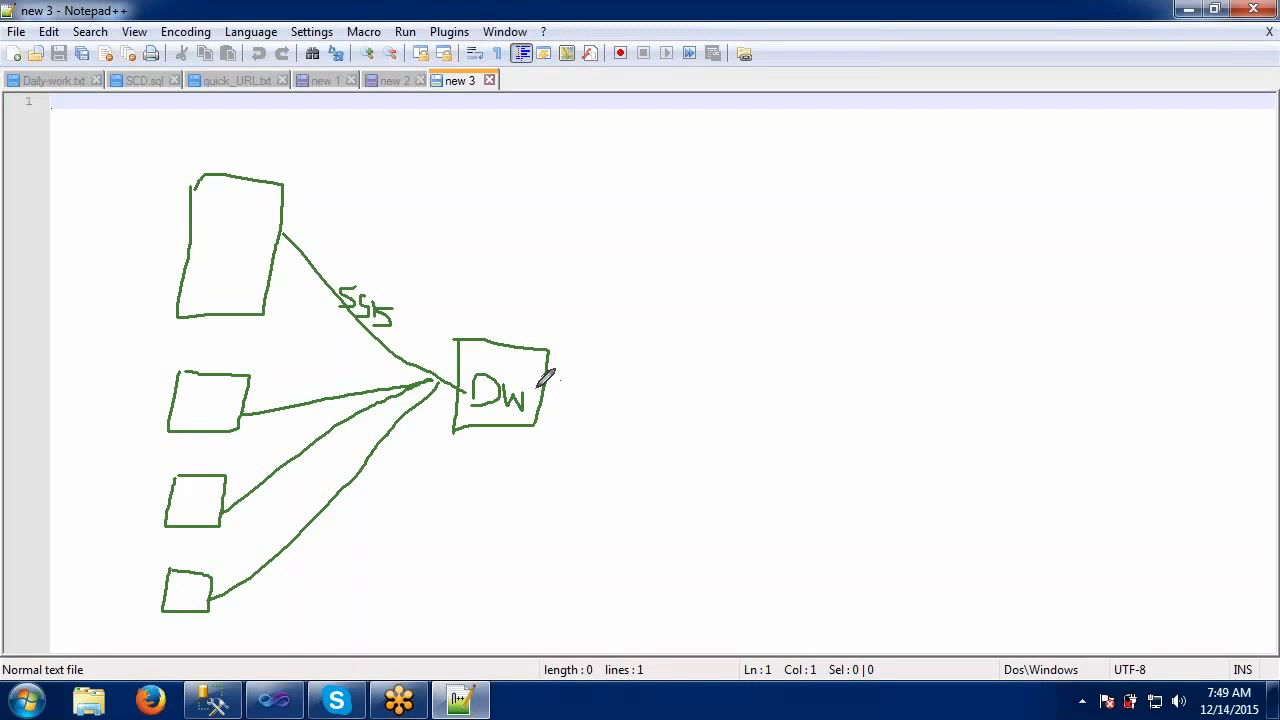
Extend the diagram from the DW box with a box labelled SSAS and an arrow leading to a box labelled SSRS
drag(544, 387, 646, 372)
mouse_move(671, 301)
mouse_down()
mouse_move(662, 406)
mouse_move(773, 383)
mouse_move(788, 290)
mouse_move(664, 290)
mouse_up()
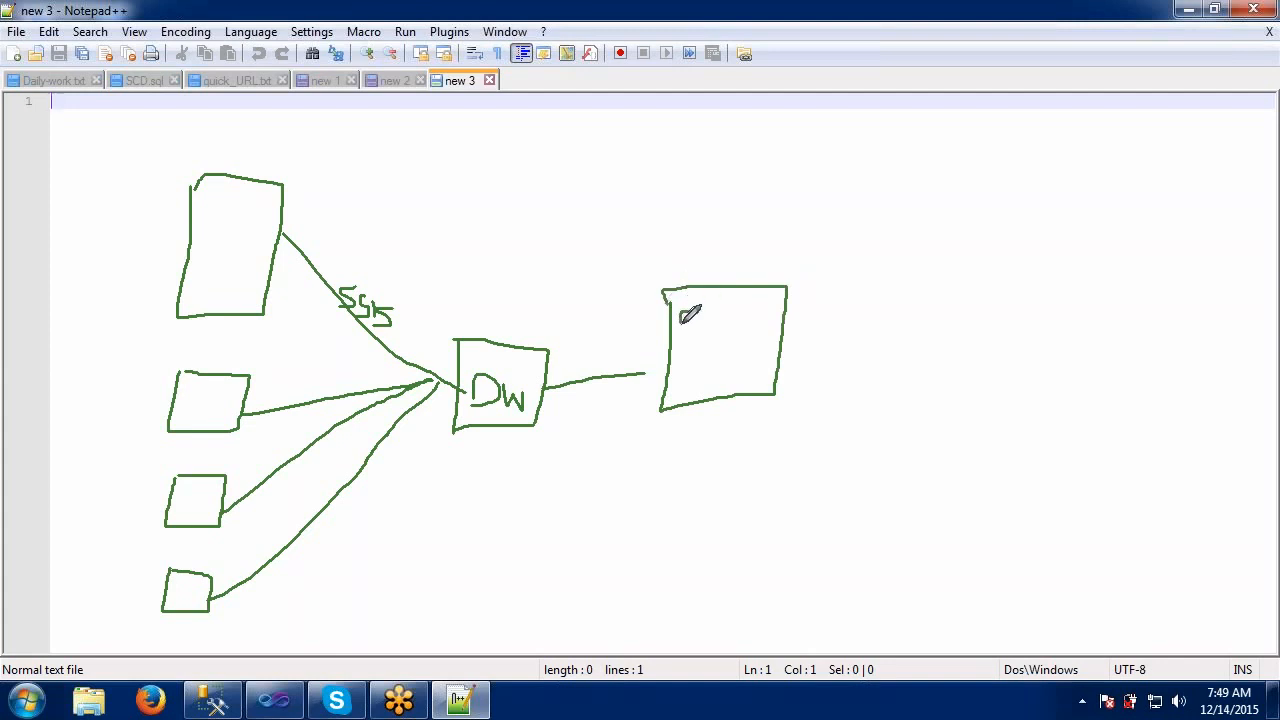
drag(707, 313, 675, 350)
mouse_move(736, 323)
mouse_down()
mouse_move(715, 325)
mouse_move(717, 350)
mouse_move(749, 316)
mouse_move(757, 353)
mouse_move(880, 348)
mouse_move(870, 366)
mouse_up()
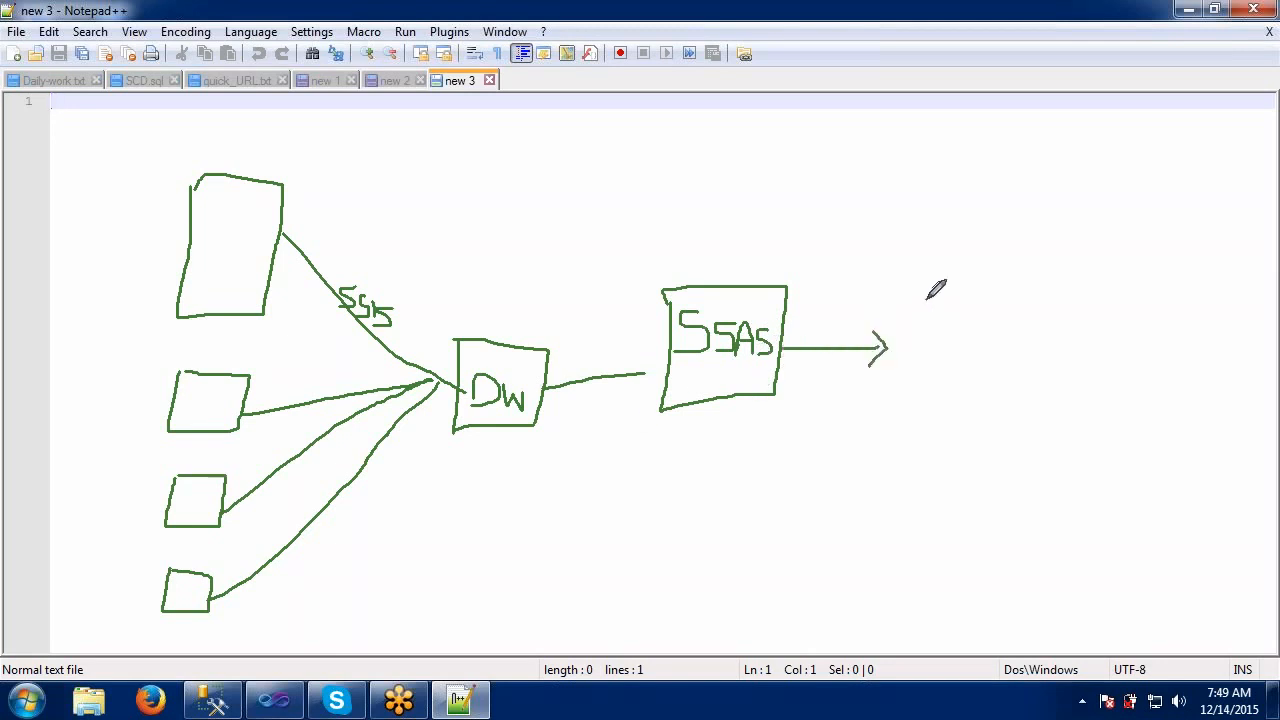
mouse_move(926, 299)
mouse_down()
mouse_move(908, 412)
mouse_move(998, 405)
mouse_move(1033, 369)
mouse_move(950, 298)
mouse_move(920, 299)
mouse_move(956, 358)
mouse_move(931, 368)
mouse_up()
mouse_move(990, 332)
mouse_down()
mouse_move(963, 346)
mouse_move(986, 362)
mouse_move(964, 385)
mouse_move(1008, 348)
mouse_move(1001, 364)
mouse_move(999, 352)
mouse_move(1026, 360)
mouse_move(1012, 352)
mouse_move(1022, 376)
mouse_move(1005, 387)
mouse_up()
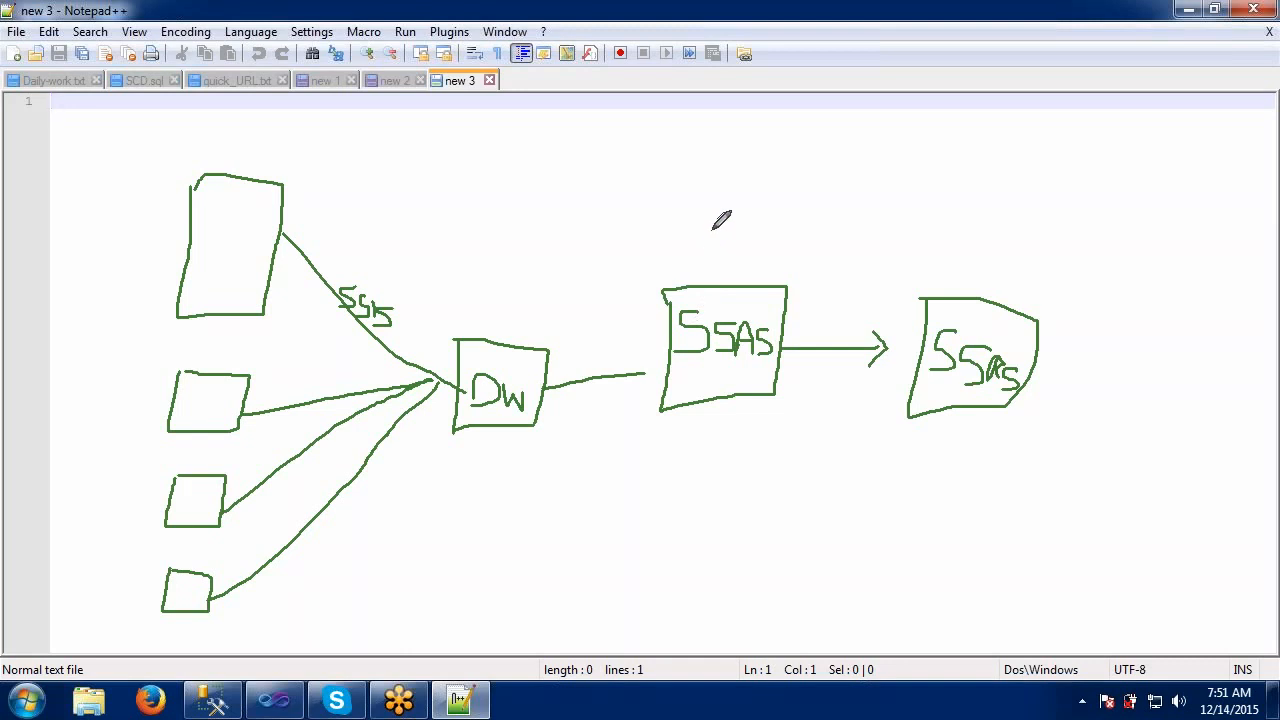
Draw an arrow pointing down into the SSAS box and write the label Cube beneath it
mouse_move(711, 231)
mouse_down()
mouse_move(711, 293)
mouse_move(719, 265)
mouse_up()
mouse_move(690, 421)
mouse_down()
mouse_move(664, 432)
mouse_move(700, 446)
mouse_move(711, 425)
mouse_move(719, 448)
mouse_up()
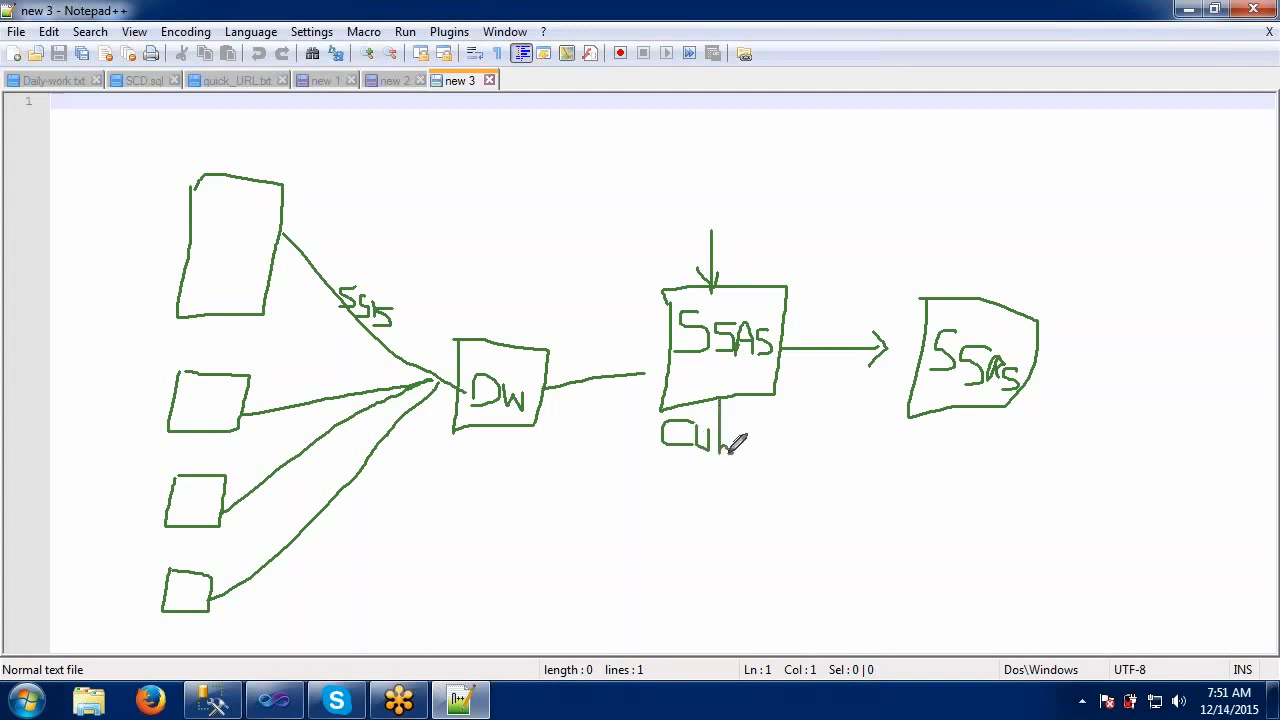
drag(748, 446, 751, 462)
Draw a curved arrow from the DW box over to the SSRS box and write Reports below the SSRS box
mouse_move(510, 344)
mouse_down()
mouse_move(746, 167)
mouse_move(895, 197)
mouse_move(997, 298)
mouse_up()
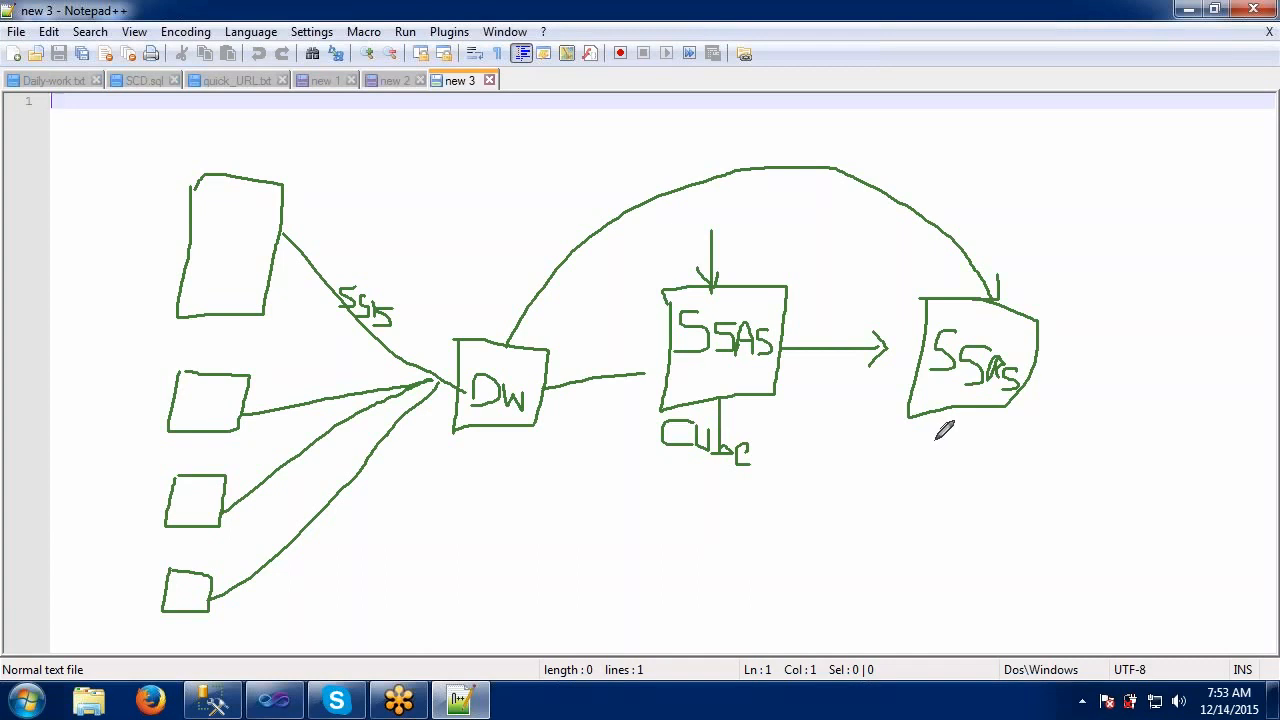
mouse_move(939, 435)
mouse_down()
mouse_move(970, 446)
mouse_move(966, 497)
mouse_move(973, 450)
mouse_move(1002, 444)
mouse_move(984, 472)
mouse_move(1002, 458)
mouse_move(1007, 477)
mouse_move(1004, 460)
mouse_move(1000, 470)
mouse_move(1028, 478)
mouse_move(1038, 452)
mouse_move(1039, 487)
mouse_move(1046, 465)
mouse_move(1058, 474)
mouse_move(1048, 486)
mouse_up()
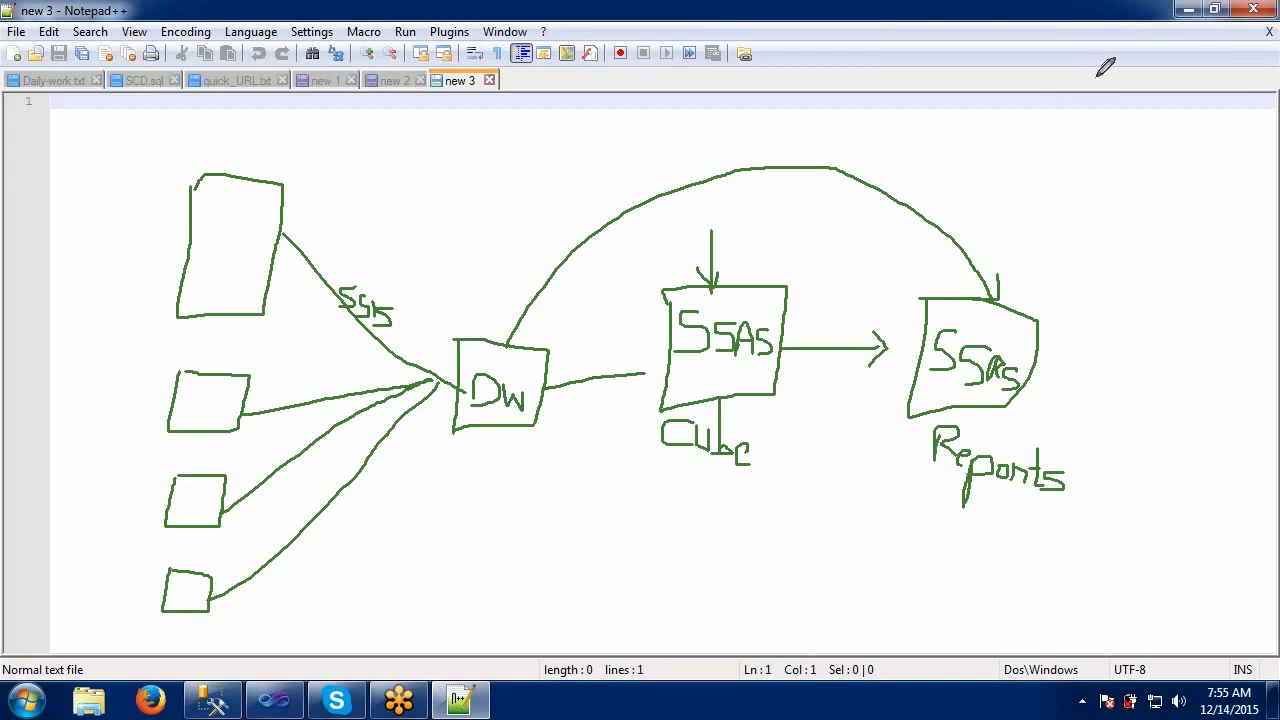
Clear the drawing, minimize the text editor, and switch to the MyProject solution in Visual Studio
key(Escape)
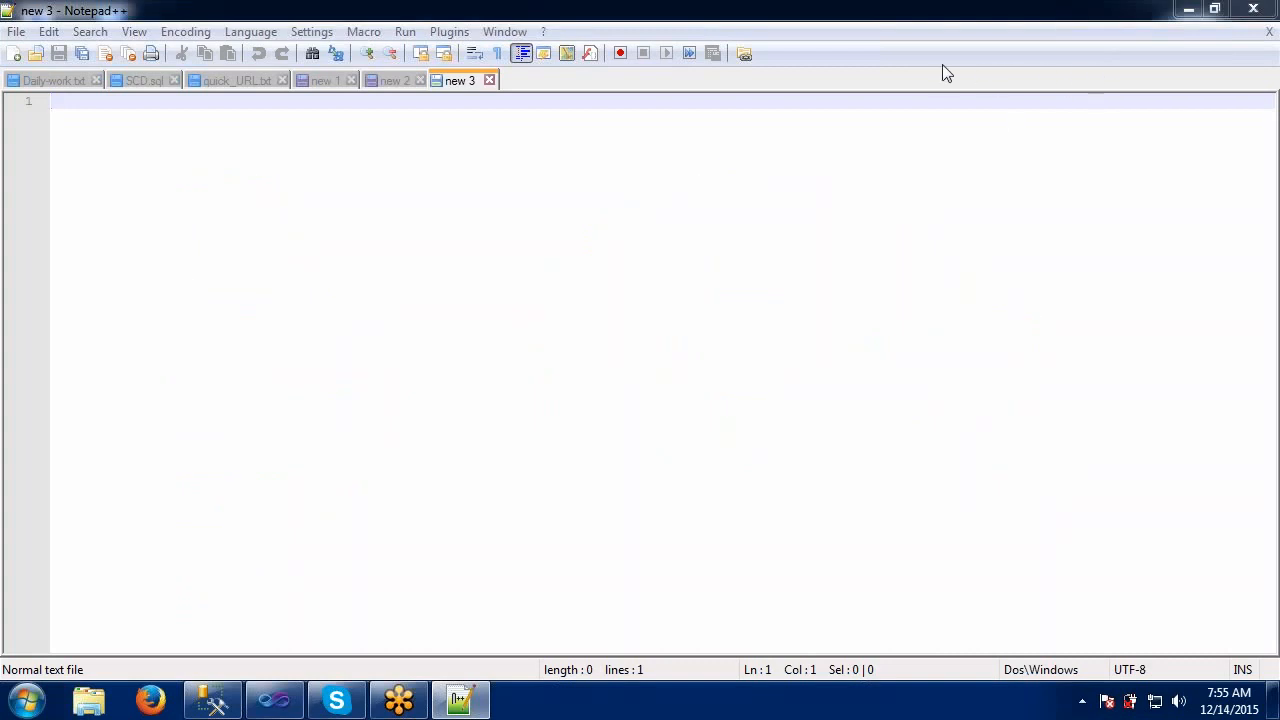
click(1188, 10)
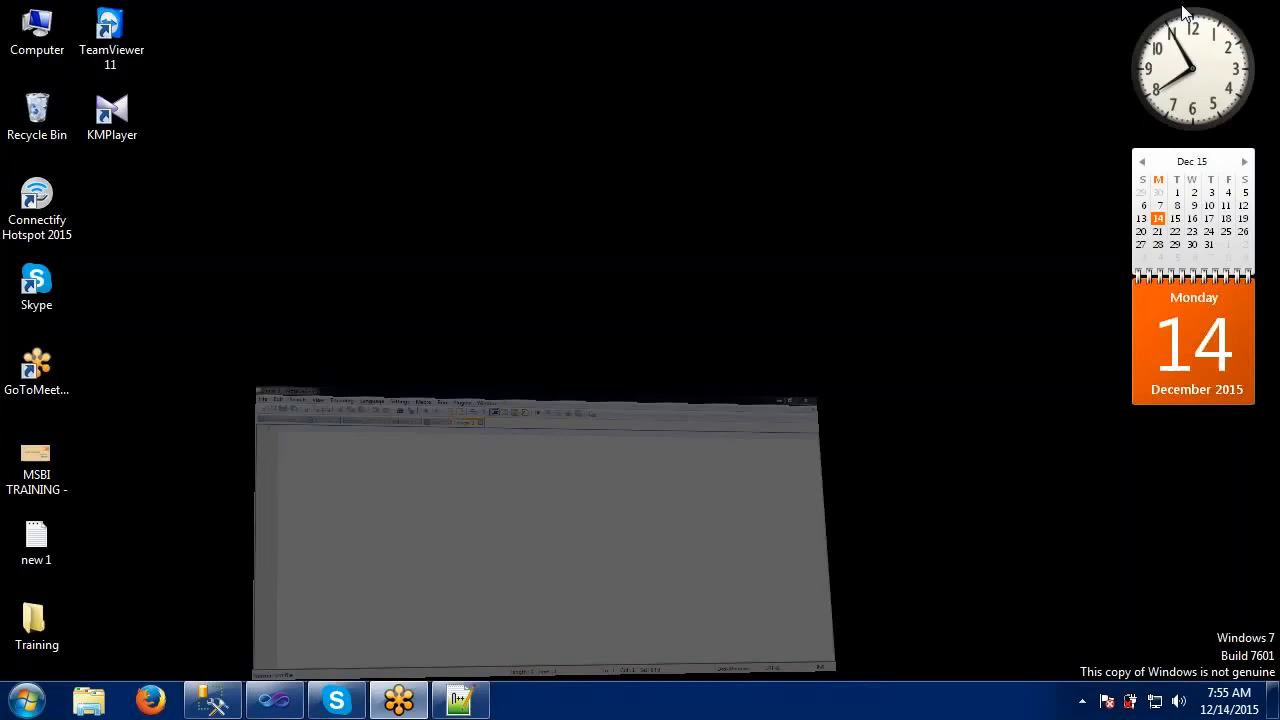
click(274, 700)
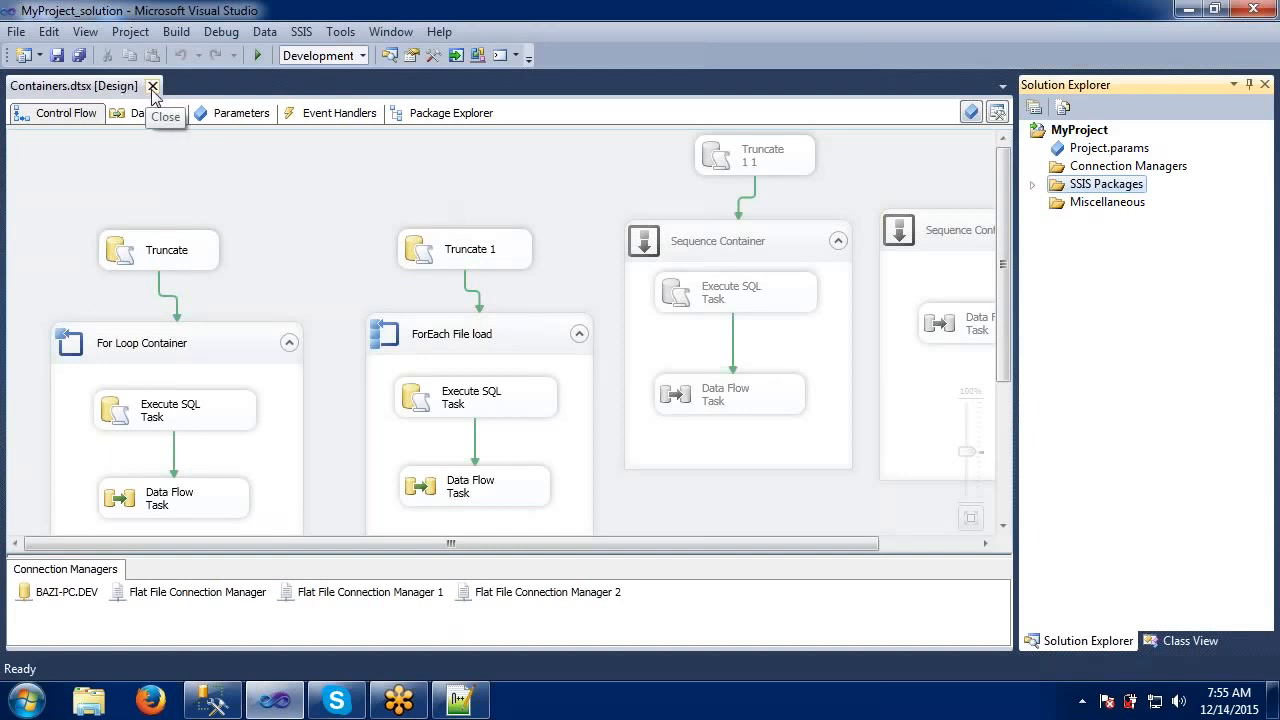
Close the Containers.dtsx package design and look through the project's SSIS Packages folder, leaving it collapsed
click(152, 87)
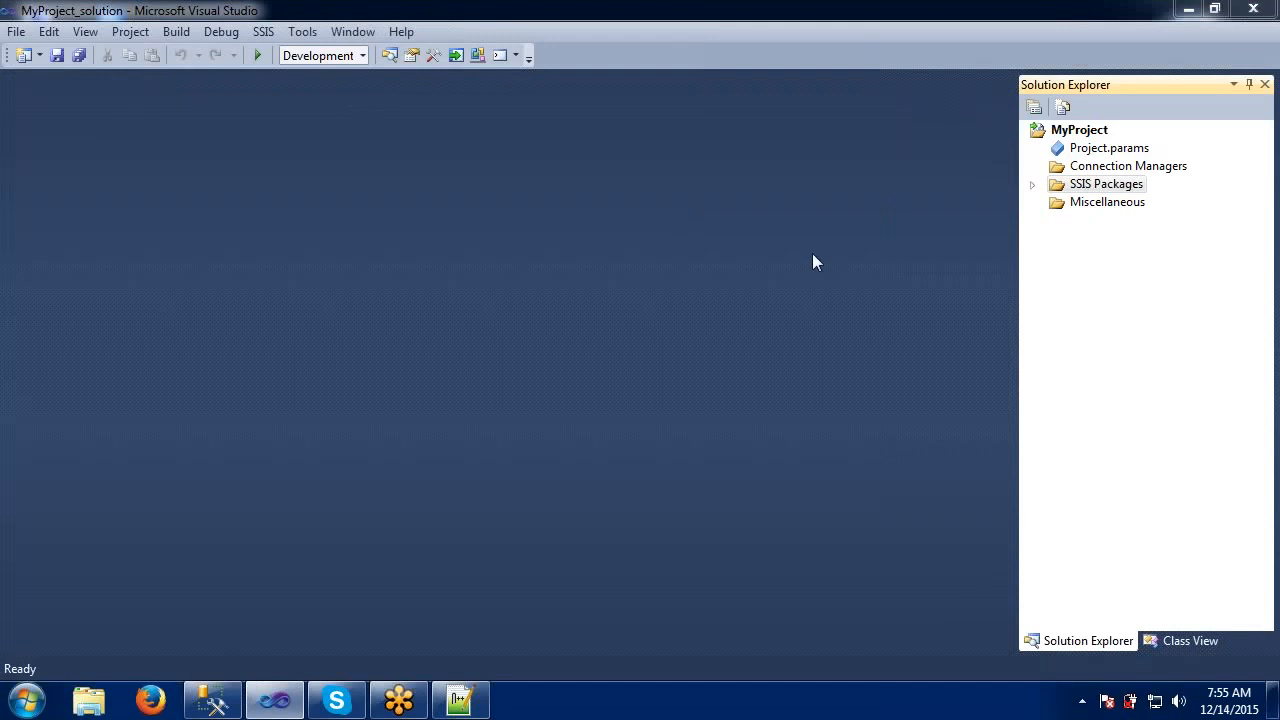
click(1032, 186)
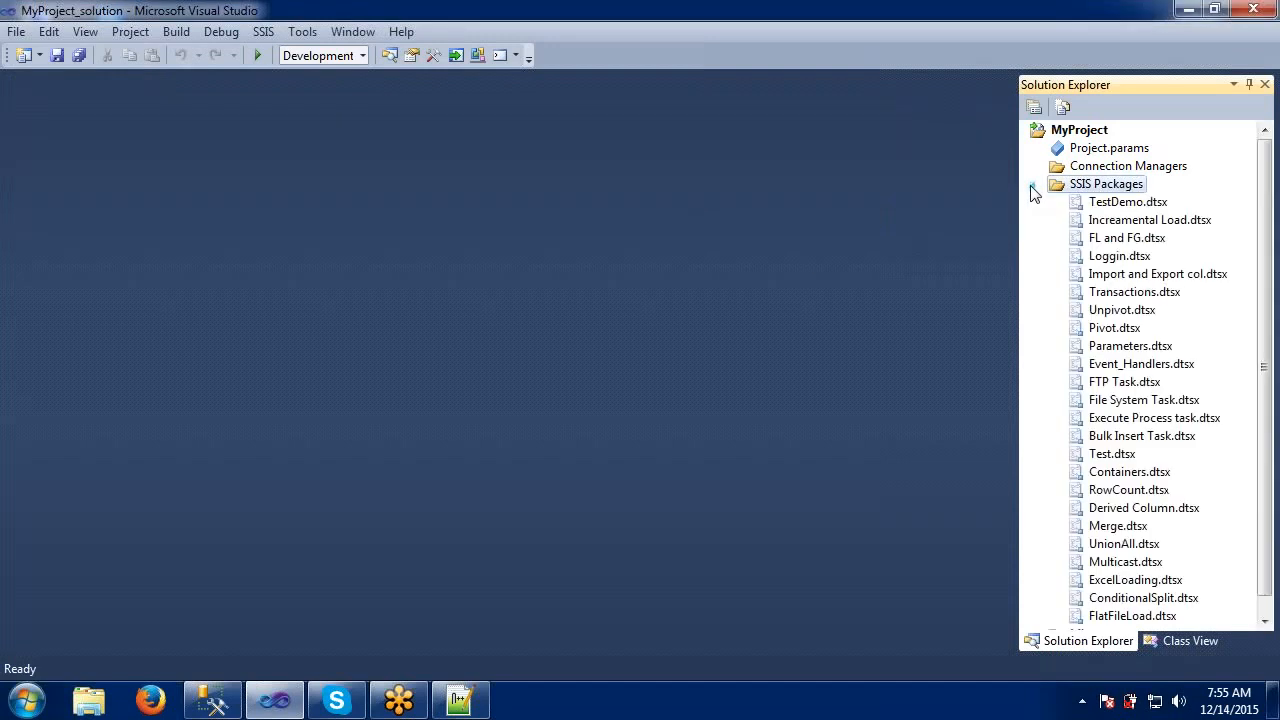
click(1032, 186)
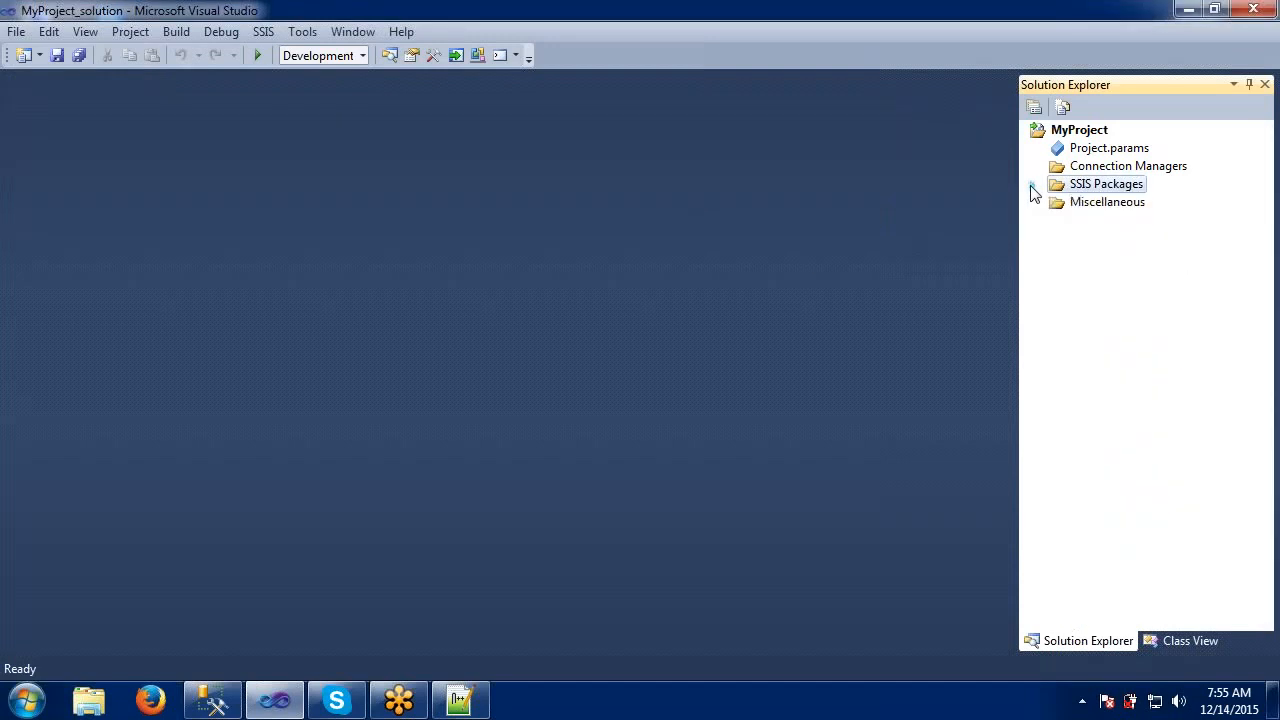
click(1082, 133)
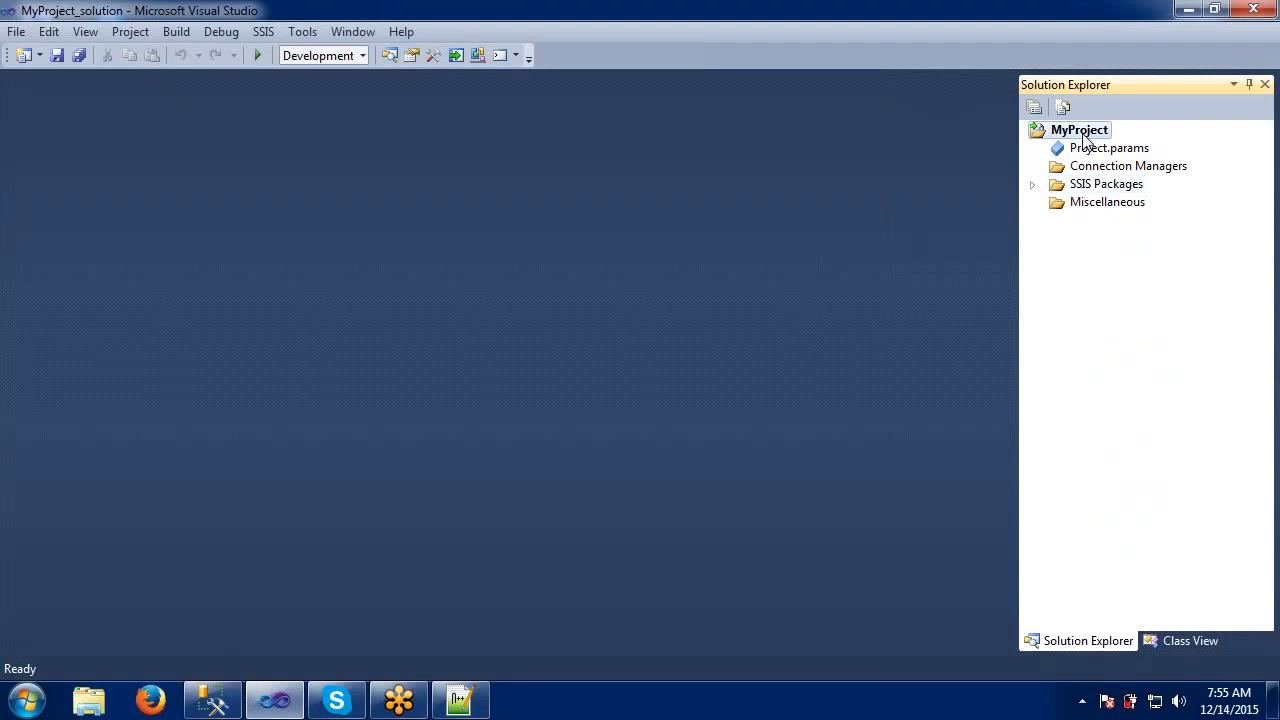
click(1032, 186)
click(1032, 186)
click(18, 33)
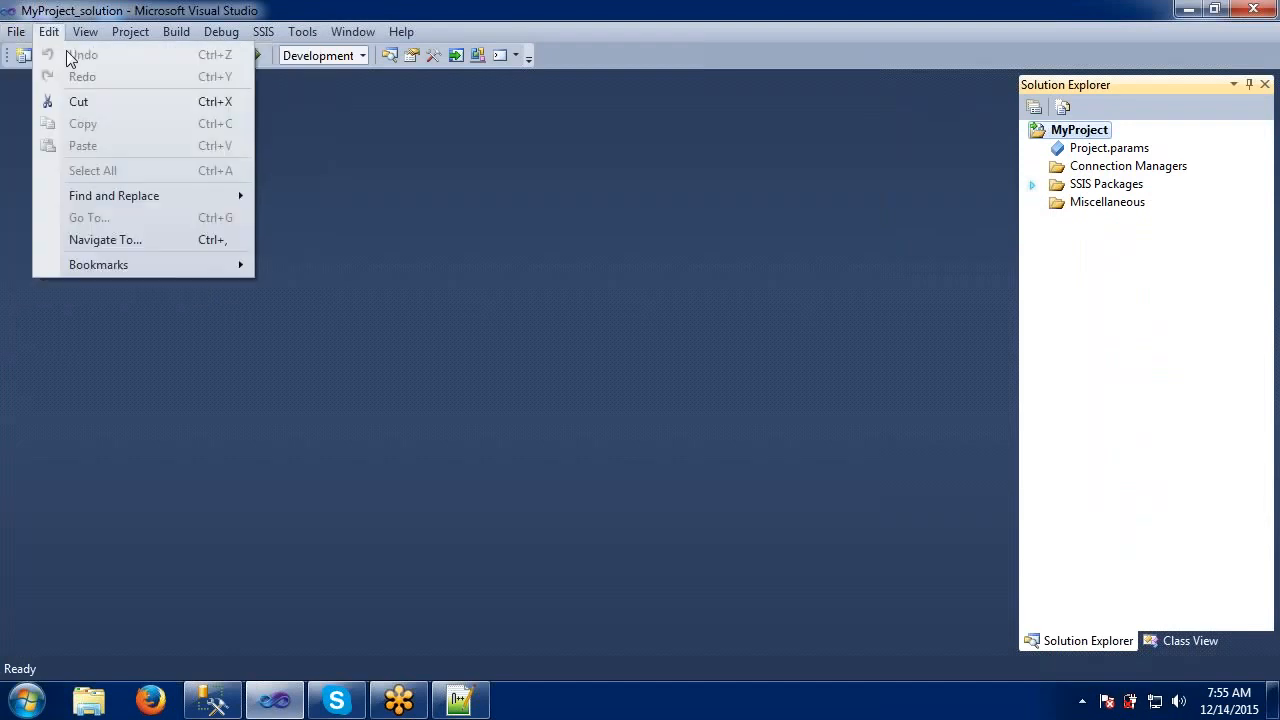
mouse_move(28, 56)
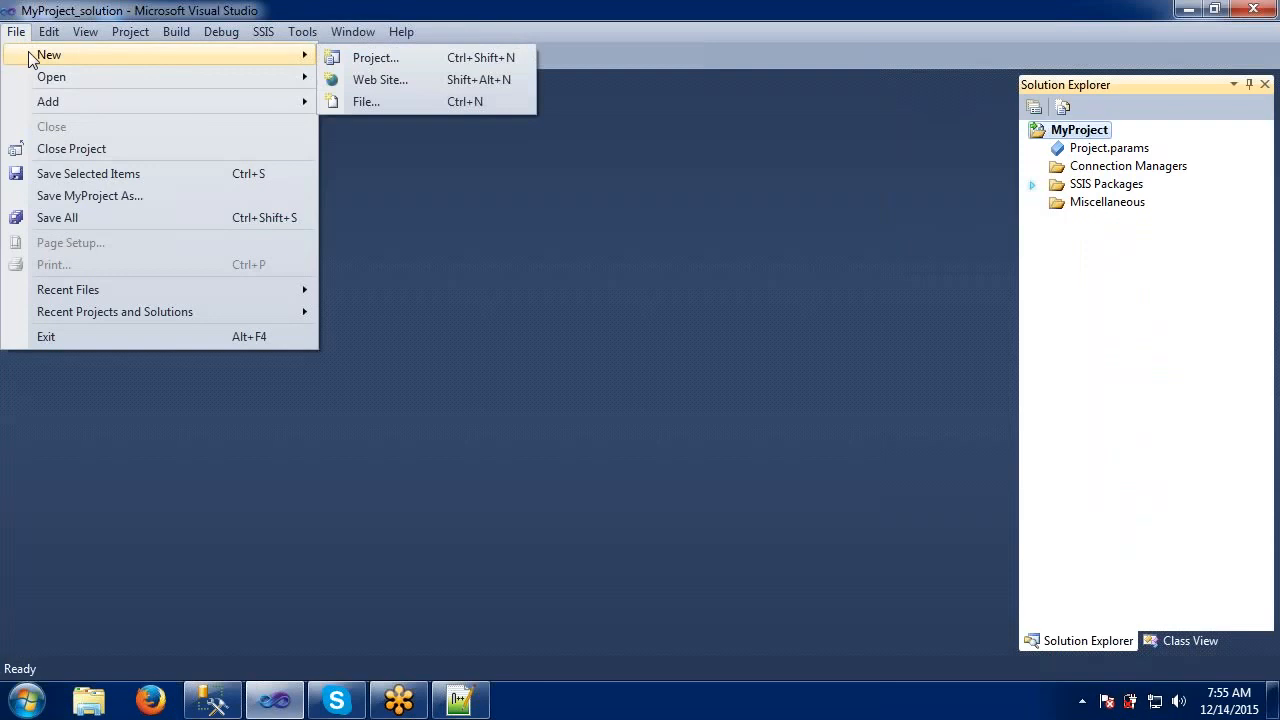
click(376, 60)
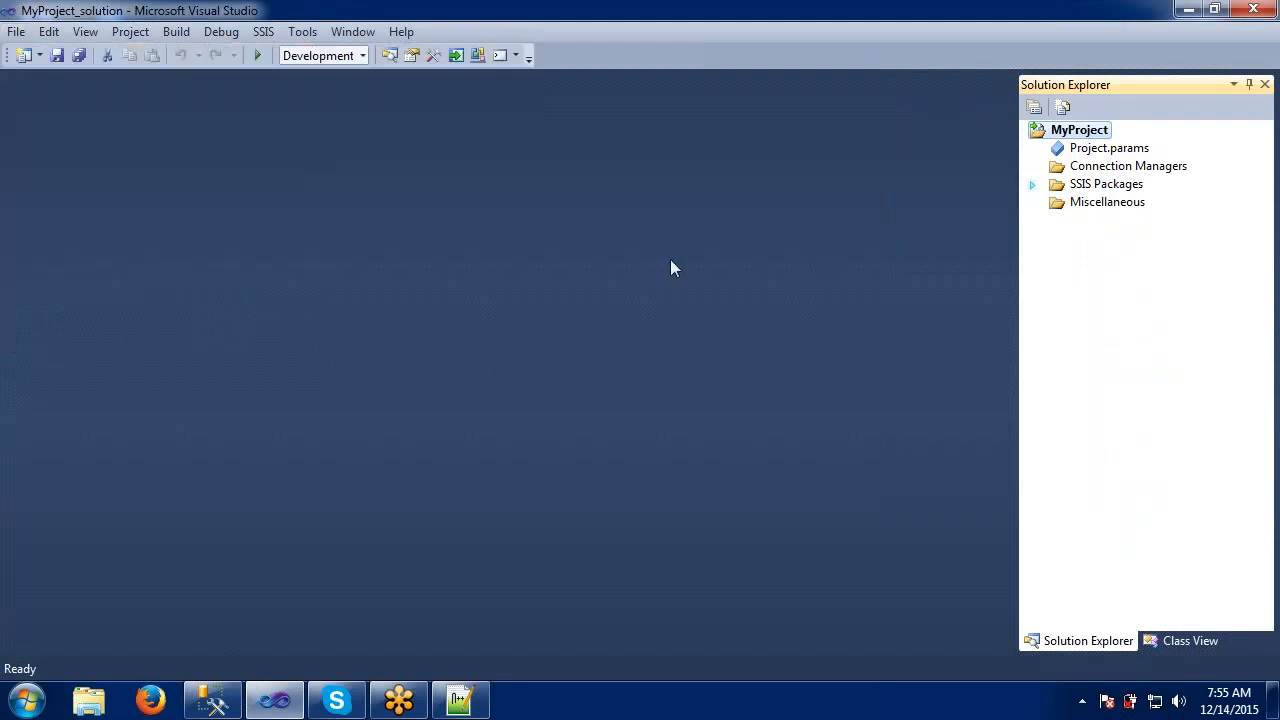
View the MyProject property pages, close them without changes, and check the Class View before returning to the solution tree
right_click(1065, 132)
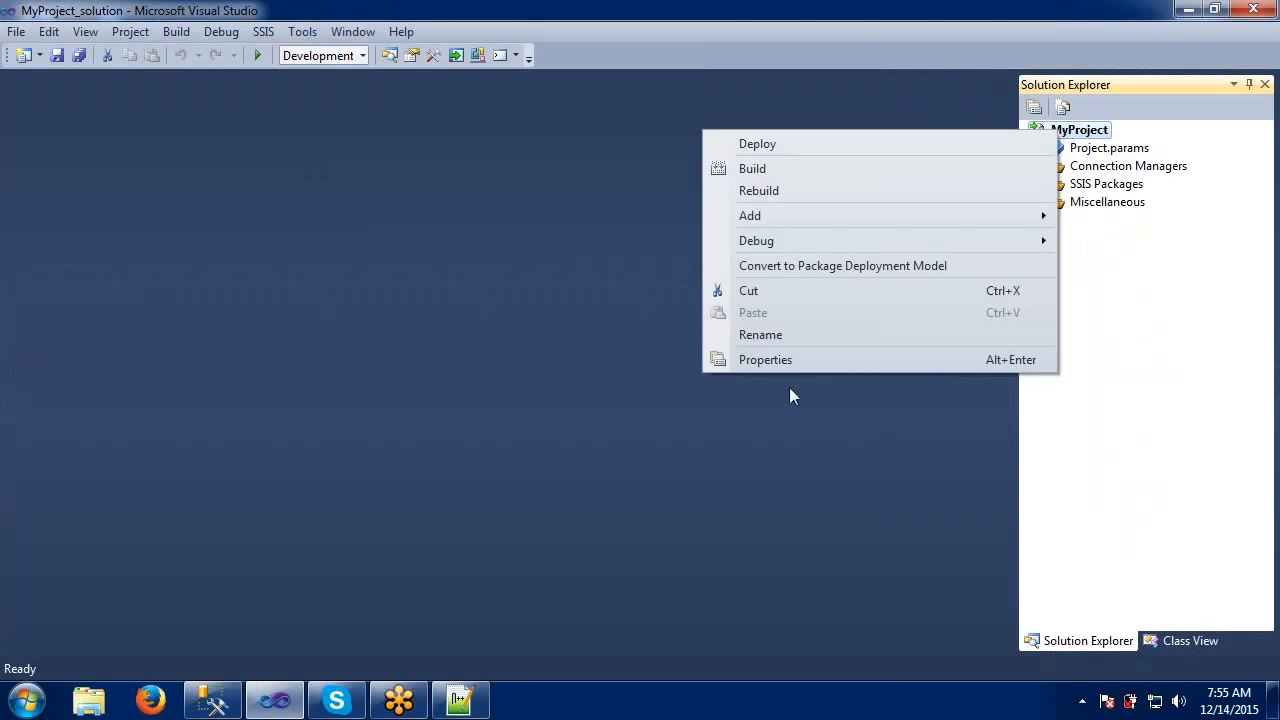
click(765, 360)
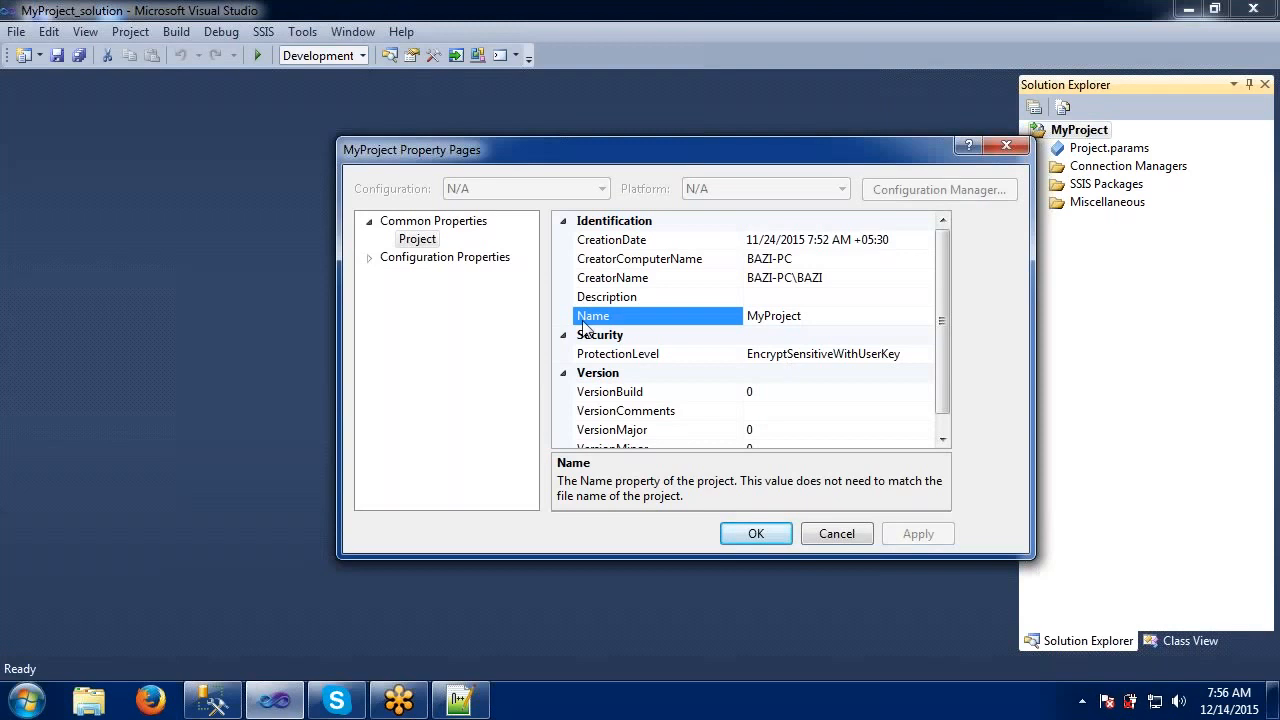
click(839, 534)
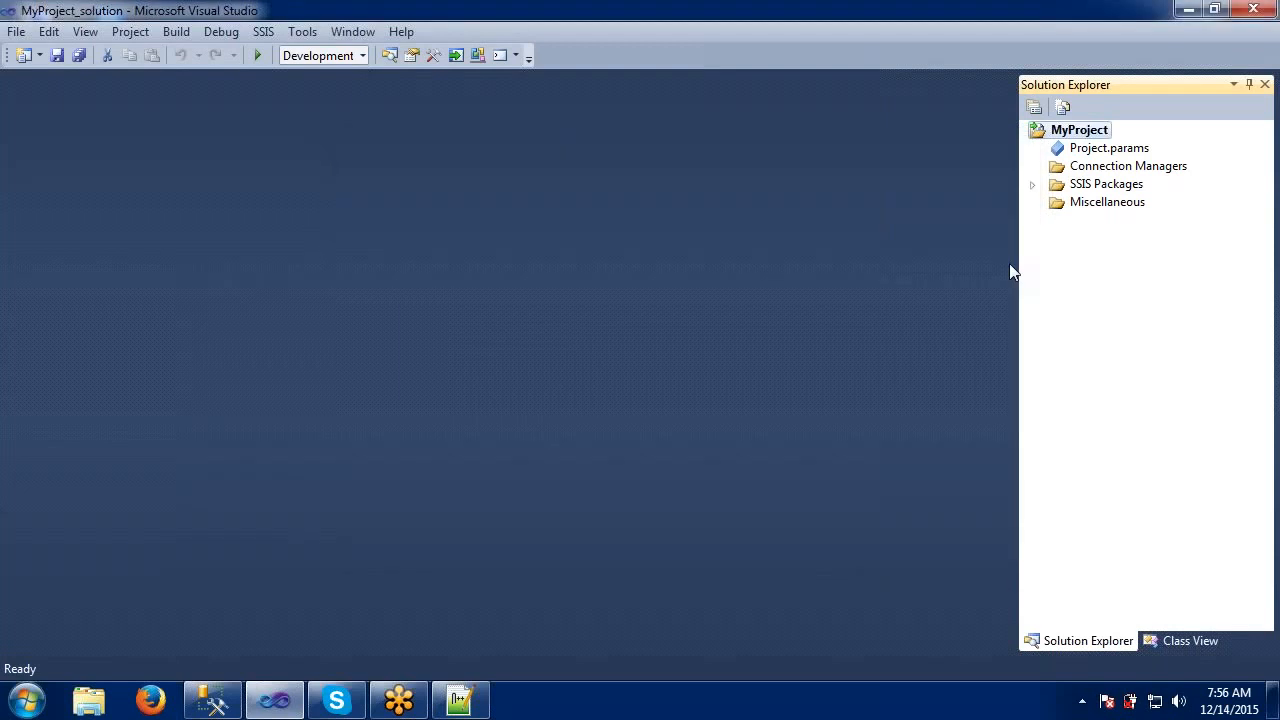
click(1171, 642)
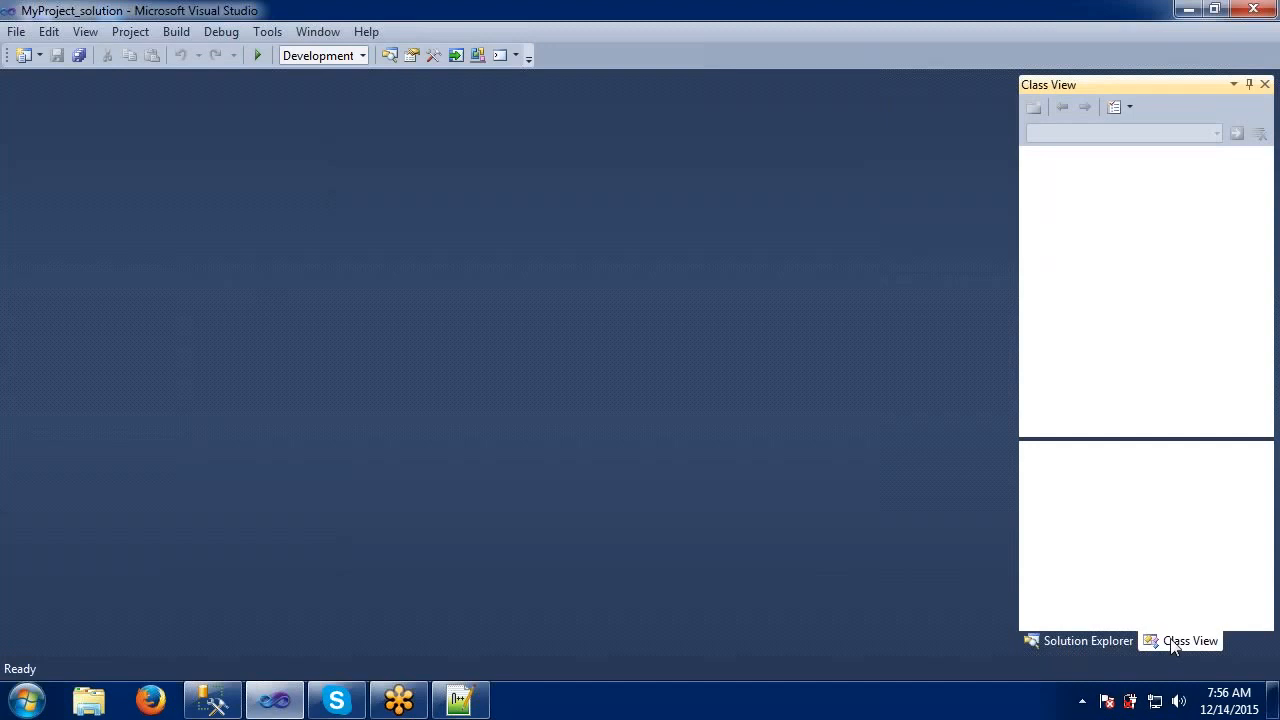
click(1067, 644)
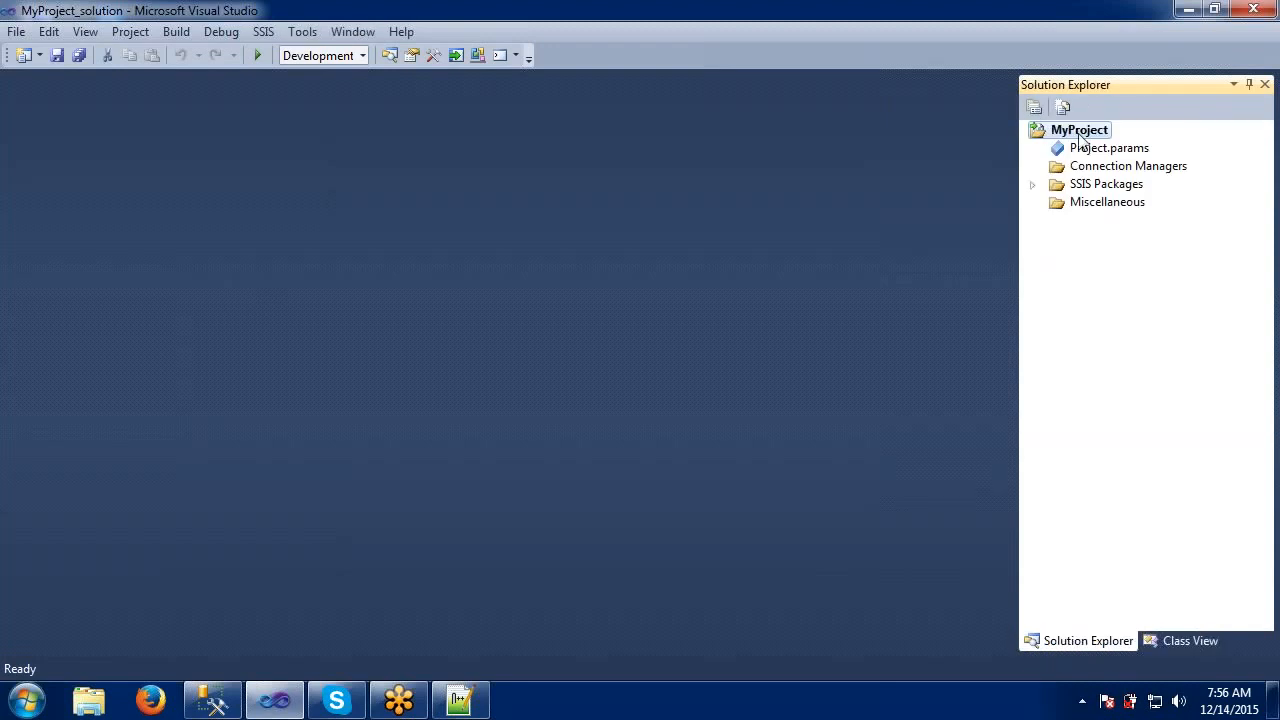
Examine the Deployment settings under the configuration properties of MyProject, then close the property pages
click(1036, 110)
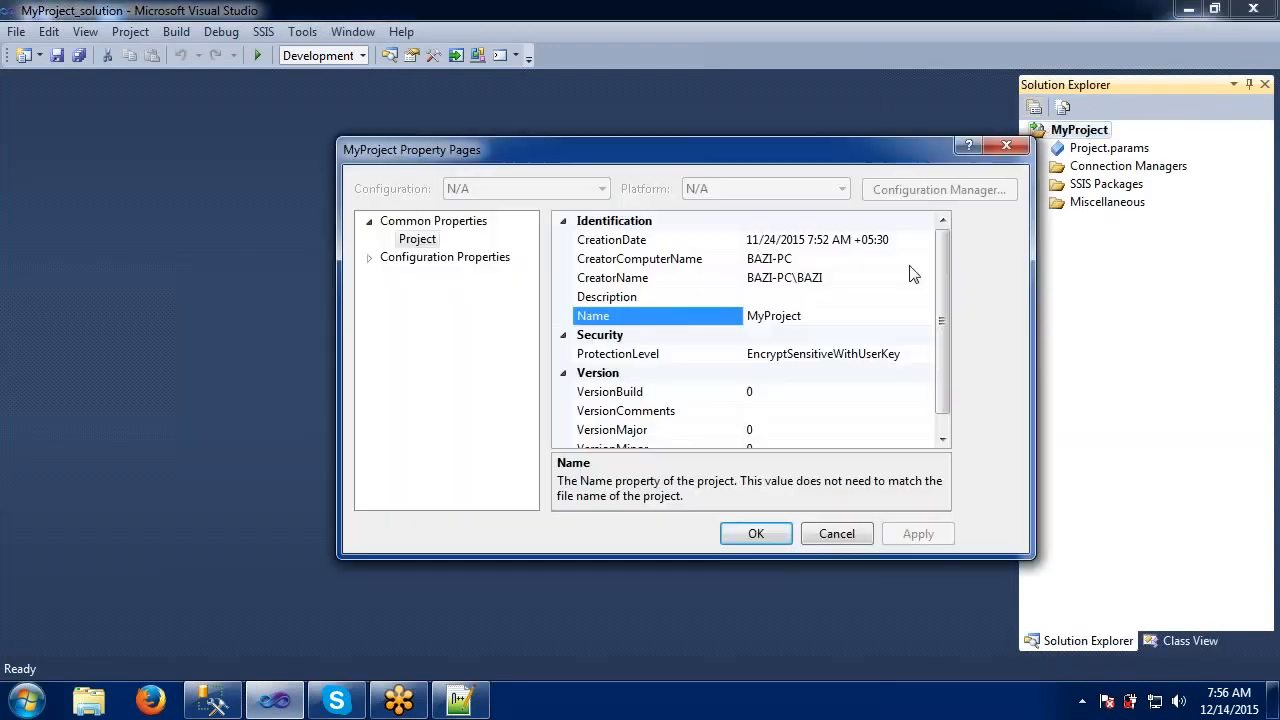
click(369, 258)
click(400, 276)
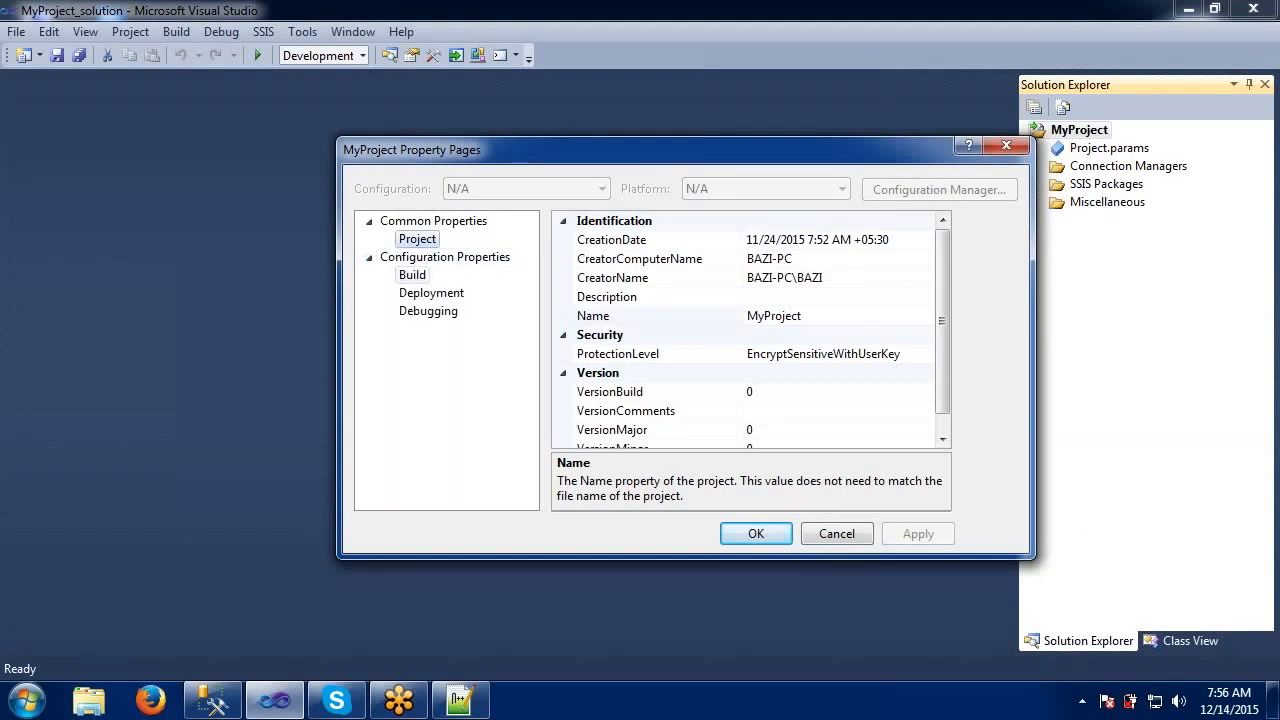
click(420, 294)
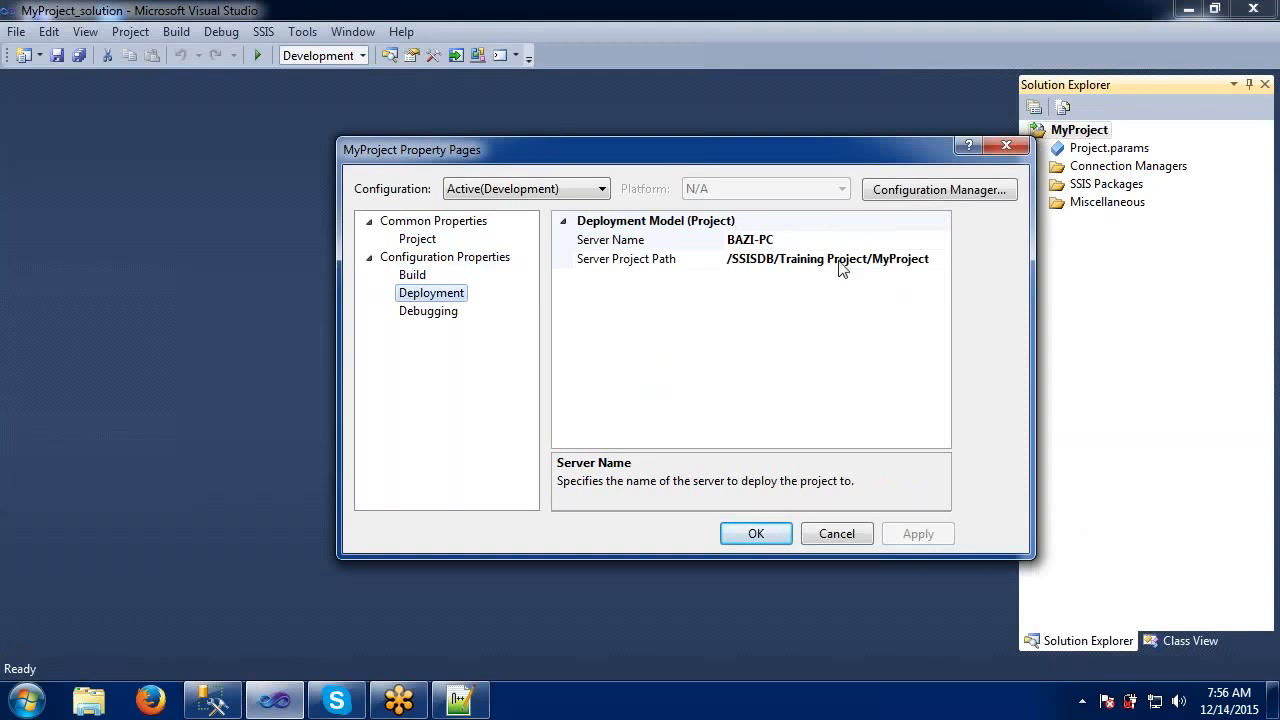
click(998, 150)
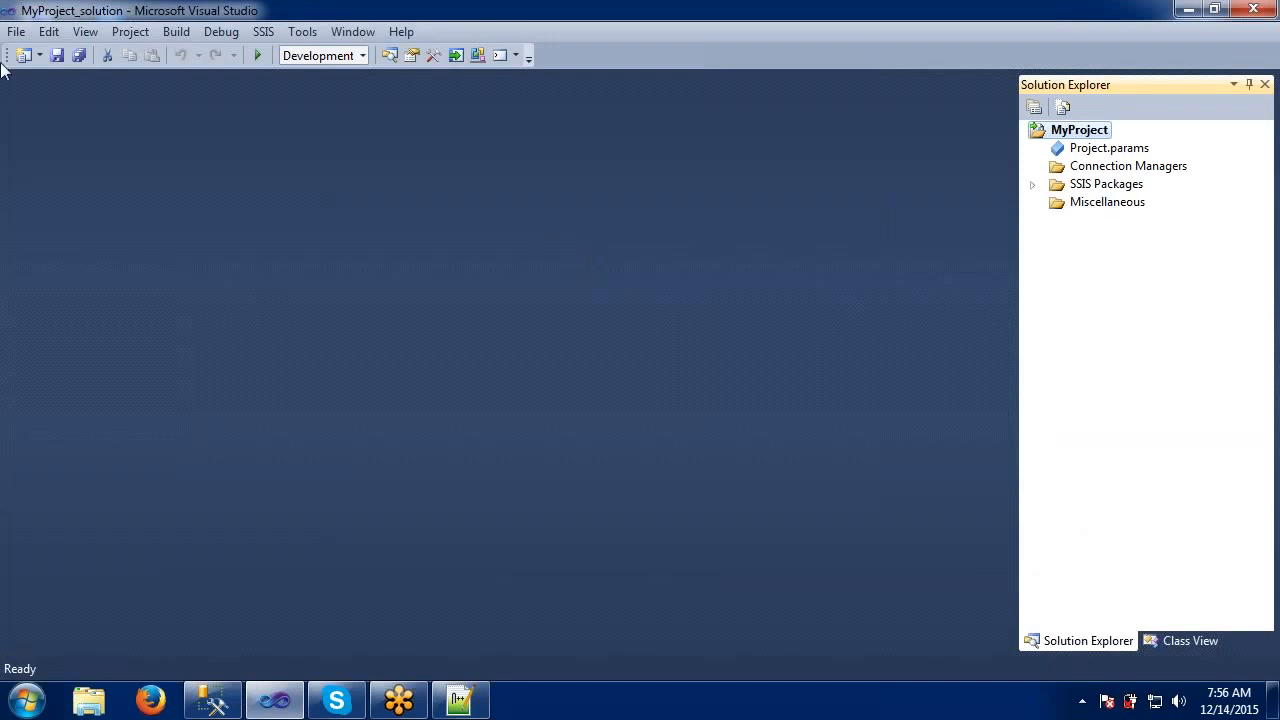
Start a new project and review the Analysis Services, Integration Services and Reporting Services templates, ending on Reporting Services
click(13, 34)
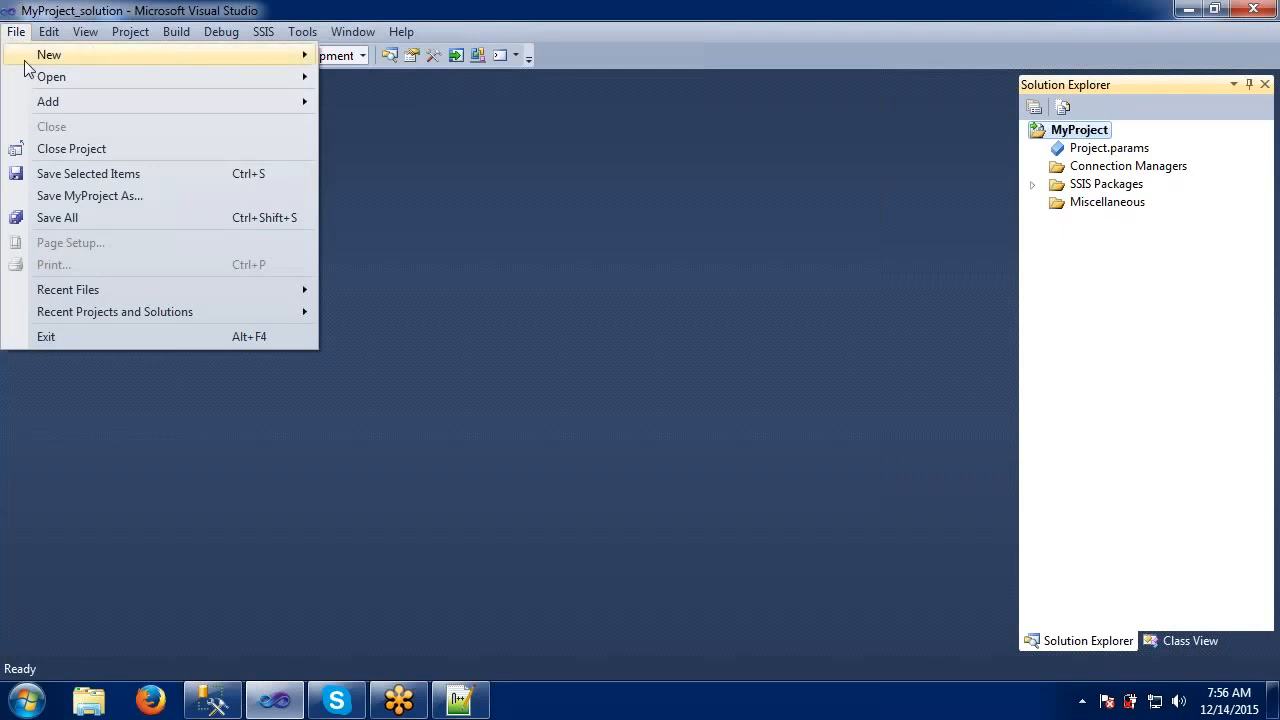
mouse_move(41, 105)
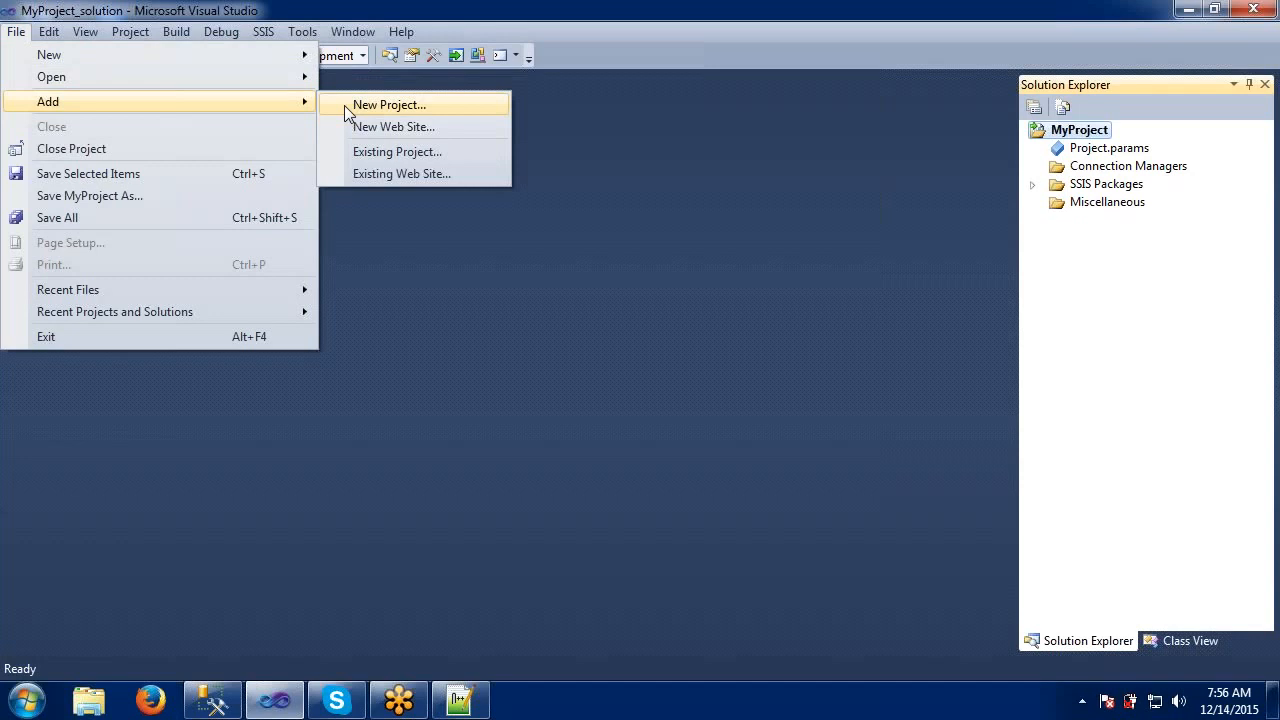
mouse_move(126, 58)
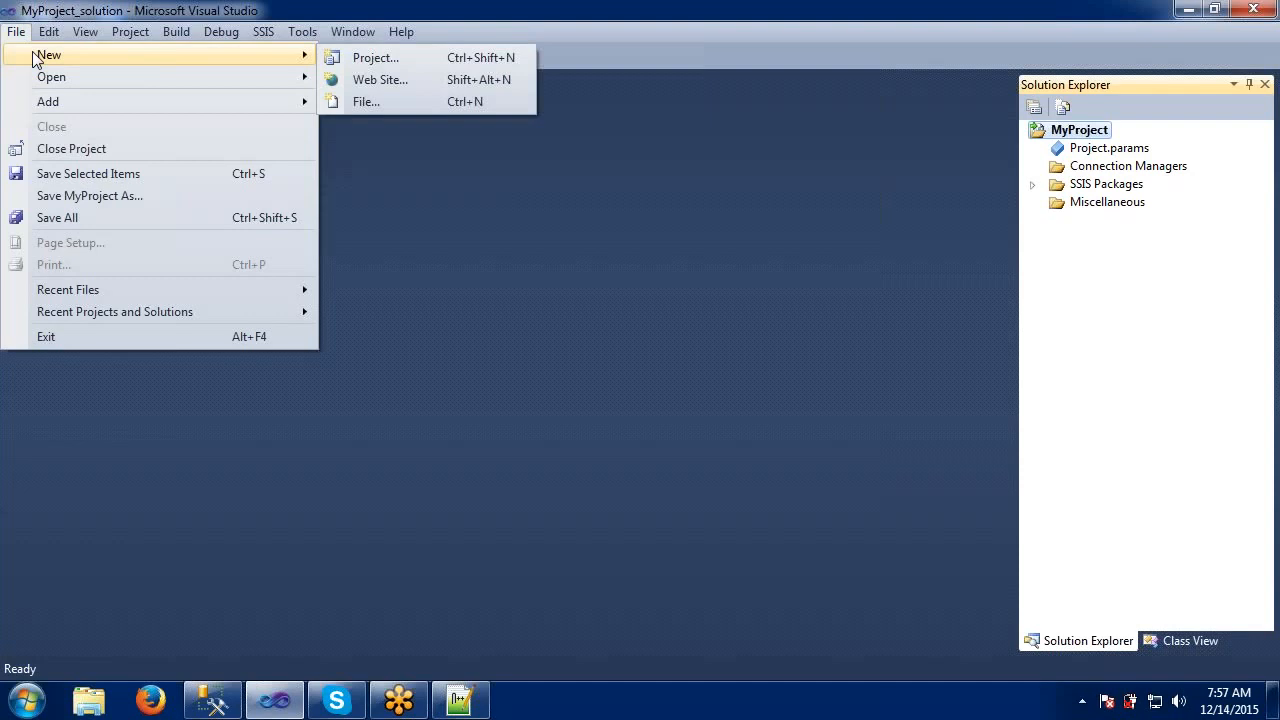
click(337, 61)
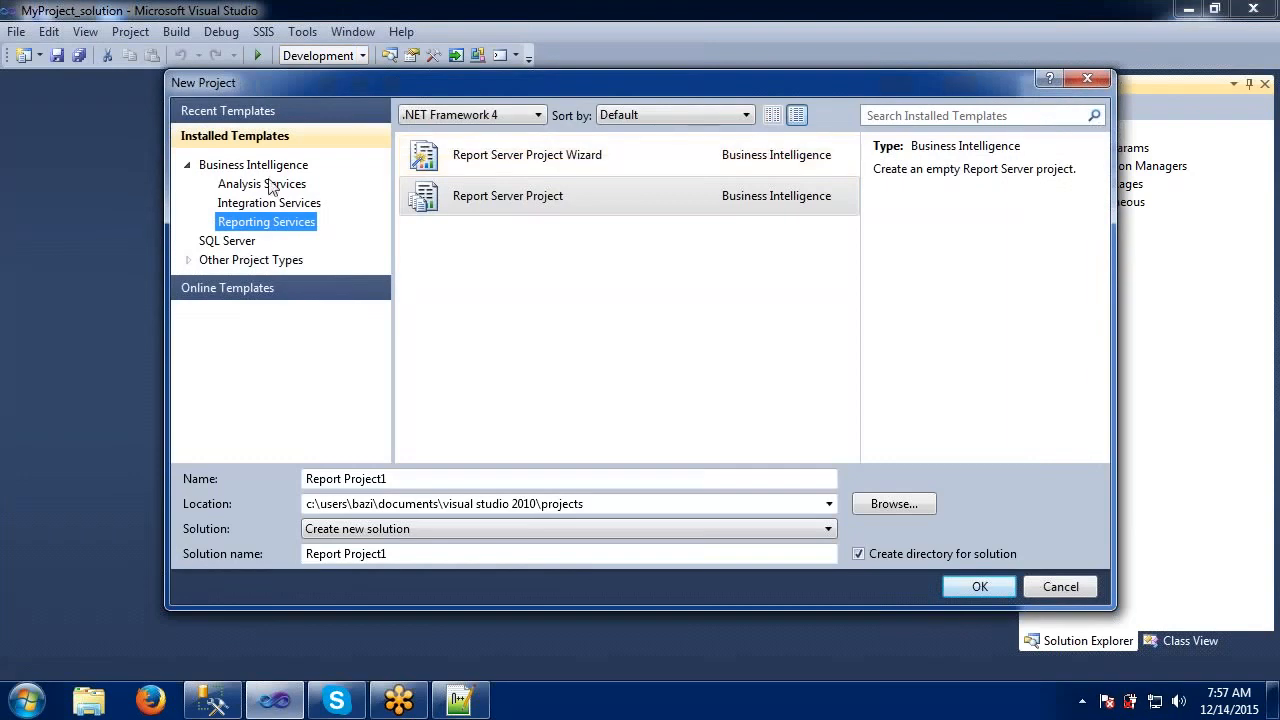
click(270, 186)
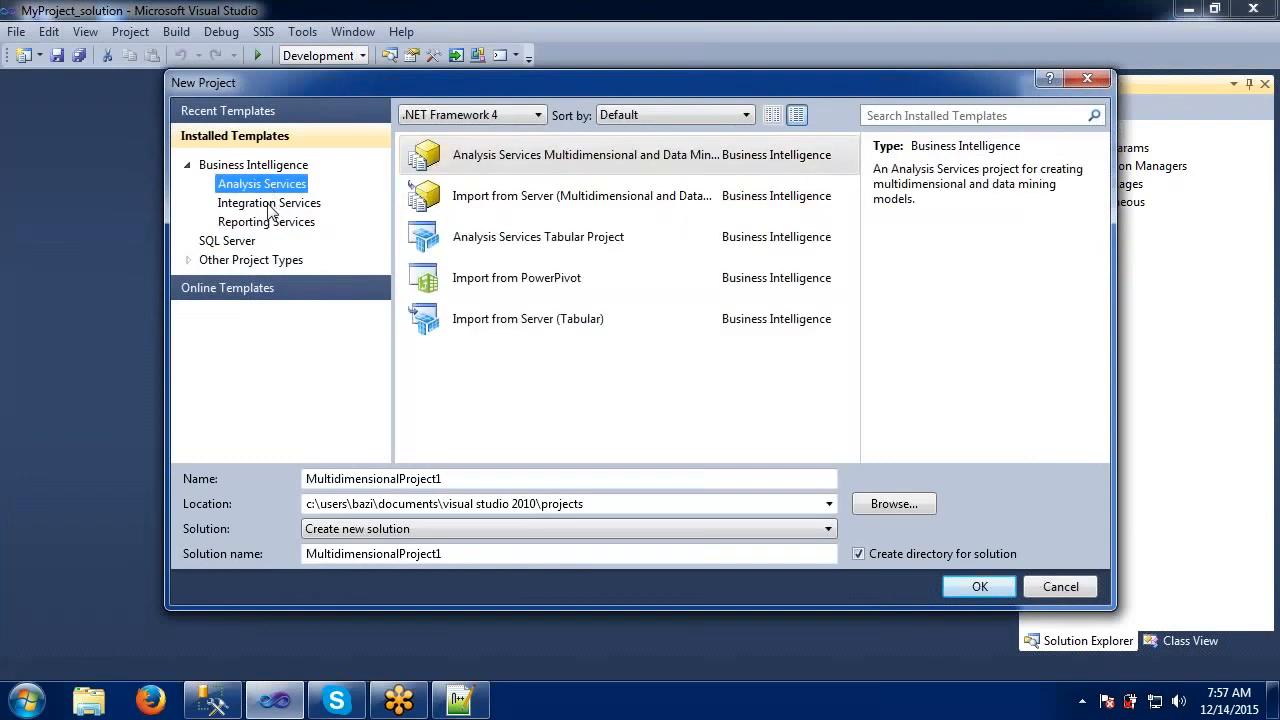
click(272, 205)
click(268, 222)
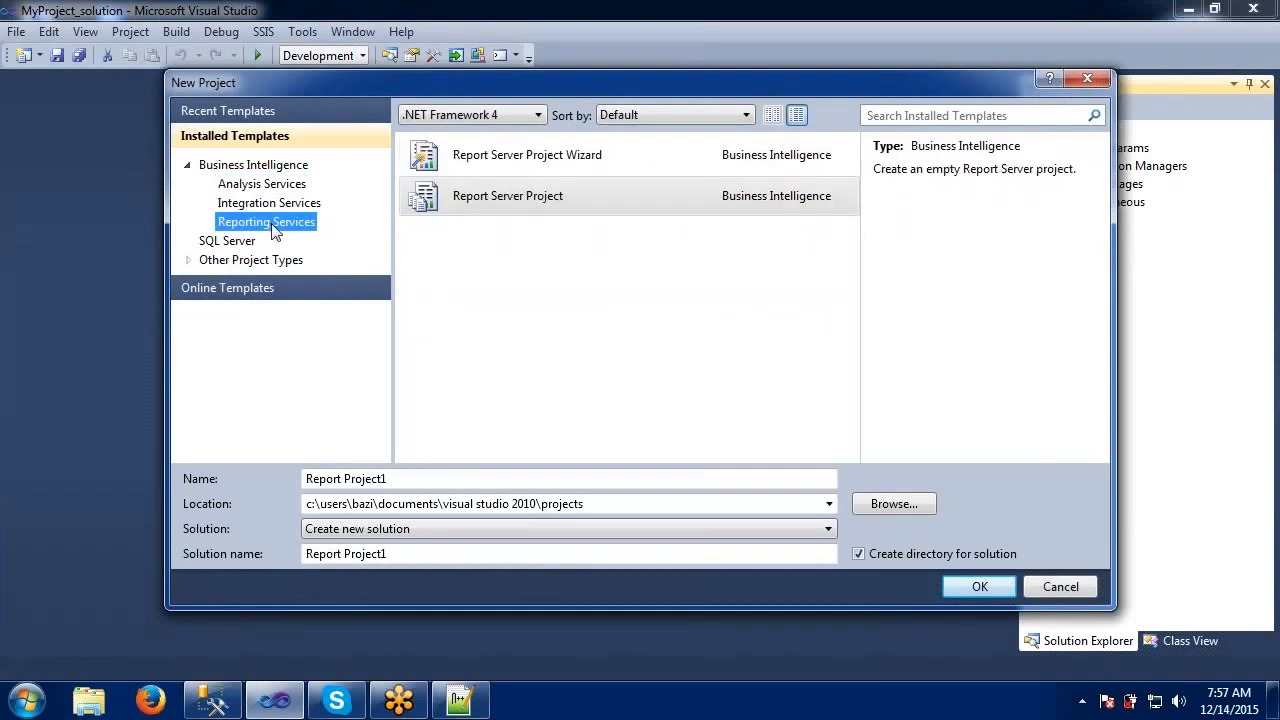
Create an empty Report Server Project with the default name in a new solution located on the Desktop
click(478, 167)
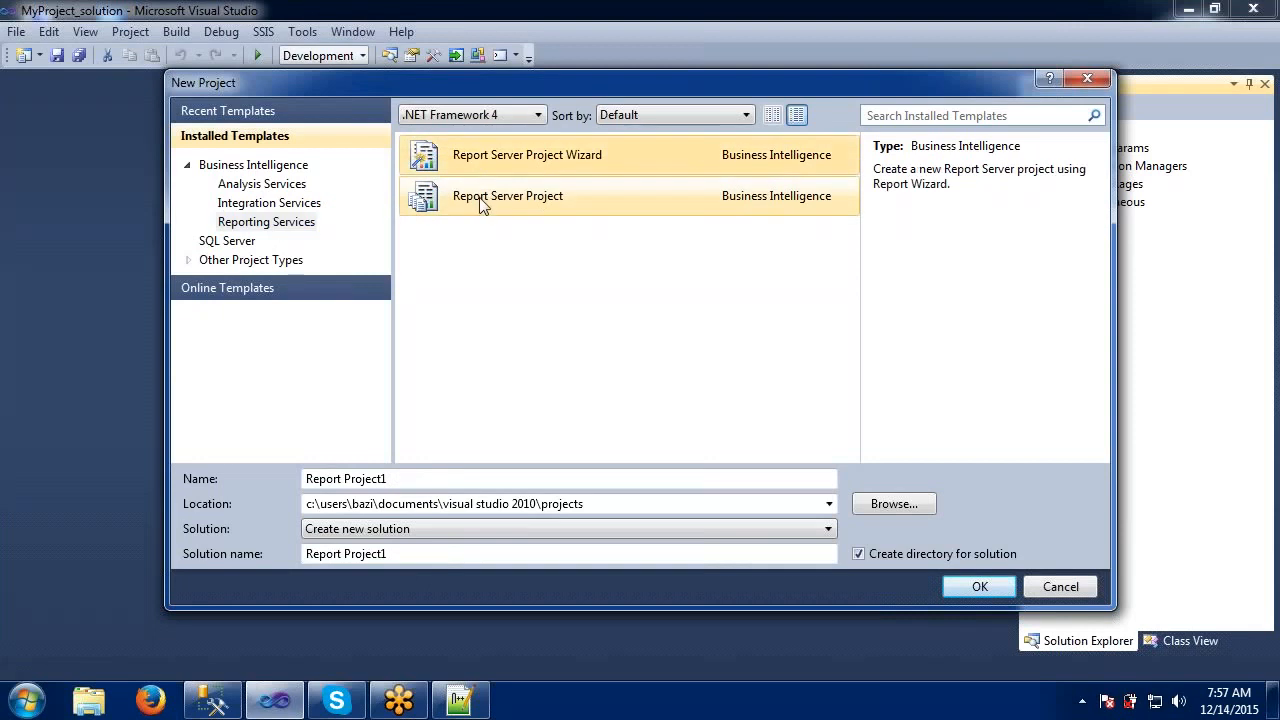
click(481, 199)
click(489, 165)
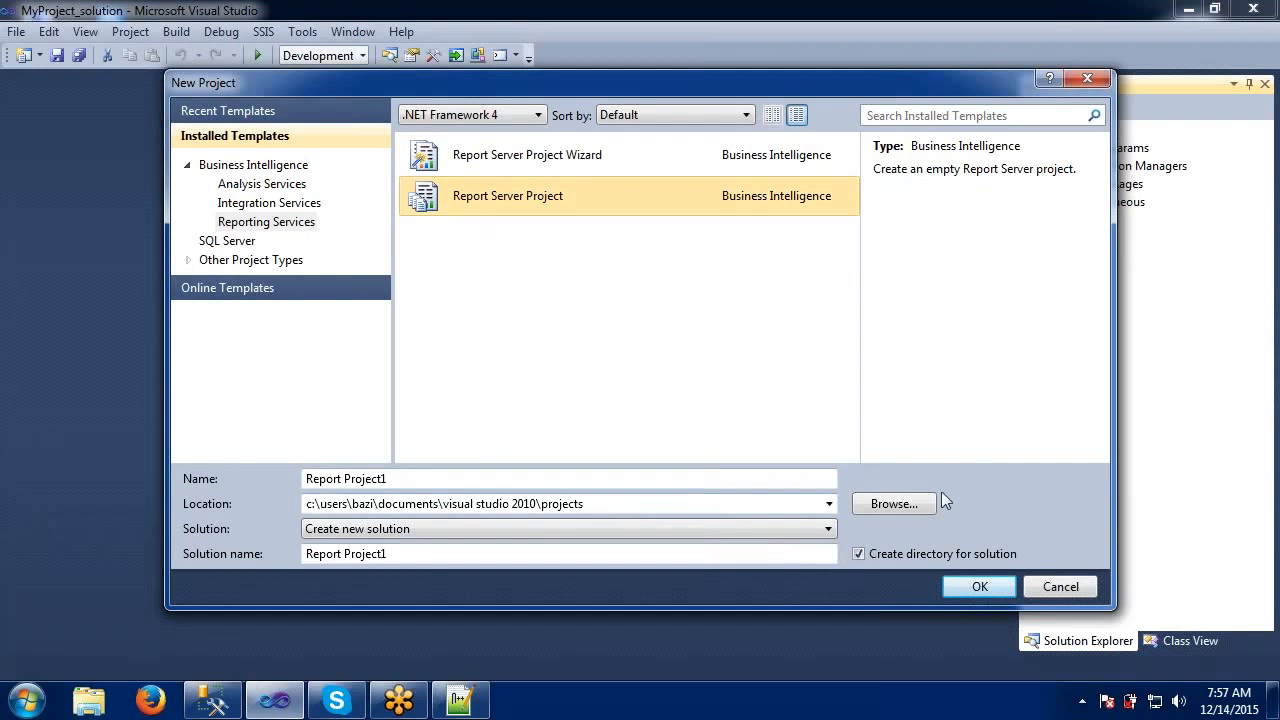
click(893, 504)
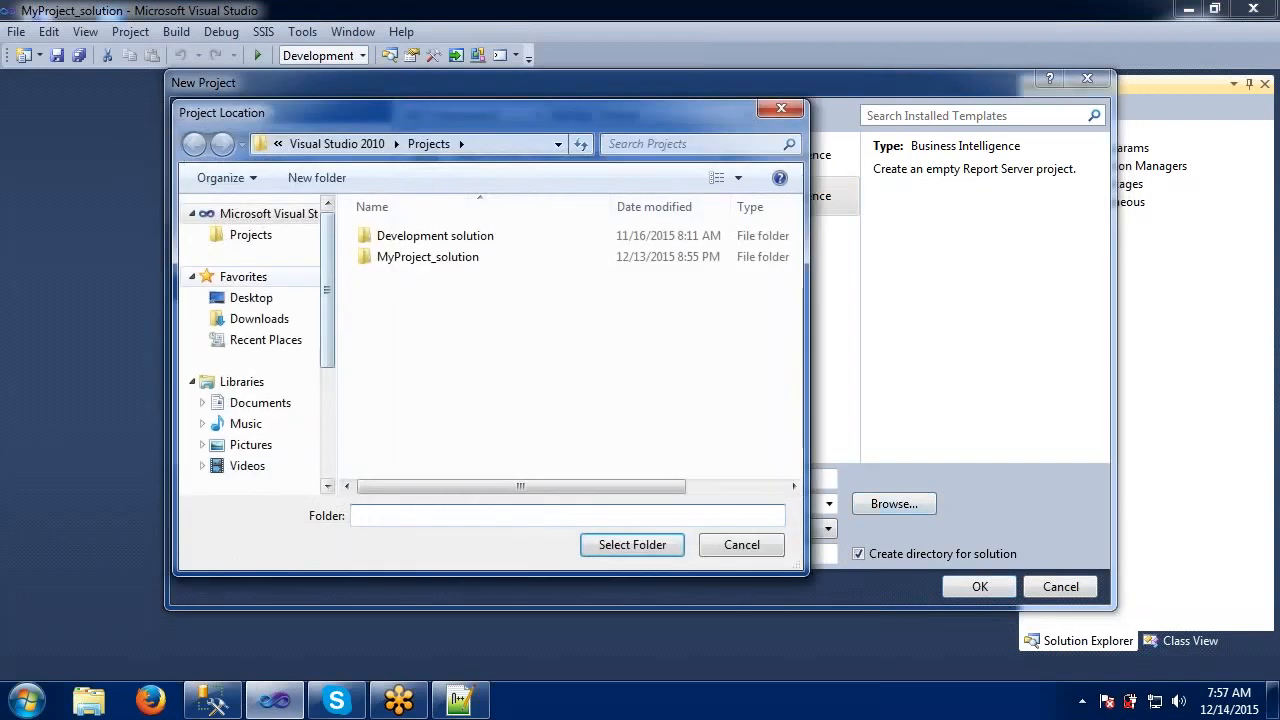
click(266, 299)
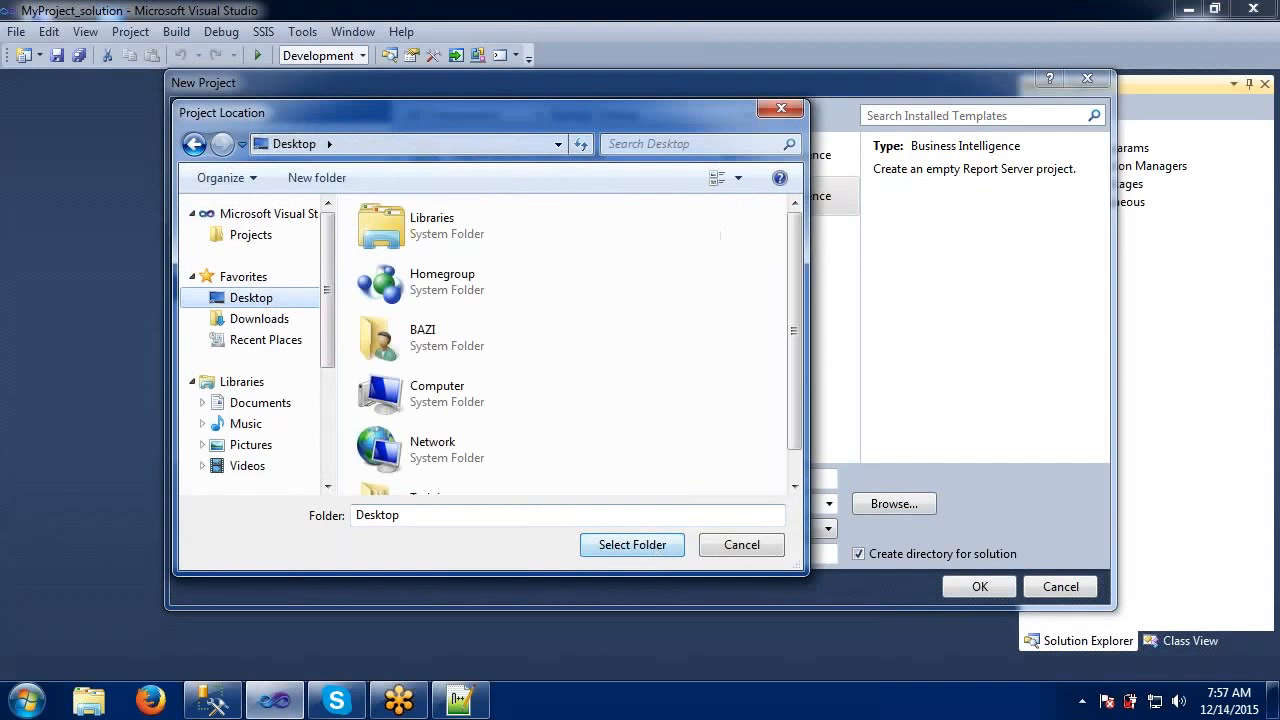
click(643, 548)
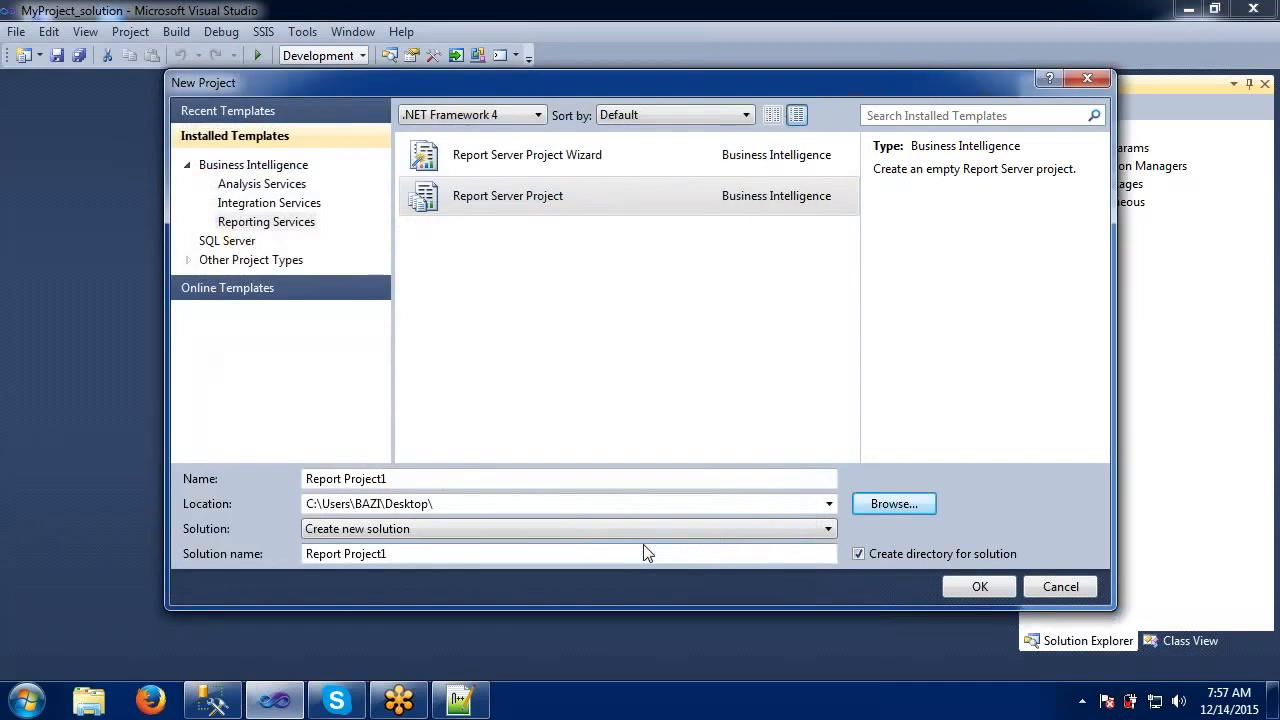
click(980, 587)
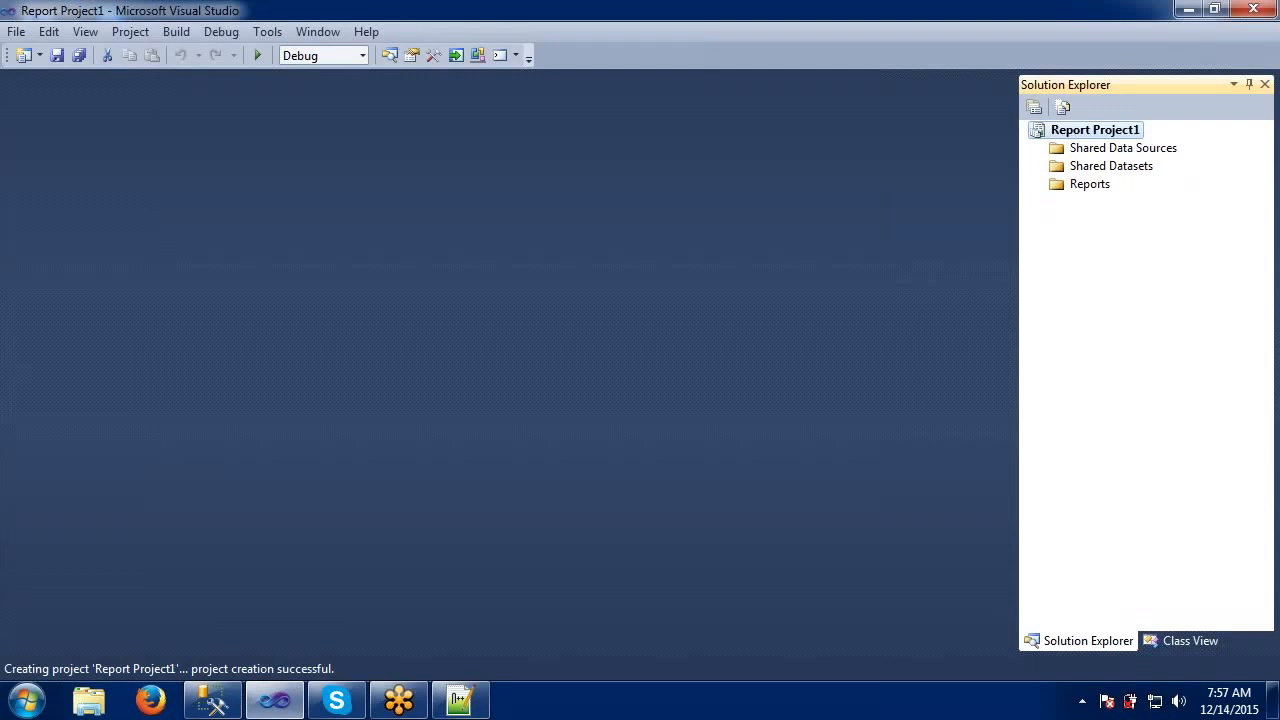
Look through the Shared Data Sources, Shared Datasets and Reports folders of the new report project, and close the project
click(1094, 152)
click(1096, 168)
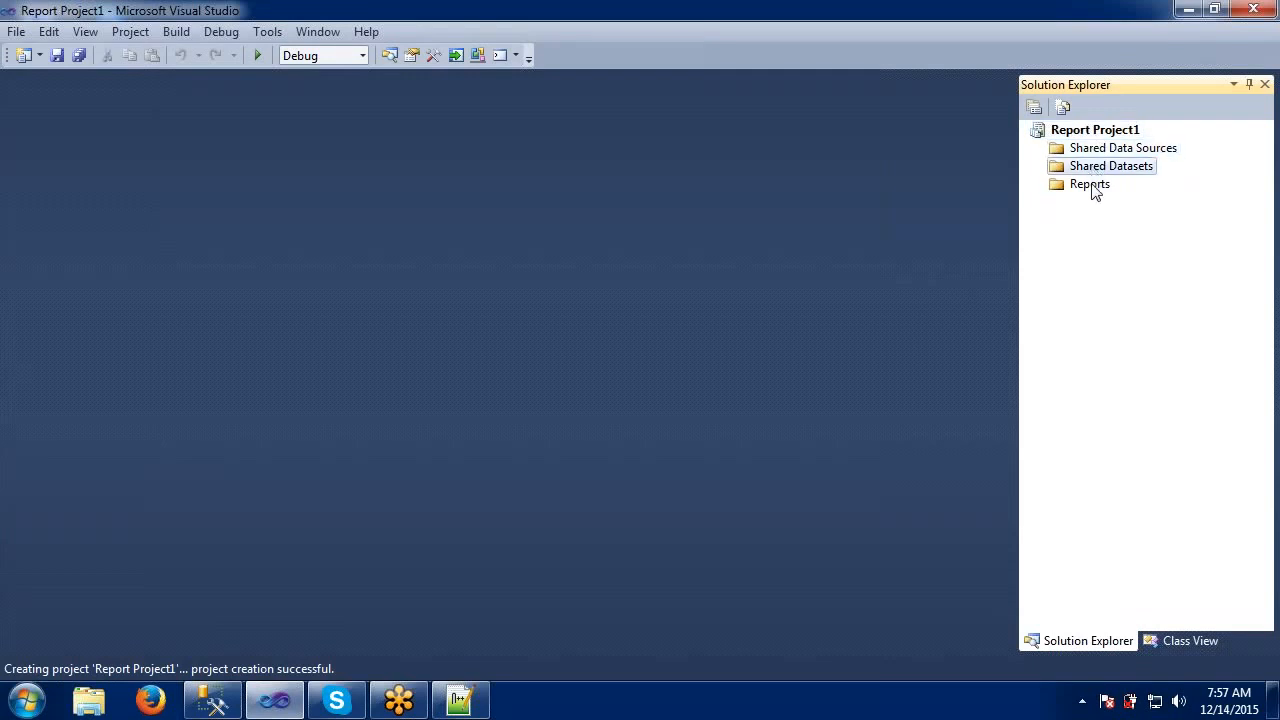
click(1092, 187)
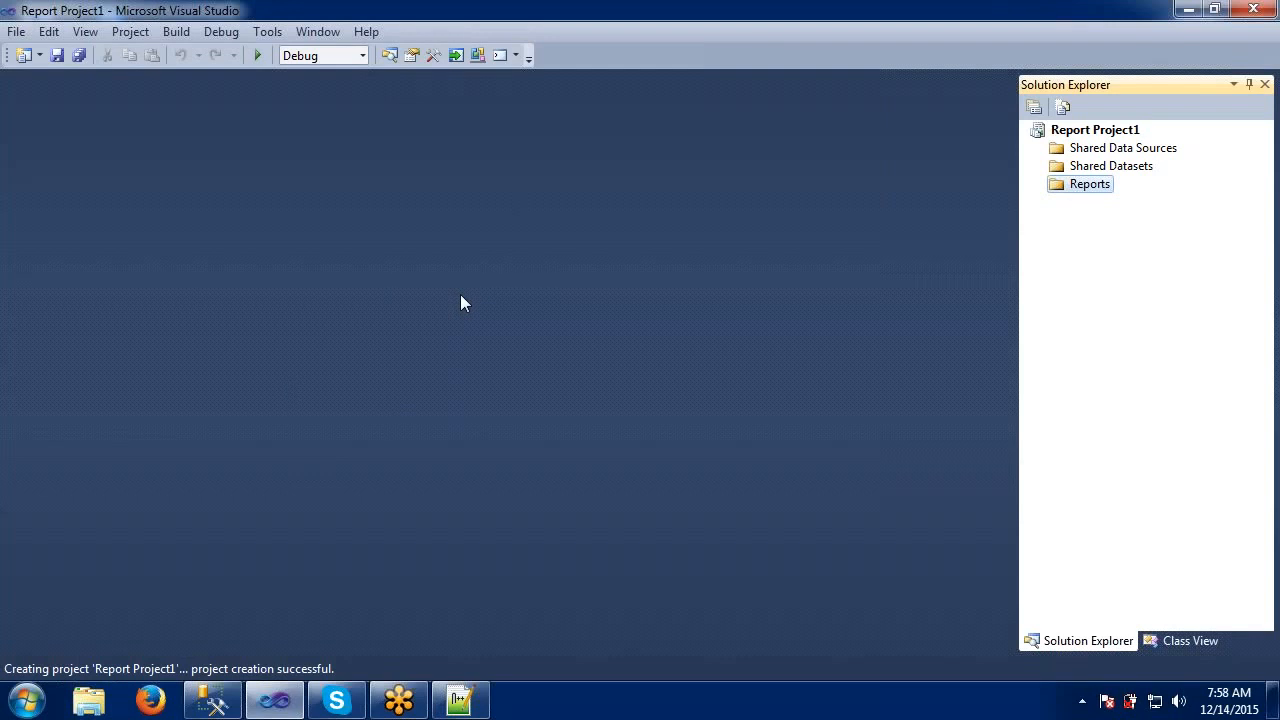
click(14, 34)
click(48, 153)
Open the MyProject_solution file from its project folder and check the SSIS Packages folder, leaving it collapsed
click(16, 31)
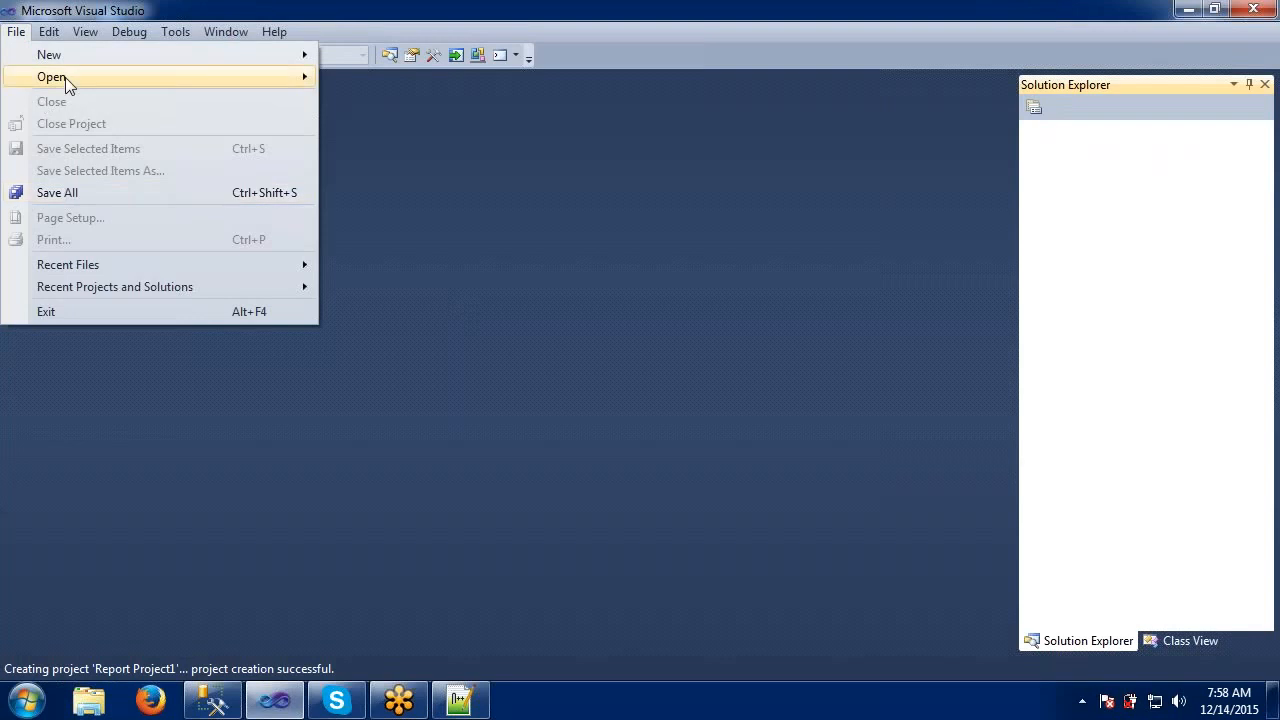
mouse_move(66, 78)
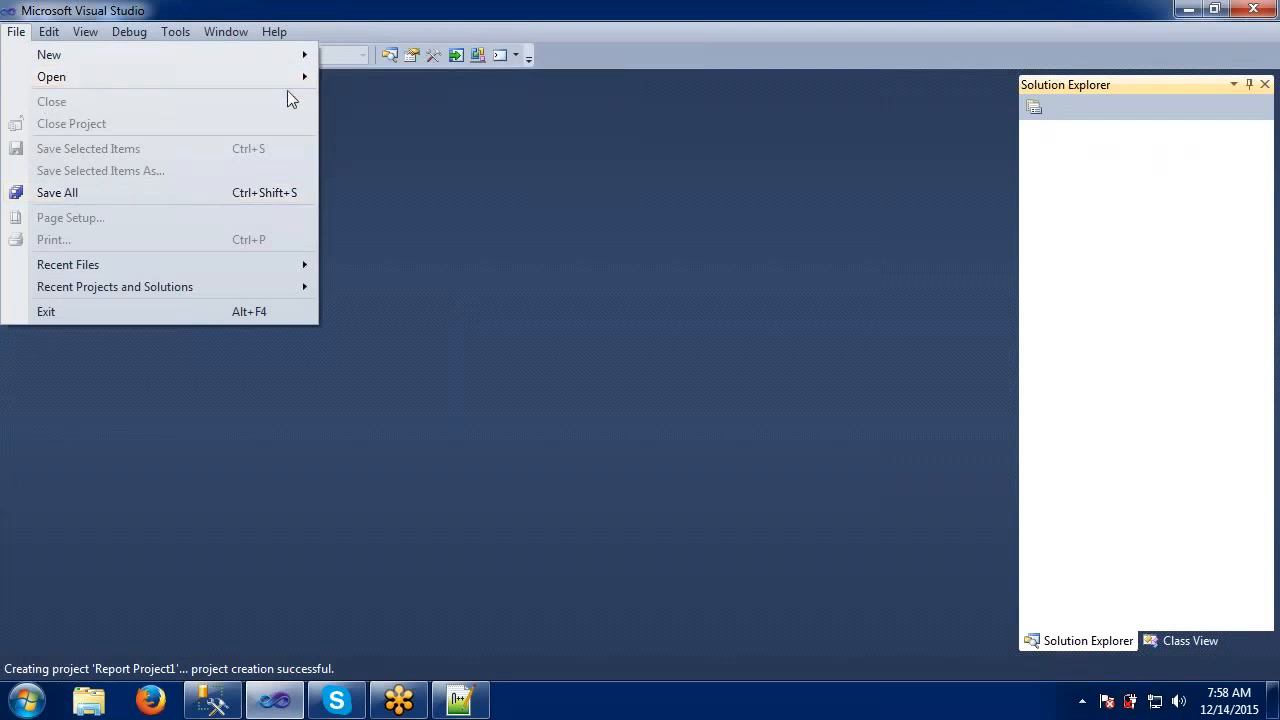
mouse_move(285, 79)
click(357, 105)
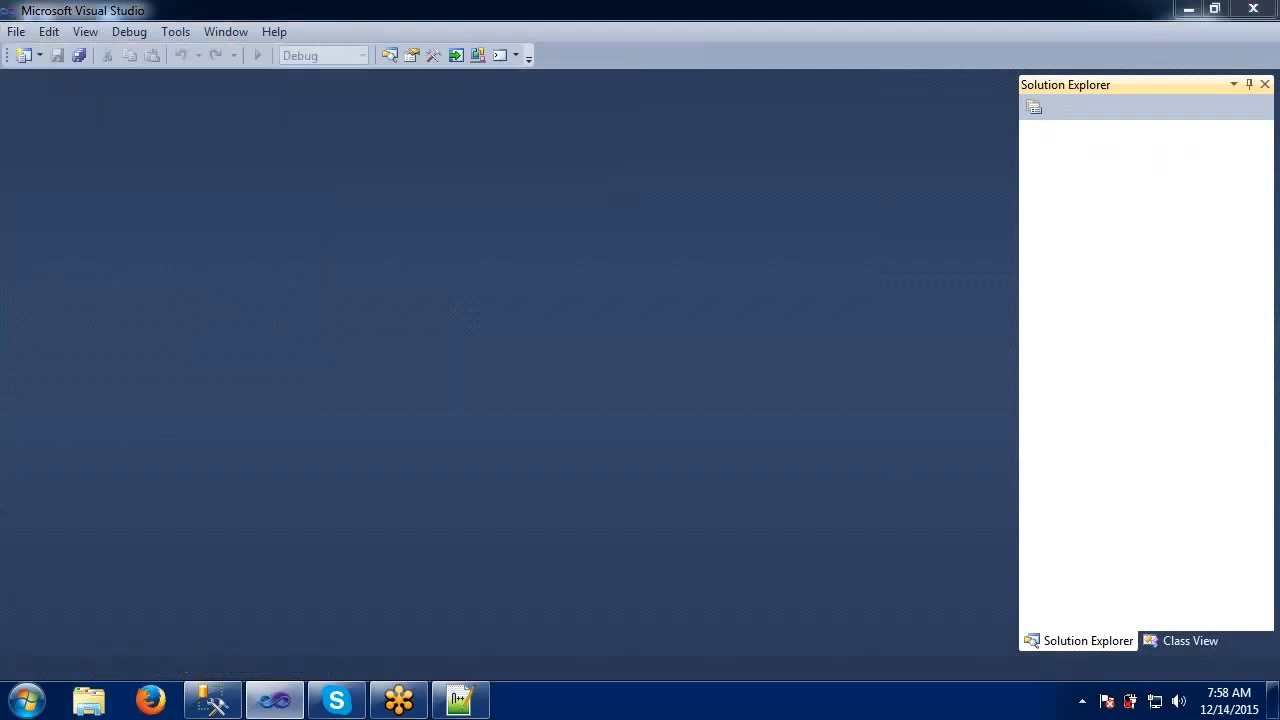
double_click(247, 183)
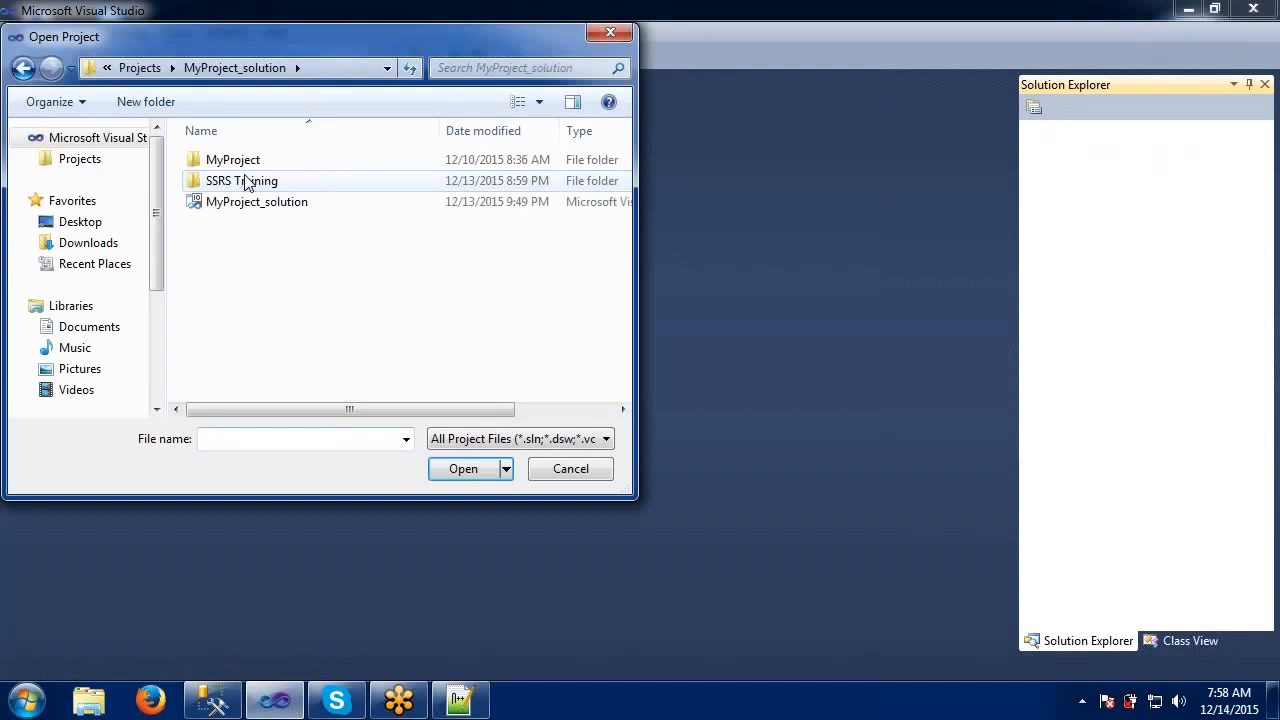
click(245, 203)
double_click(245, 203)
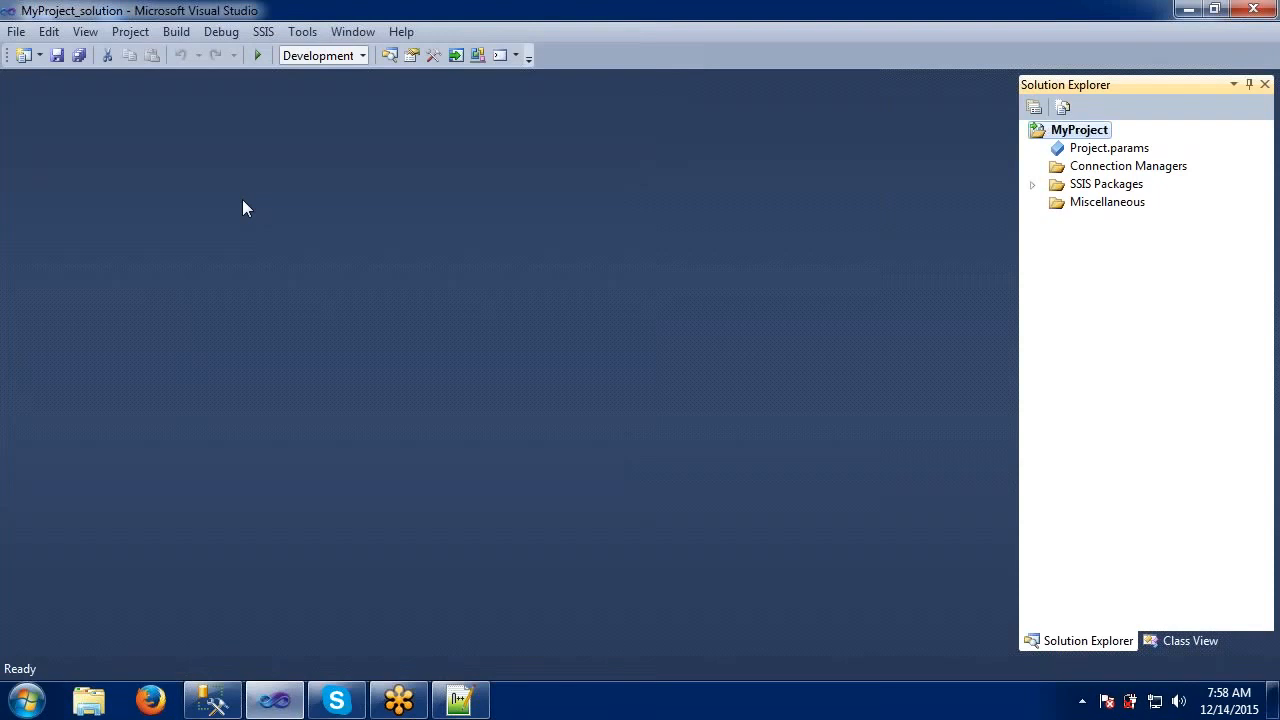
click(1032, 185)
click(1032, 185)
Add a new Report Server Project named SSRS to MyProject_solution
click(17, 33)
mouse_move(53, 113)
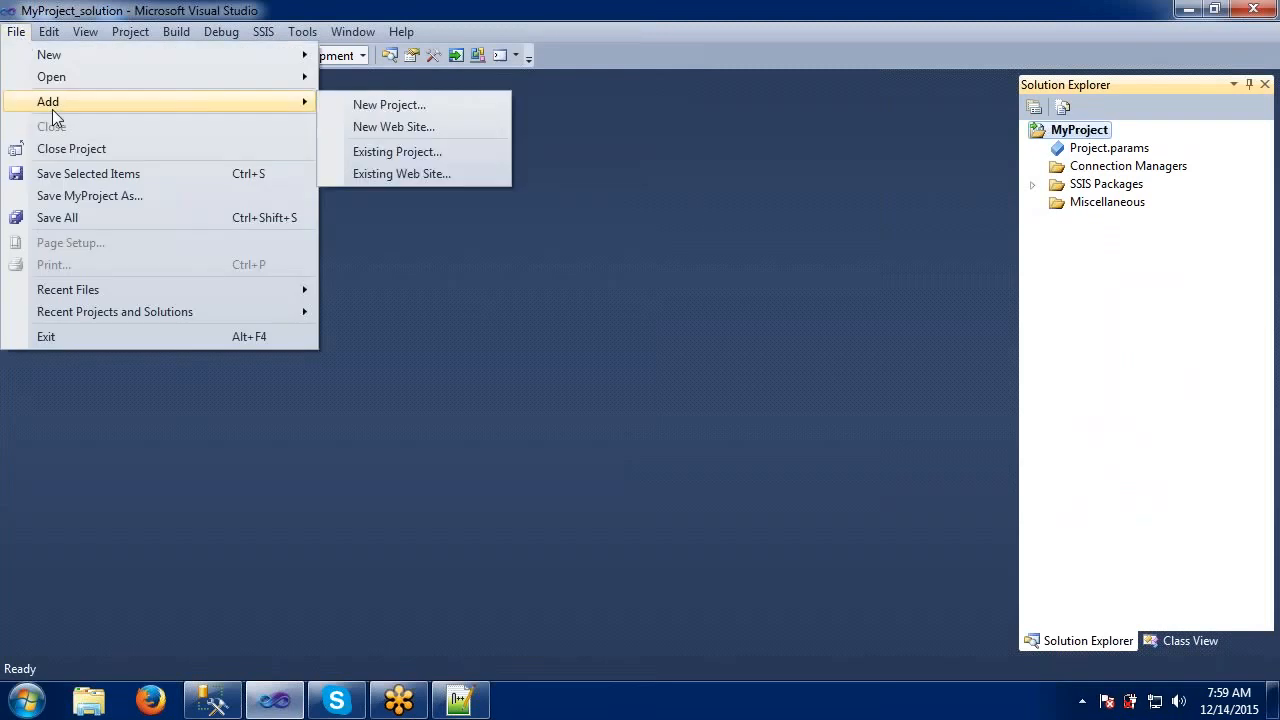
click(337, 110)
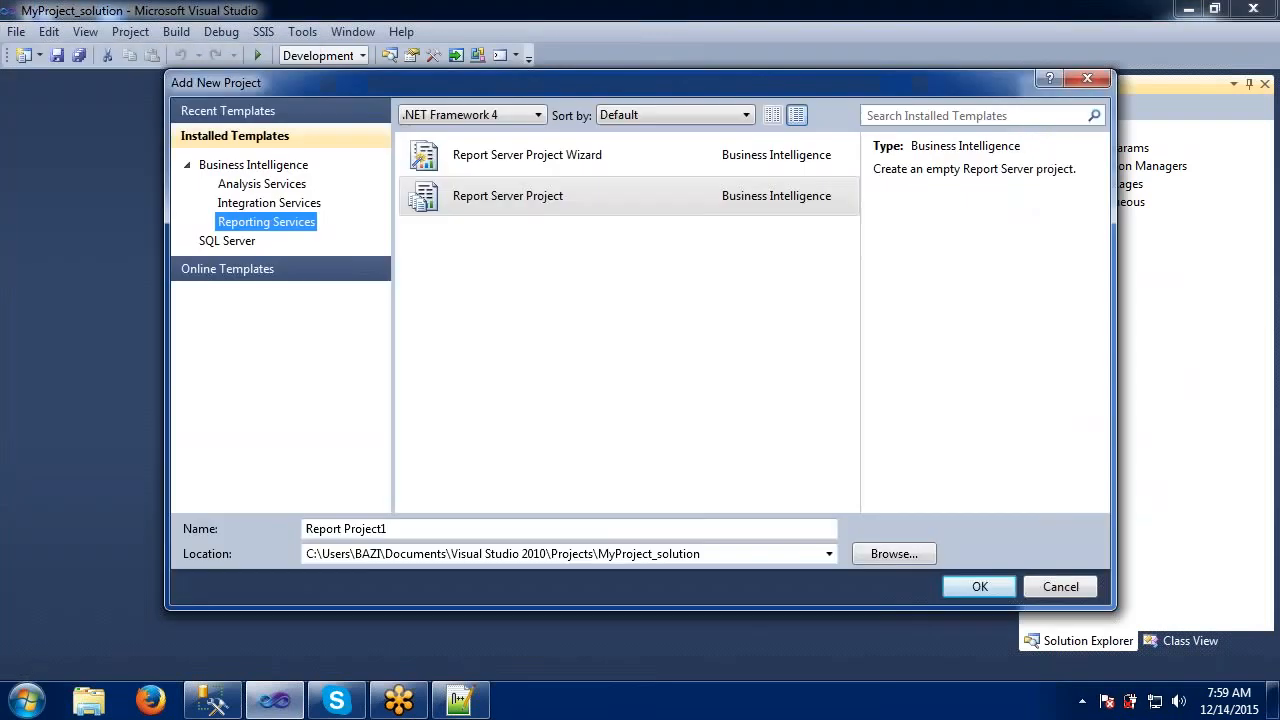
click(501, 199)
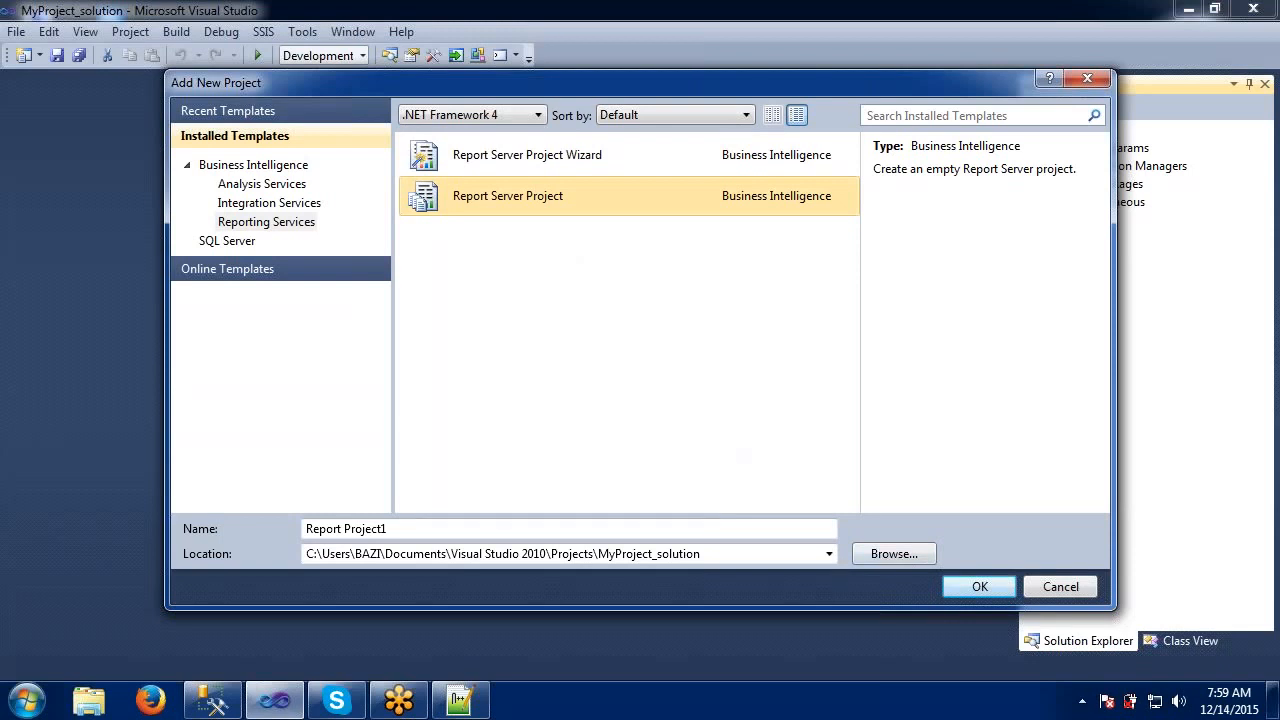
drag(414, 528, 265, 530)
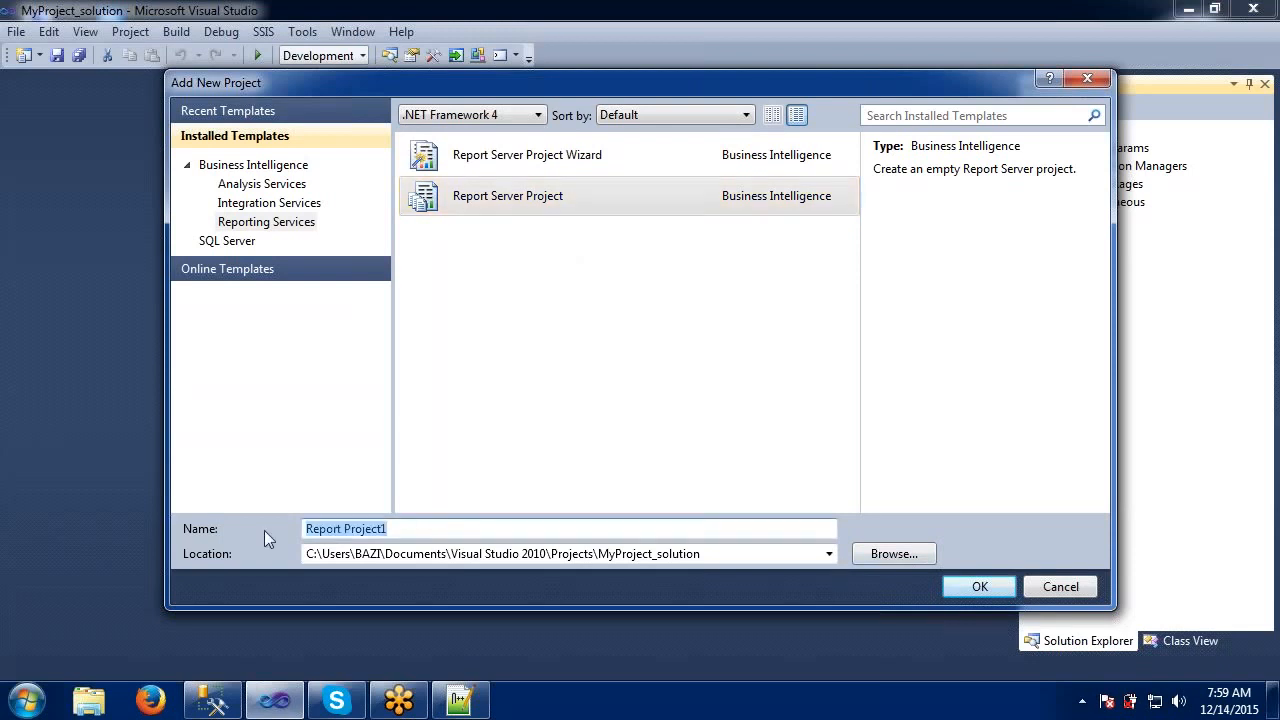
text(SSRS)
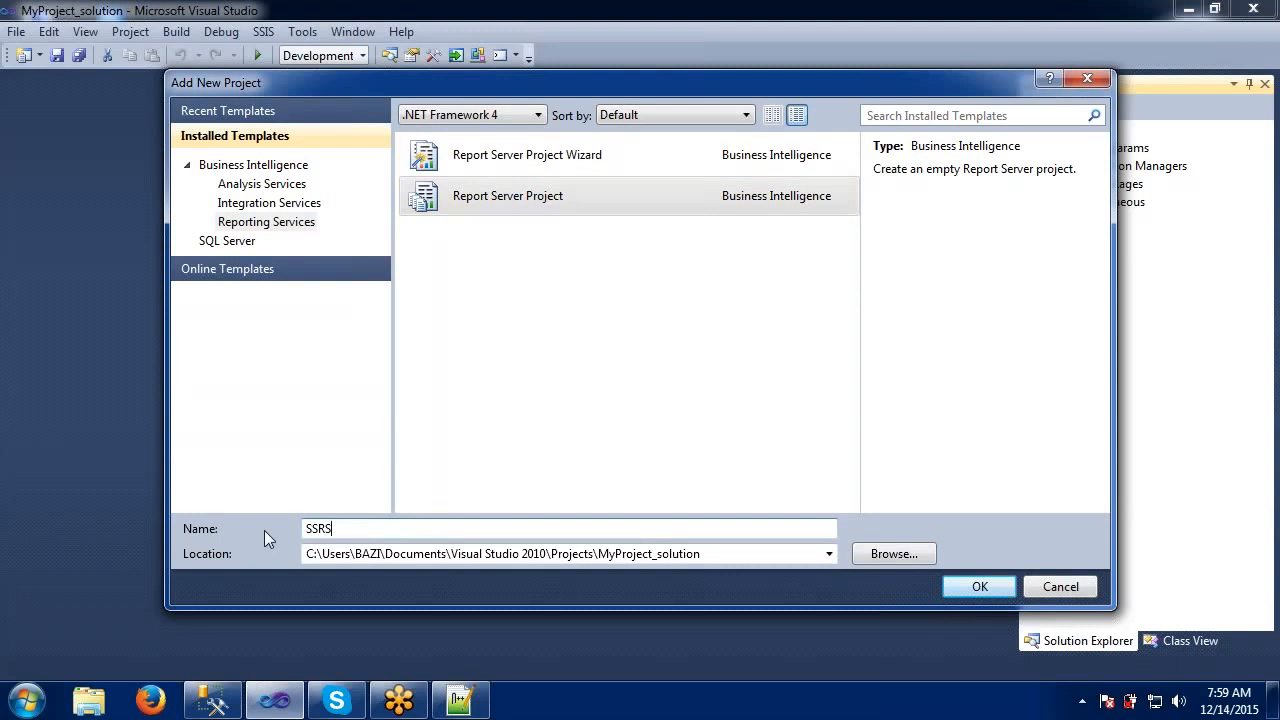
click(952, 584)
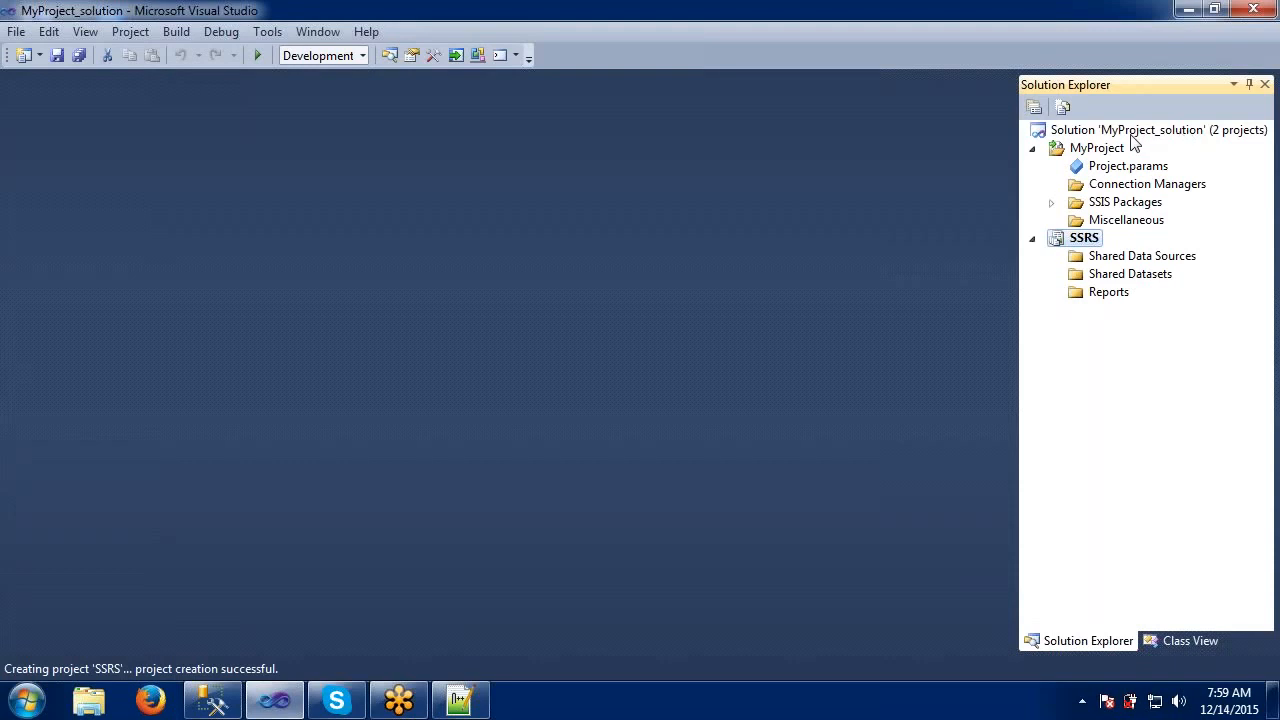
Rename the MyProject project in the solution as SSIS
click(1072, 156)
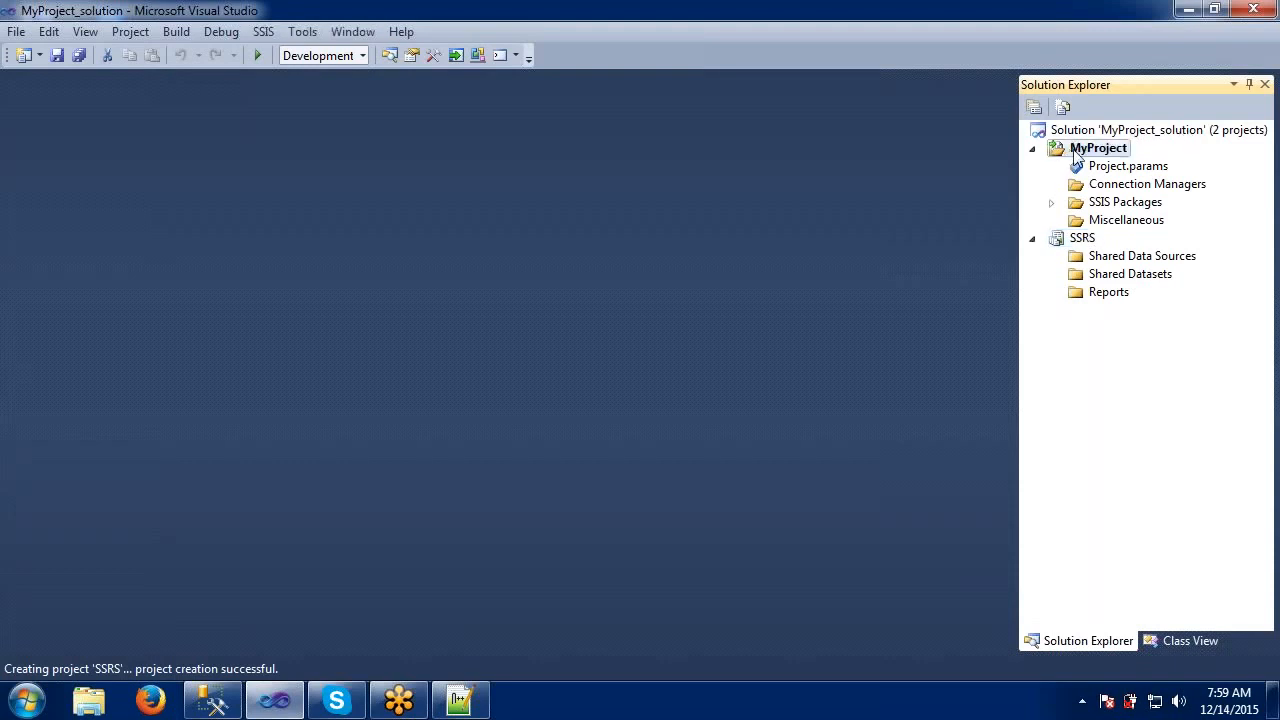
click(1076, 243)
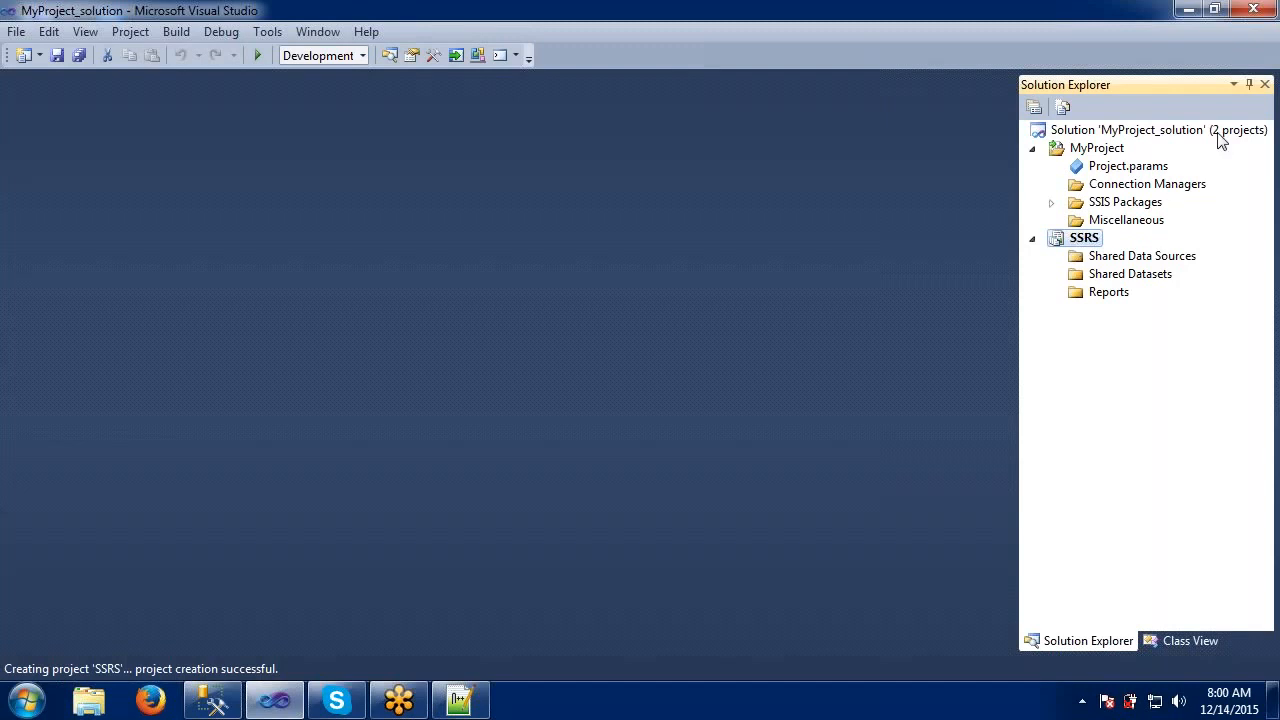
click(1096, 150)
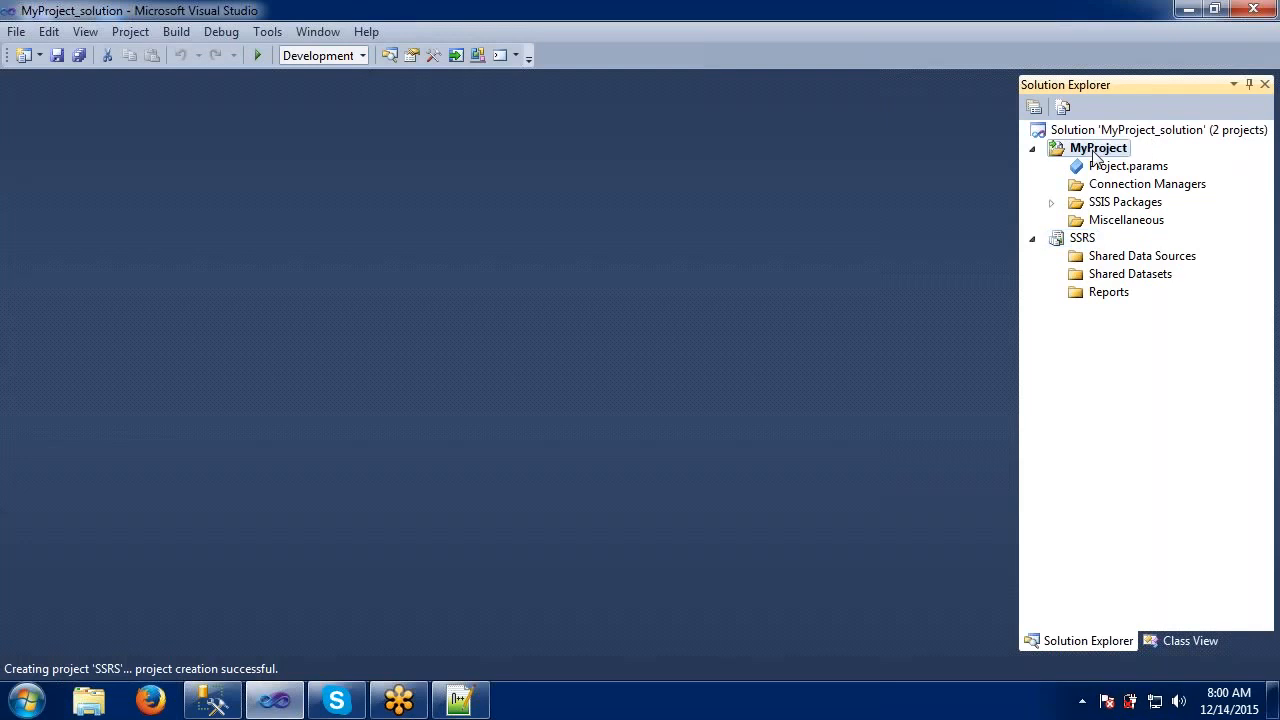
right_click(1096, 155)
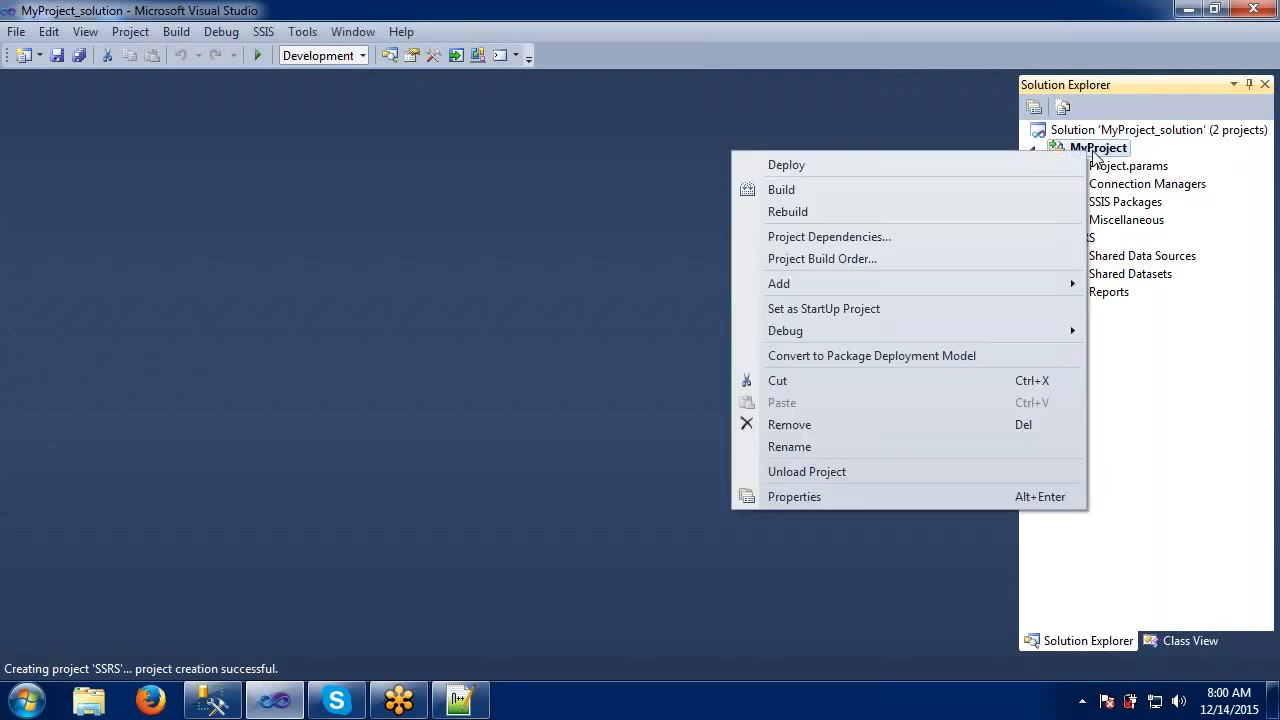
click(768, 450)
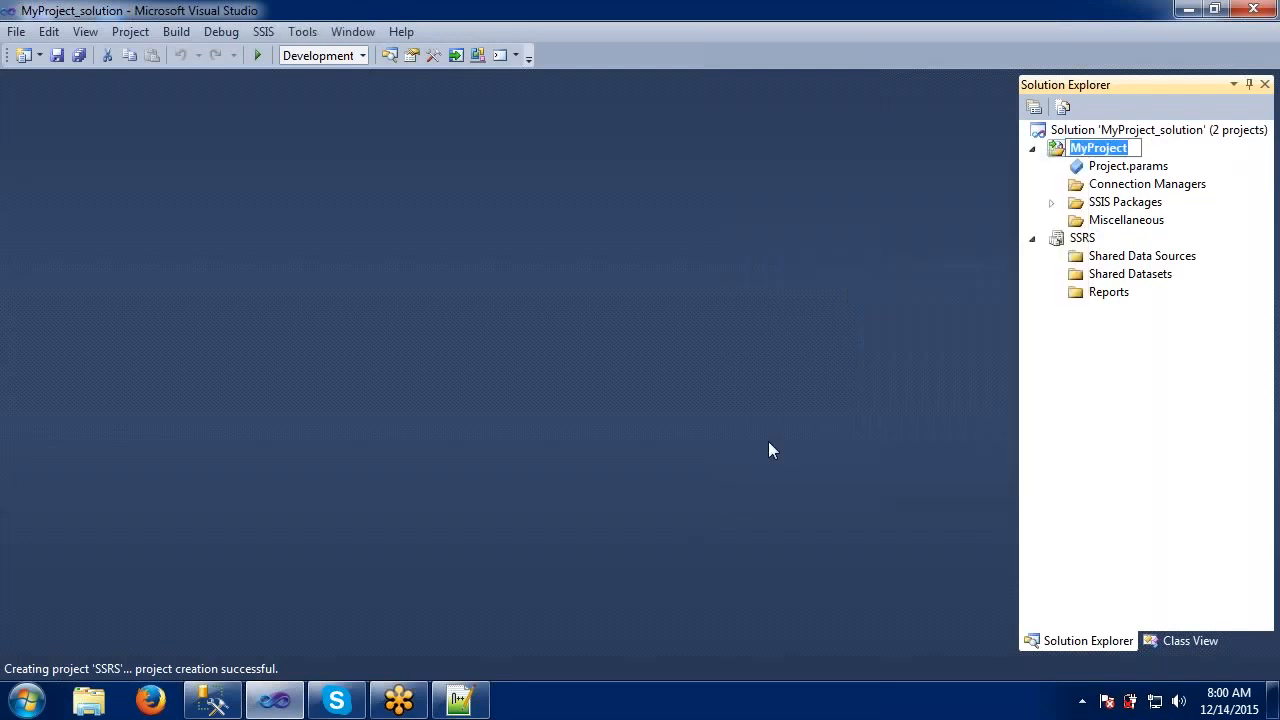
text(SSIS)
key(Return)
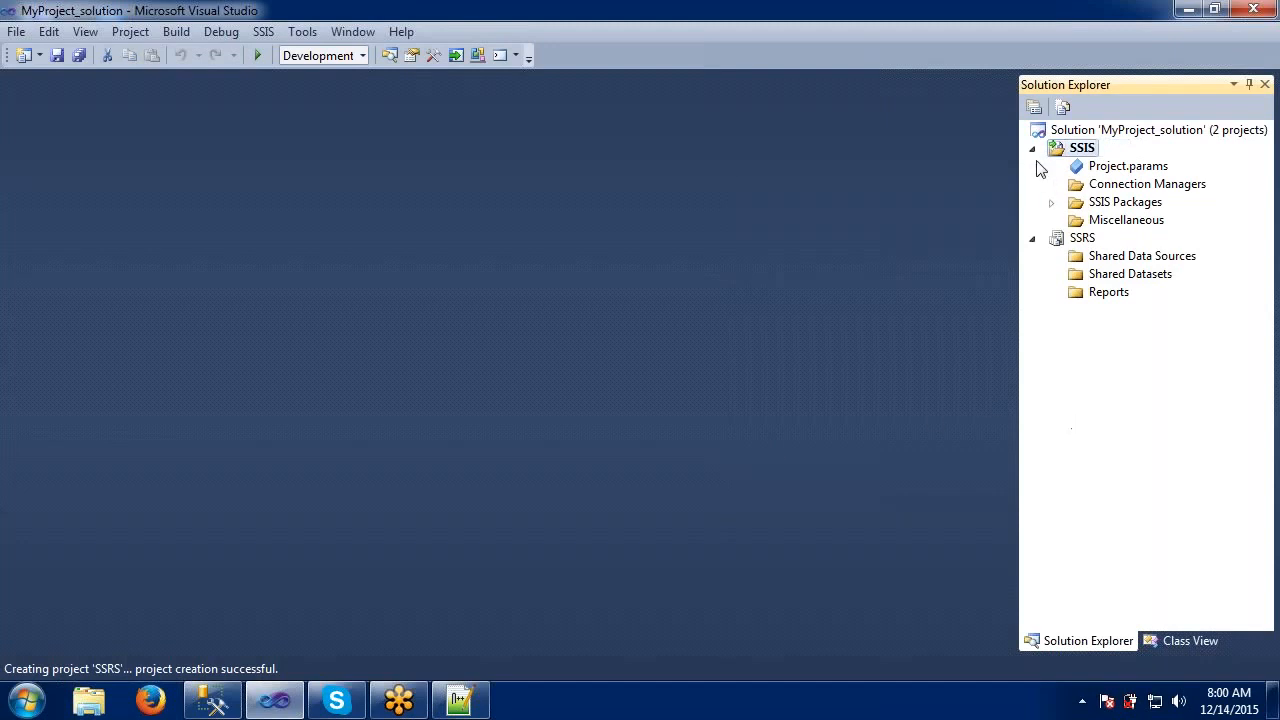
Look over the options for the SSRS project and its Shared Data Sources folder, and collapse the SSRS project
click(1072, 241)
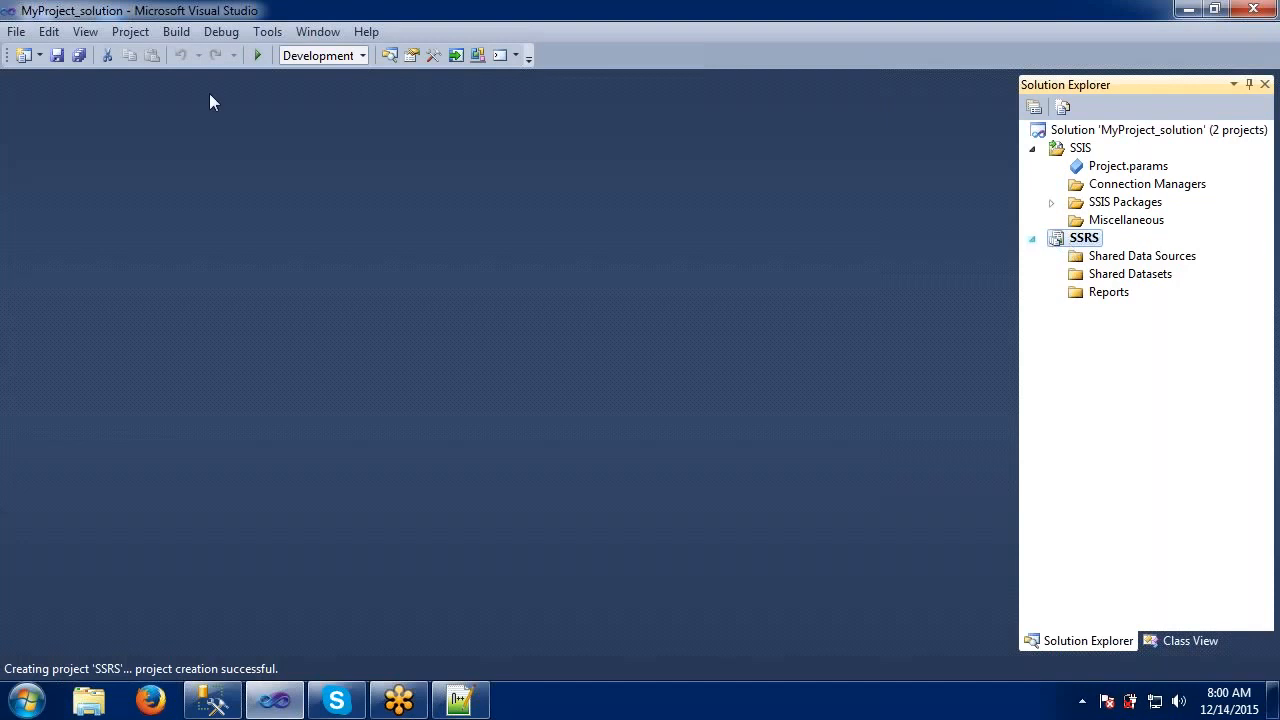
click(14, 33)
click(506, 205)
right_click(1076, 240)
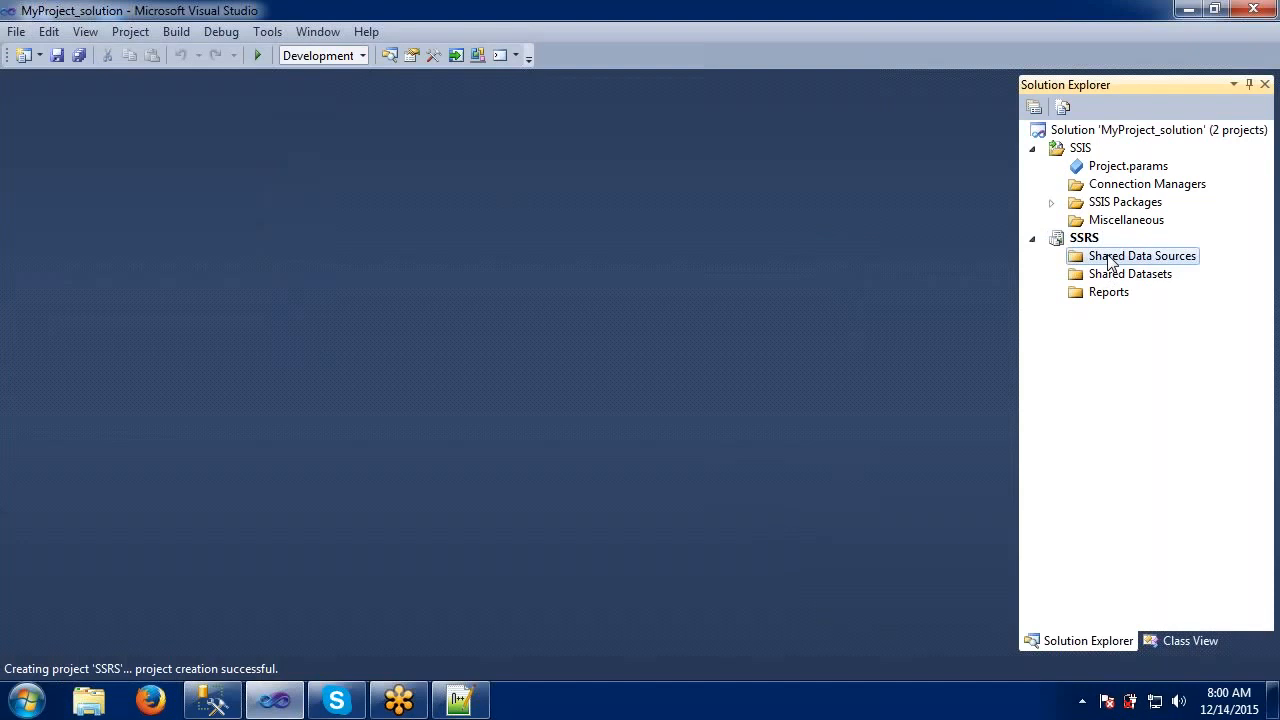
right_click(1106, 258)
click(1080, 238)
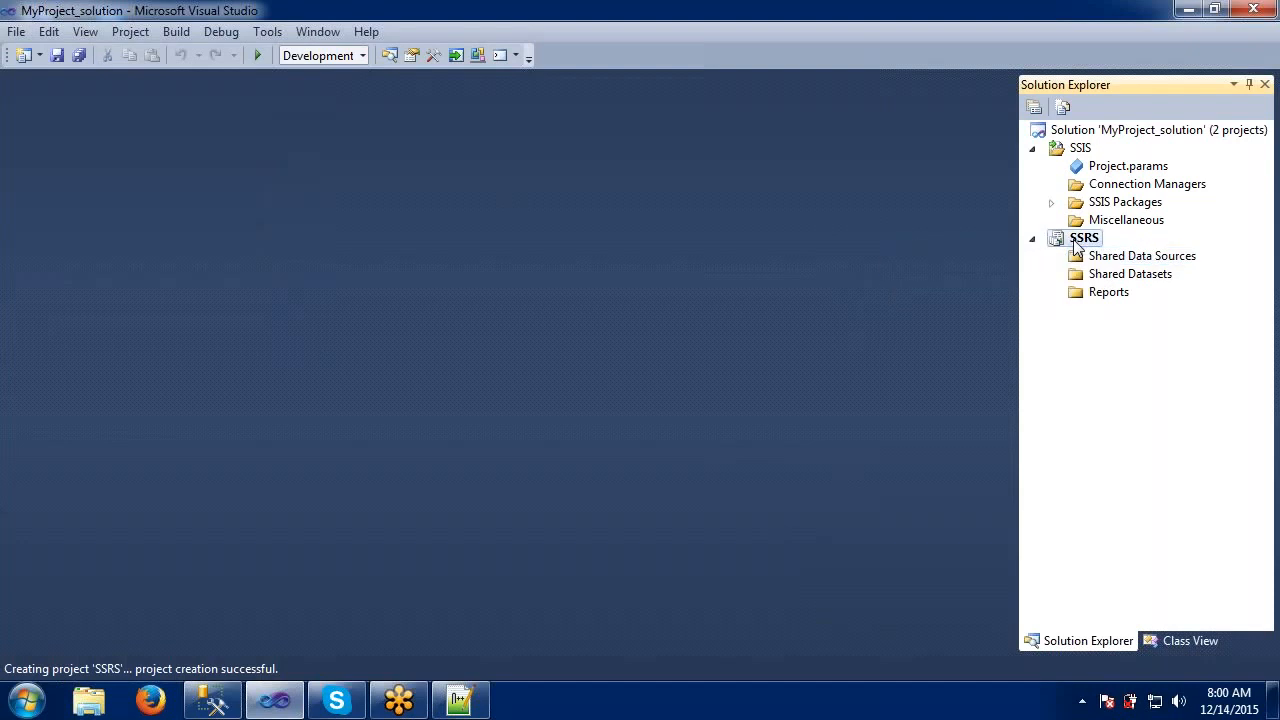
right_click(1066, 241)
click(1033, 239)
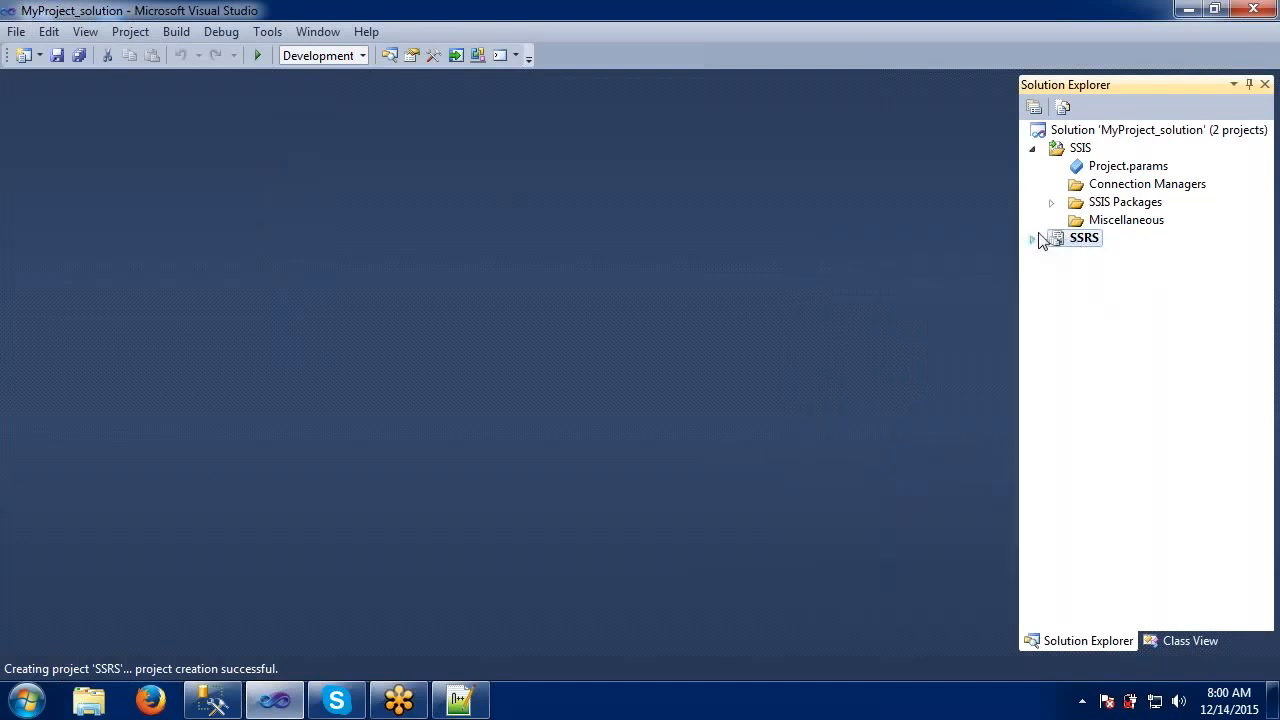
Look over the SSRS project's Shared Data Sources, Shared Datasets and Reports folders and the packages in the SSIS project
click(1033, 239)
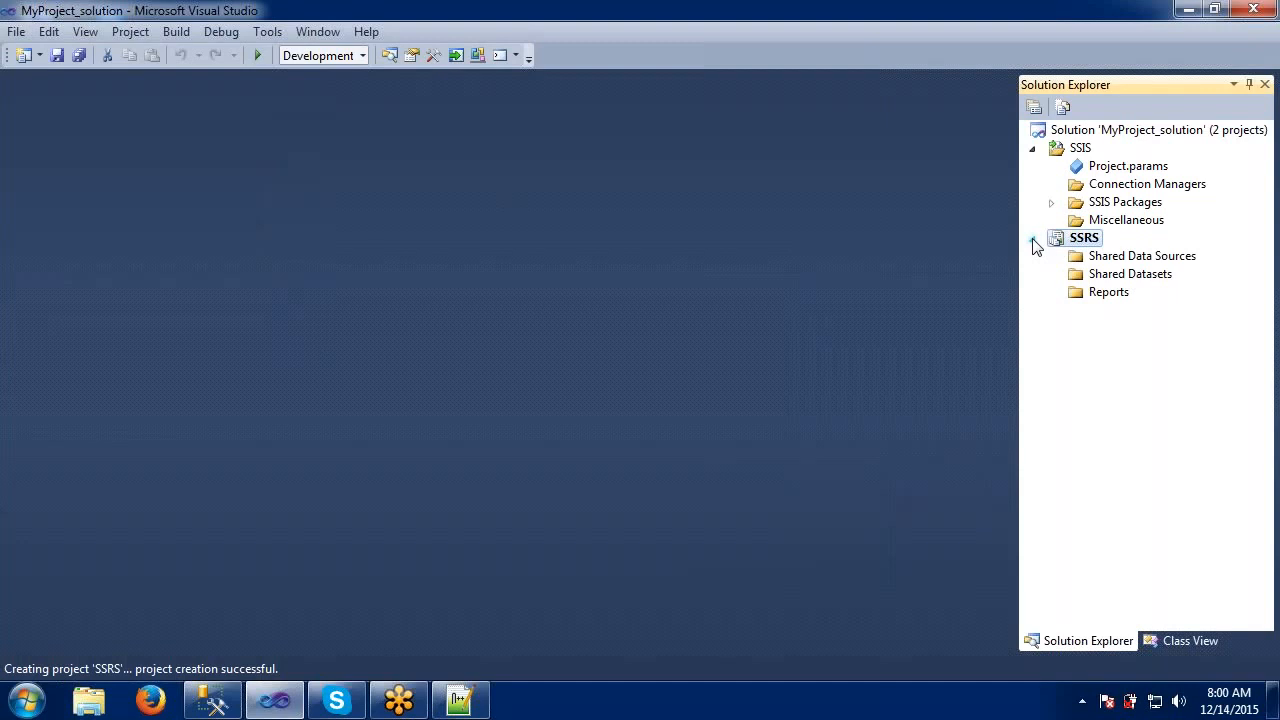
click(1106, 259)
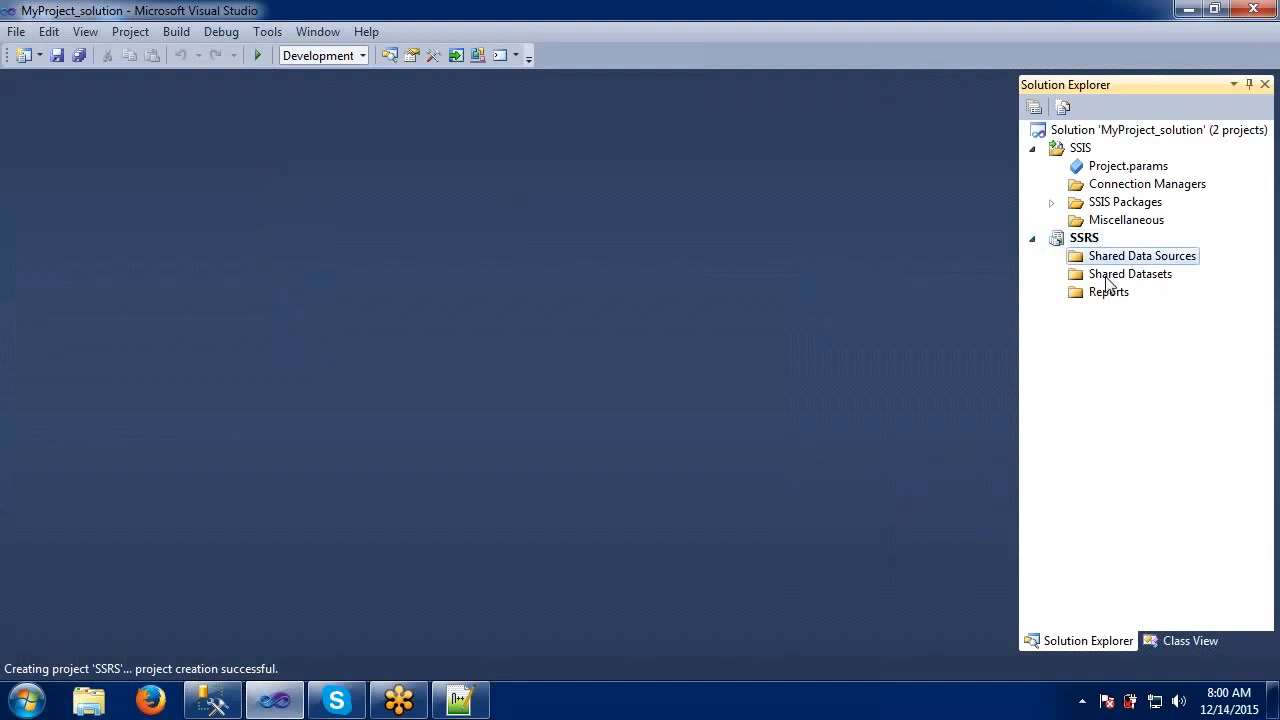
click(1108, 277)
click(1106, 296)
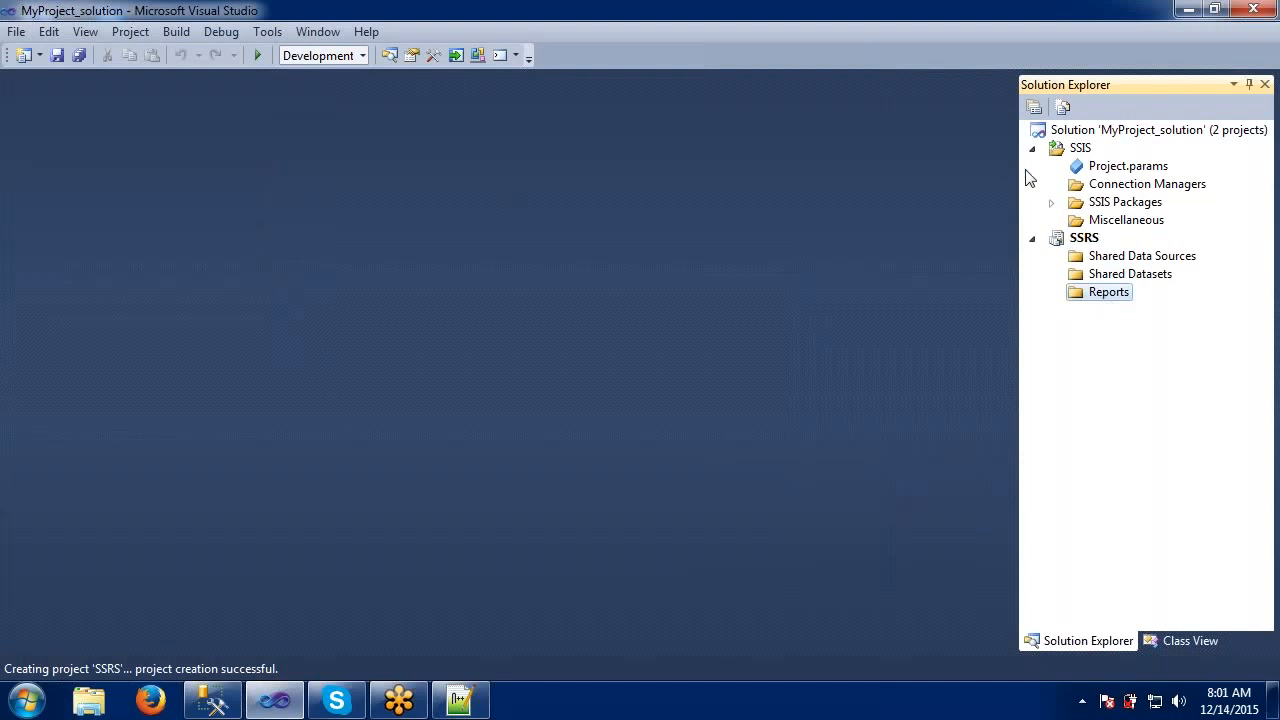
click(1051, 202)
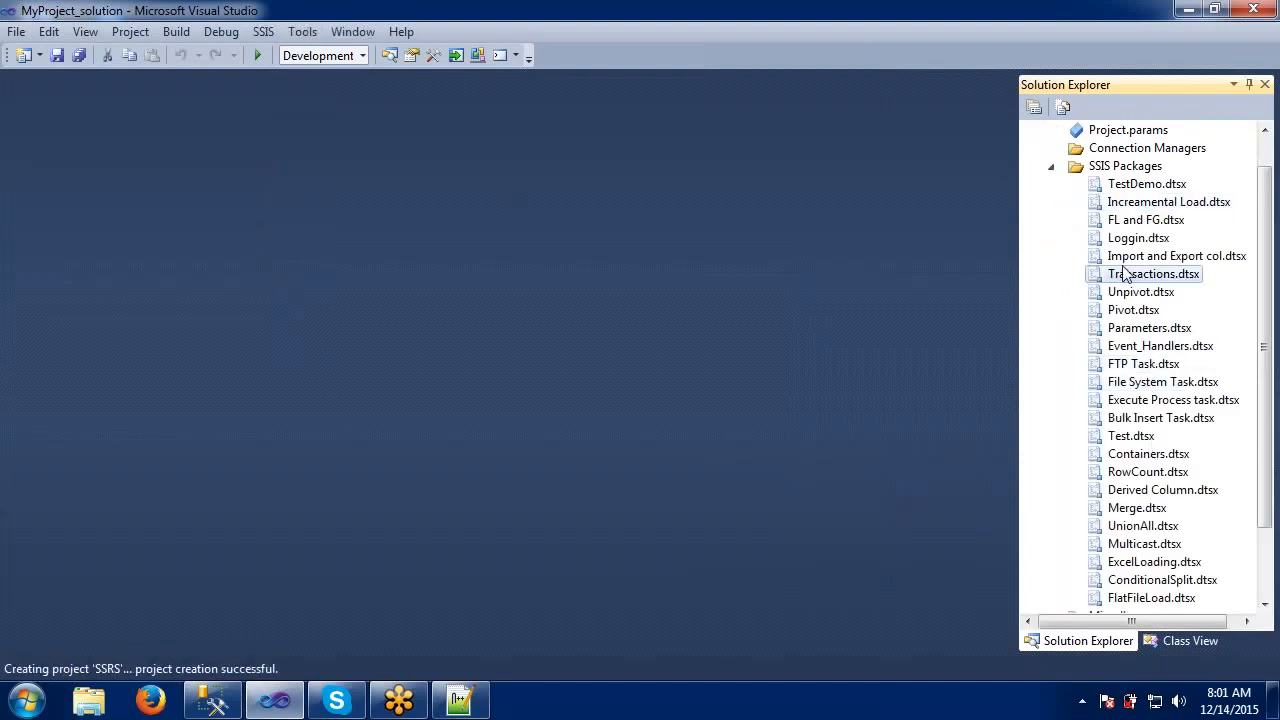
click(1051, 166)
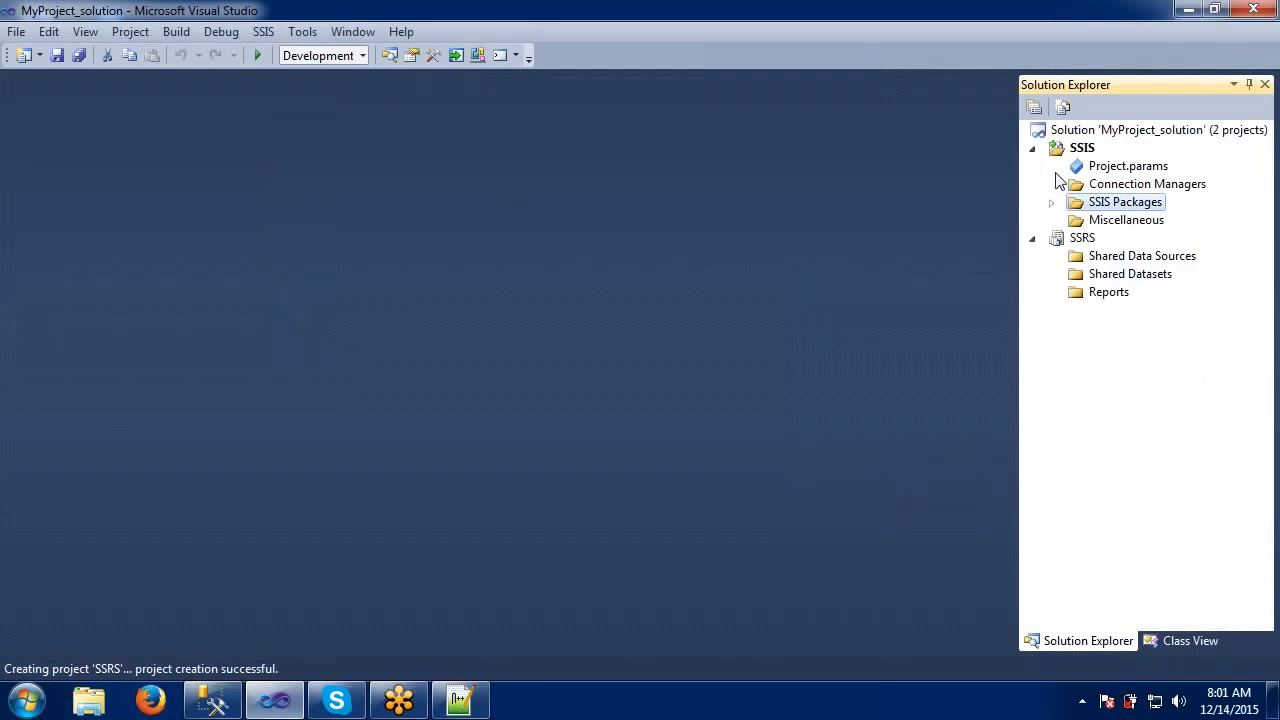
click(1094, 258)
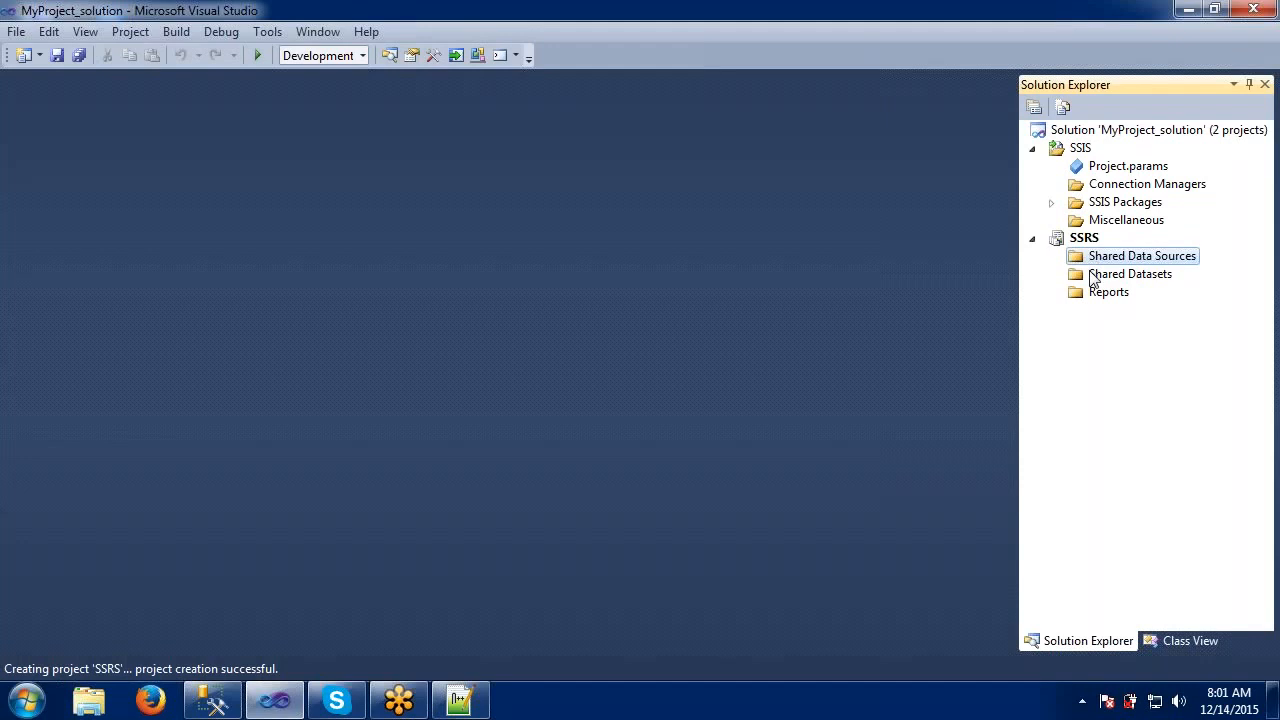
click(1094, 278)
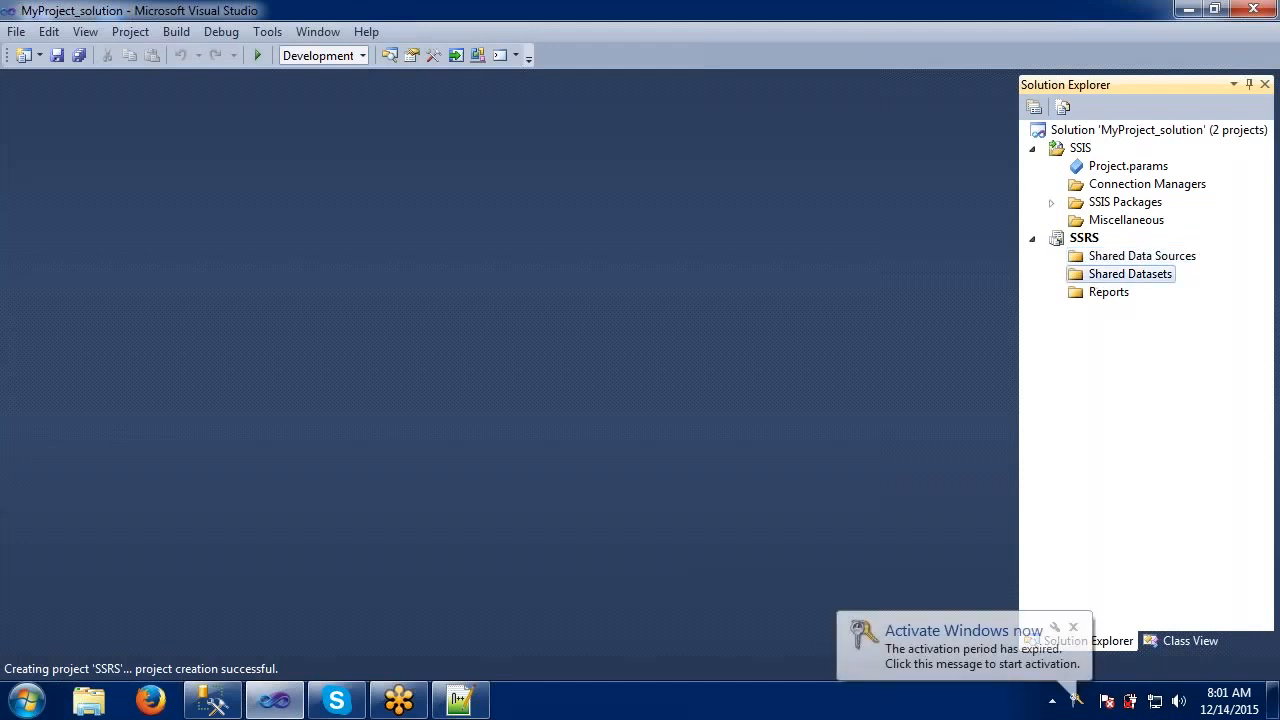
click(1093, 296)
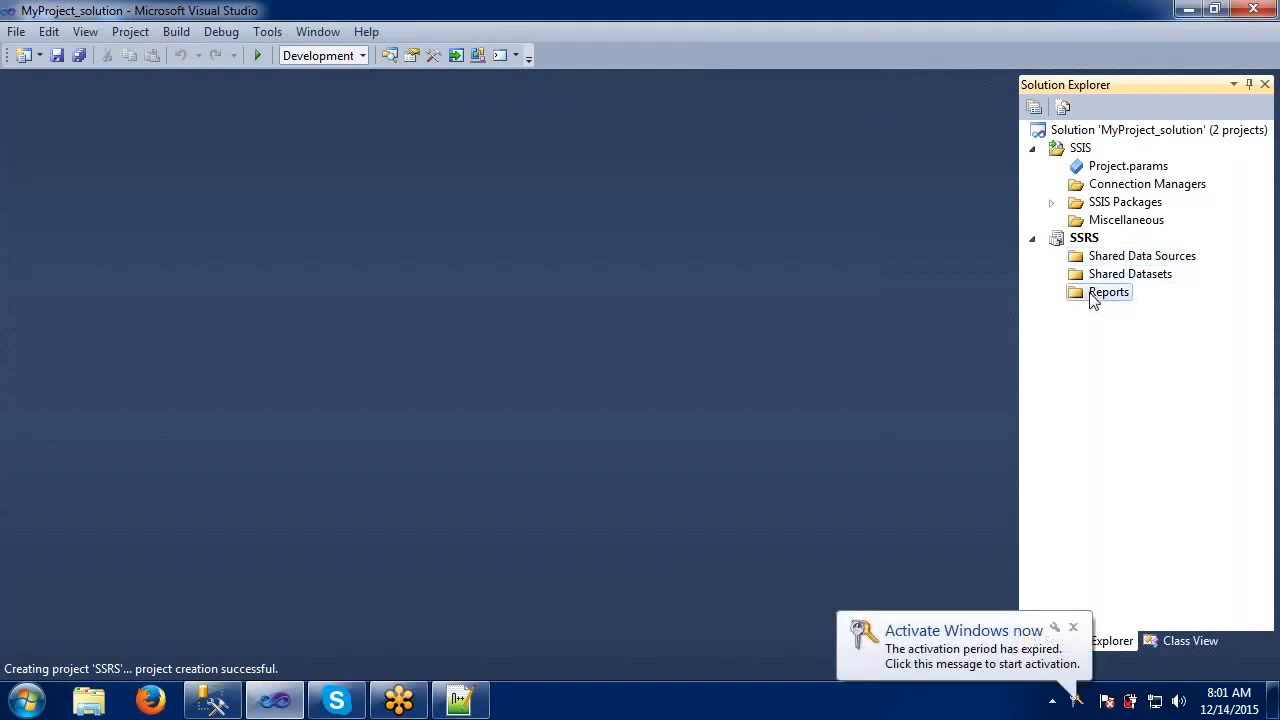
Start a new report in the SSRS project's Reports folder and advance the Report Wizard to the data source selection
right_click(1094, 298)
mouse_move(1025, 327)
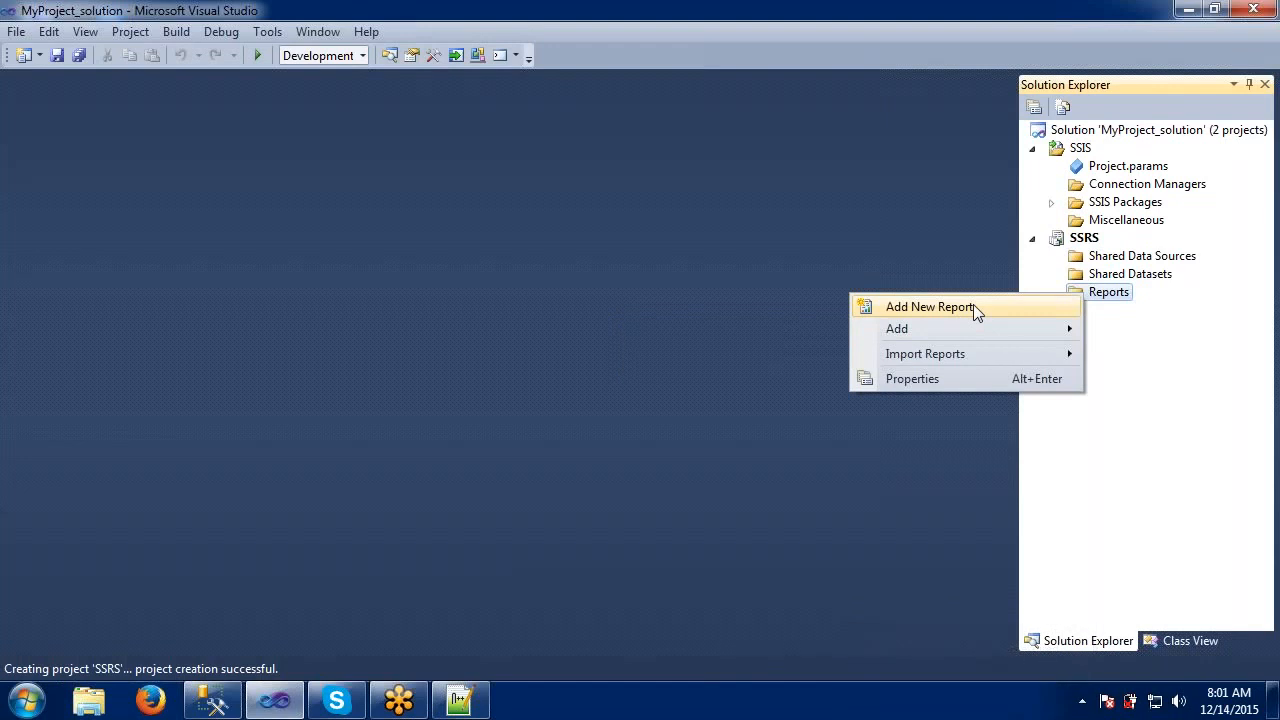
click(976, 310)
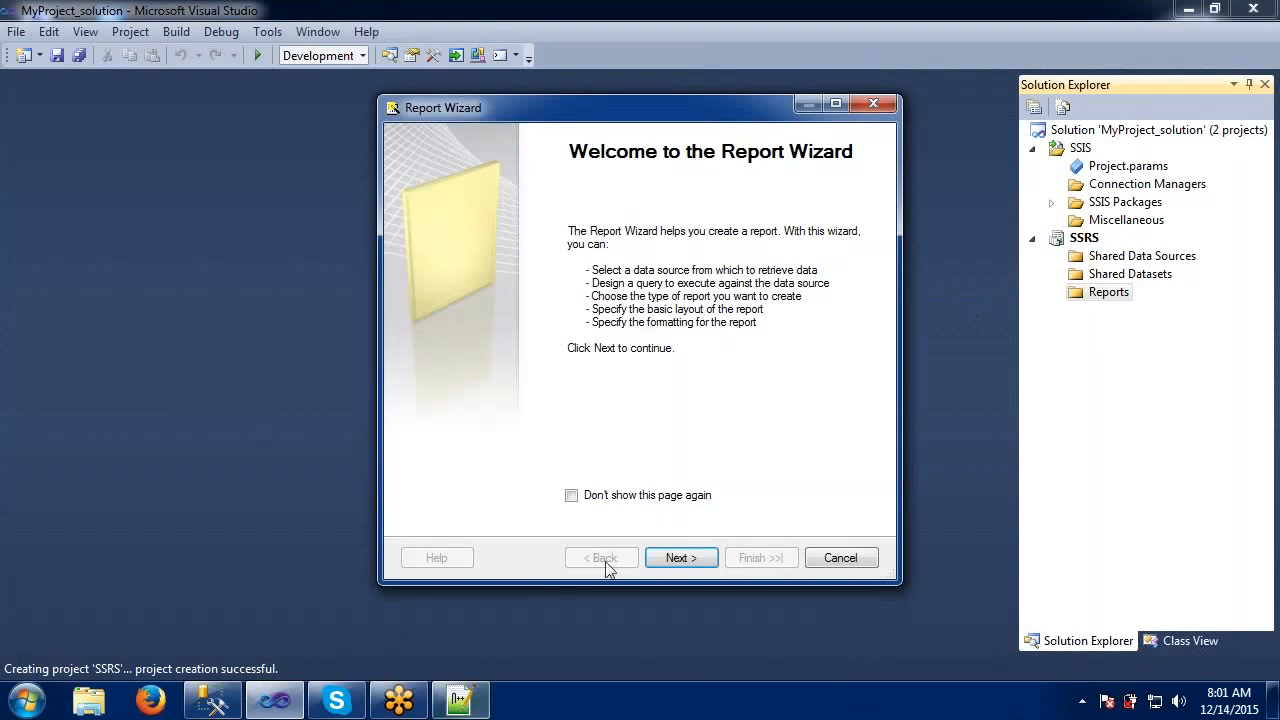
click(681, 562)
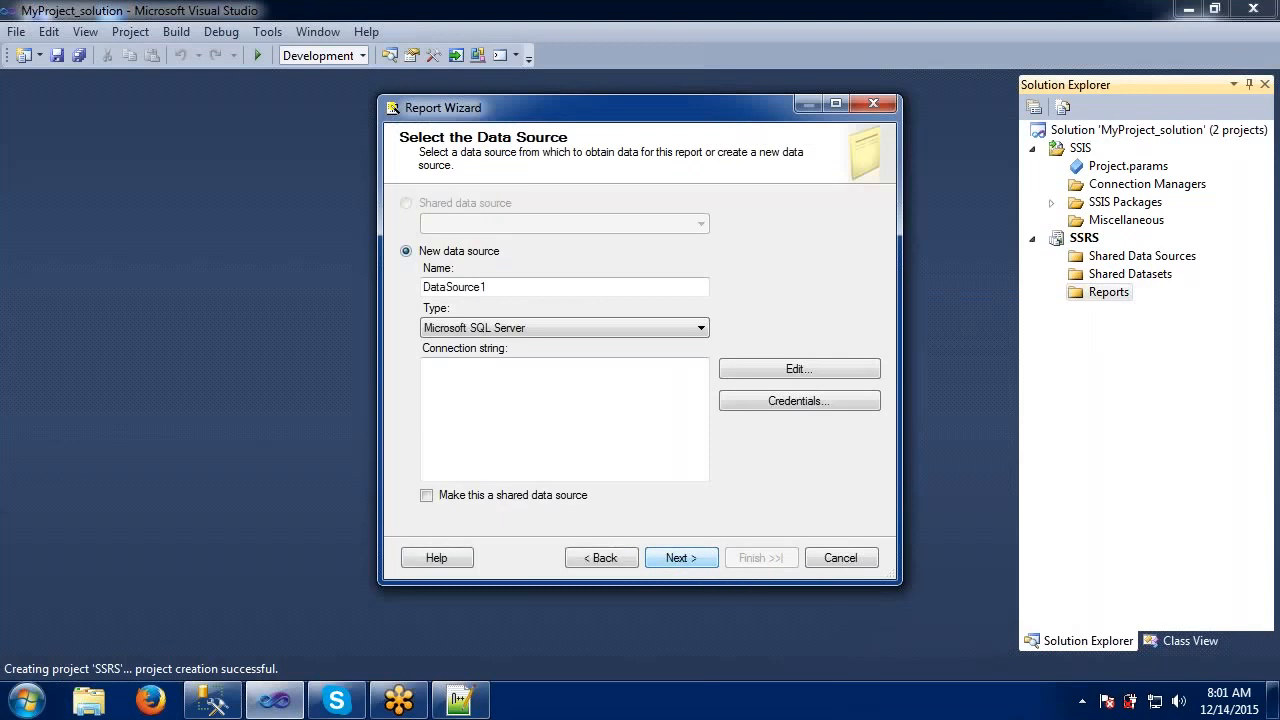
Choose Microsoft SQL Server as the type of the report's new data source
click(504, 381)
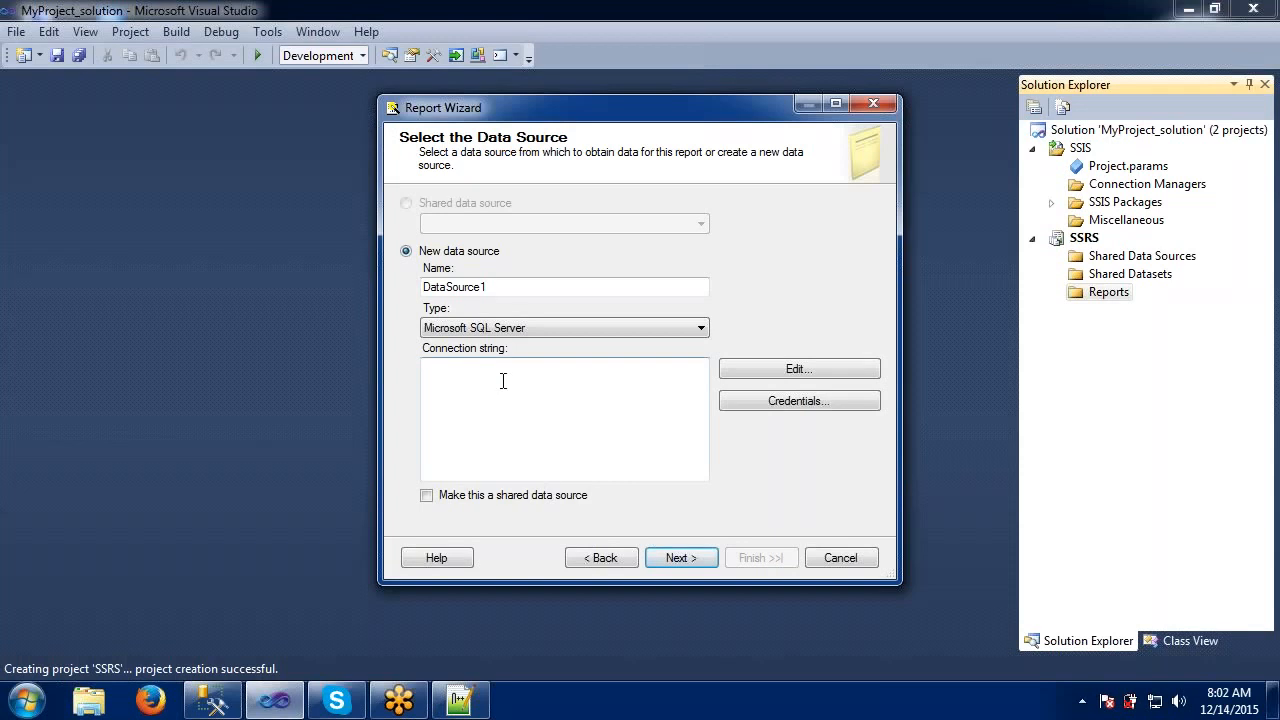
click(504, 287)
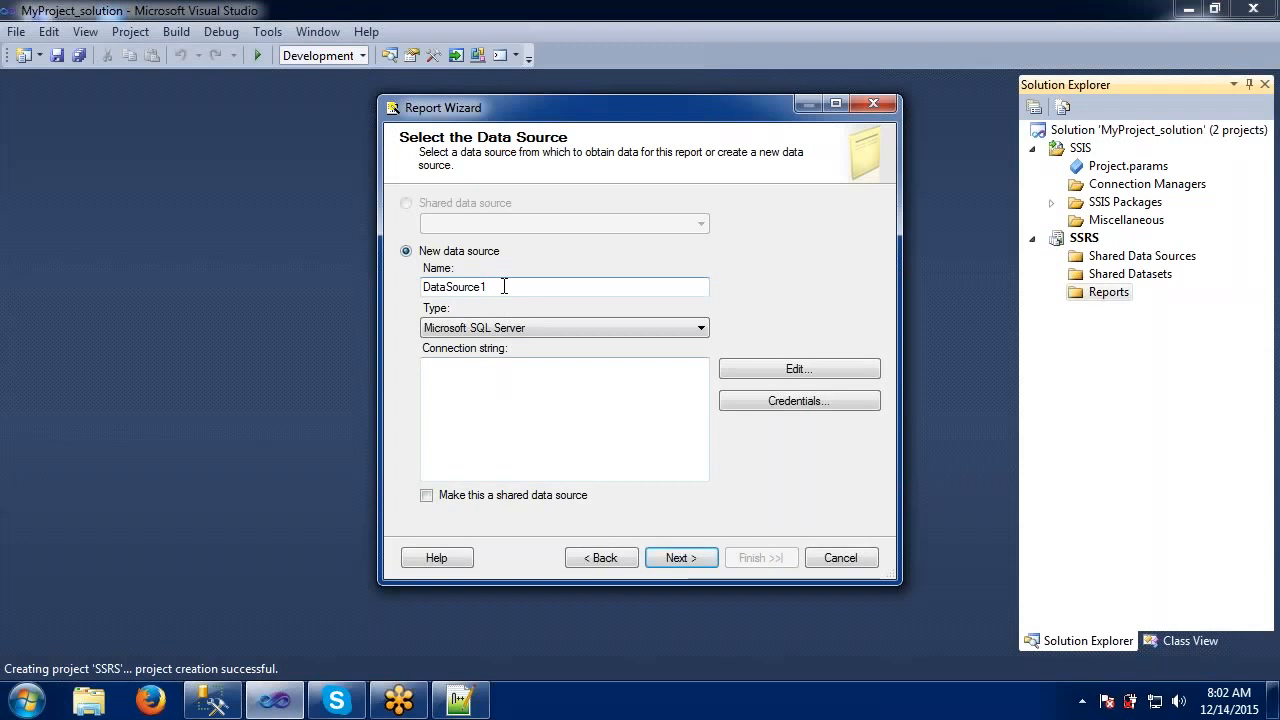
click(686, 334)
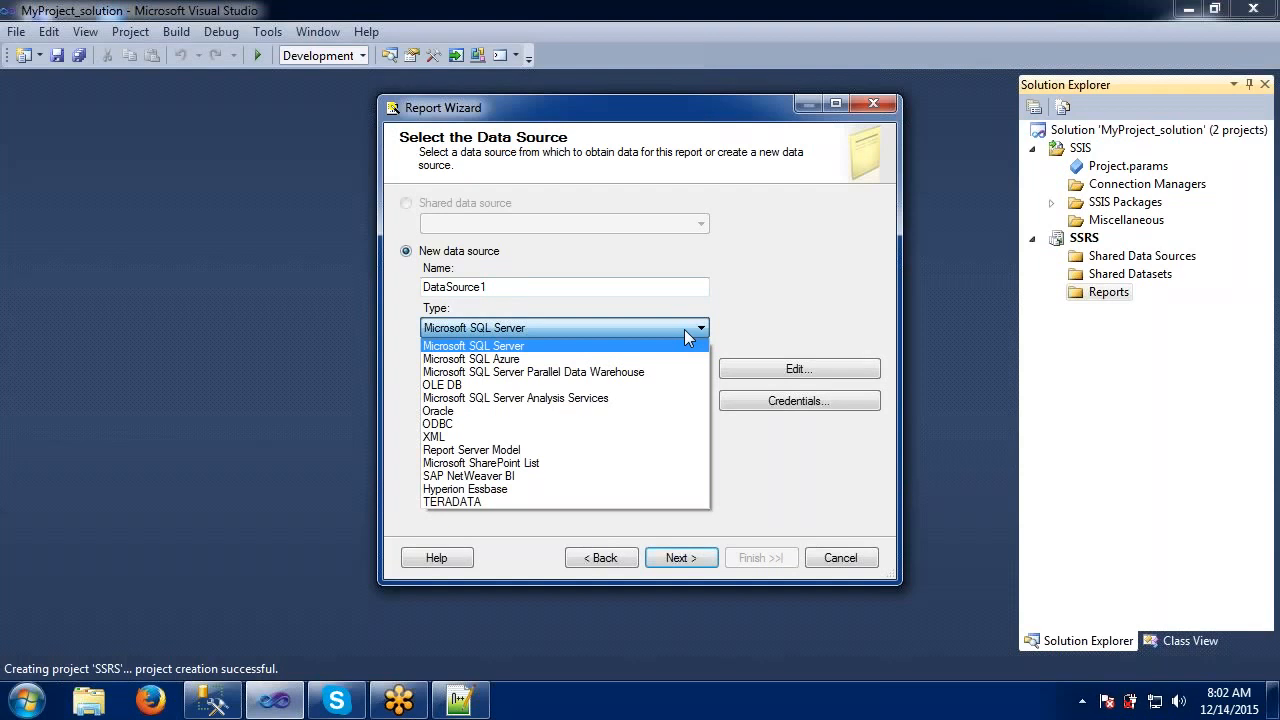
click(555, 347)
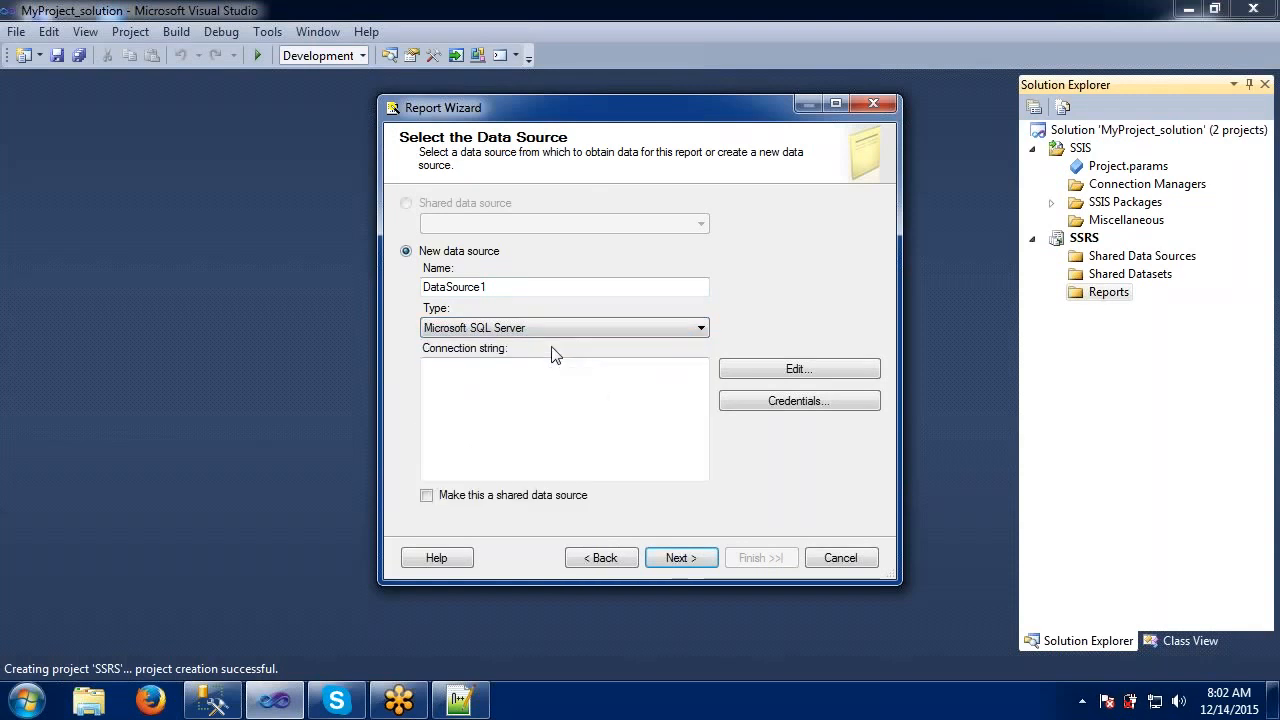
Name the report's new data source Adventure Works
click(500, 287)
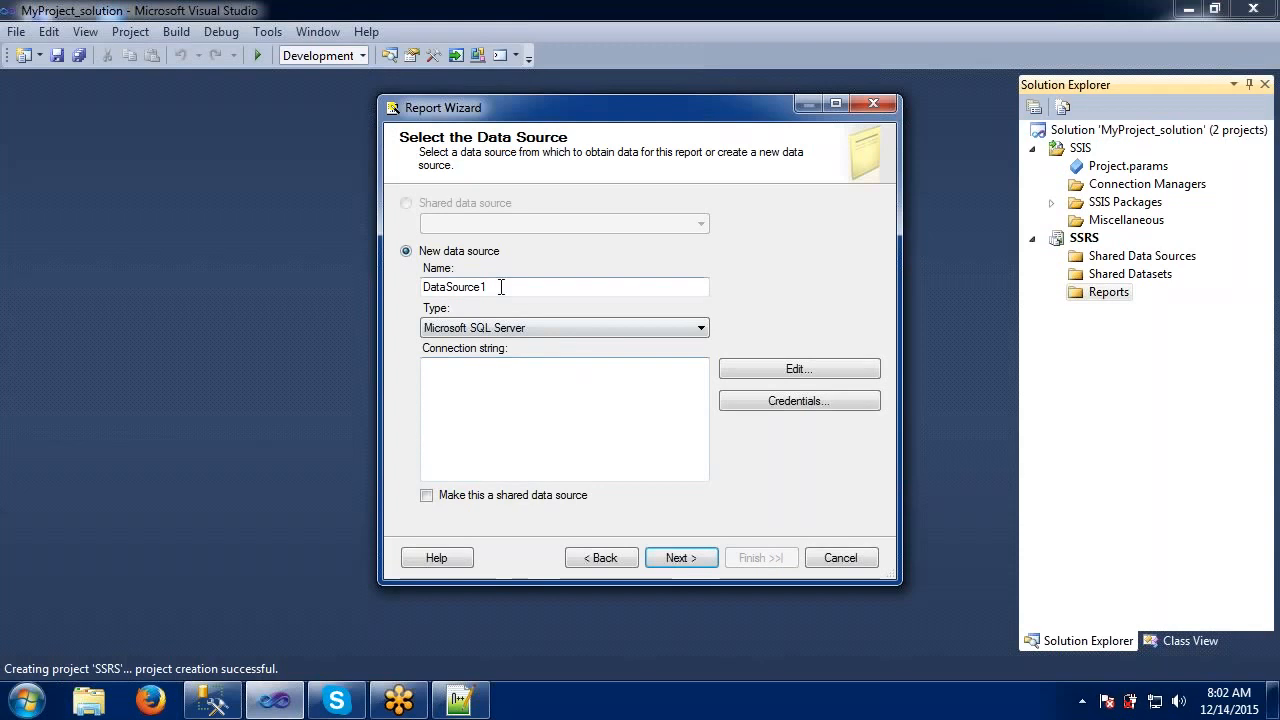
double_click(500, 287)
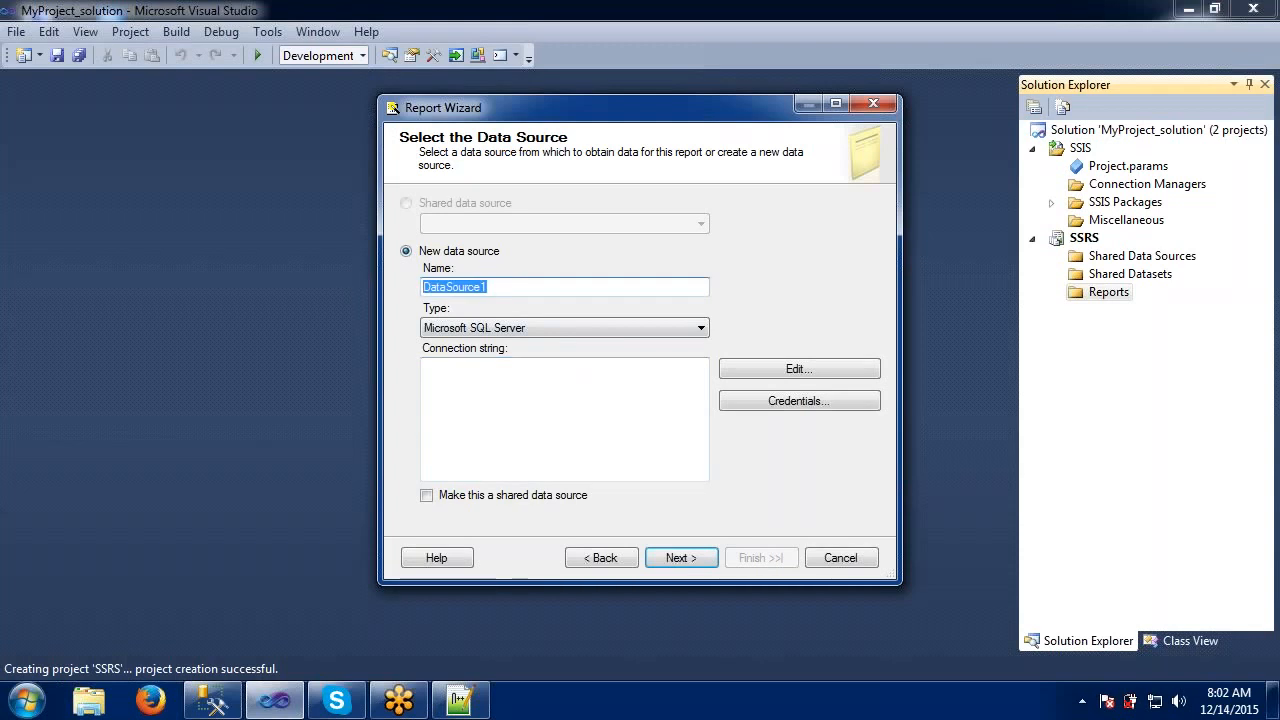
text(Dar)
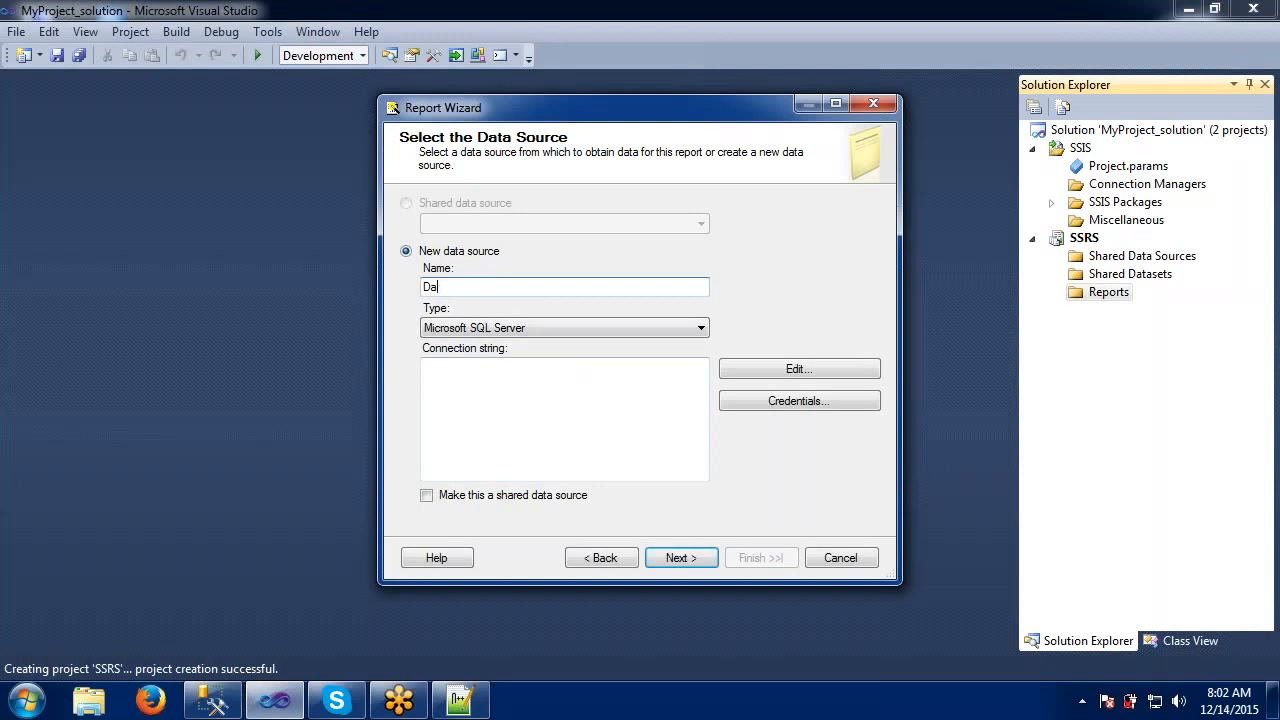
text(t)
key(BackSpace)
key(BackSpace)
key(BackSpace)
text(Adventure Works)
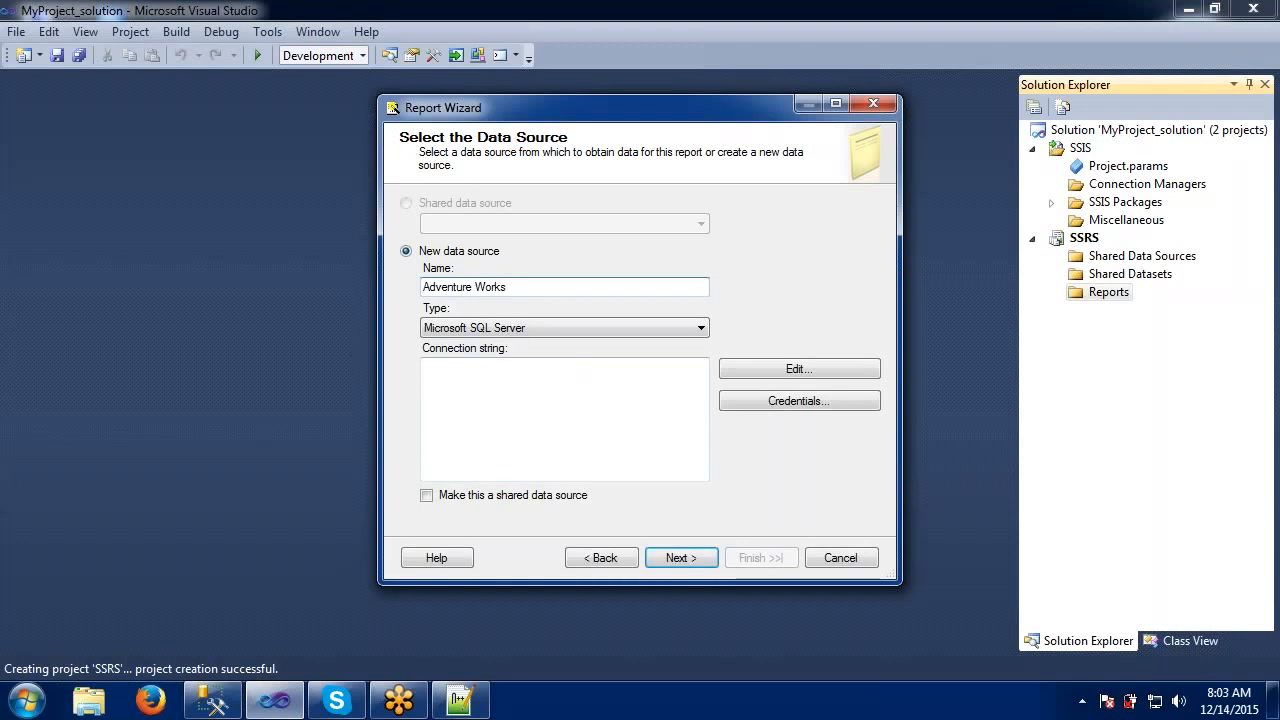
click(441, 401)
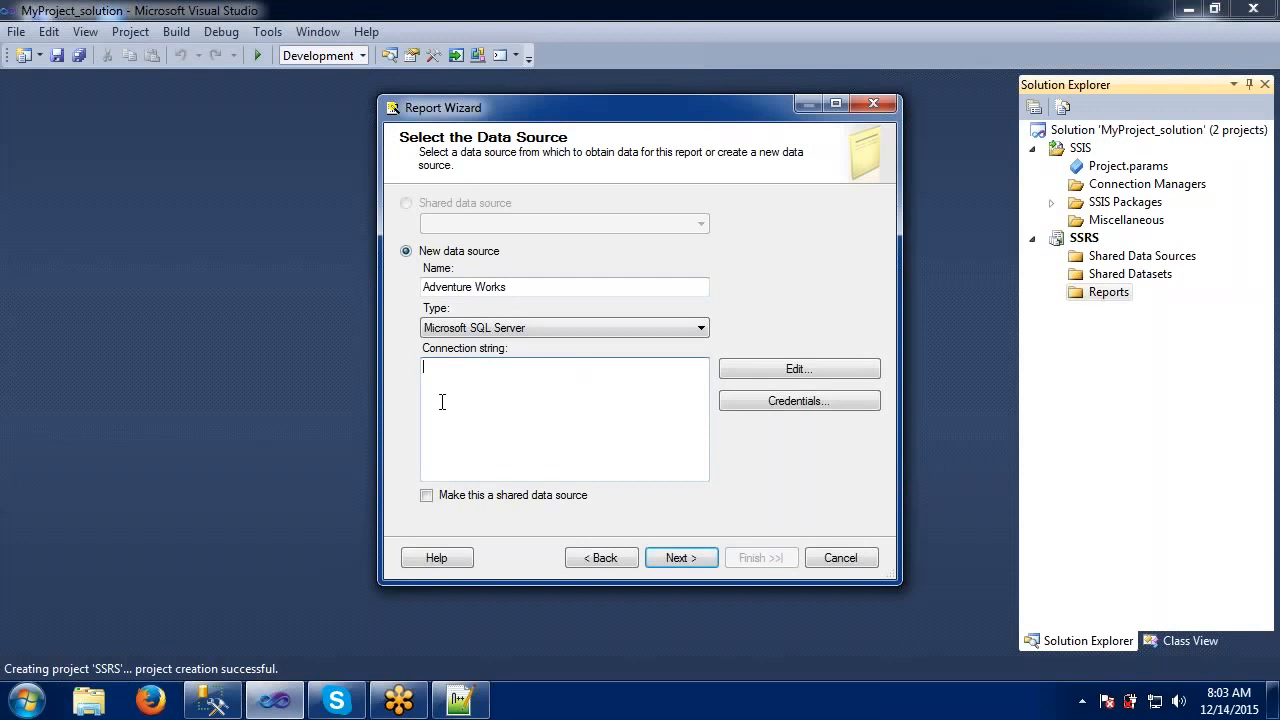
text(connection)
key(ctrl+a)
key(BackSpace)
Open the connection properties for the Adventure Works data source and go to the server name
click(796, 370)
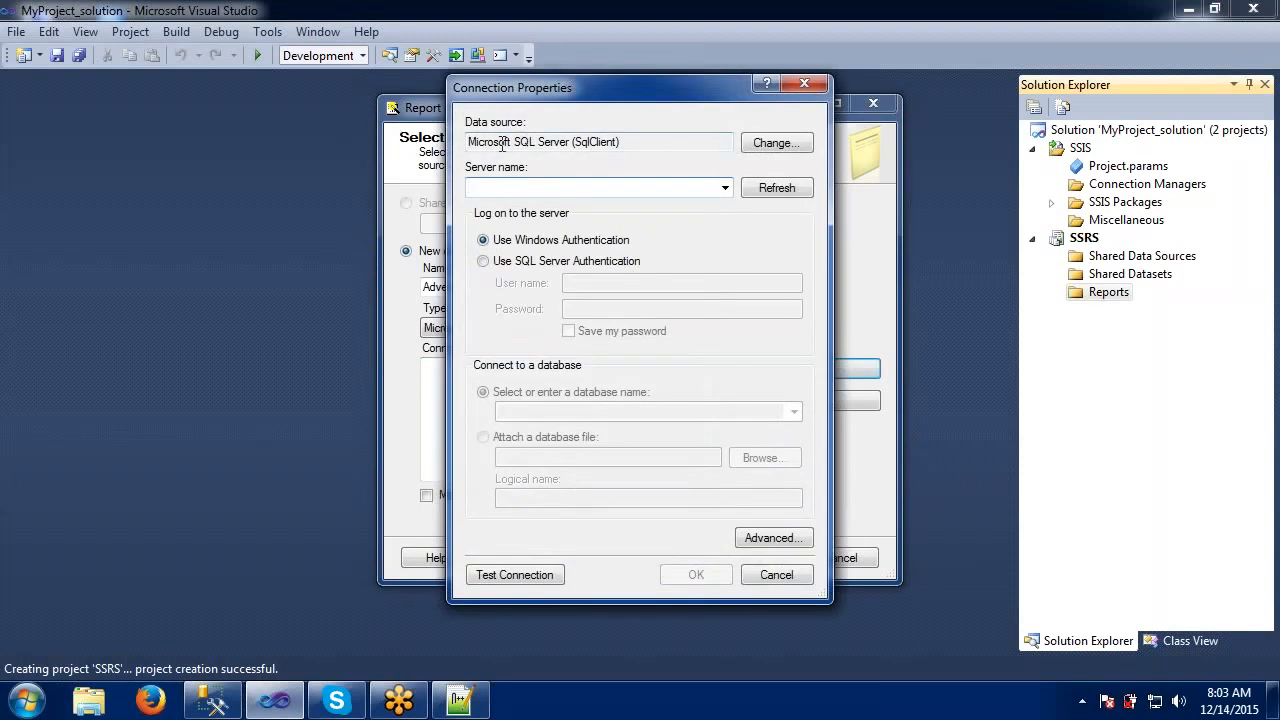
drag(551, 94, 616, 136)
click(557, 231)
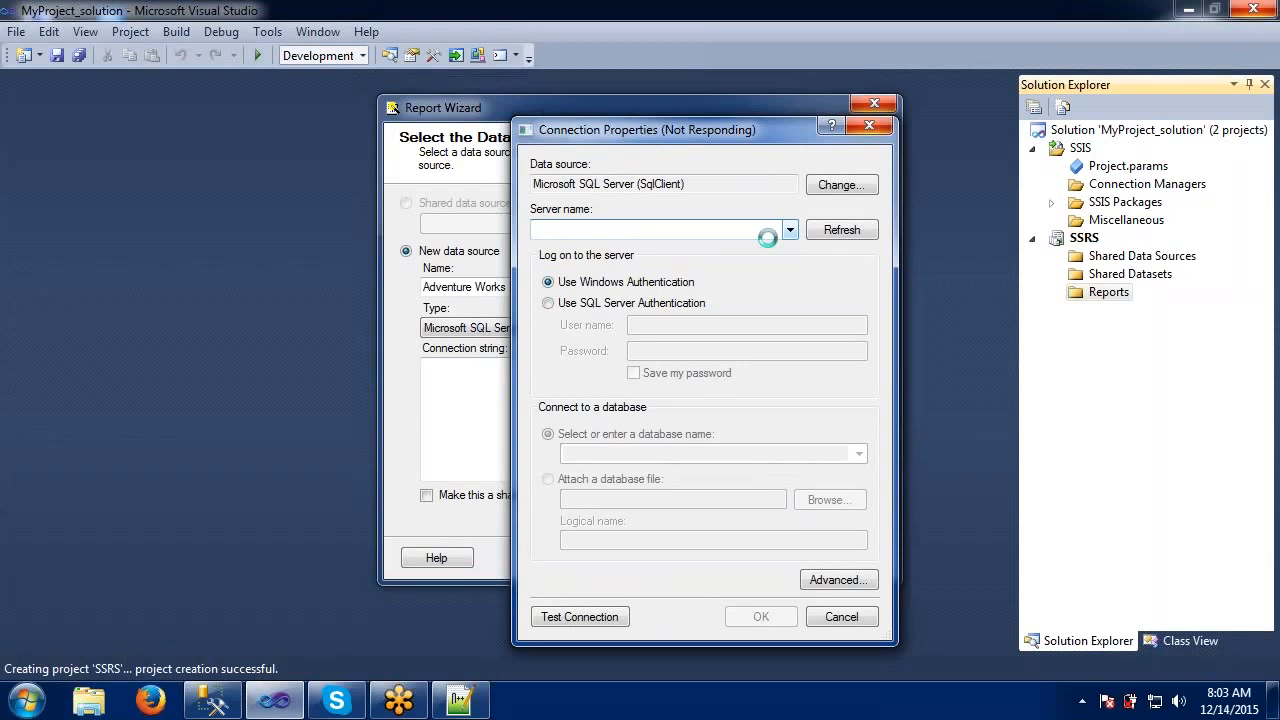
Switch to SQL Server Management Studio, check the AdventureWoks database, and return to the connection properties in Visual Studio
click(234, 710)
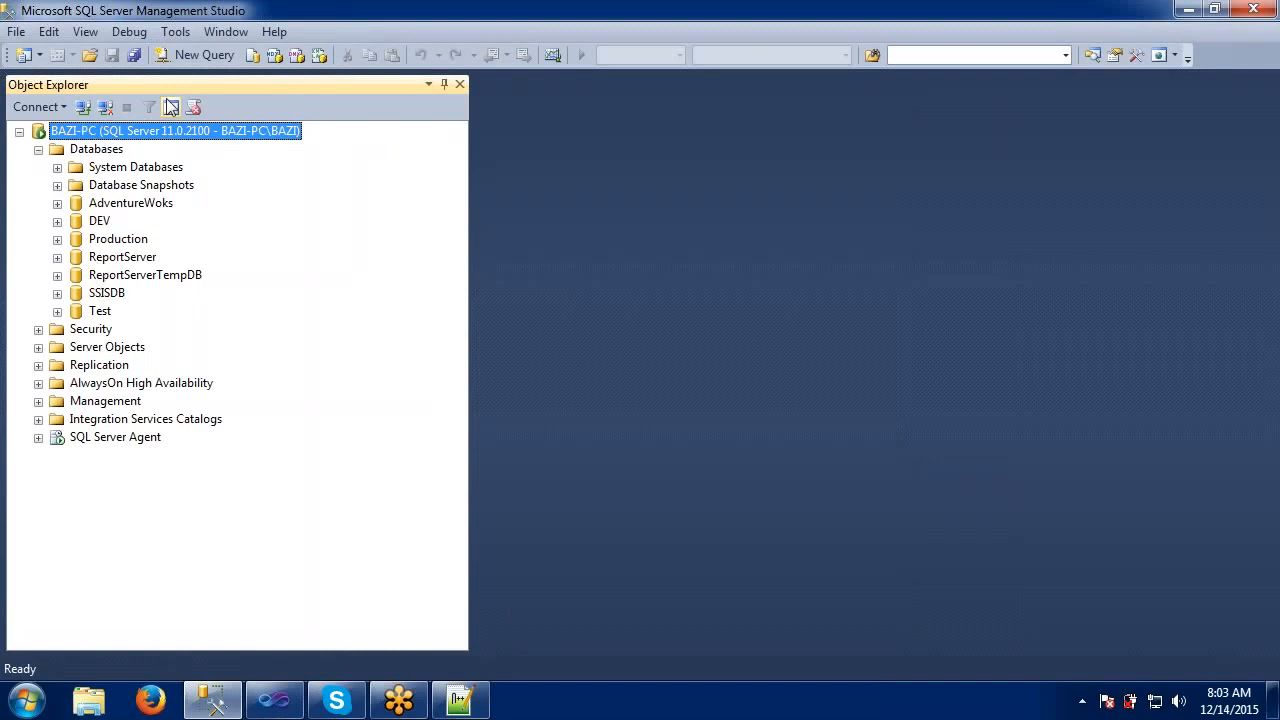
click(57, 203)
click(57, 203)
click(272, 703)
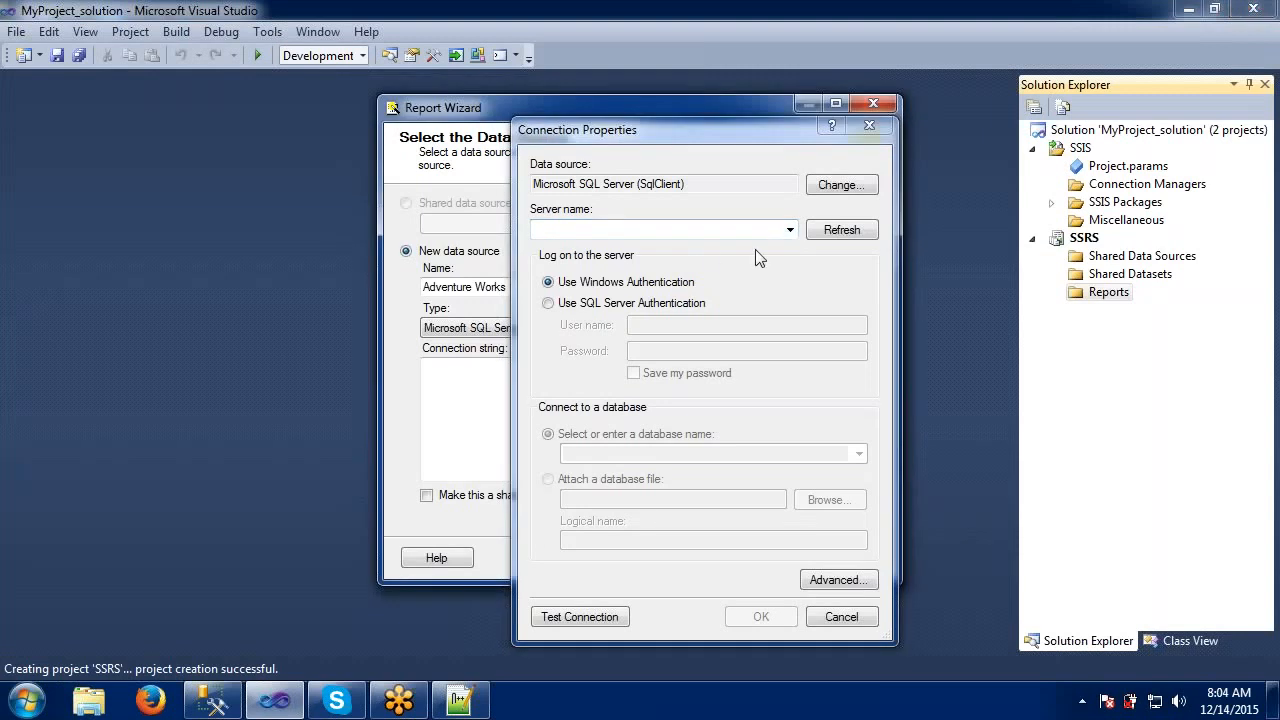
Refresh the list of available servers and set the connection's server name to "." for the local server
click(790, 230)
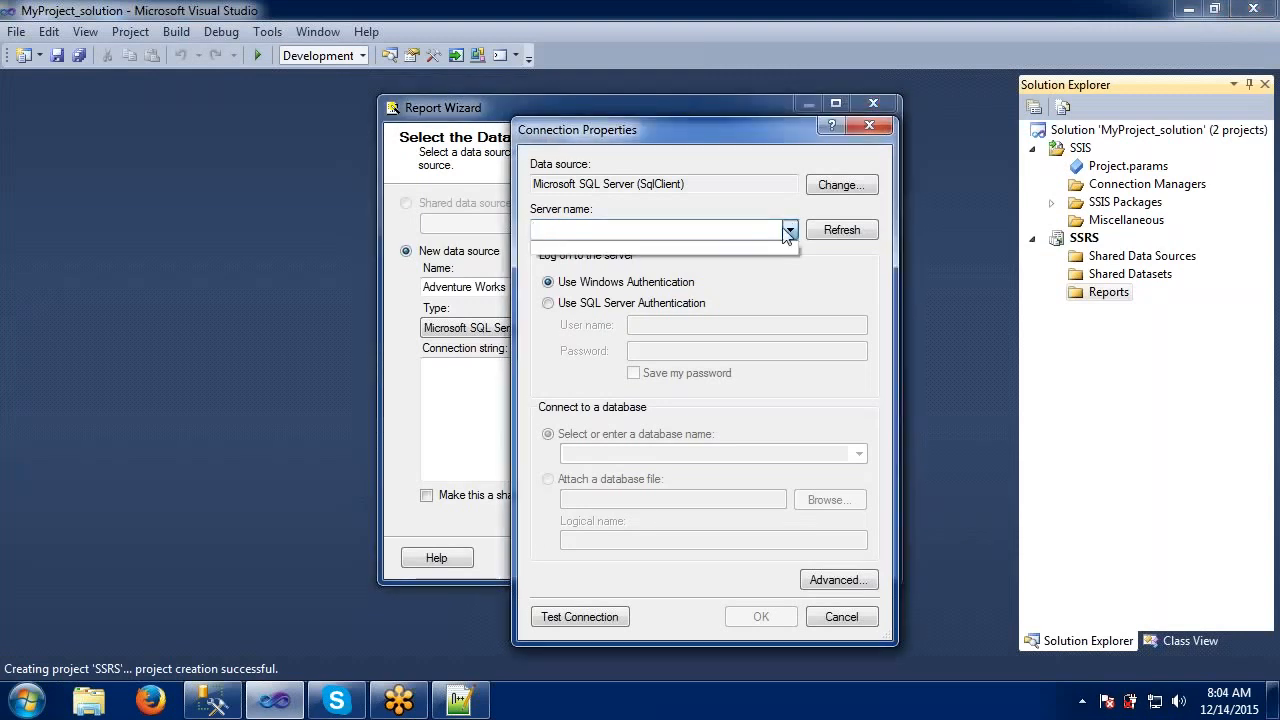
click(789, 231)
click(789, 231)
click(788, 231)
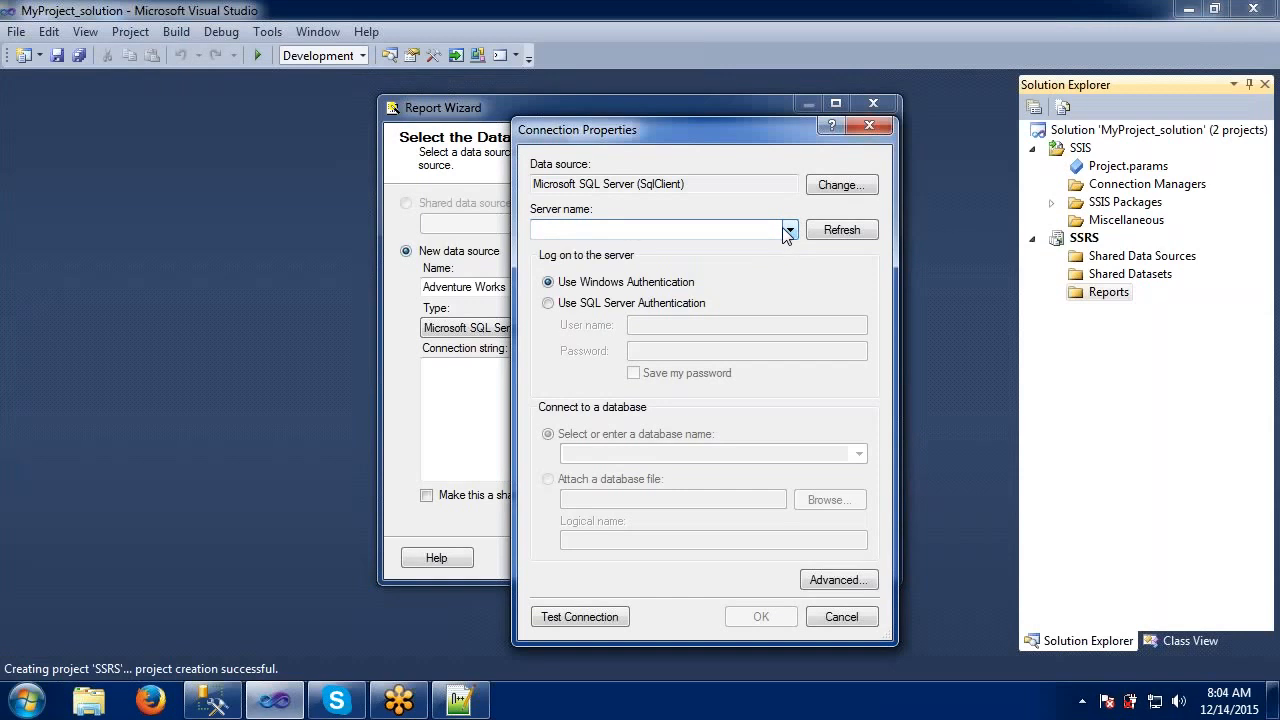
click(832, 230)
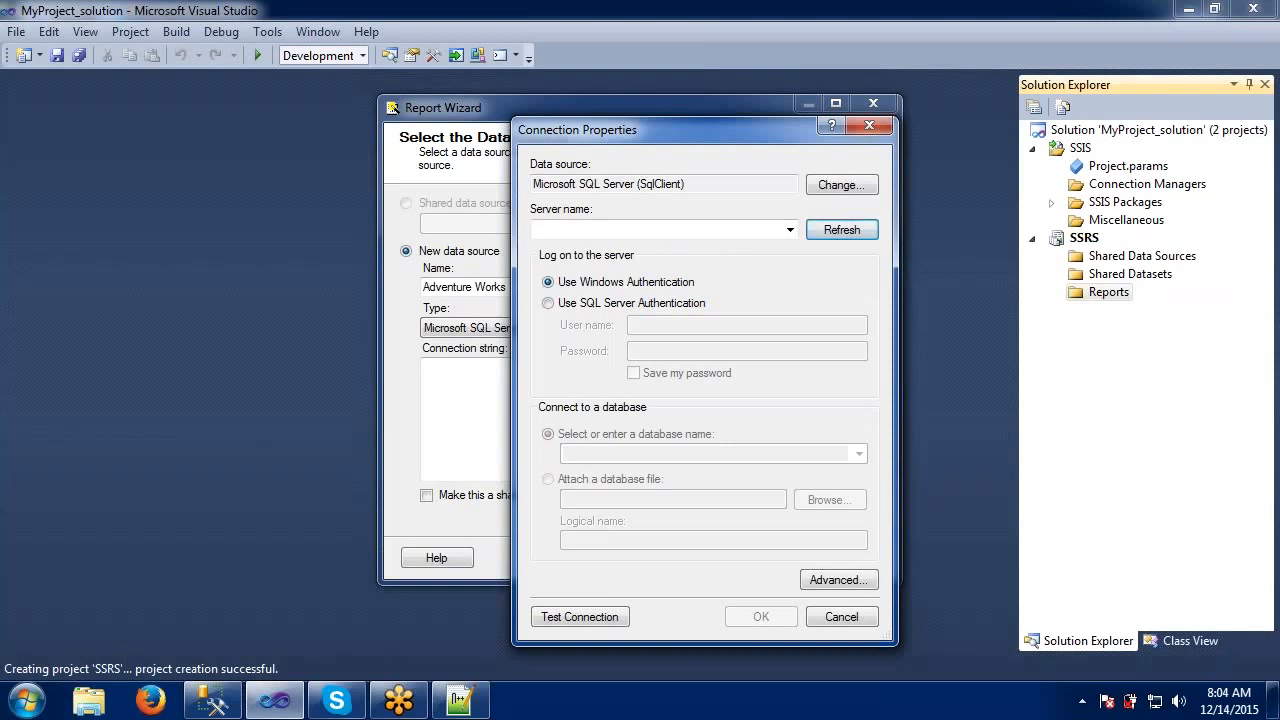
click(789, 231)
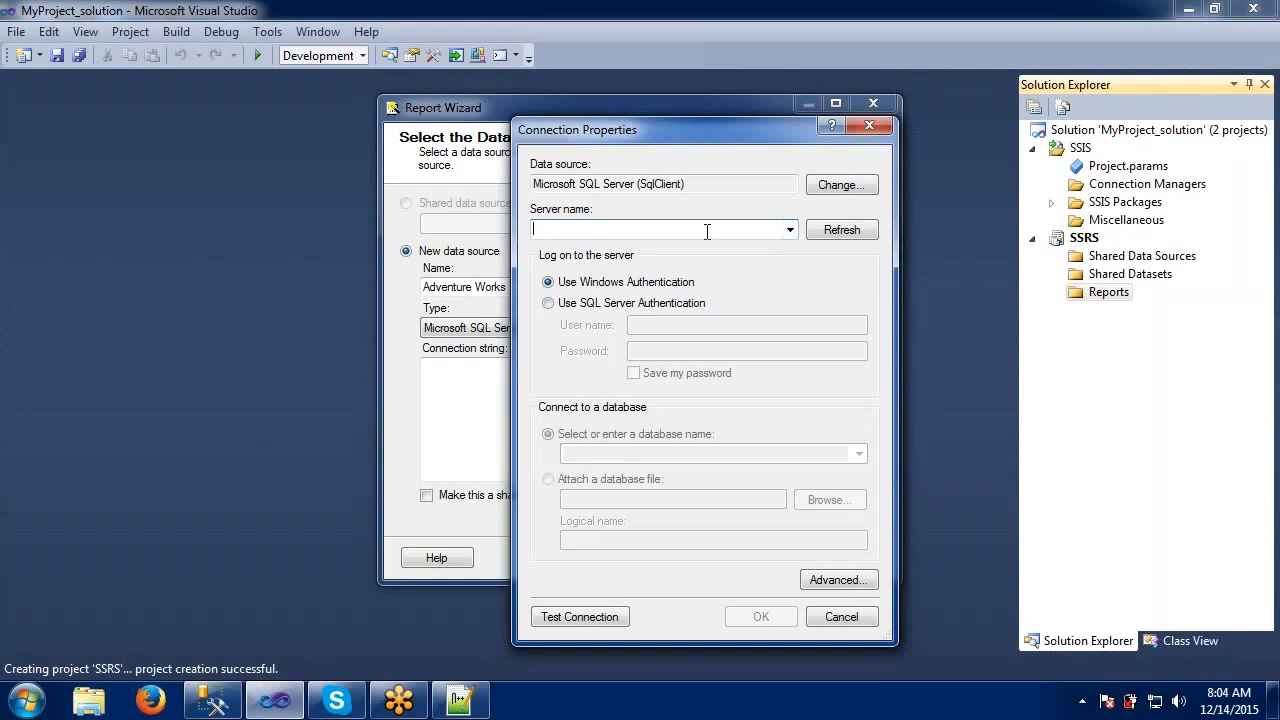
text(.)
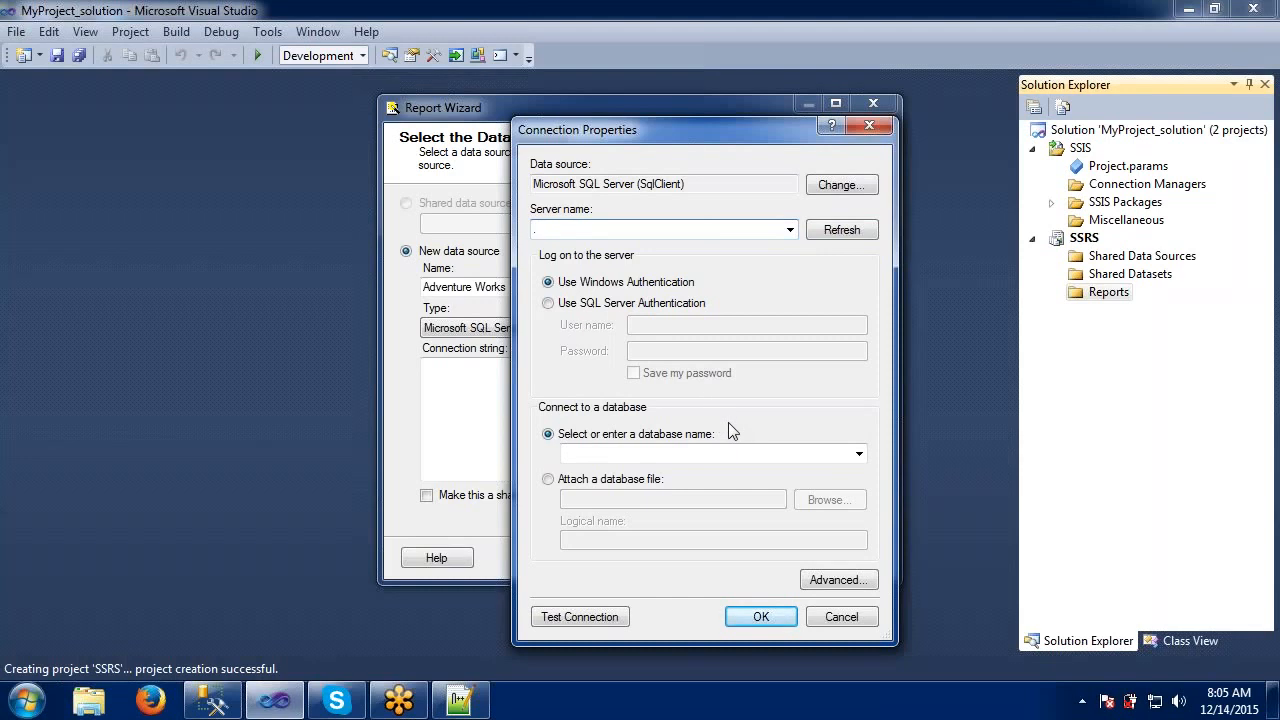
Select AdventureWoks as the connection's database and test the connection
click(858, 456)
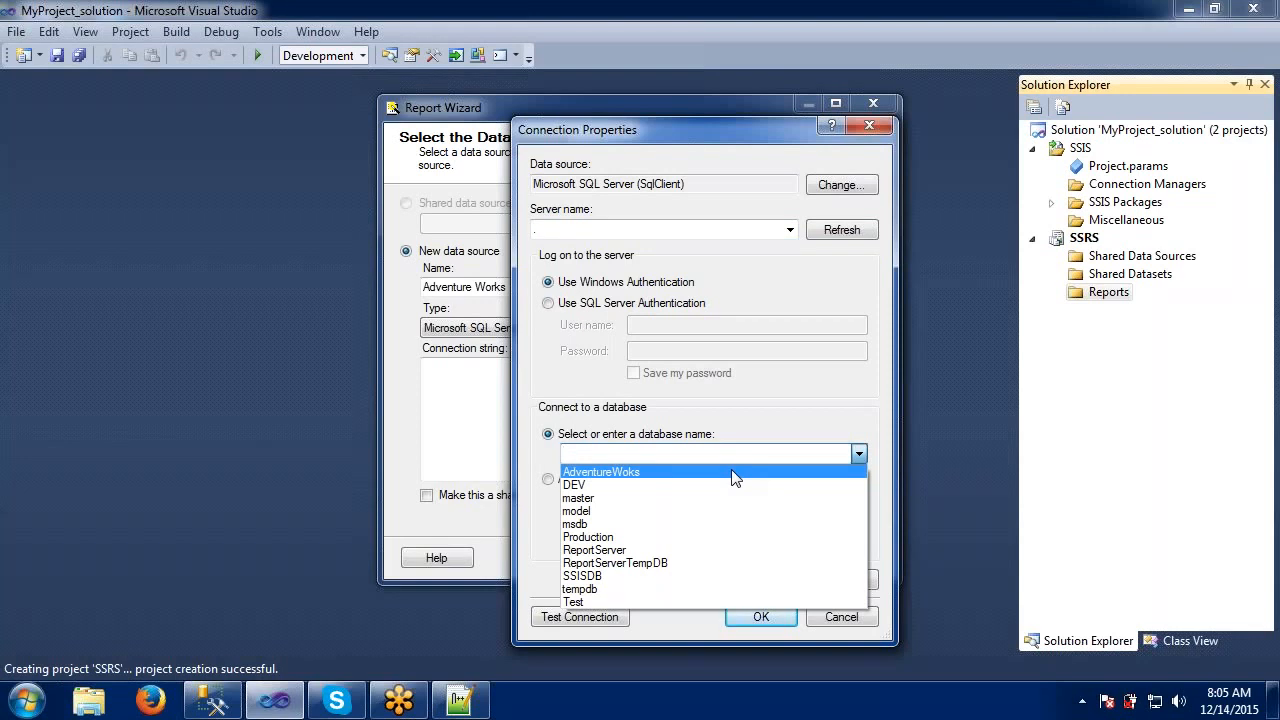
key(alt+Tab)
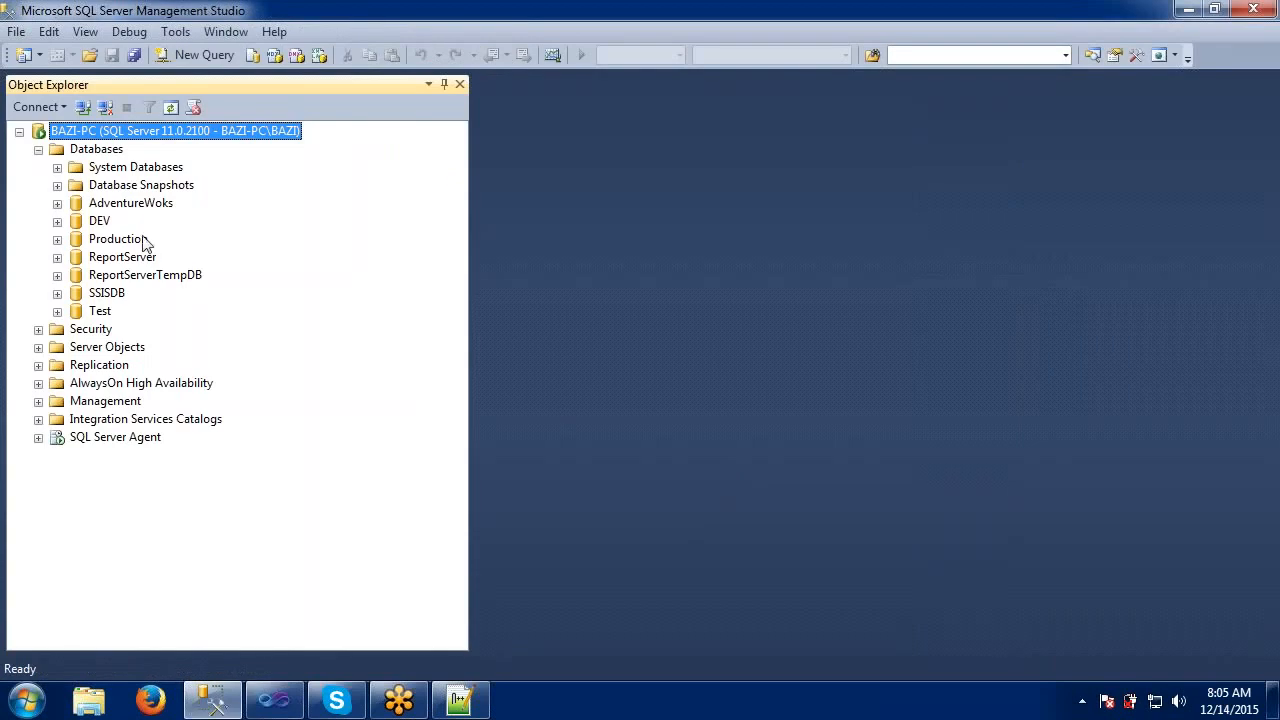
key(alt+Tab)
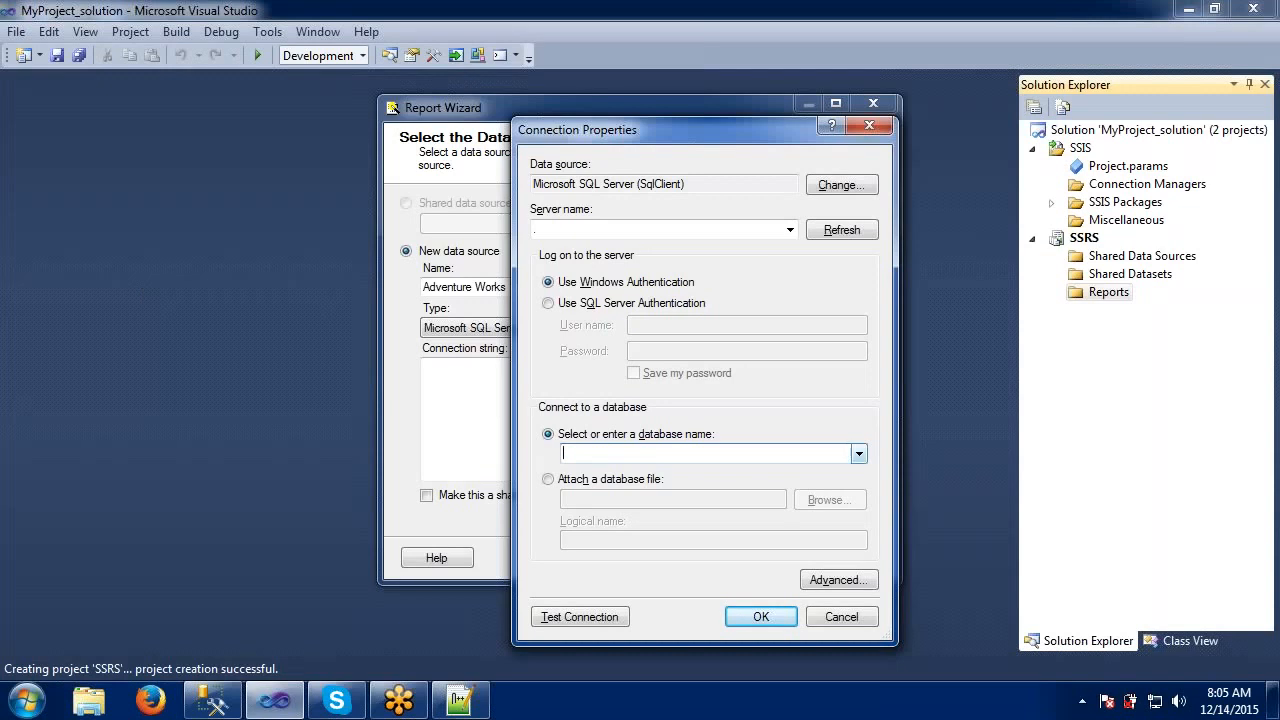
click(858, 453)
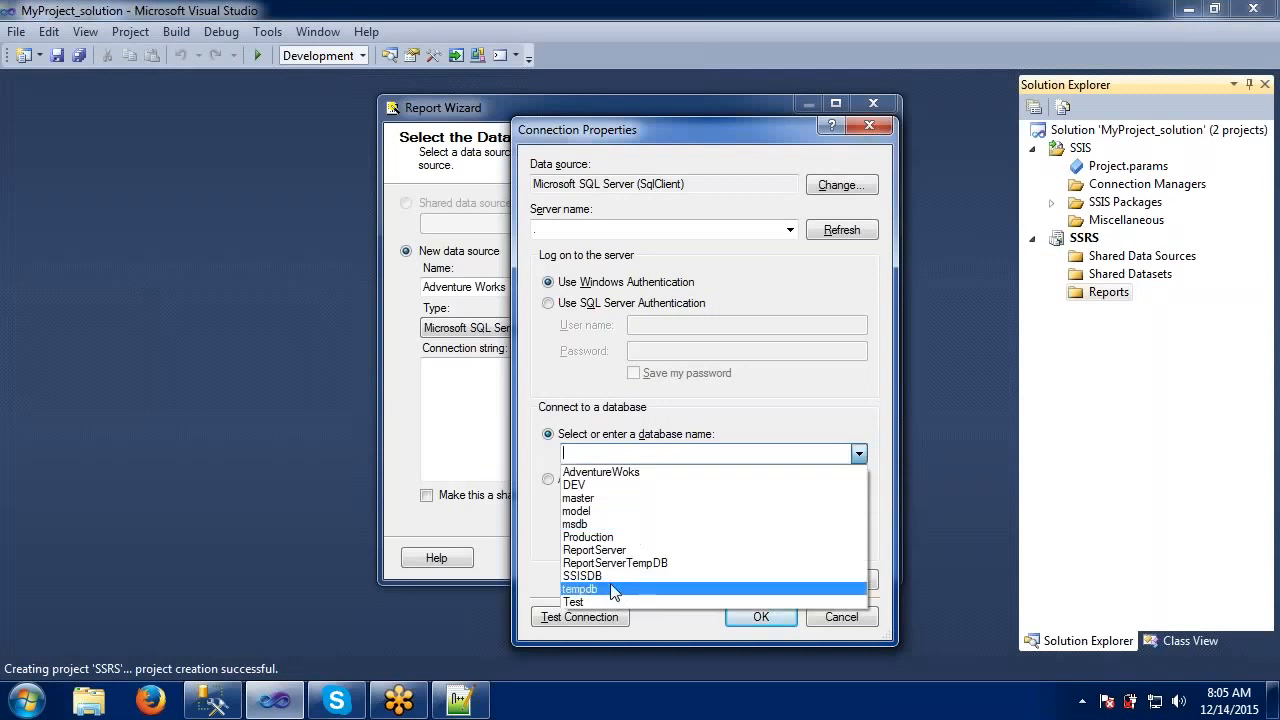
click(597, 472)
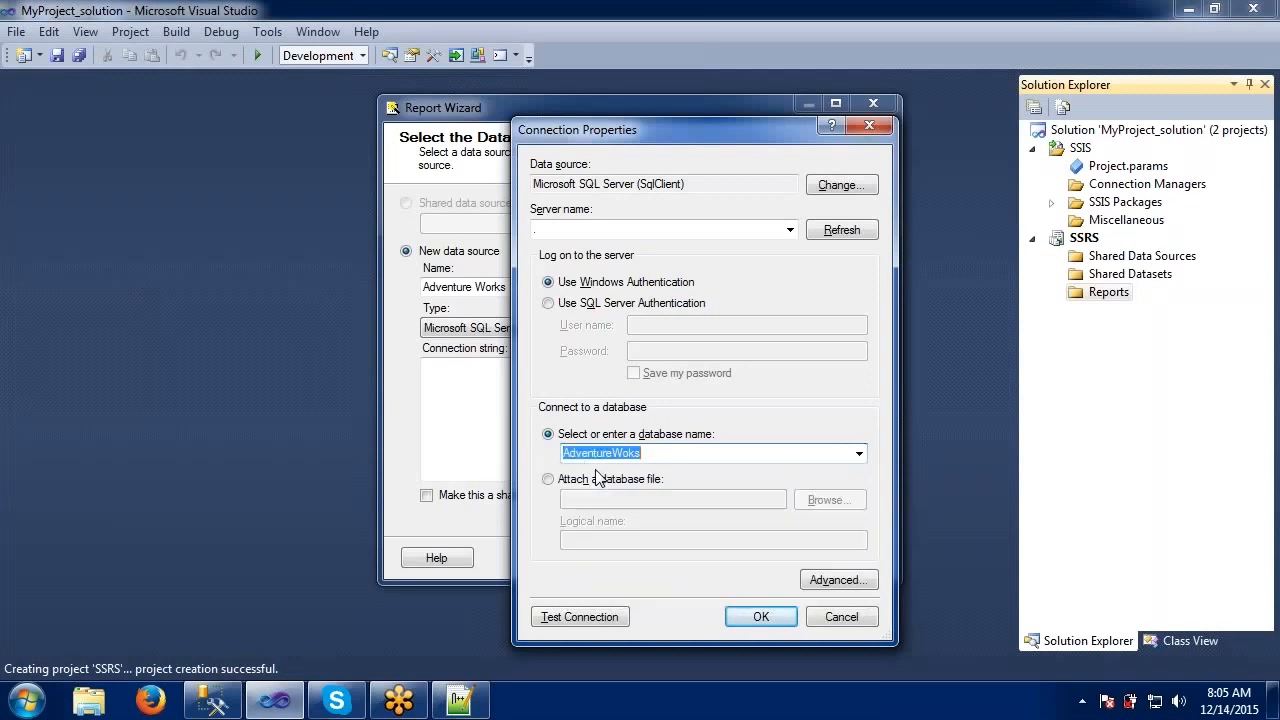
click(567, 617)
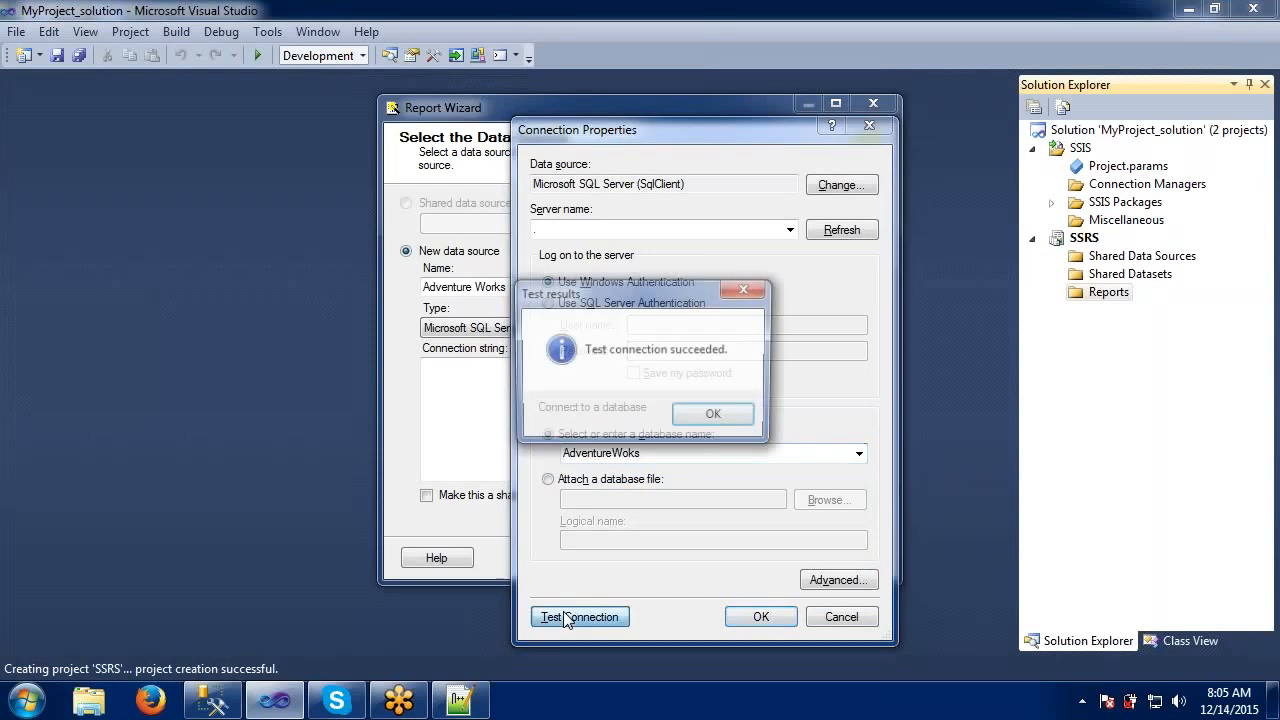
Dismiss the connection test result and accept the connection properties for the Adventure Works data source
click(720, 419)
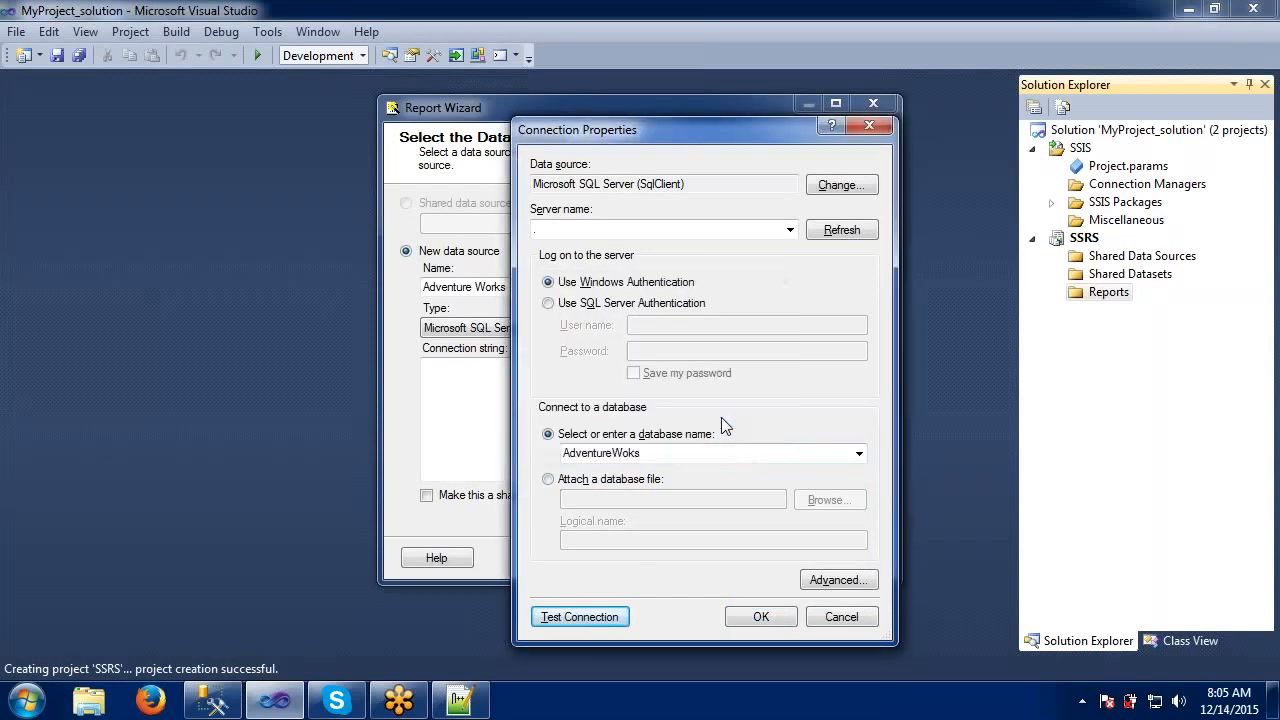
click(760, 618)
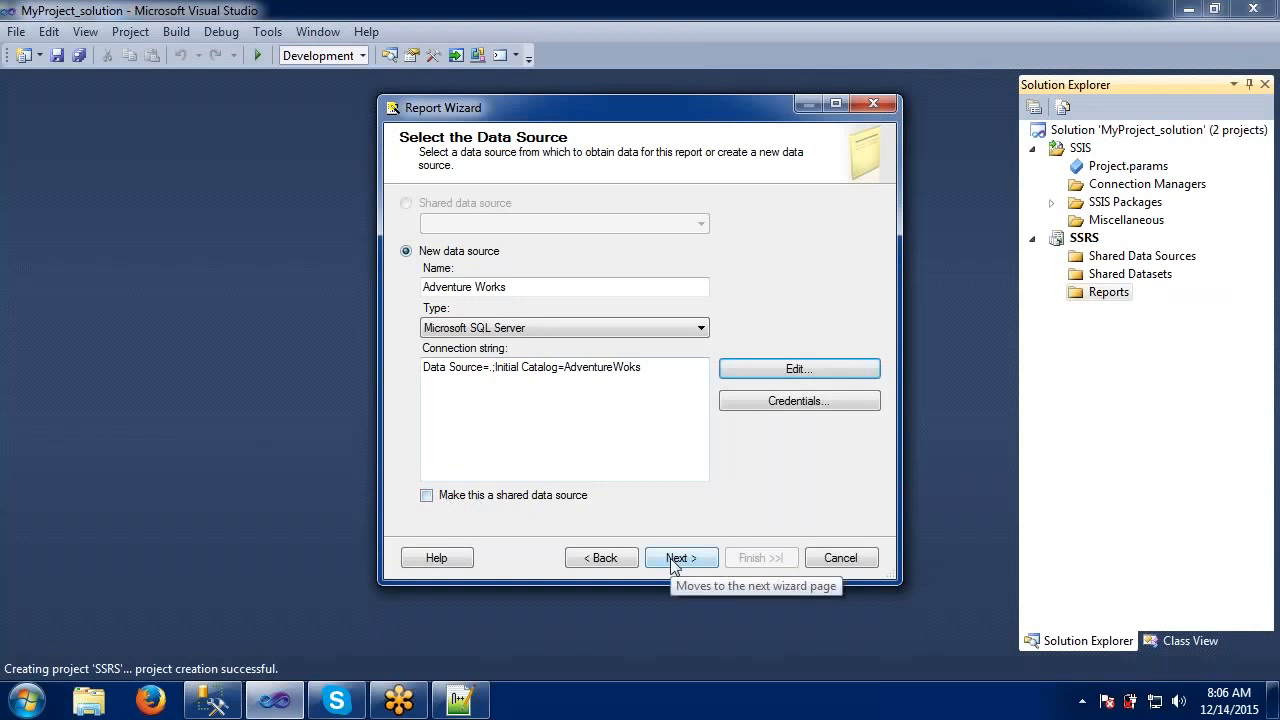
Switch to the blank Notepad++ document and draw the label DS beside a box containing DB
click(470, 695)
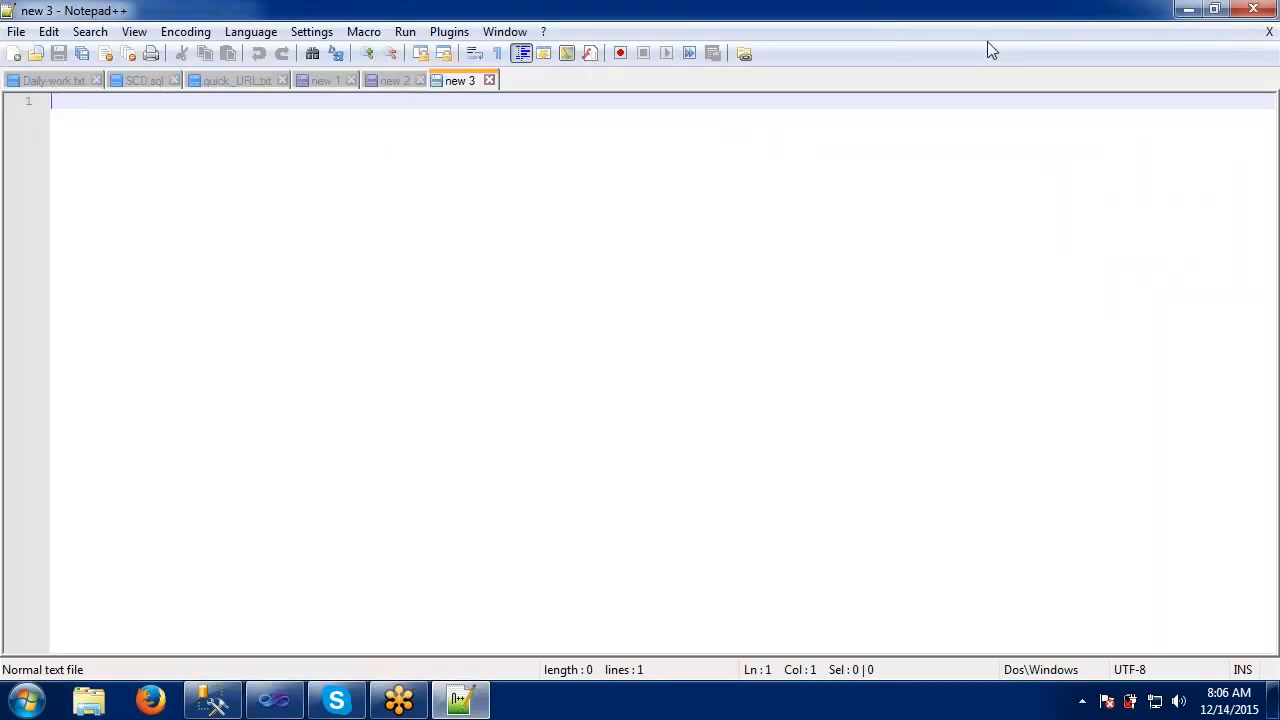
key(ctrl+2)
mouse_move(364, 231)
mouse_down()
mouse_move(363, 329)
mouse_move(447, 349)
mouse_move(531, 196)
mouse_move(364, 203)
mouse_move(365, 237)
mouse_up()
mouse_move(211, 245)
mouse_down()
mouse_move(207, 290)
mouse_move(270, 250)
mouse_move(208, 294)
mouse_up()
mouse_move(320, 247)
mouse_down()
mouse_move(287, 258)
mouse_move(312, 284)
mouse_move(283, 288)
mouse_up()
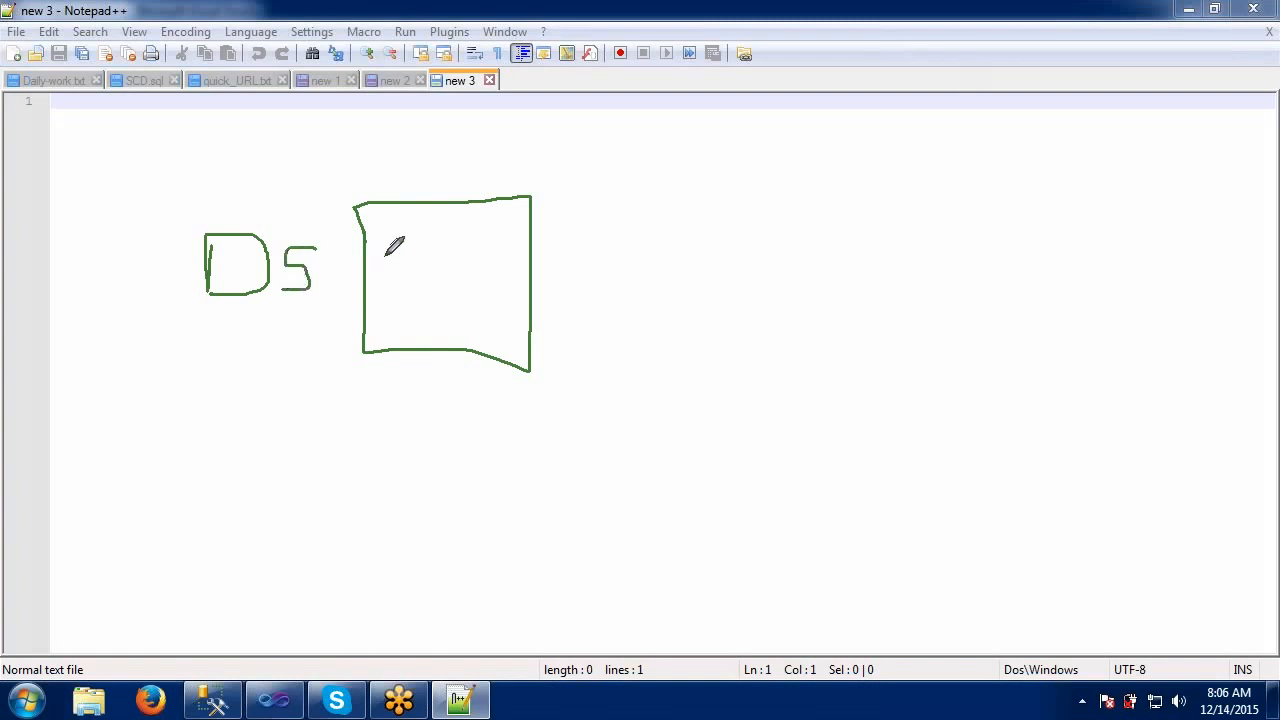
mouse_move(389, 243)
mouse_down()
mouse_move(389, 277)
mouse_move(428, 248)
mouse_move(392, 278)
mouse_move(446, 259)
mouse_move(421, 281)
mouse_up()
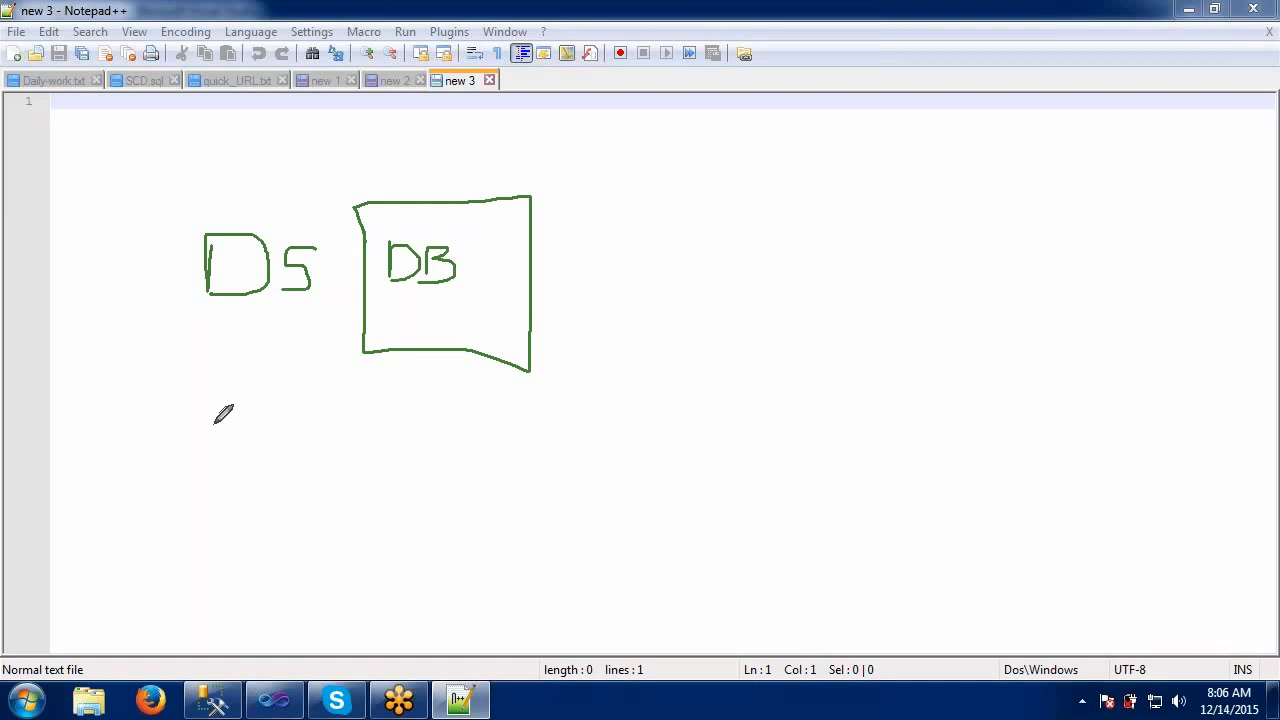
Write 1 beside the DS label and draw a second DS label below it, overwriting its S
key(alt+Tab)
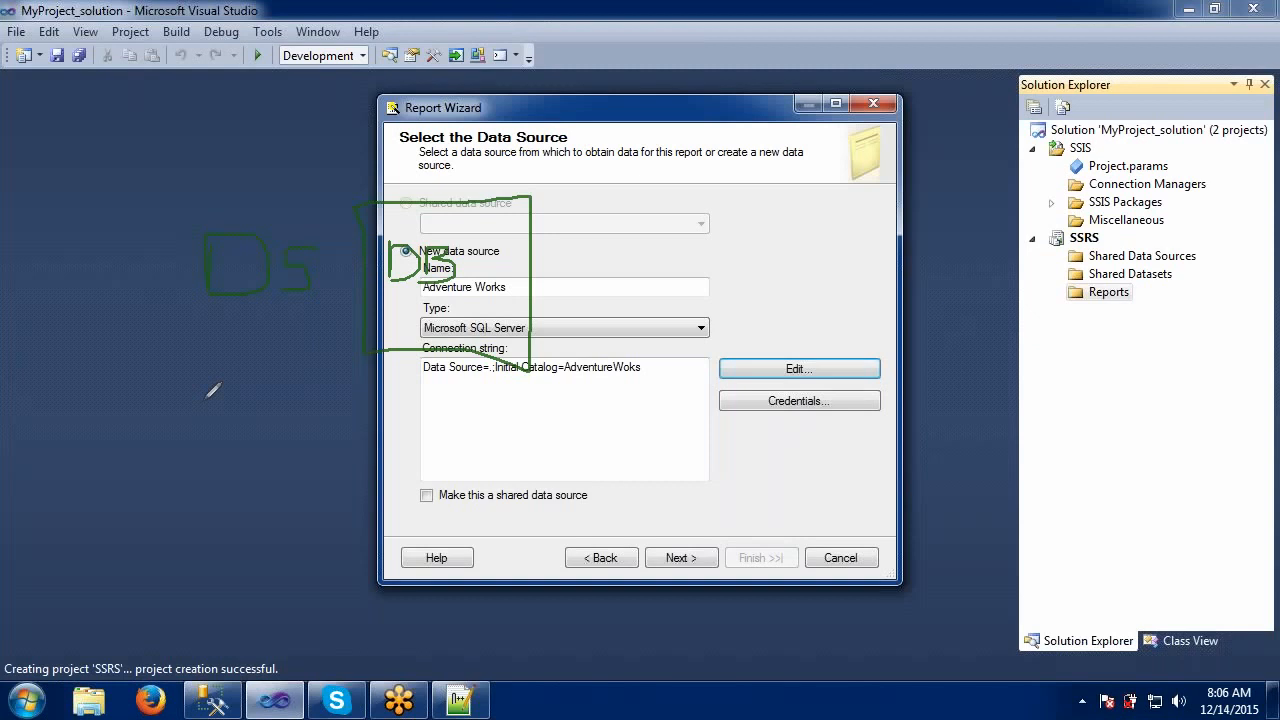
key(alt+Tab)
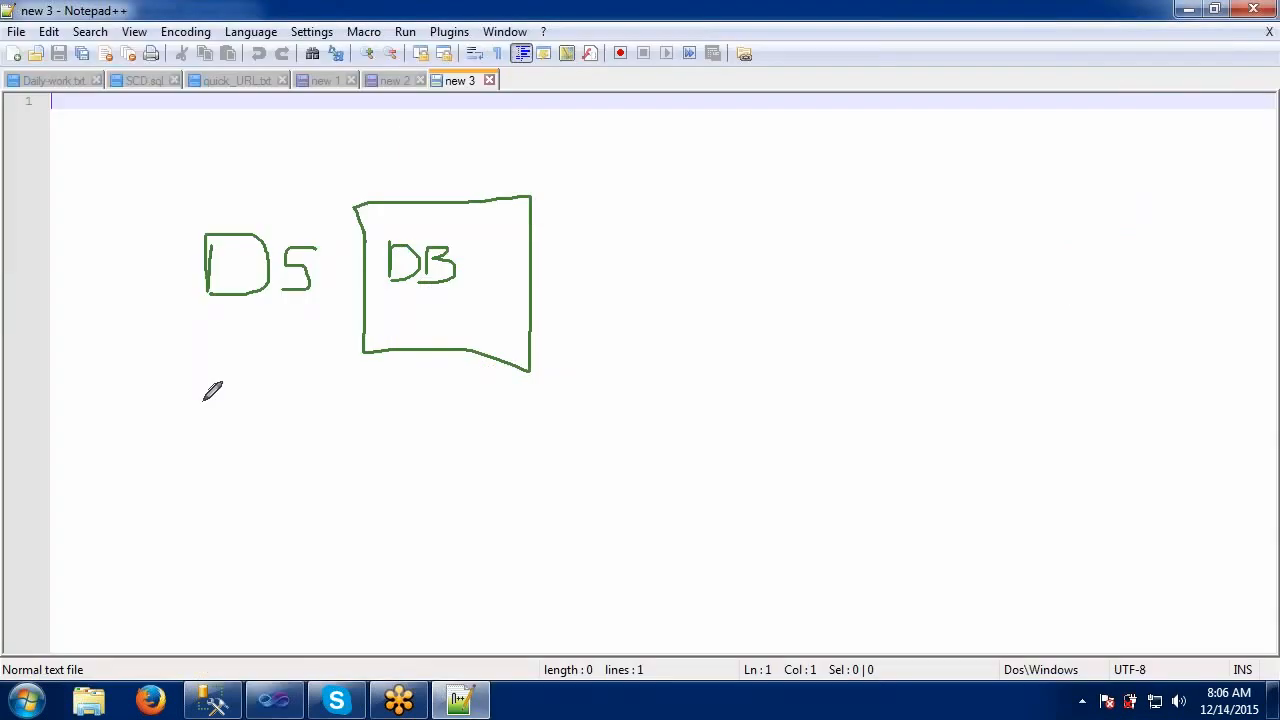
drag(104, 255, 103, 283)
mouse_move(193, 411)
mouse_down()
mouse_move(191, 452)
mouse_move(257, 434)
mouse_move(199, 441)
mouse_up()
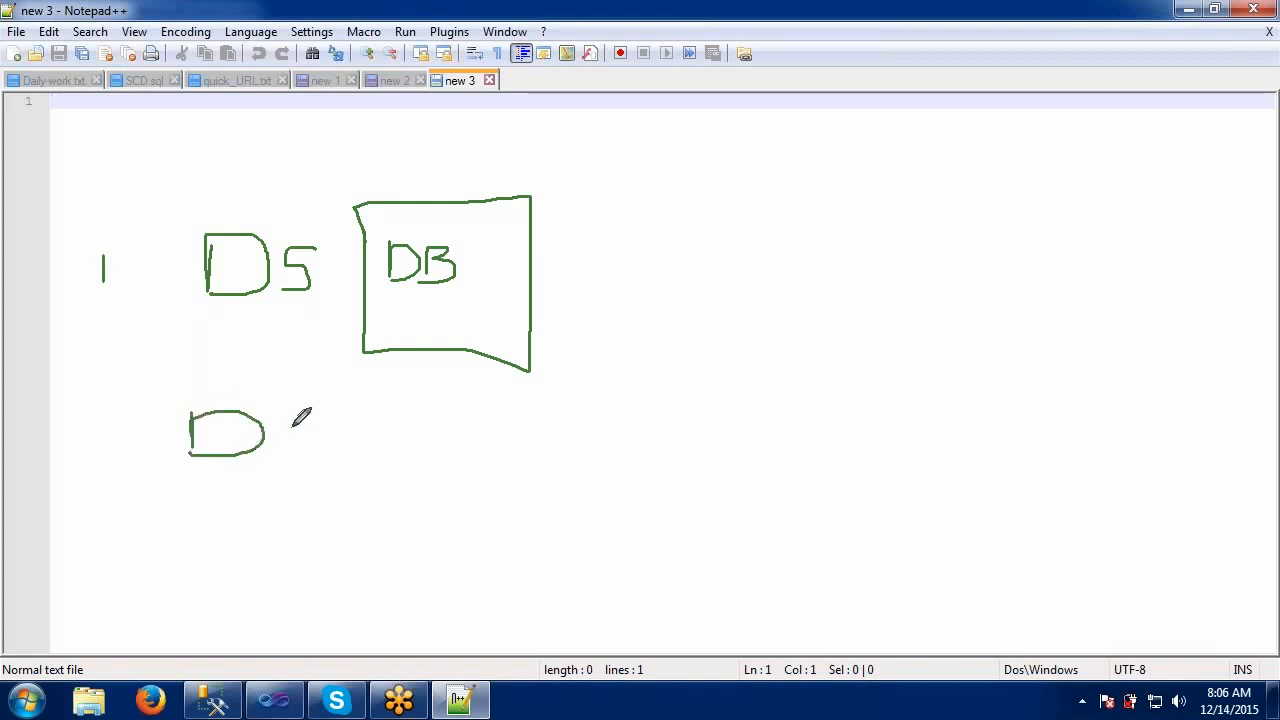
mouse_move(293, 425)
mouse_down()
mouse_move(300, 470)
mouse_move(261, 476)
mouse_up()
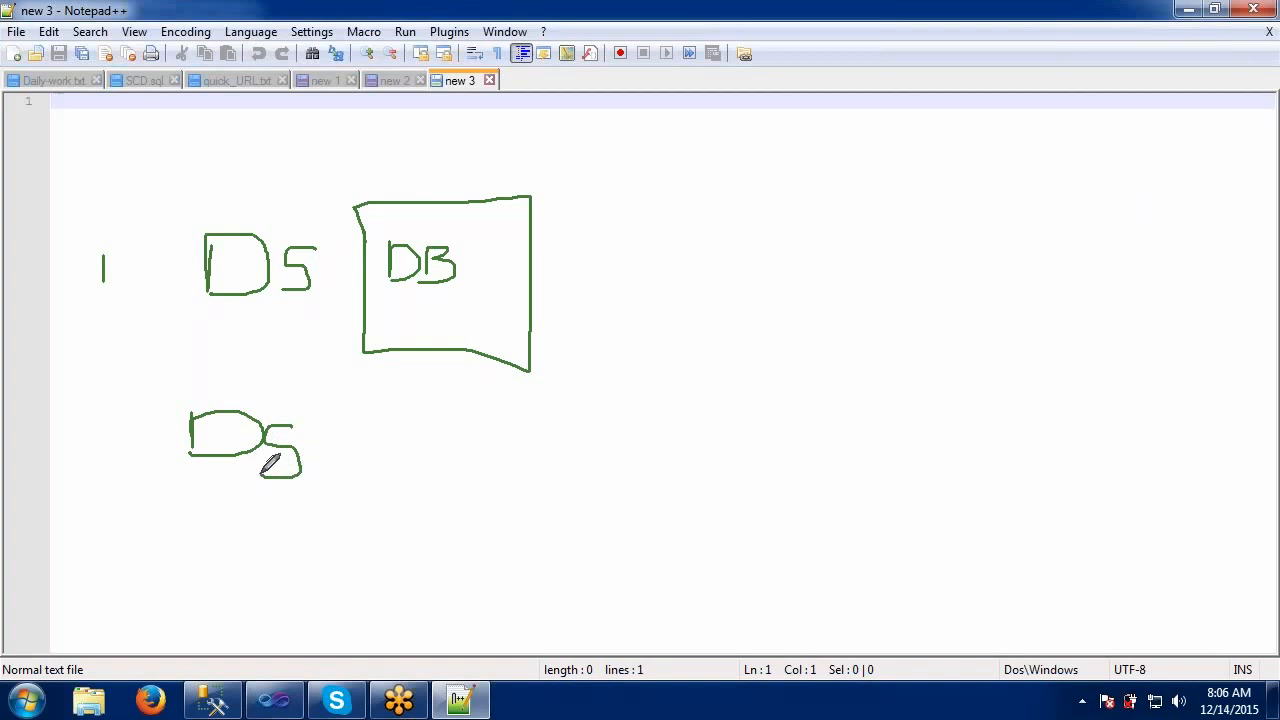
mouse_move(266, 429)
mouse_down()
mouse_move(295, 428)
mouse_move(287, 478)
mouse_up()
drag(288, 432, 318, 434)
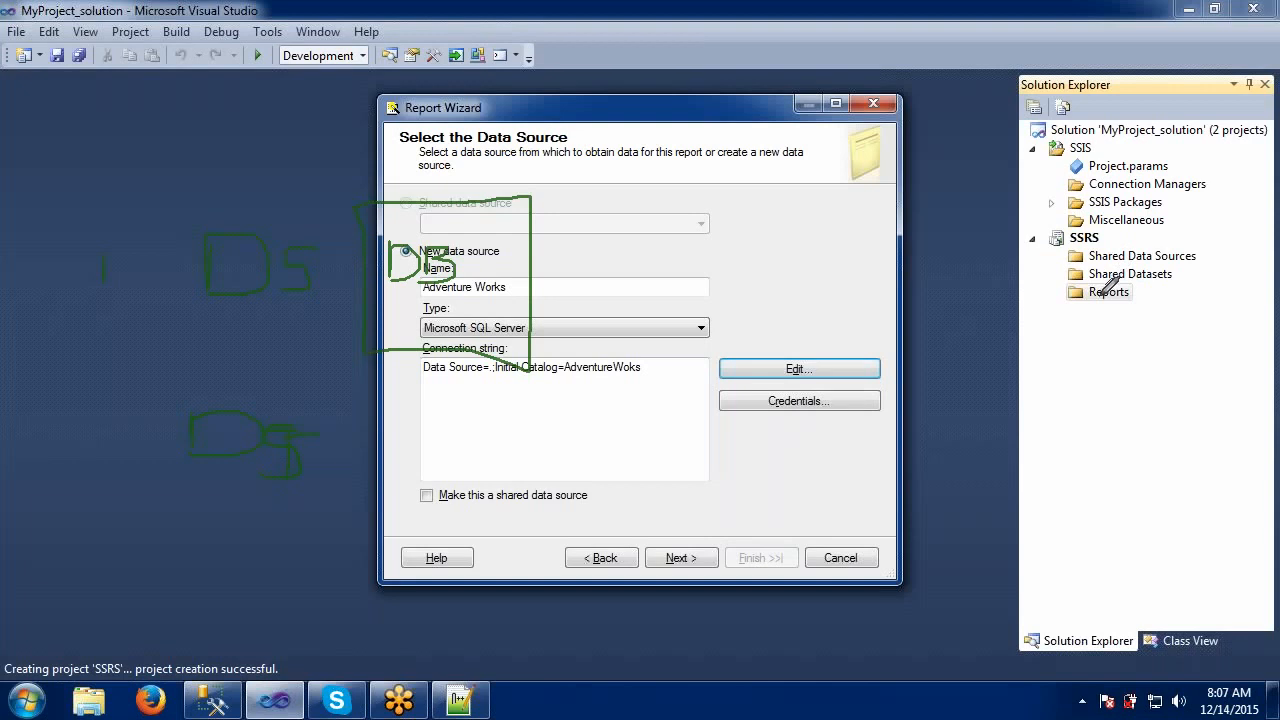
Draw a box containing T1, T2 beside the second label, and an R with a small table grid underneath
key(alt+Tab)
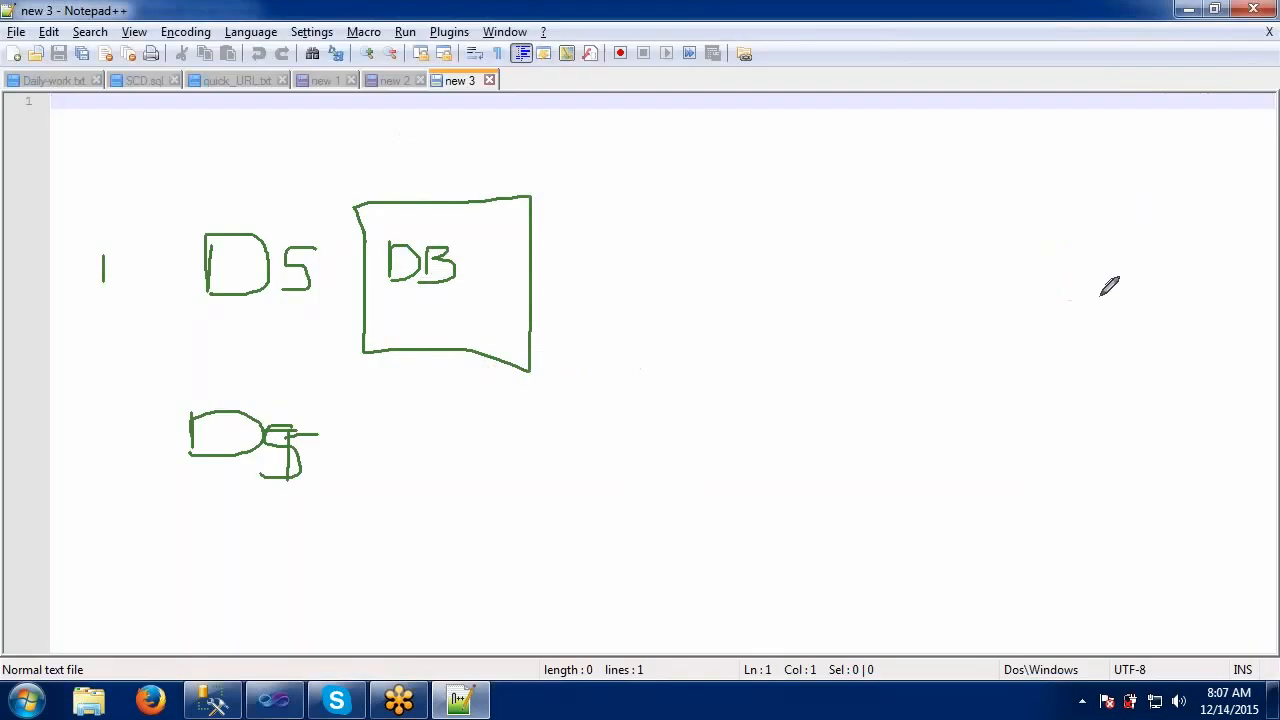
mouse_move(367, 424)
mouse_down()
mouse_move(372, 520)
mouse_move(524, 512)
mouse_move(450, 413)
mouse_move(367, 414)
mouse_up()
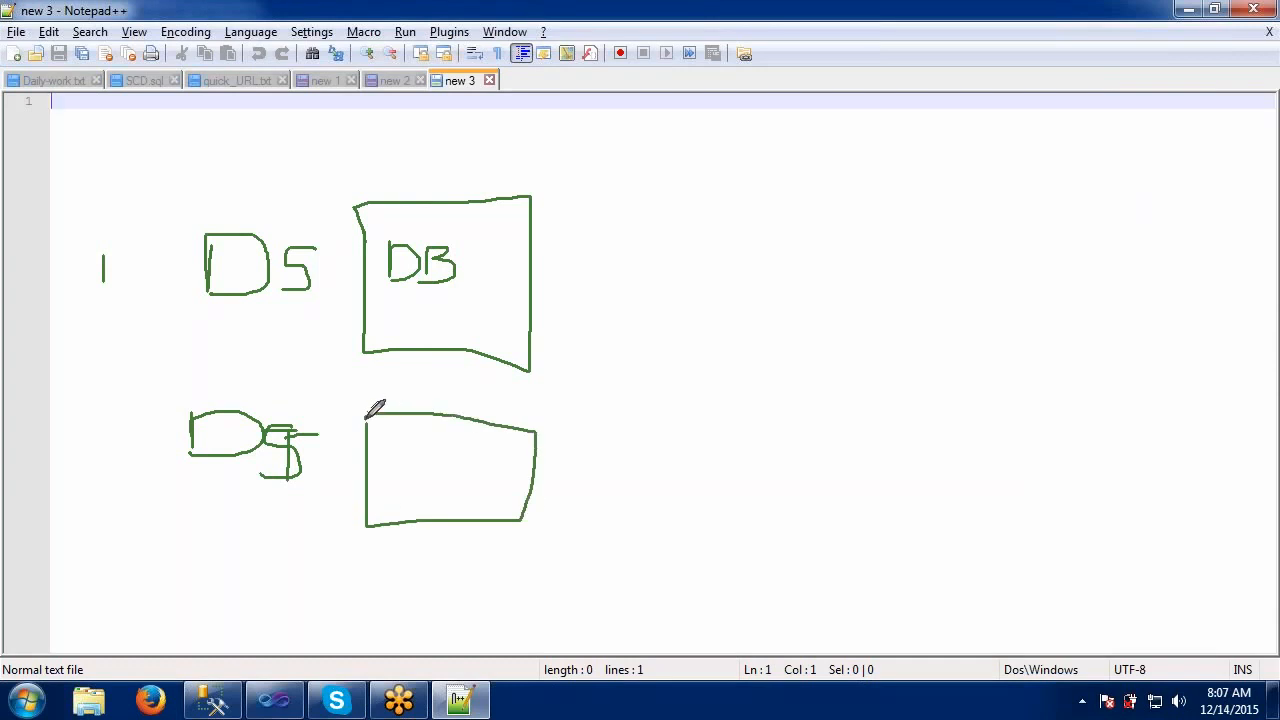
mouse_move(185, 564)
mouse_down()
mouse_move(236, 560)
mouse_move(248, 578)
mouse_up()
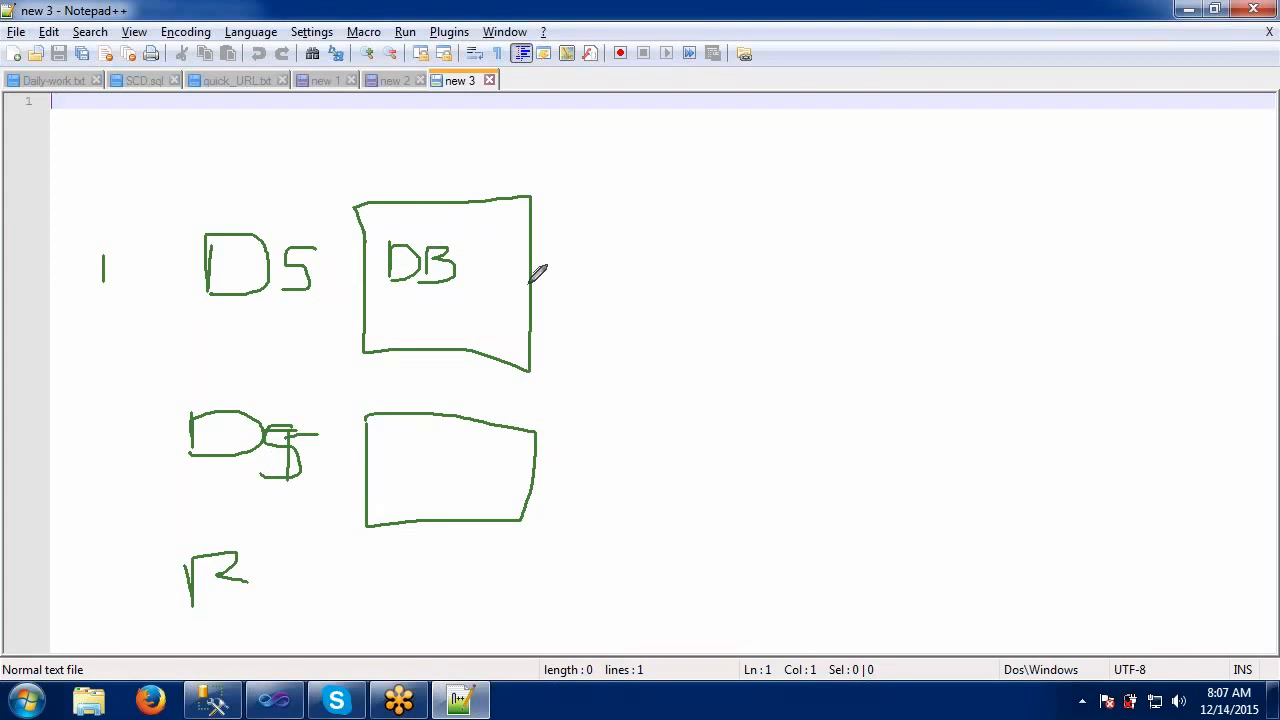
drag(464, 243, 461, 252)
mouse_move(383, 450)
mouse_down()
mouse_move(383, 480)
mouse_move(410, 445)
mouse_move(418, 490)
mouse_move(470, 457)
mouse_move(457, 478)
mouse_move(487, 460)
mouse_move(477, 483)
mouse_move(499, 482)
mouse_up()
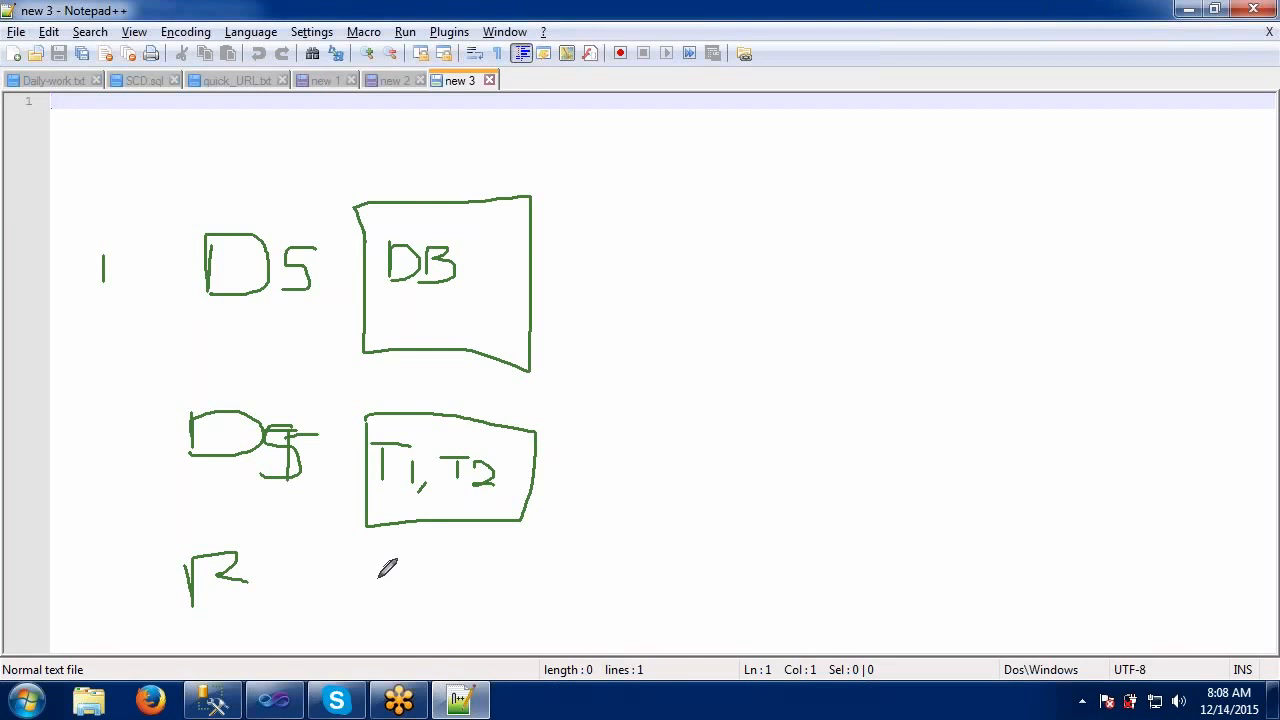
mouse_move(378, 578)
mouse_down()
mouse_move(380, 620)
mouse_move(486, 622)
mouse_move(490, 572)
mouse_move(374, 578)
mouse_move(494, 597)
mouse_move(428, 612)
mouse_move(451, 616)
mouse_up()
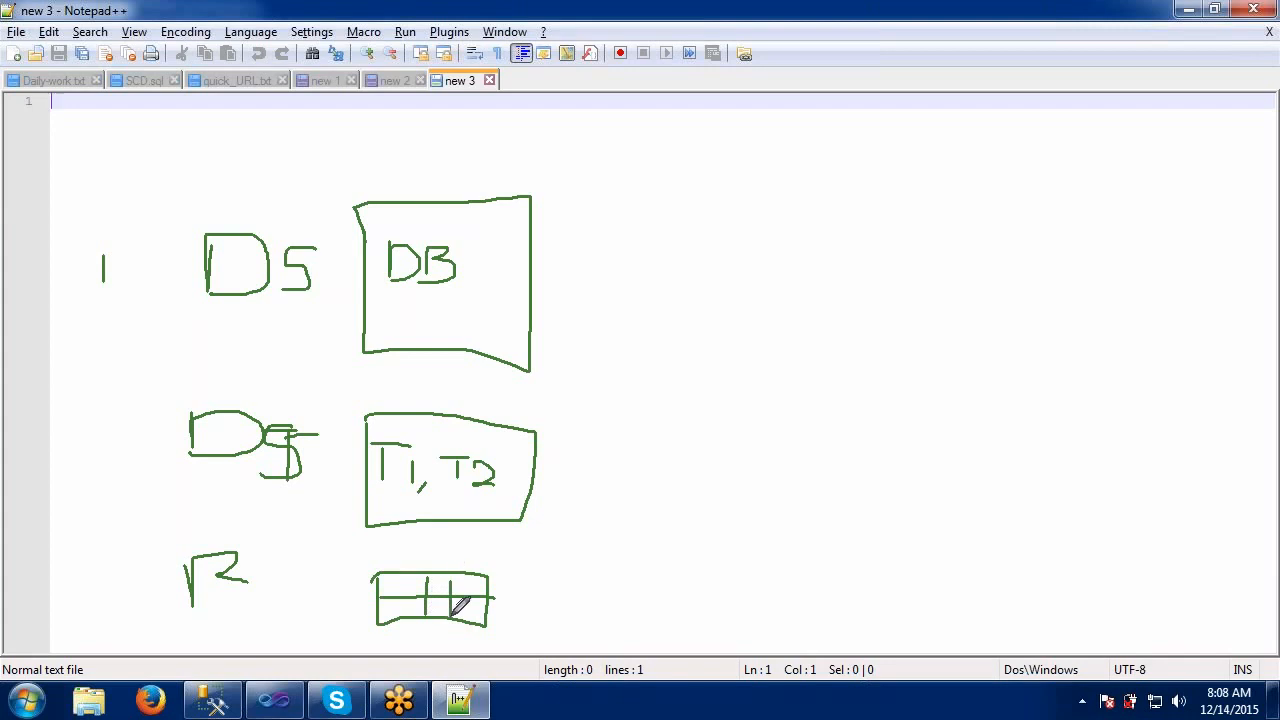
drag(404, 578, 404, 614)
Erase the drawings, return to the Report Wizard in Visual Studio, and continue to the query design page
click(1094, 62)
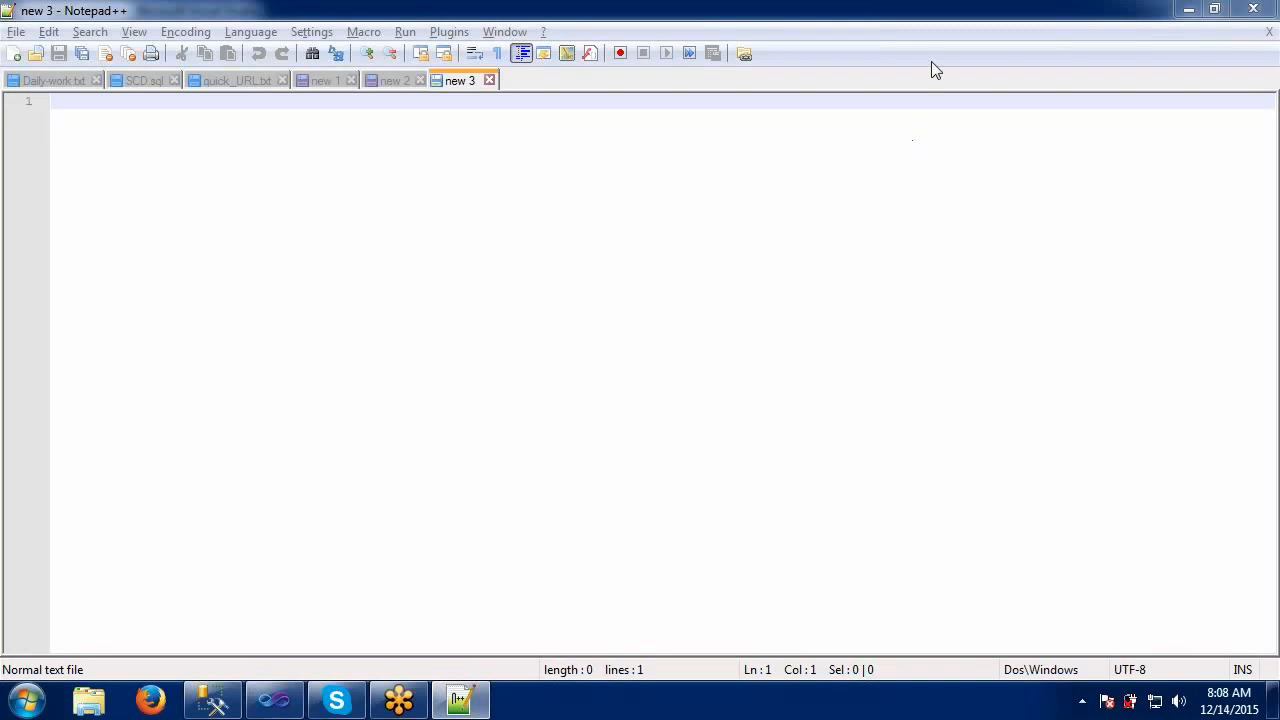
click(1188, 9)
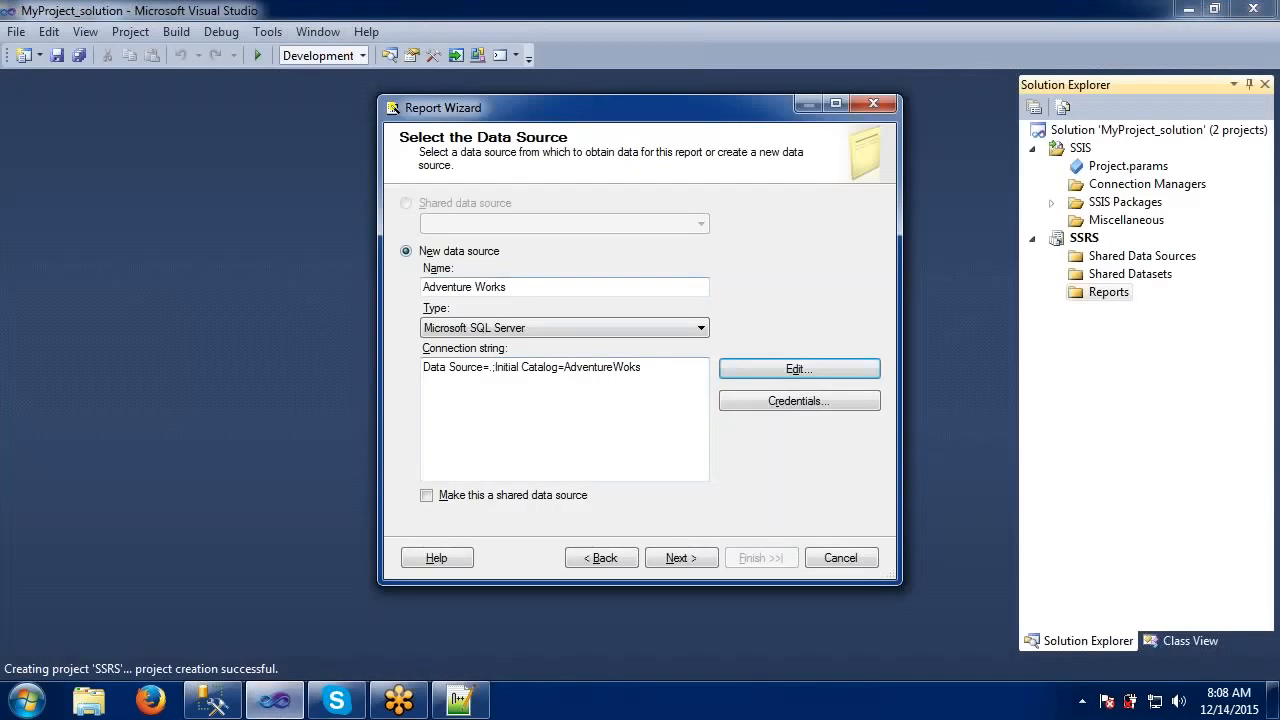
click(678, 558)
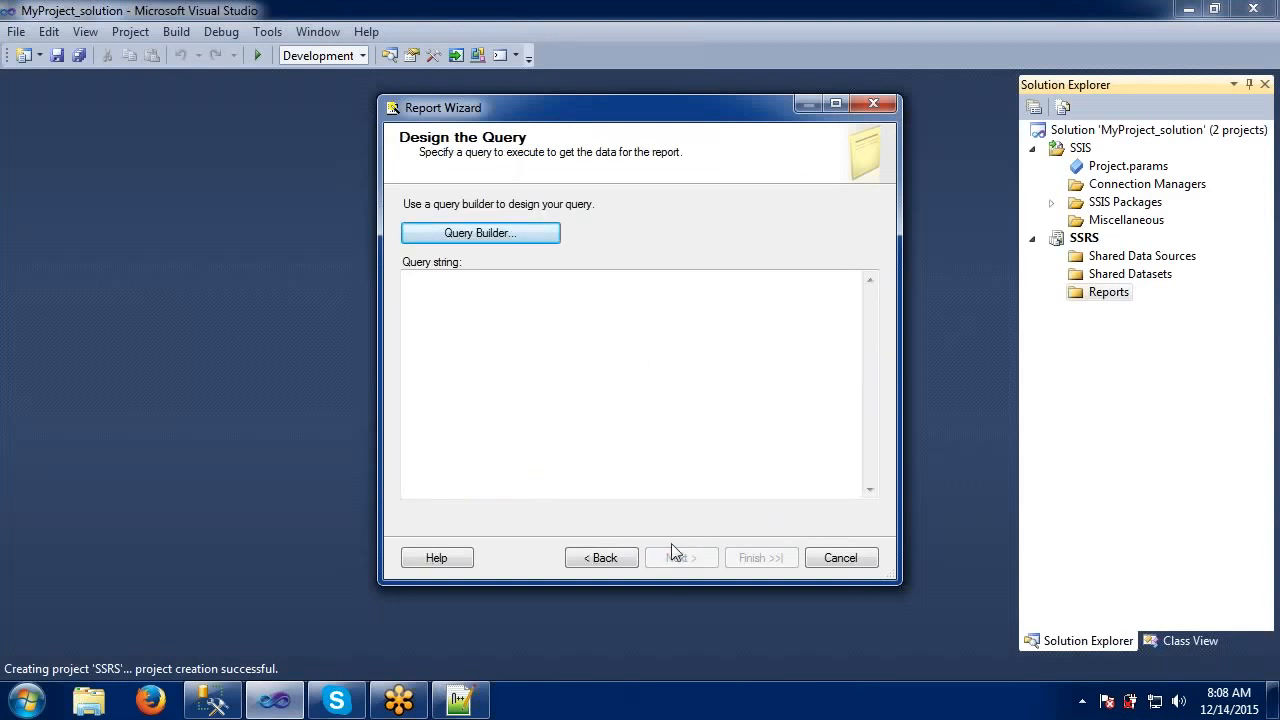
Try entering "select * from dimproduct" as the query string, and clear the query string again
click(590, 407)
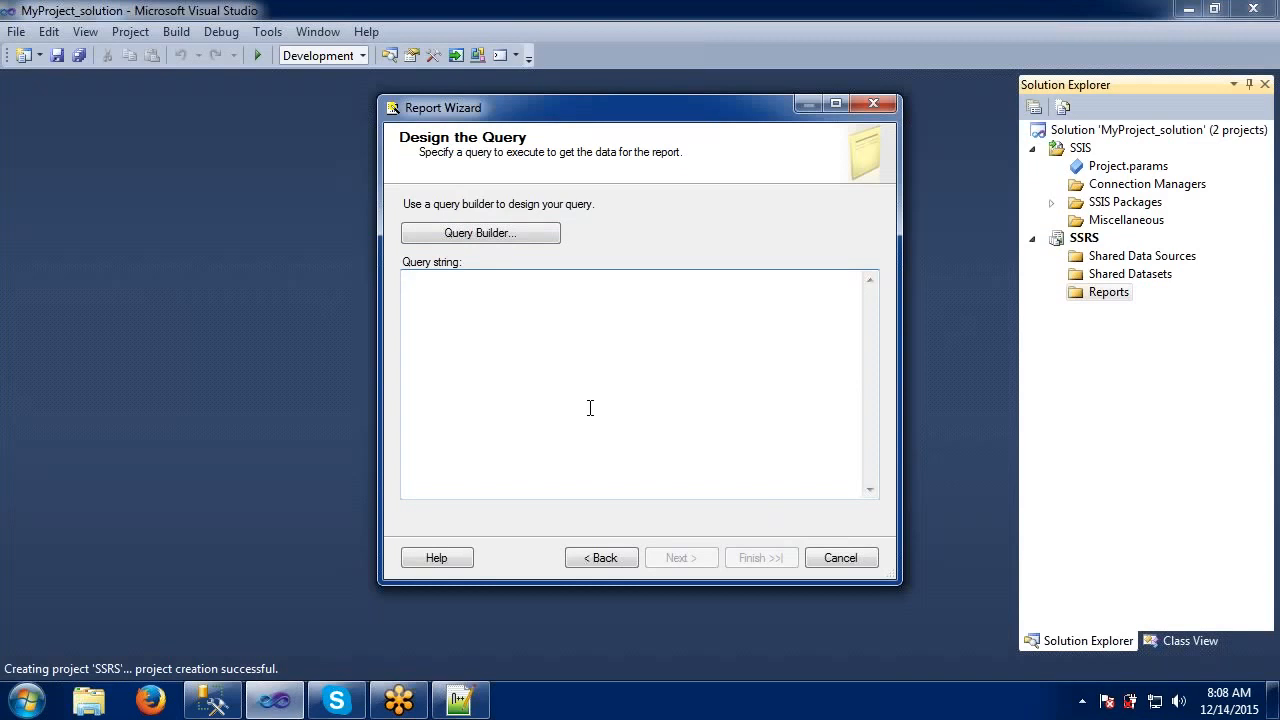
text(select)
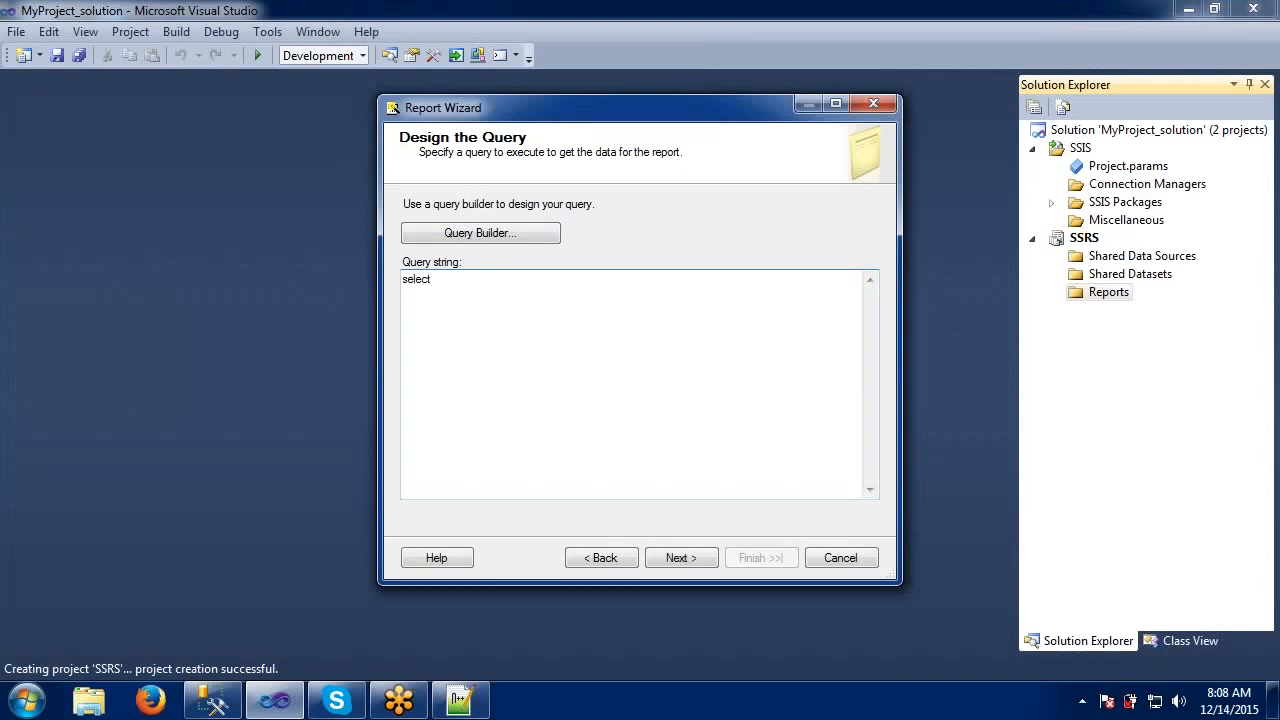
text( * from dimpord)
key(BackSpace)
key(BackSpace)
key(BackSpace)
text(roduct)
drag(521, 280, 378, 286)
key(Delete)
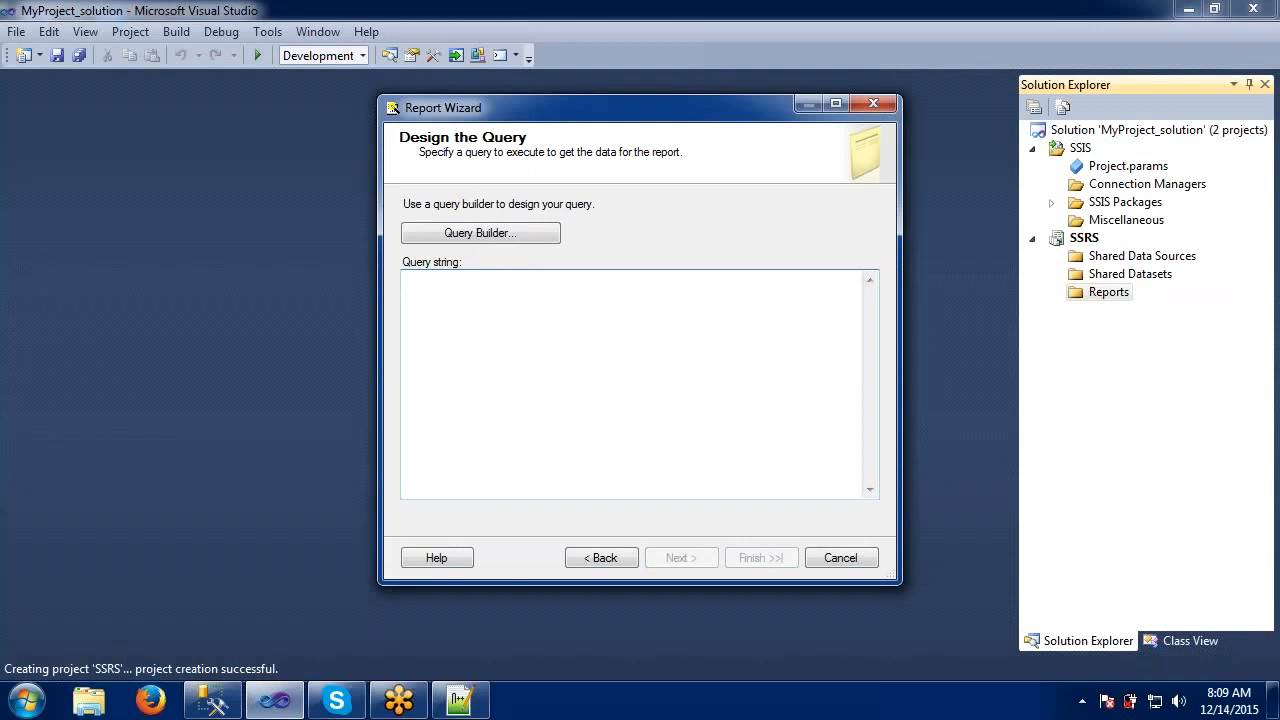
Open the Query Builder and add the DimProduct table to the query
click(443, 236)
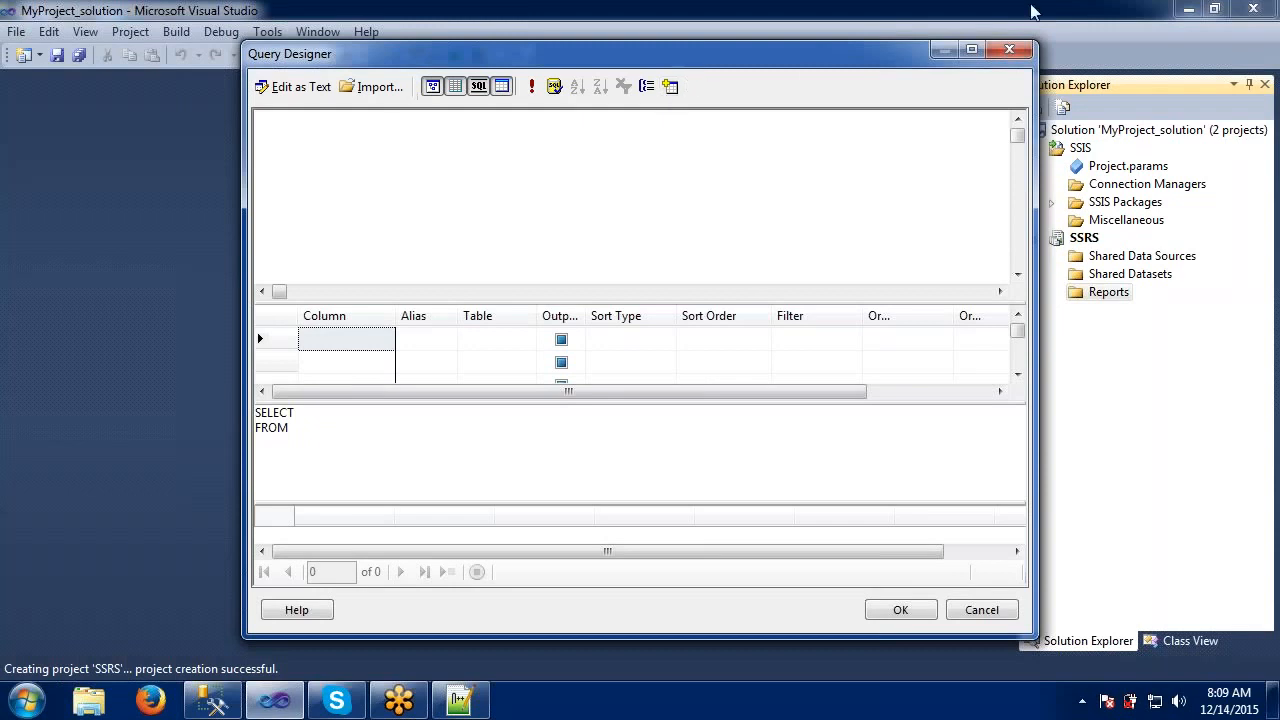
drag(798, 62, 746, 88)
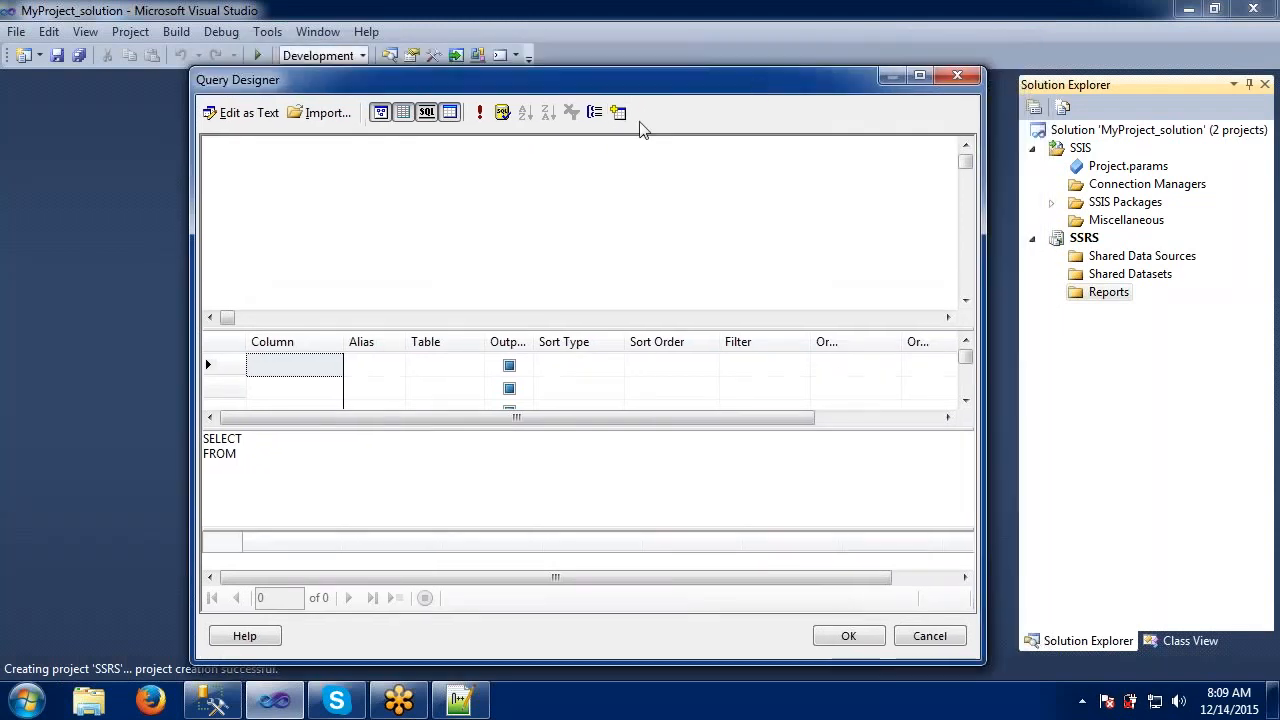
click(619, 112)
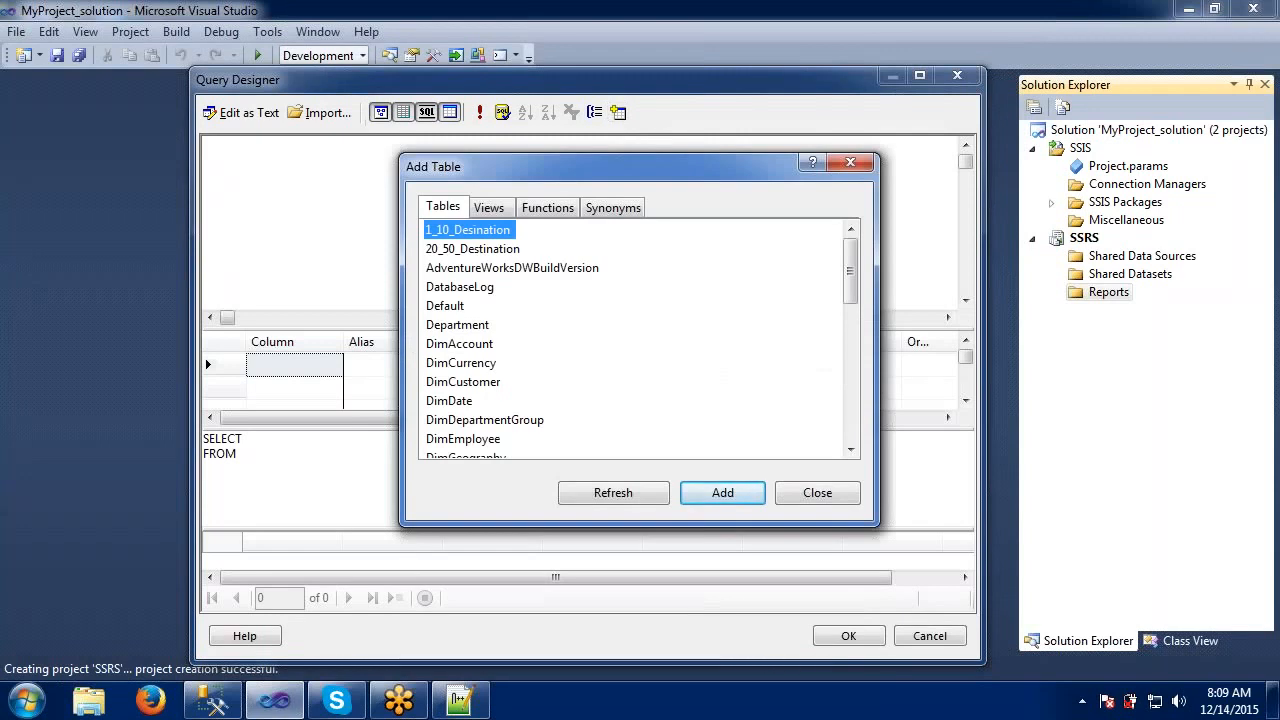
click(476, 363)
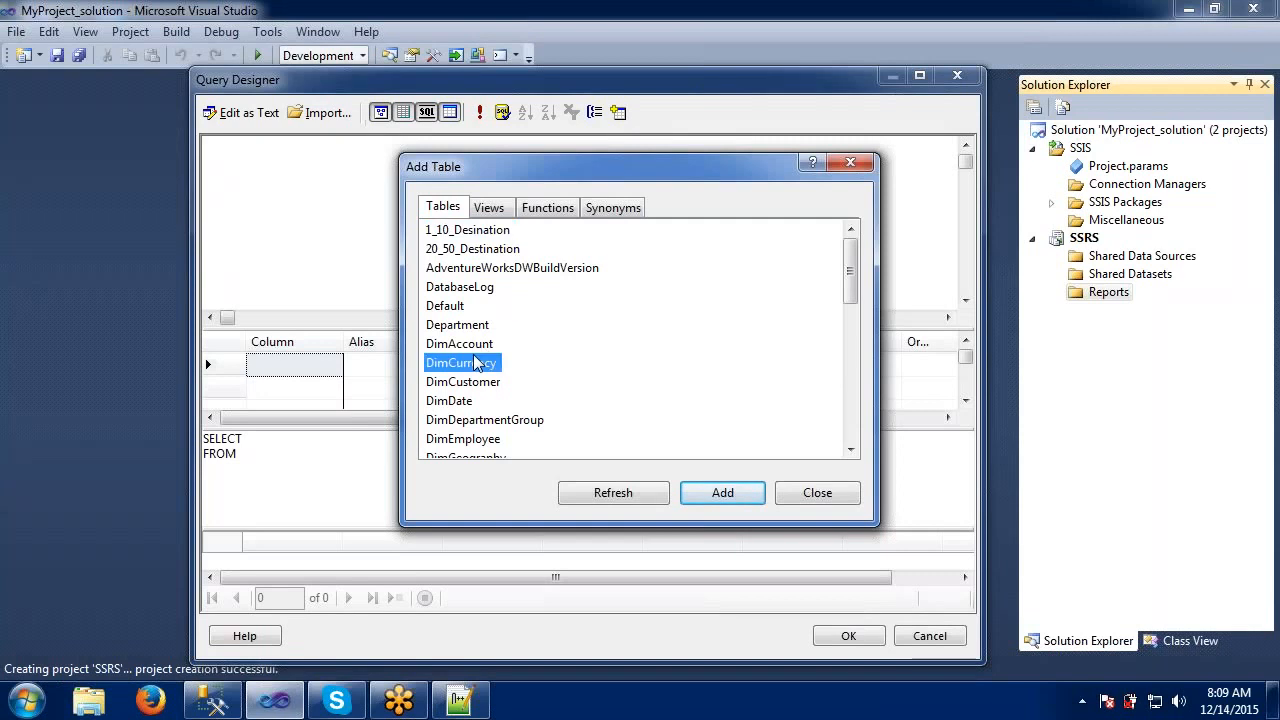
drag(848, 272, 855, 333)
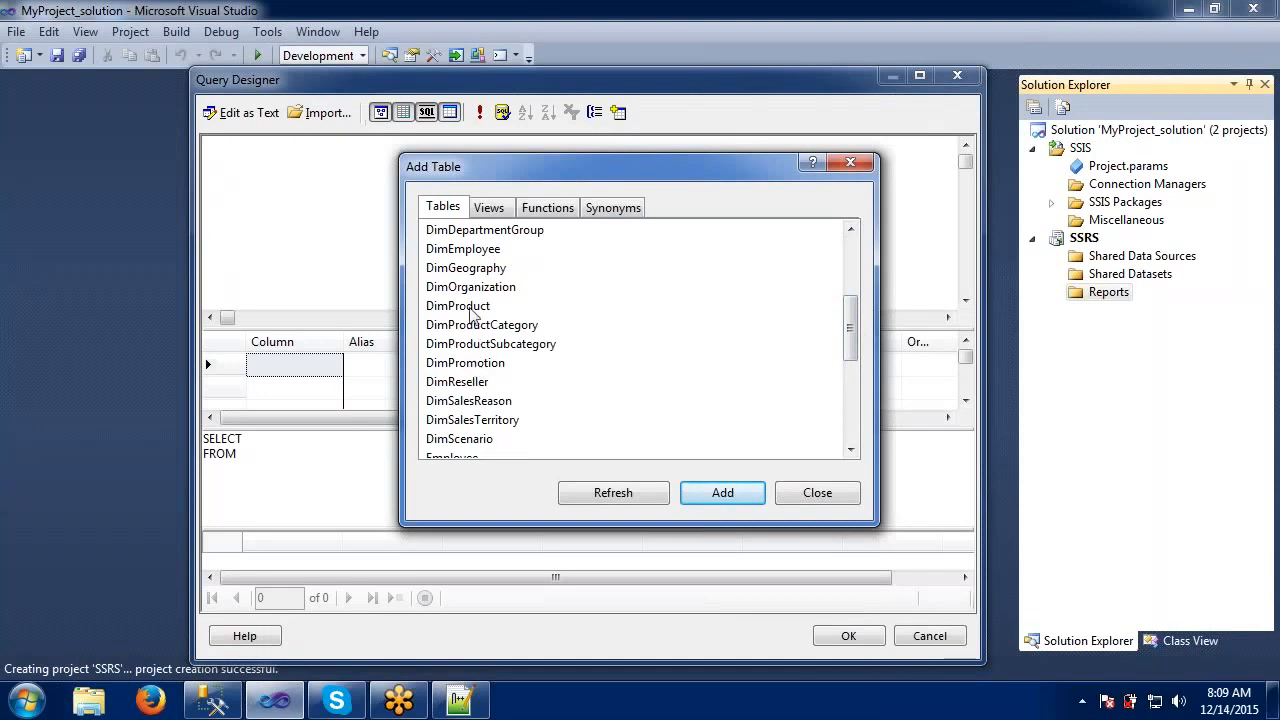
click(470, 310)
click(726, 495)
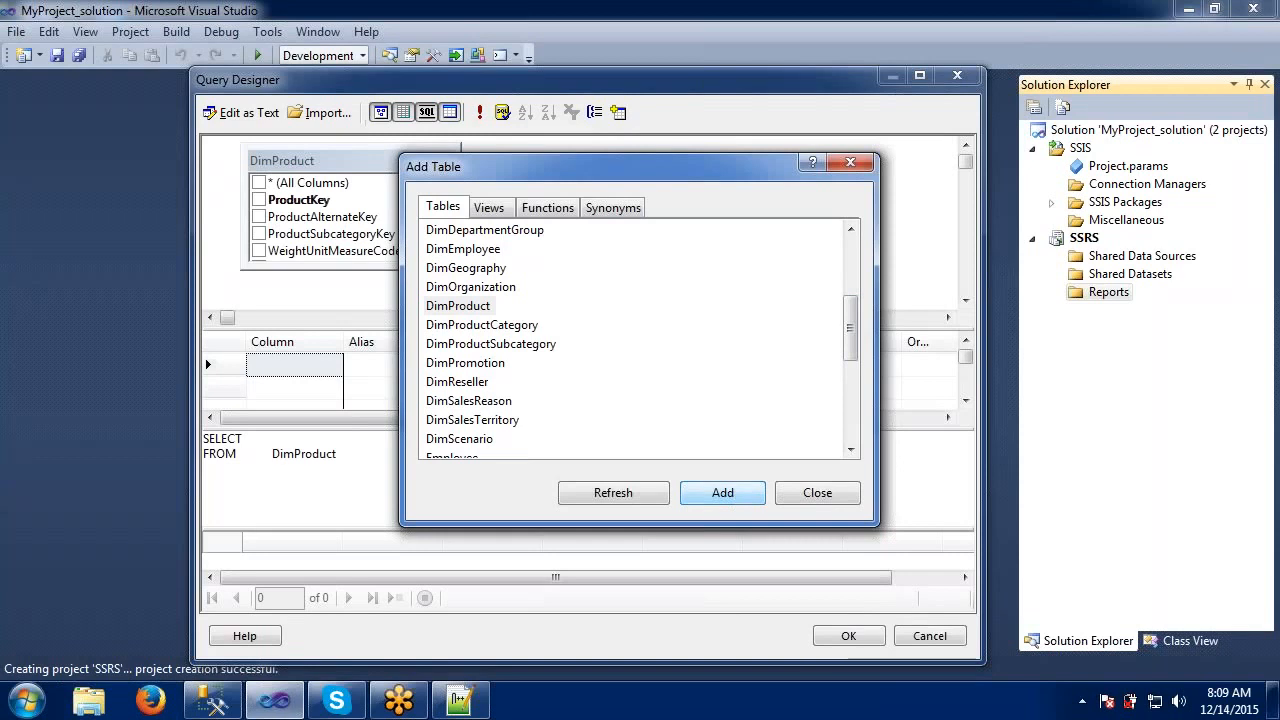
Add the FactInternetSales table to the query and finish adding tables
drag(853, 330, 848, 420)
click(468, 270)
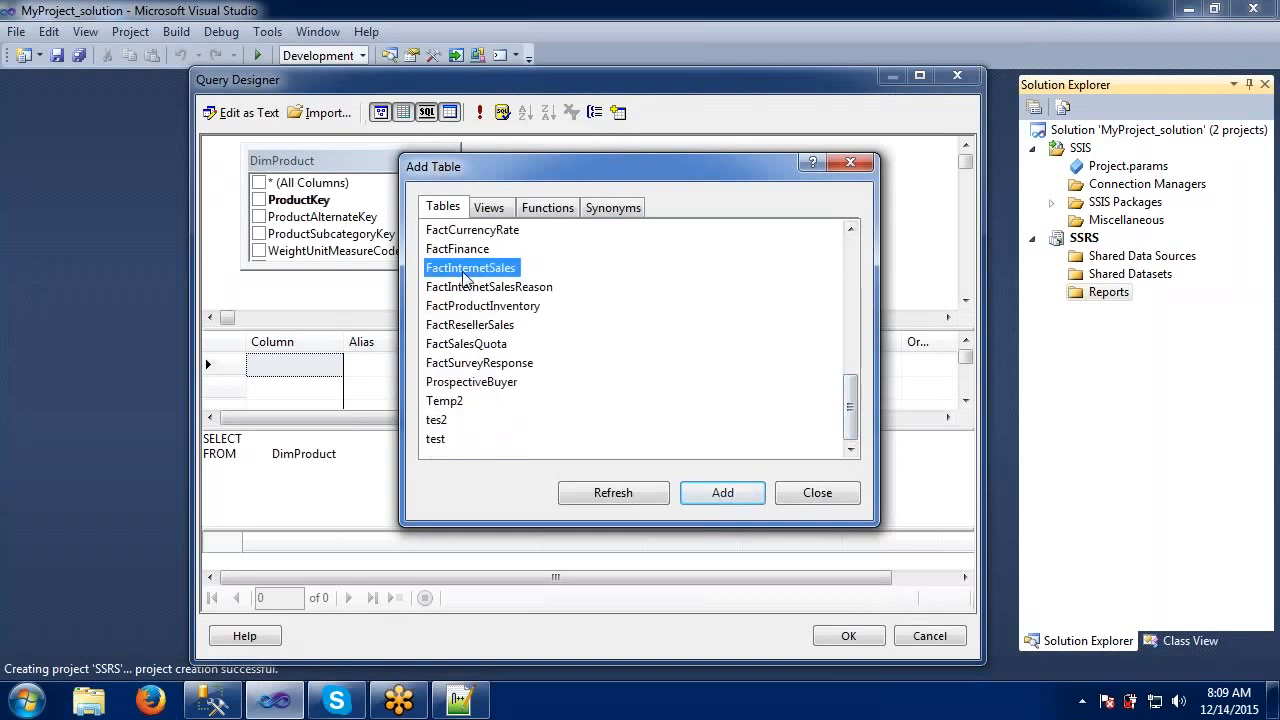
click(752, 499)
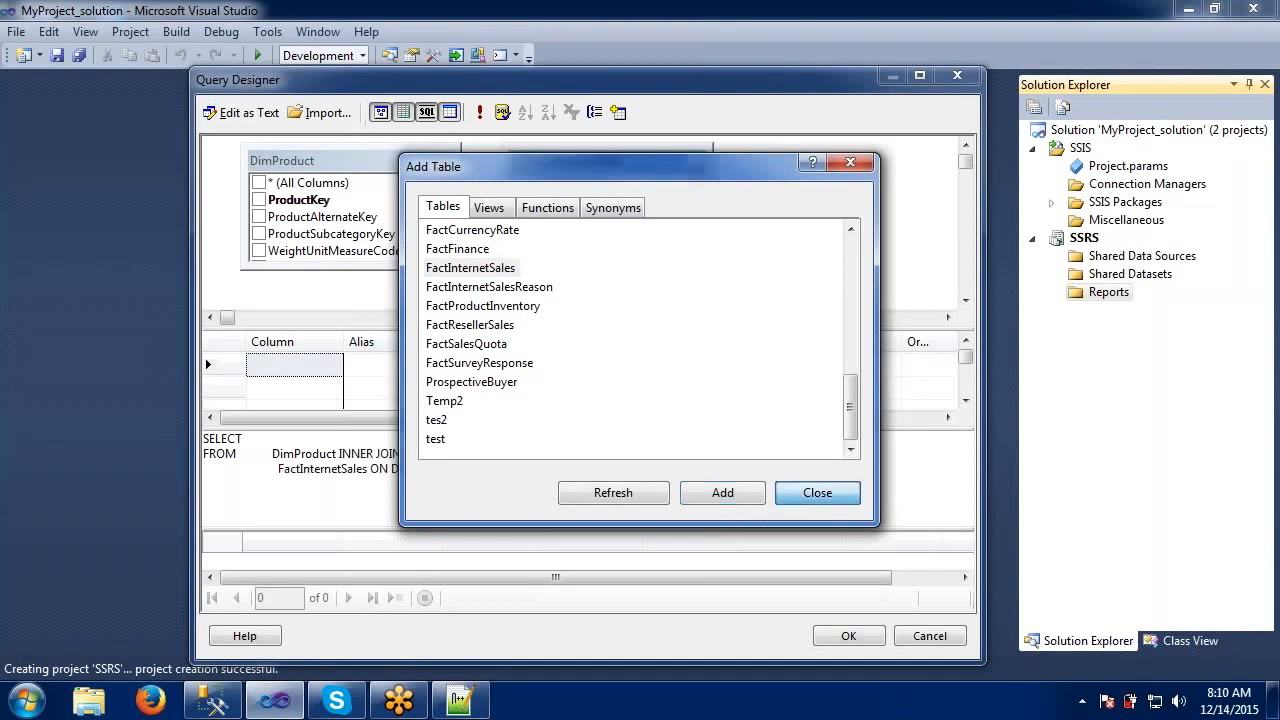
click(817, 492)
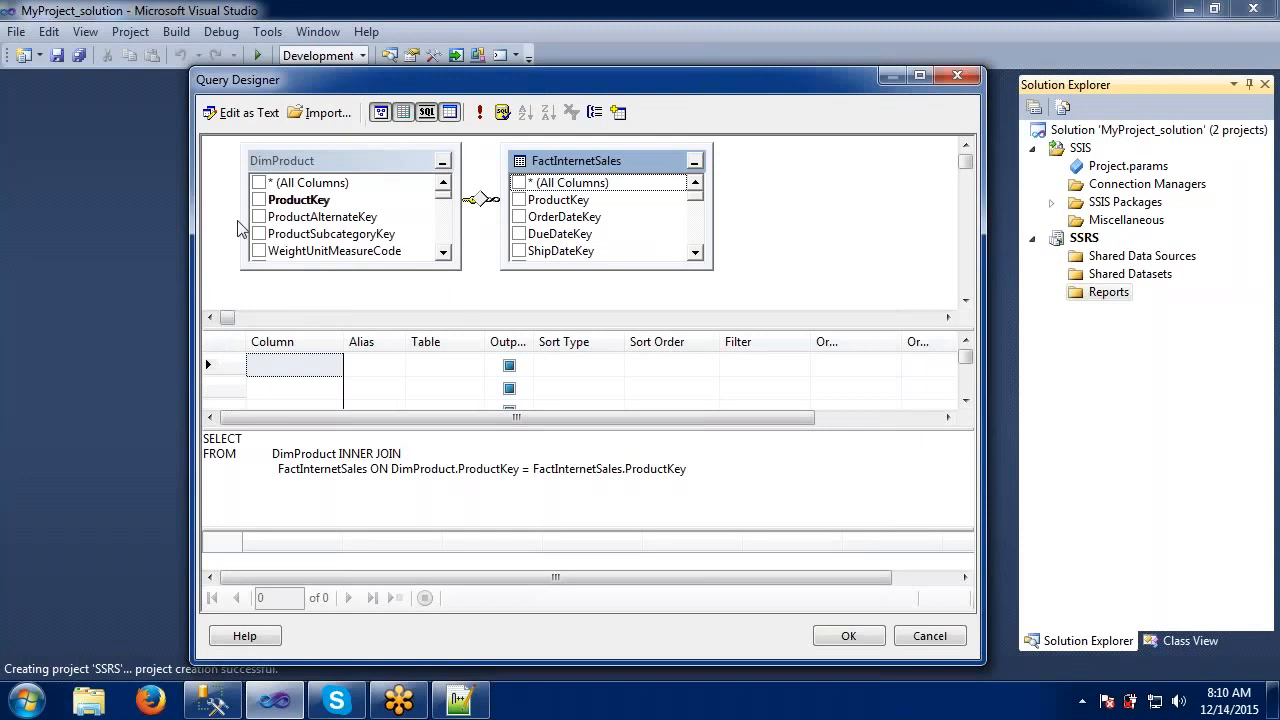
Include the Color column of DimProduct in the query output
click(443, 253)
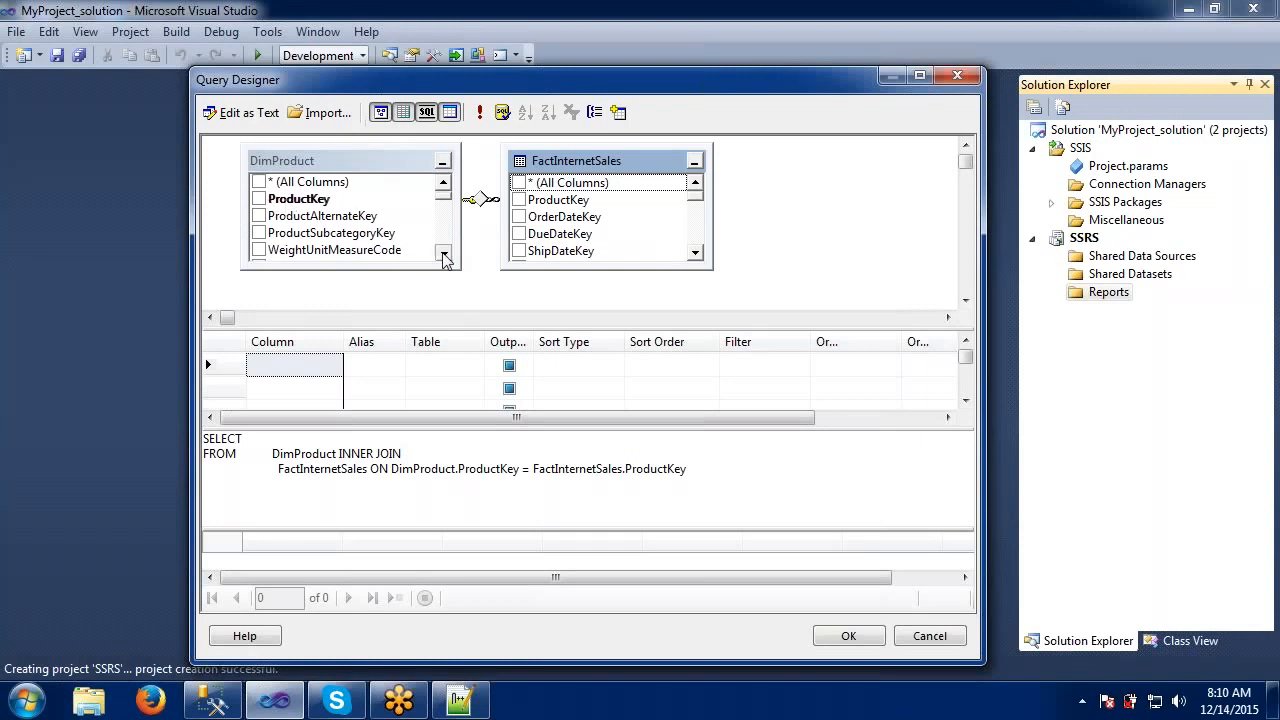
click(443, 253)
click(443, 253)
click(443, 253)
click(443, 253)
click(443, 253)
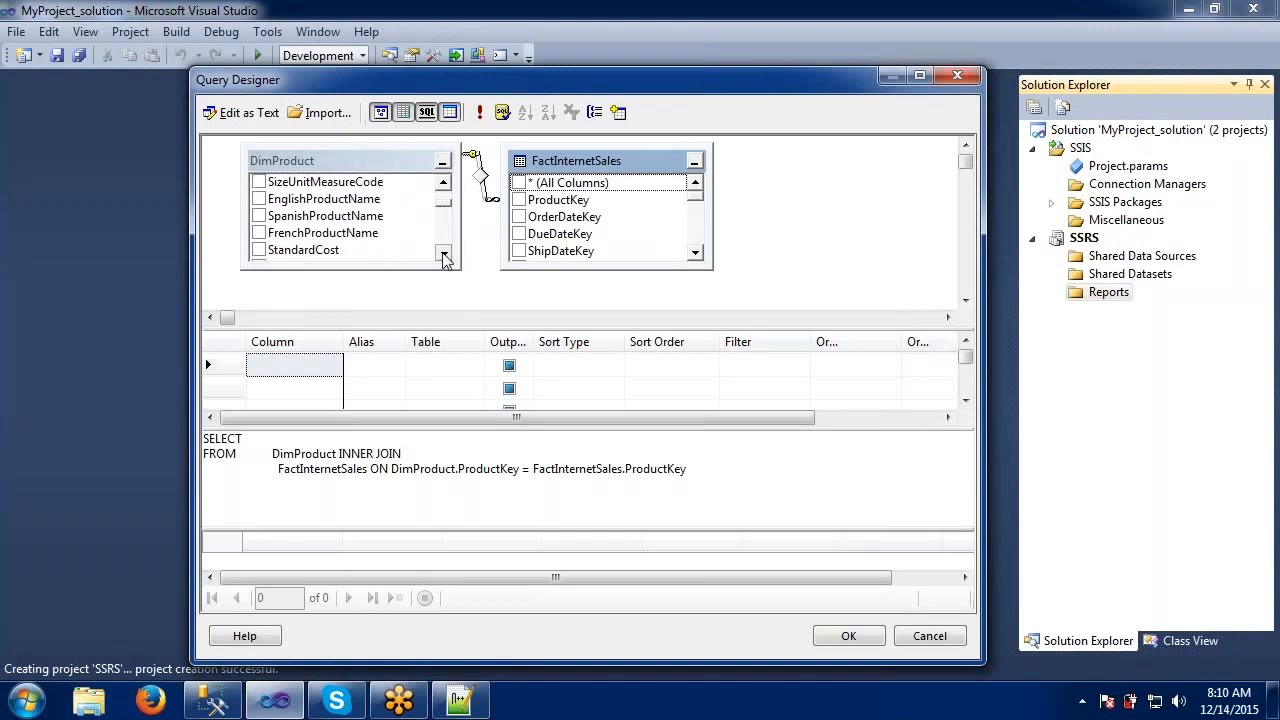
click(444, 255)
click(444, 255)
click(444, 255)
click(444, 255)
click(444, 255)
click(444, 255)
click(444, 255)
click(444, 255)
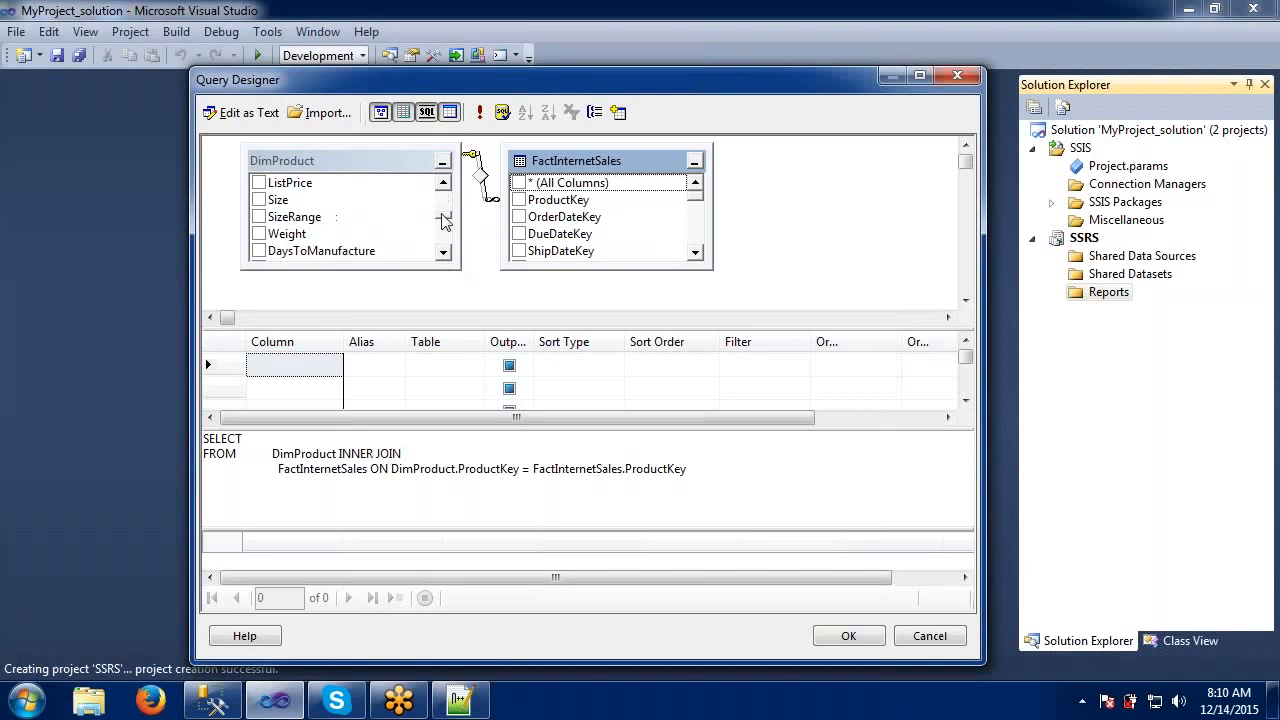
drag(442, 215, 442, 210)
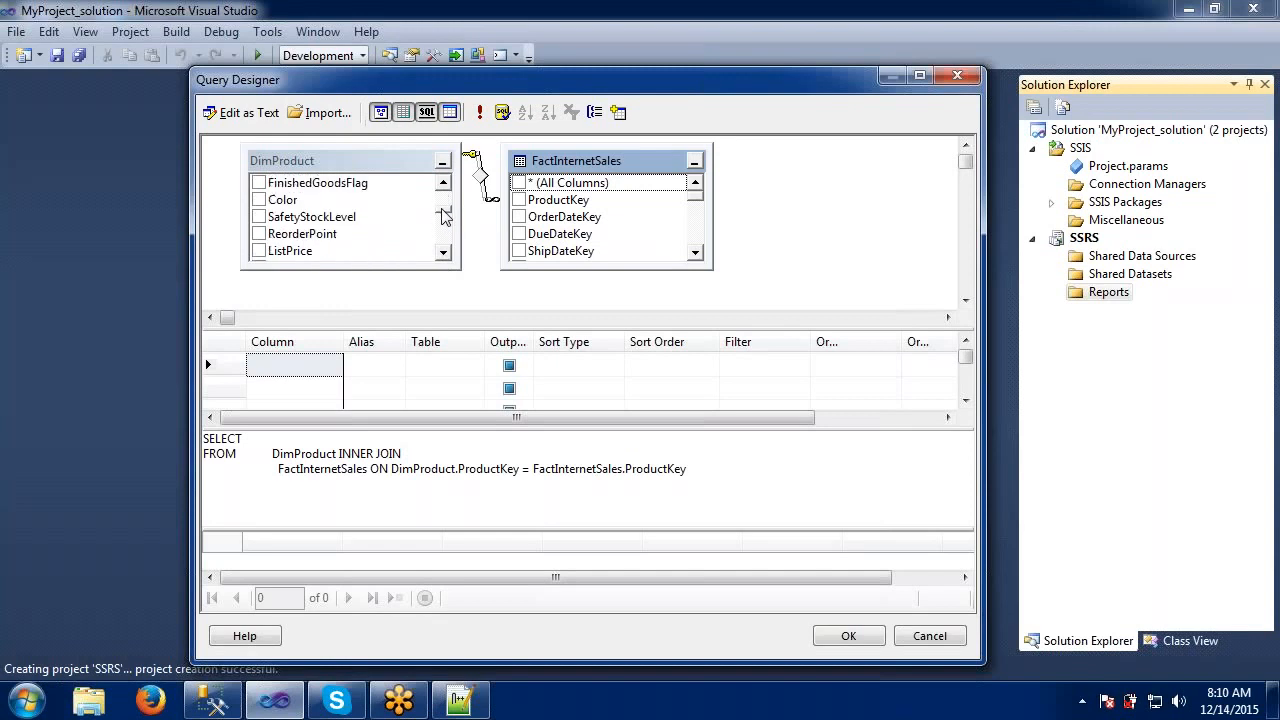
click(261, 201)
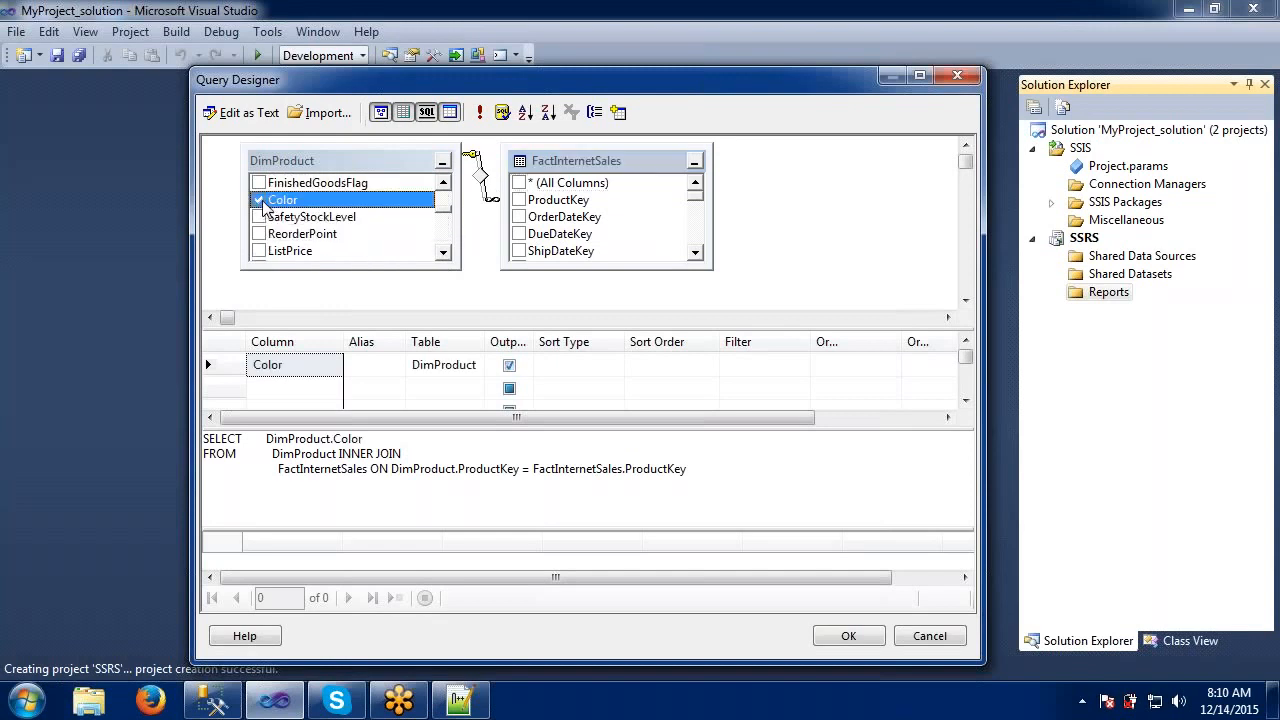
Include the Class and EnglishProductName columns of DimProduct in the query output
click(444, 254)
click(444, 254)
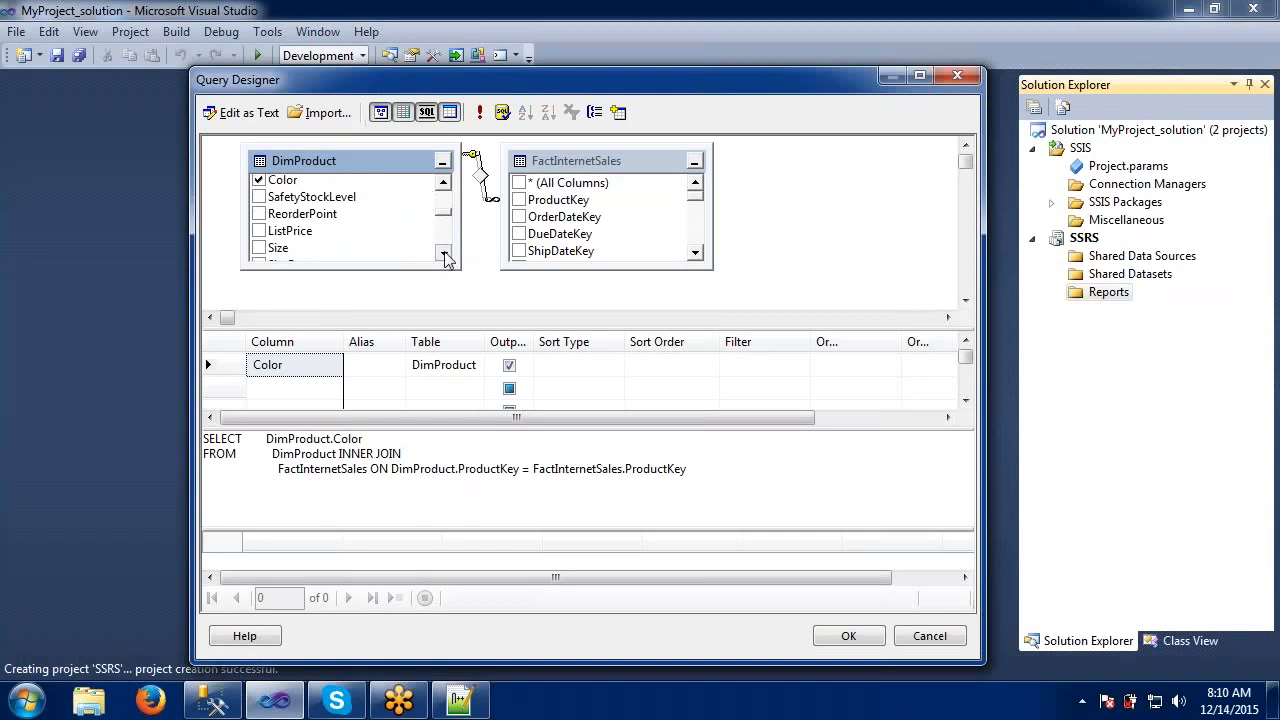
click(444, 254)
click(444, 254)
click(444, 254)
click(444, 254)
click(444, 254)
click(444, 254)
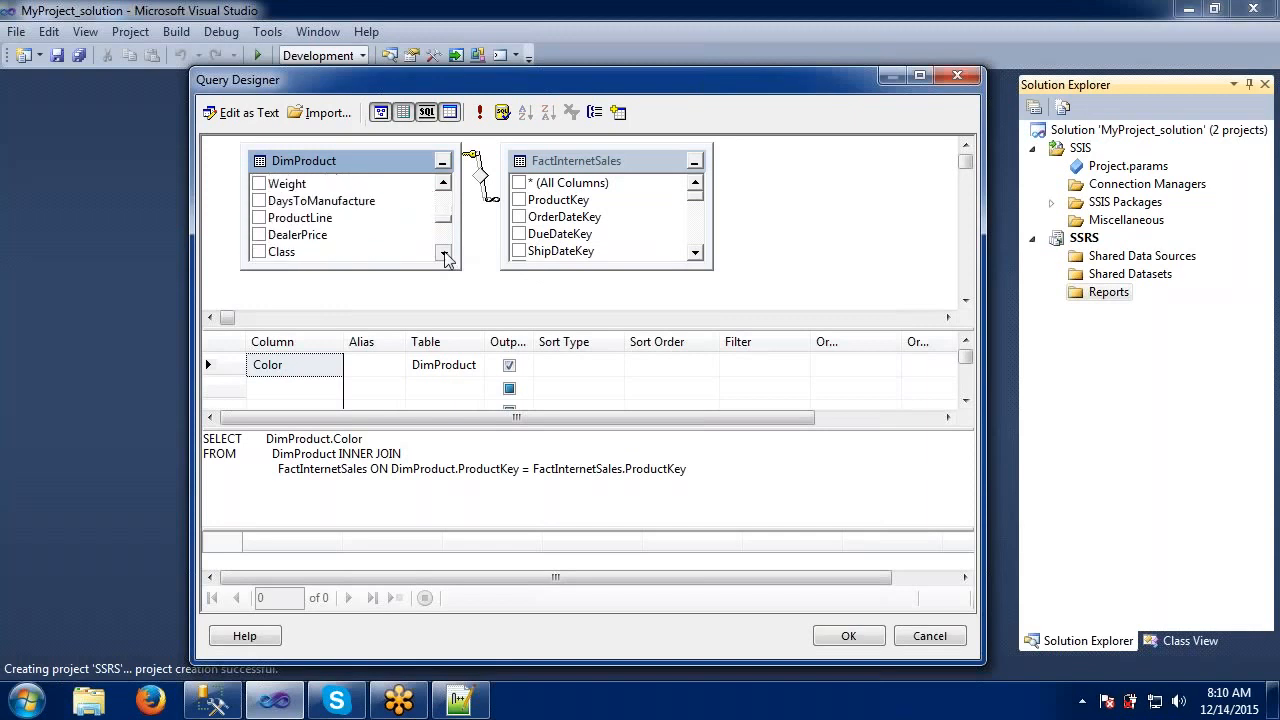
click(444, 254)
click(444, 254)
click(258, 217)
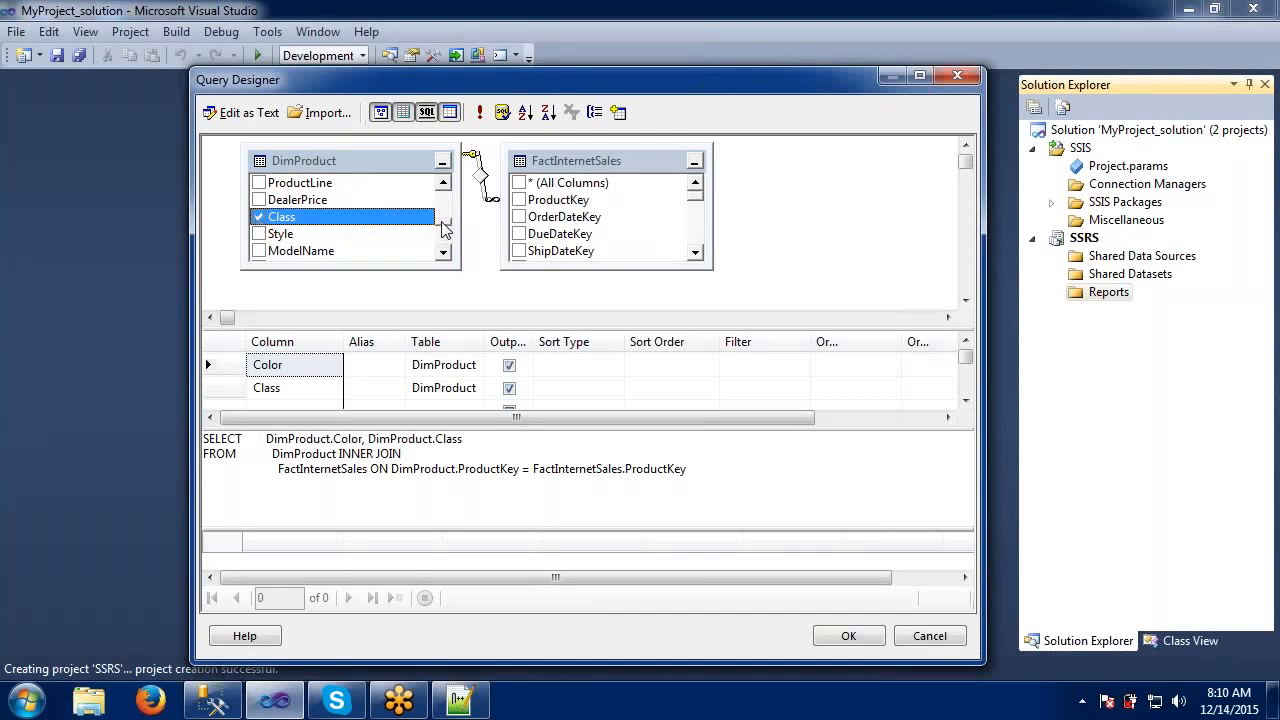
drag(444, 229, 444, 207)
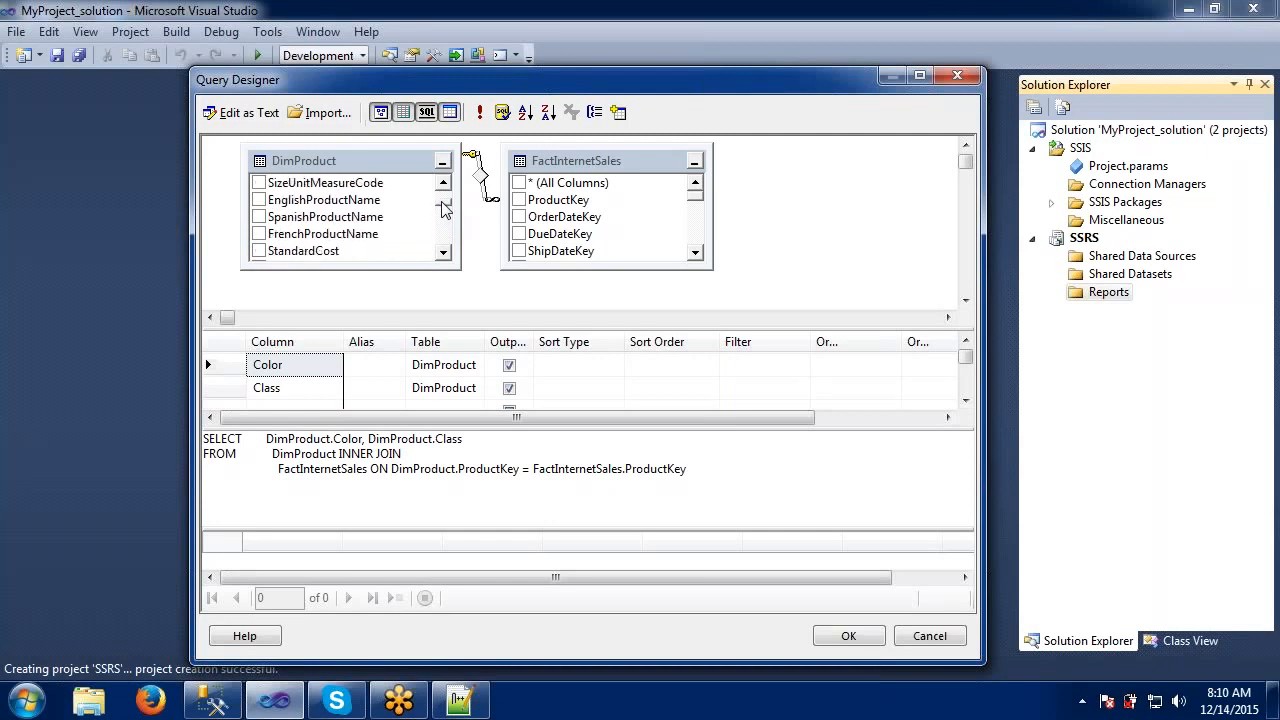
click(260, 200)
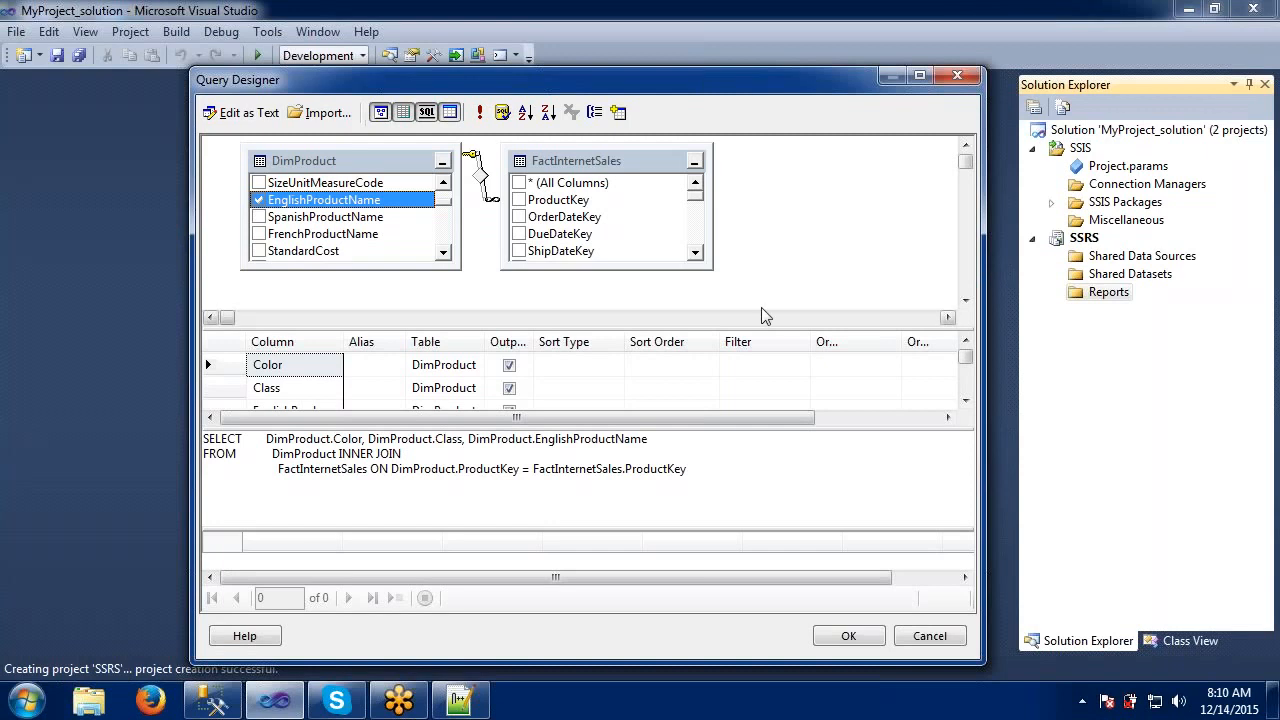
Include the DiscountAmount, TotalProductCost, TaxAmt and SalesAmount columns of FactInternetSales in the query output
scroll(605, 216, down, 1)
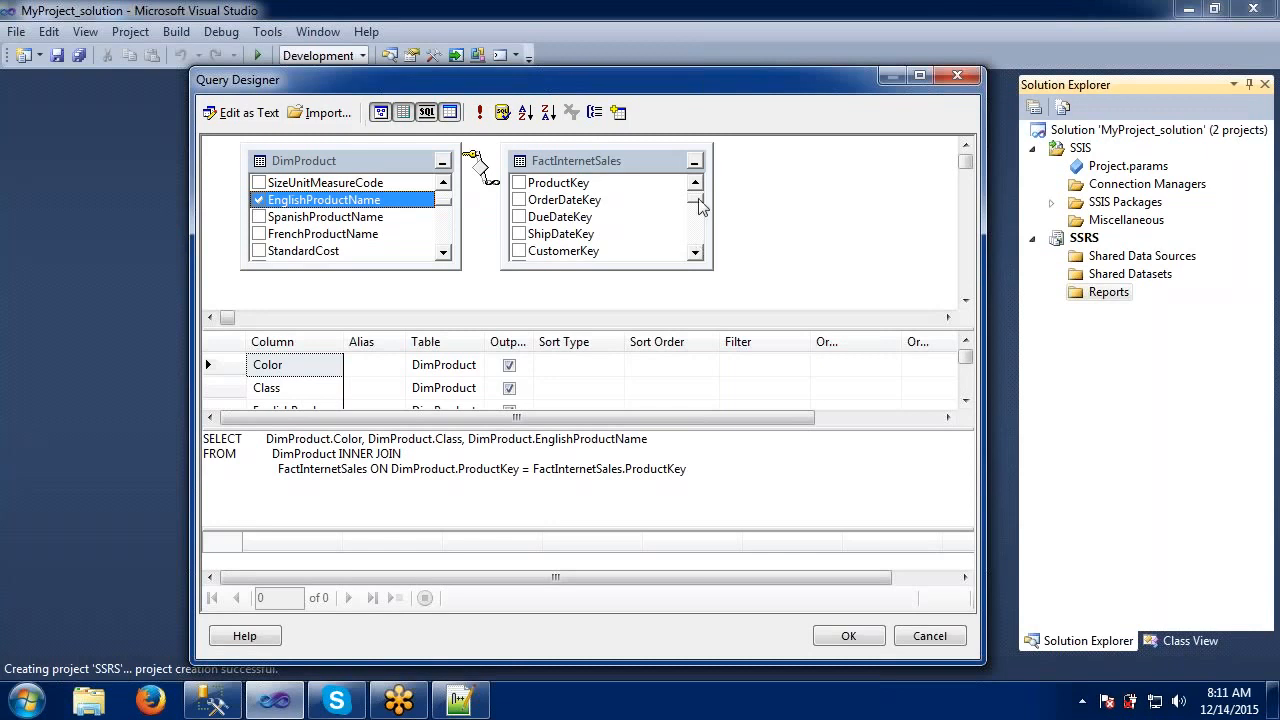
drag(699, 200, 700, 220)
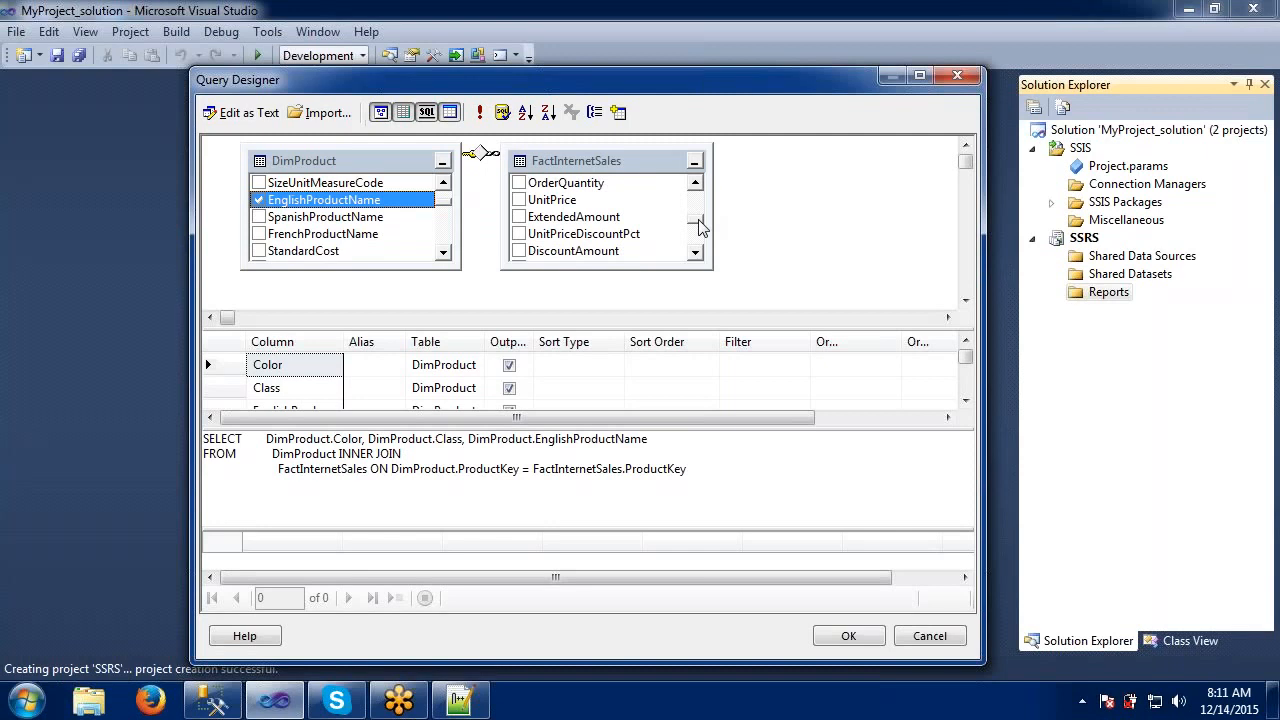
drag(699, 226, 699, 228)
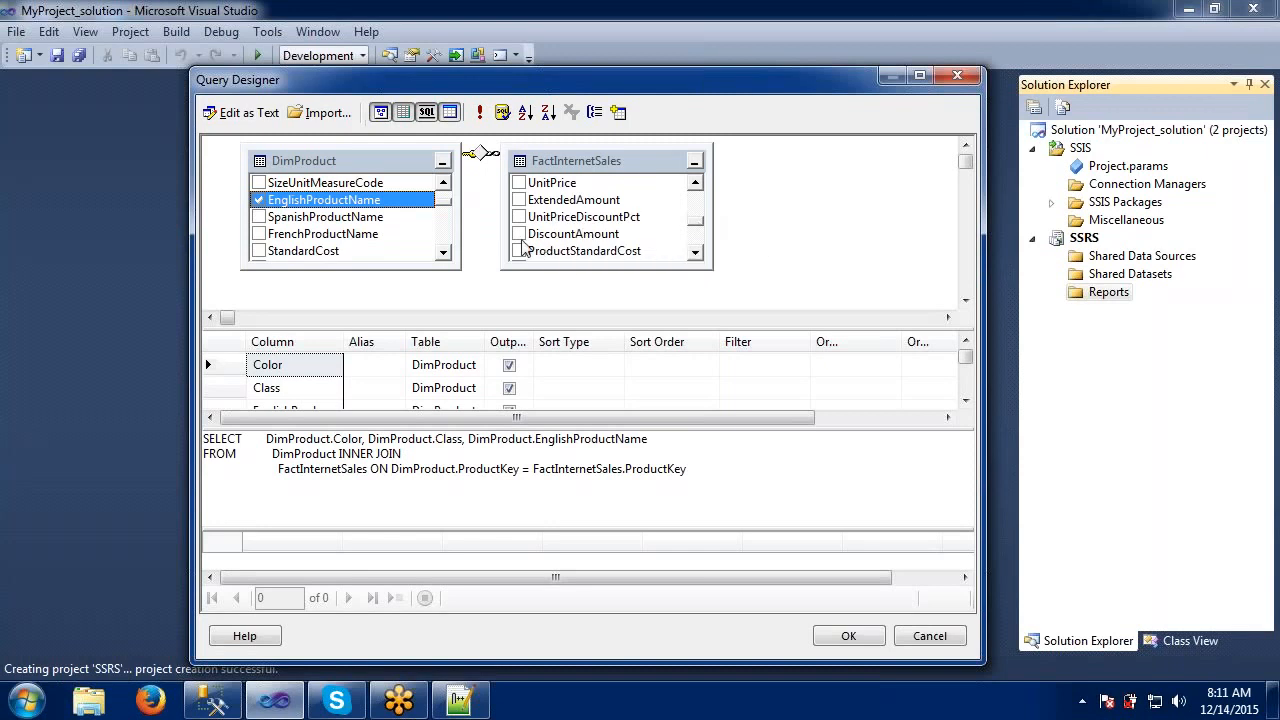
click(519, 234)
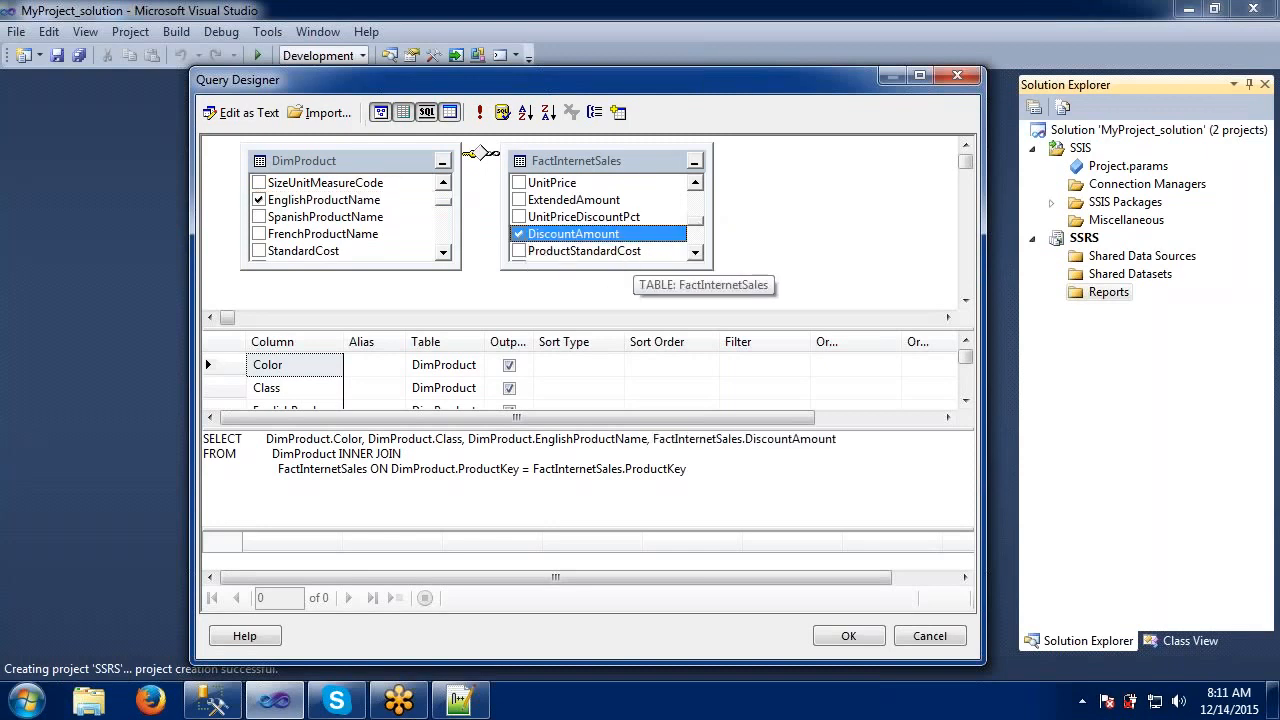
click(699, 256)
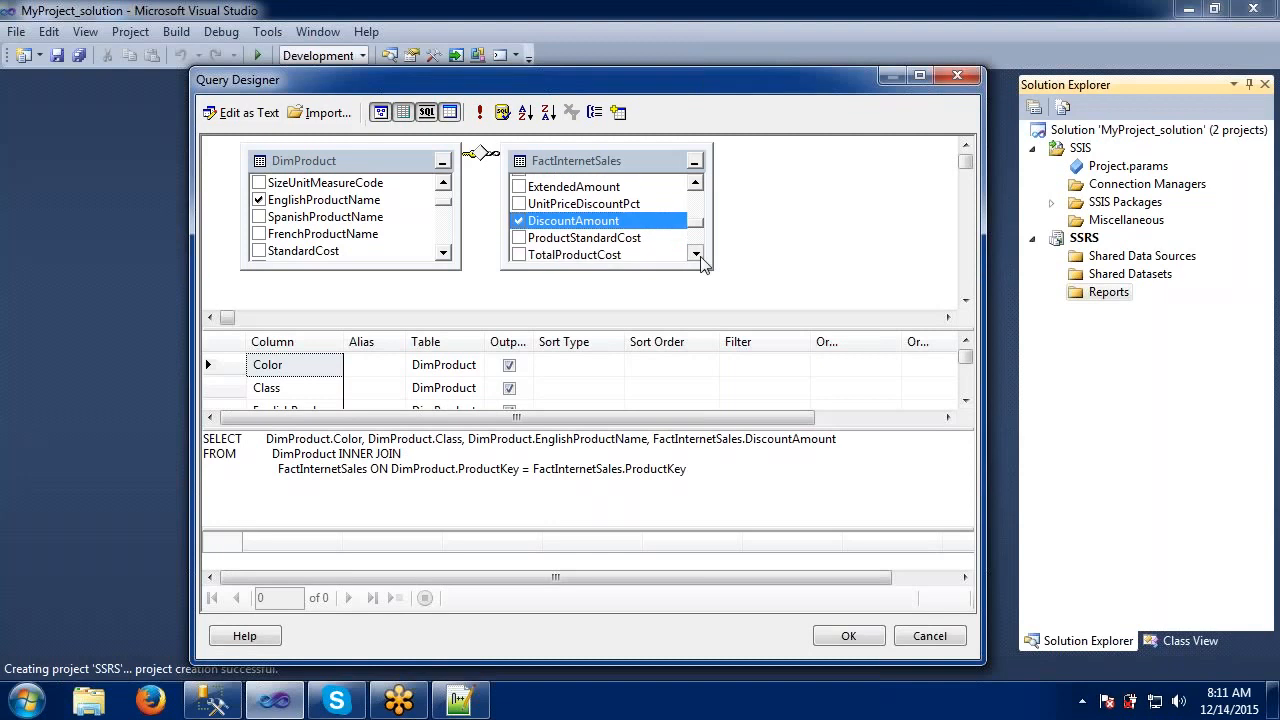
click(699, 256)
click(699, 256)
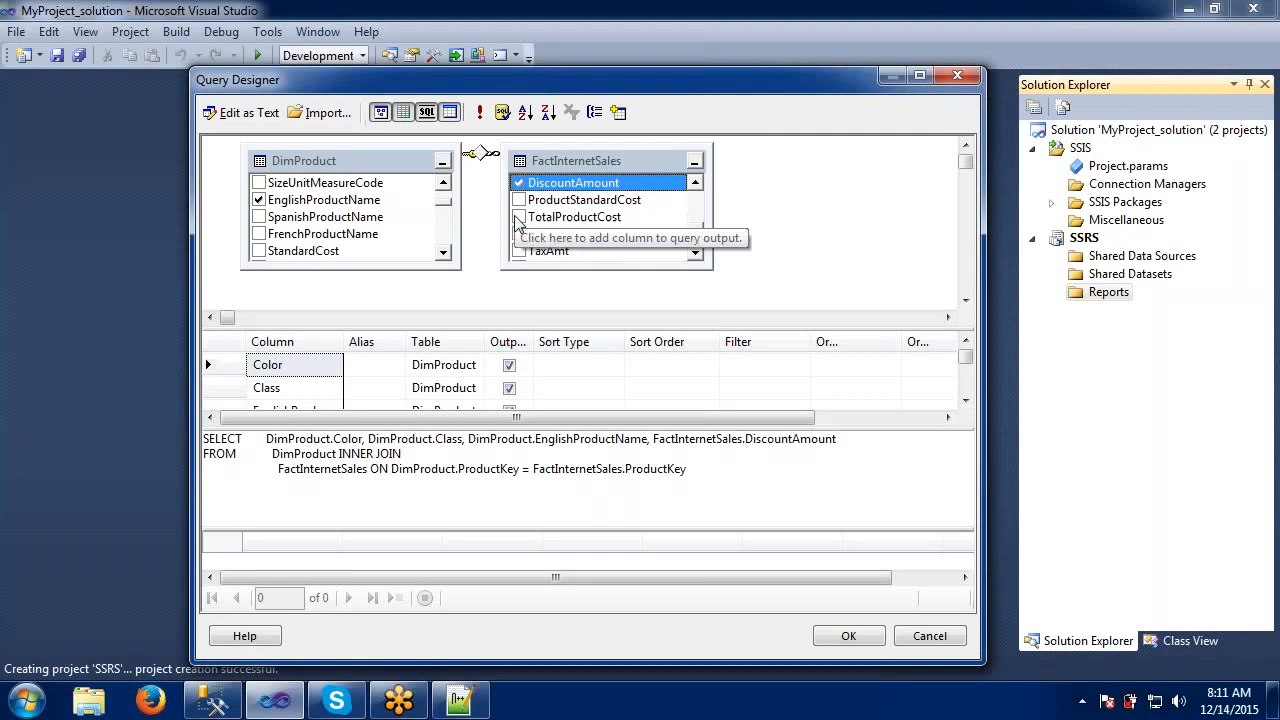
click(519, 217)
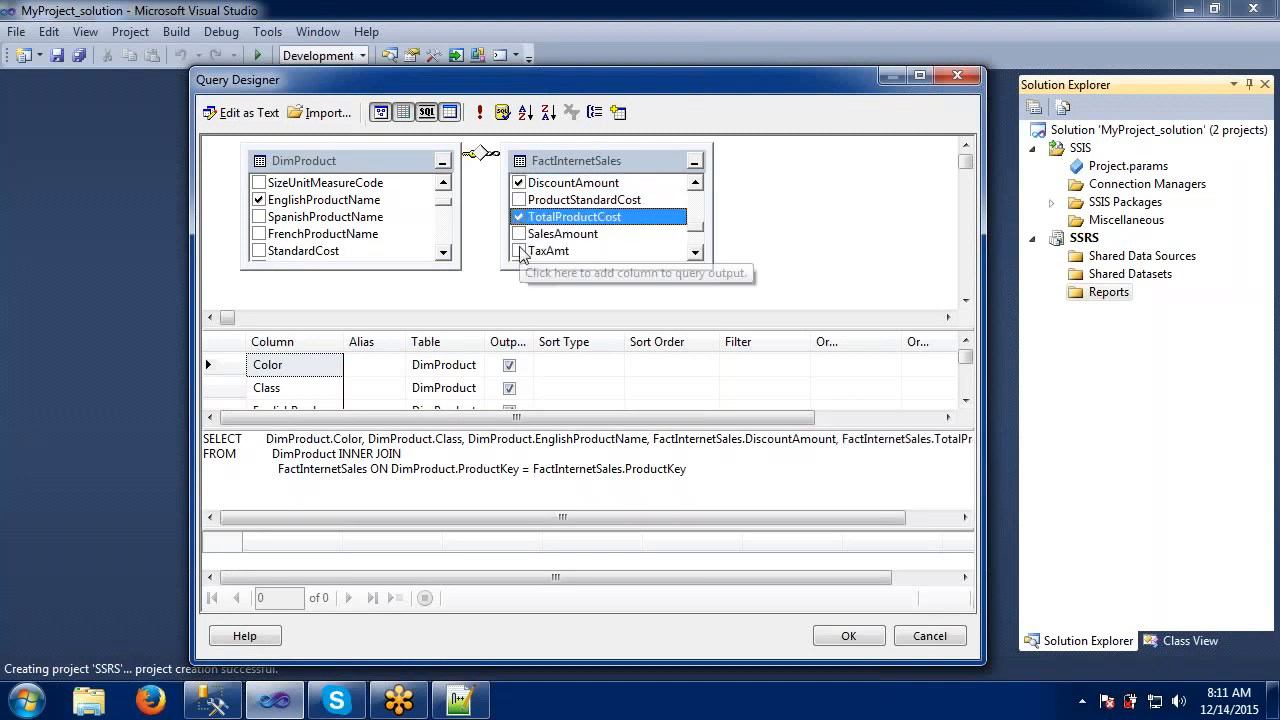
click(519, 251)
click(519, 234)
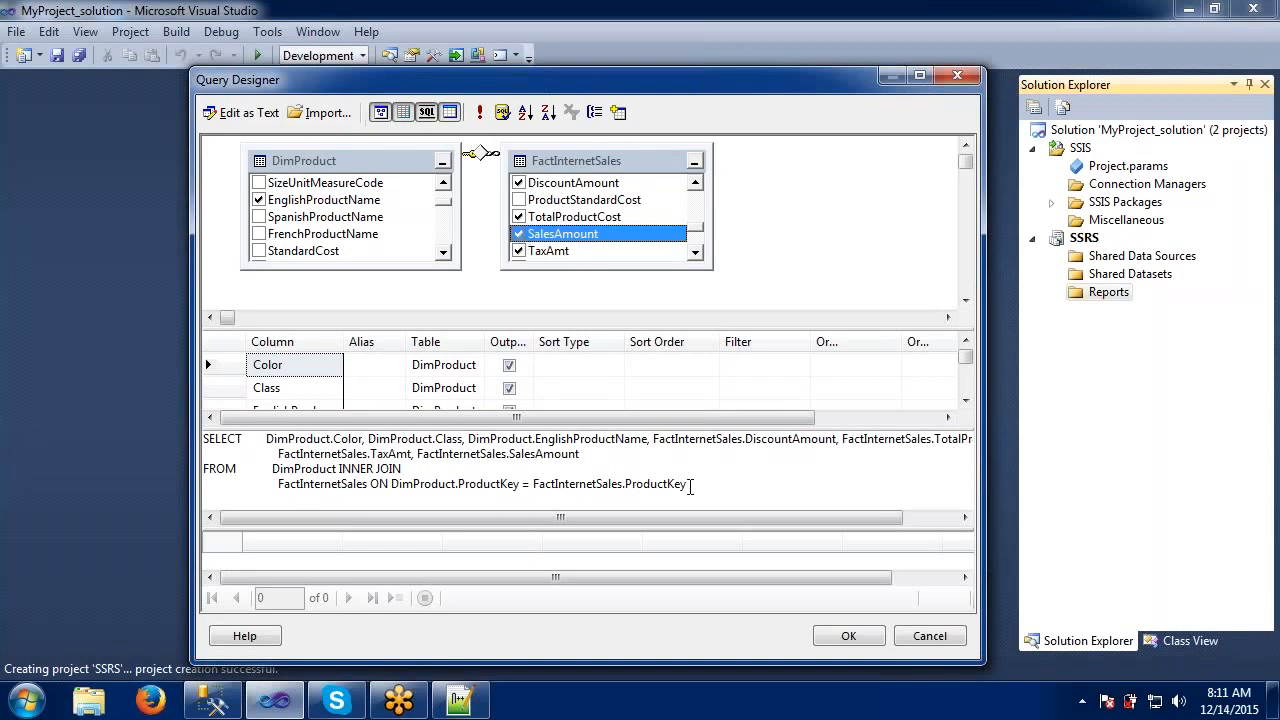
Try changing the join in the SQL text from INNER to left outer, and restore INNER again
click(690, 486)
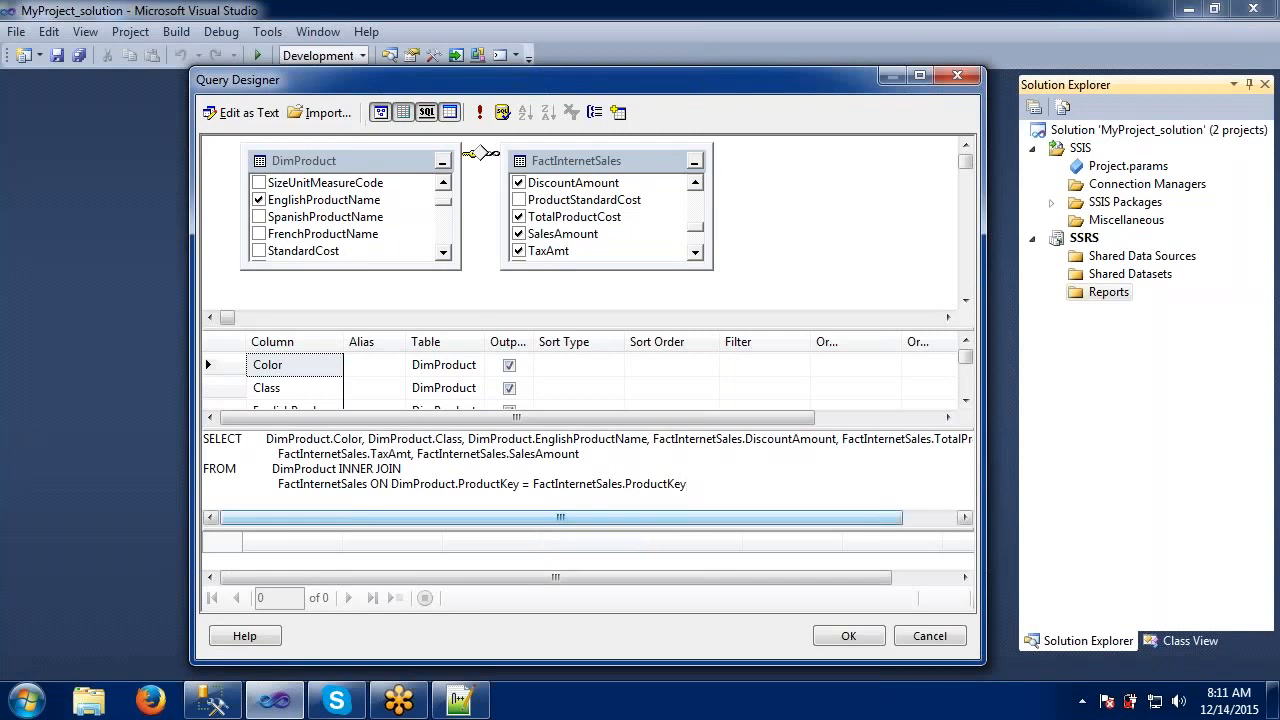
drag(340, 470, 407, 471)
click(405, 470)
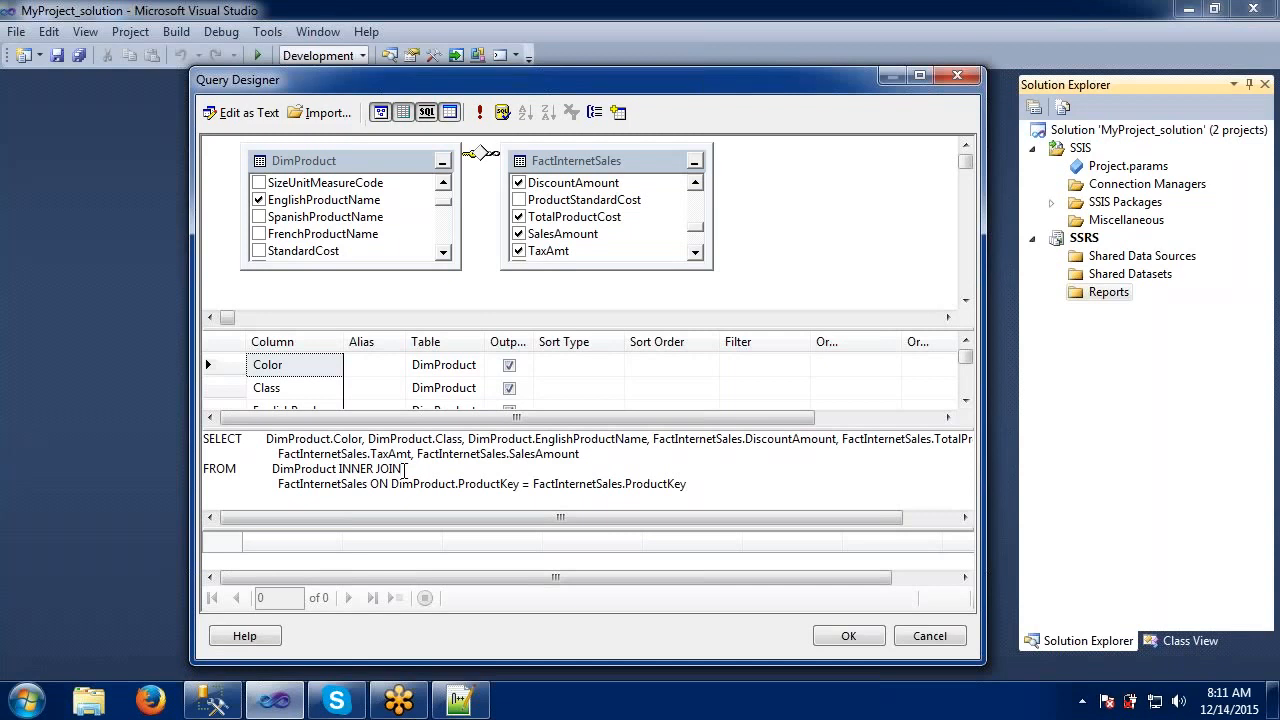
click(339, 468)
drag(341, 468, 375, 470)
text(left outer)
click(390, 470)
key(BackSpace)
key(BackSpace)
key(BackSpace)
key(BackSpace)
key(BackSpace)
key(BackSpace)
key(BackSpace)
key(BackSpace)
key(BackSpace)
key(BackSpace)
key(BackSpace)
text(INNER)
Accept the designed query, review the generated query string and continue to the report type selection
click(838, 636)
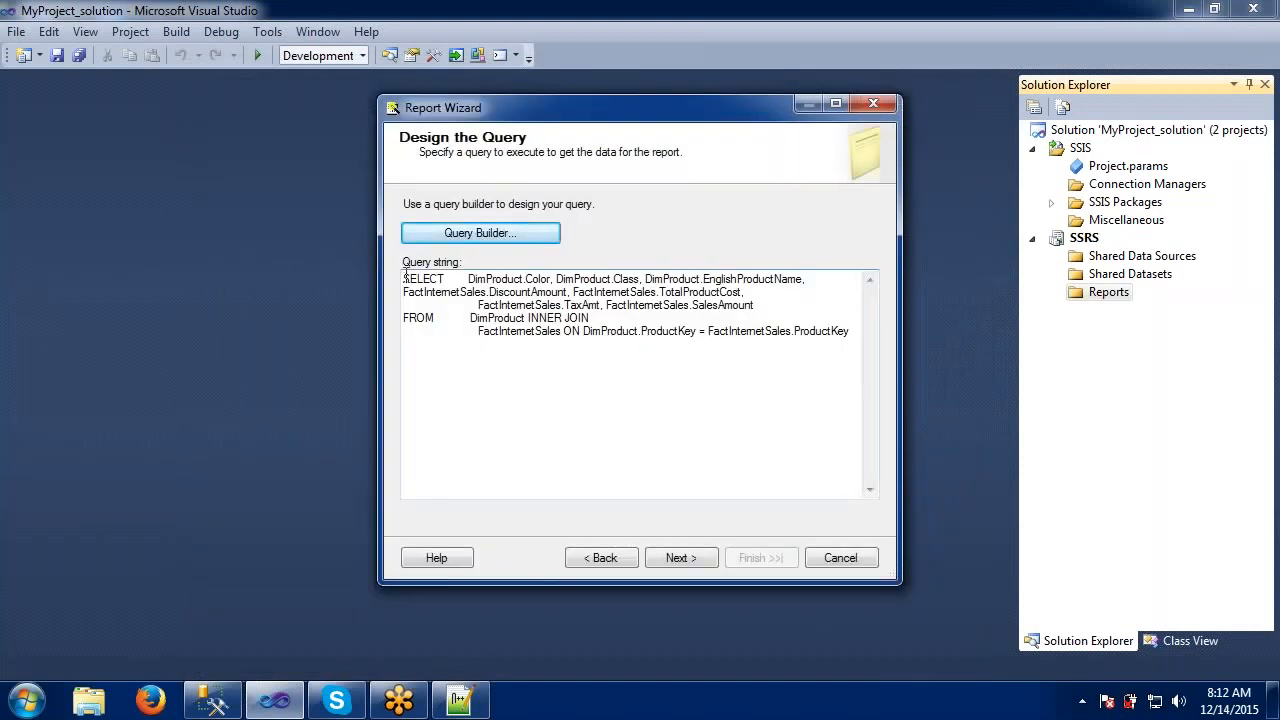
drag(405, 279, 850, 331)
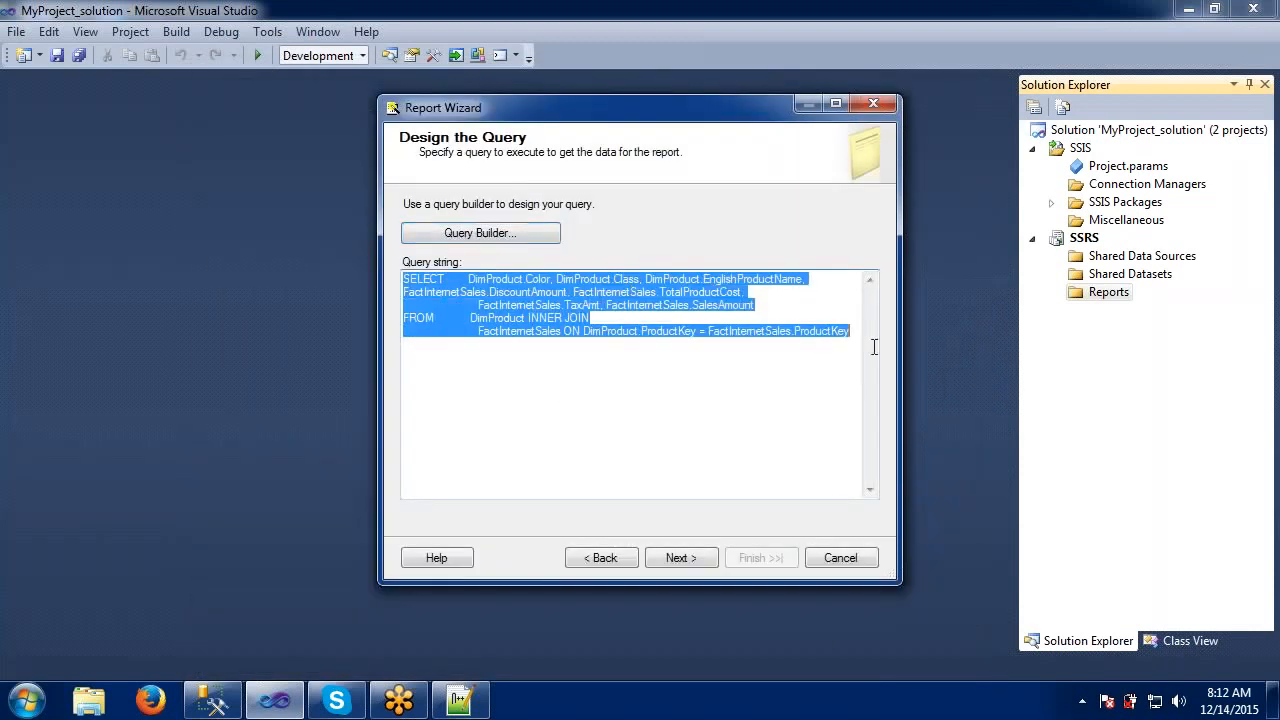
click(711, 418)
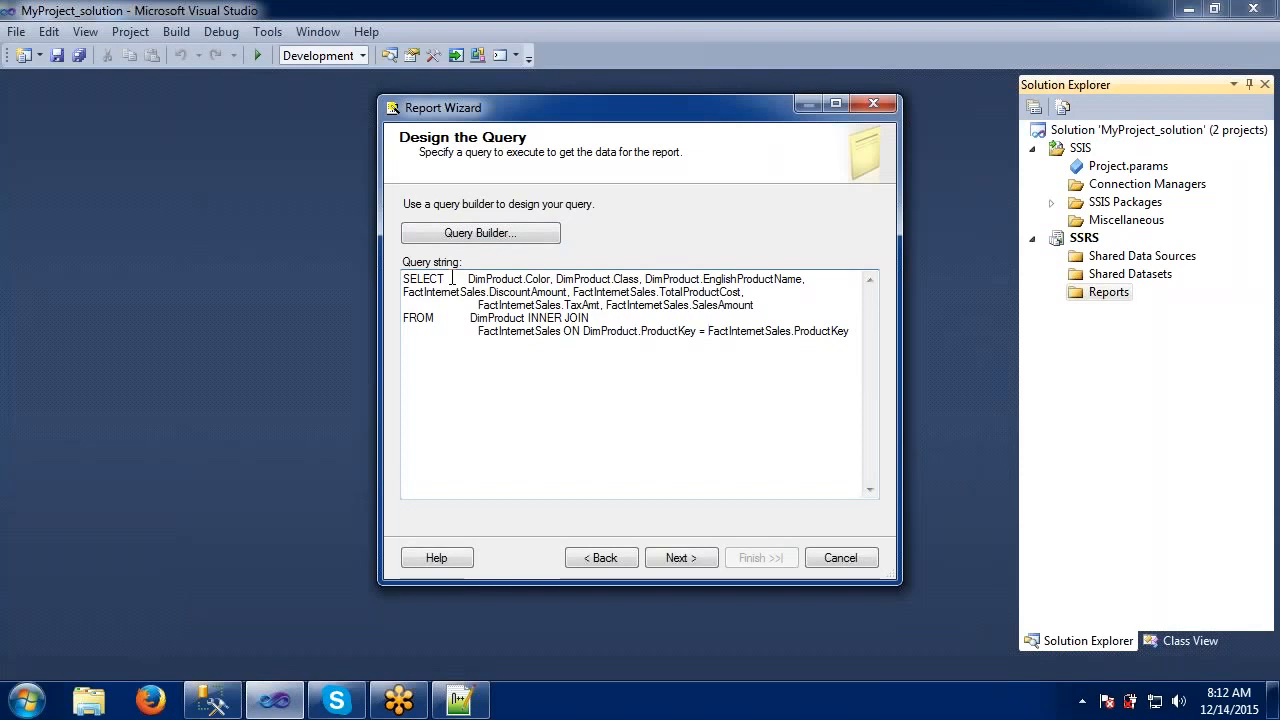
click(676, 557)
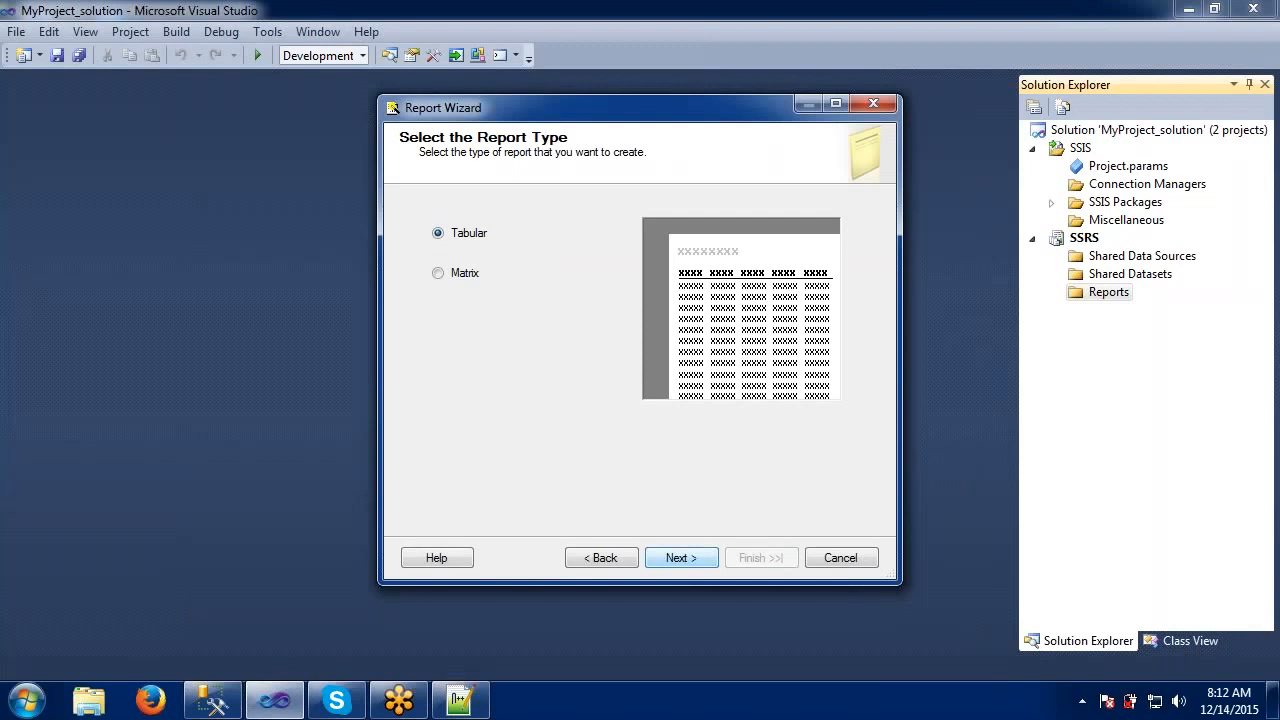
Preview the Matrix report type, choose Tabular instead and continue to the table design
click(437, 273)
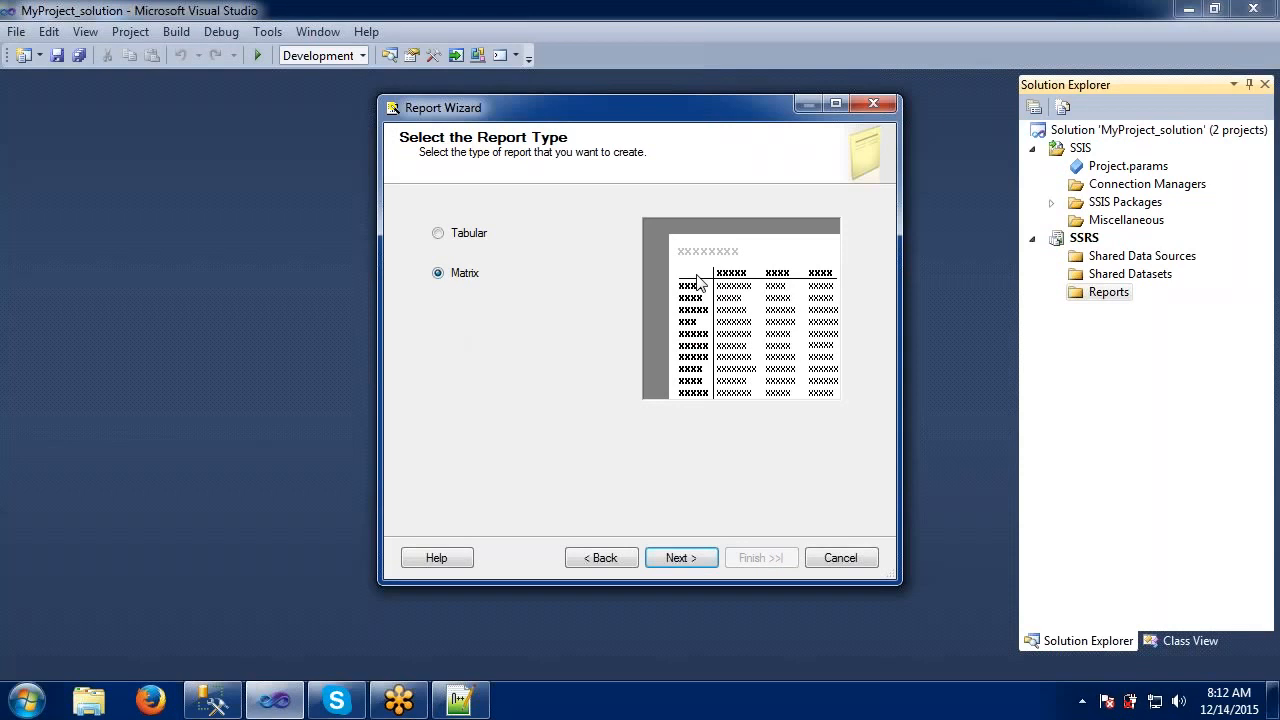
click(439, 235)
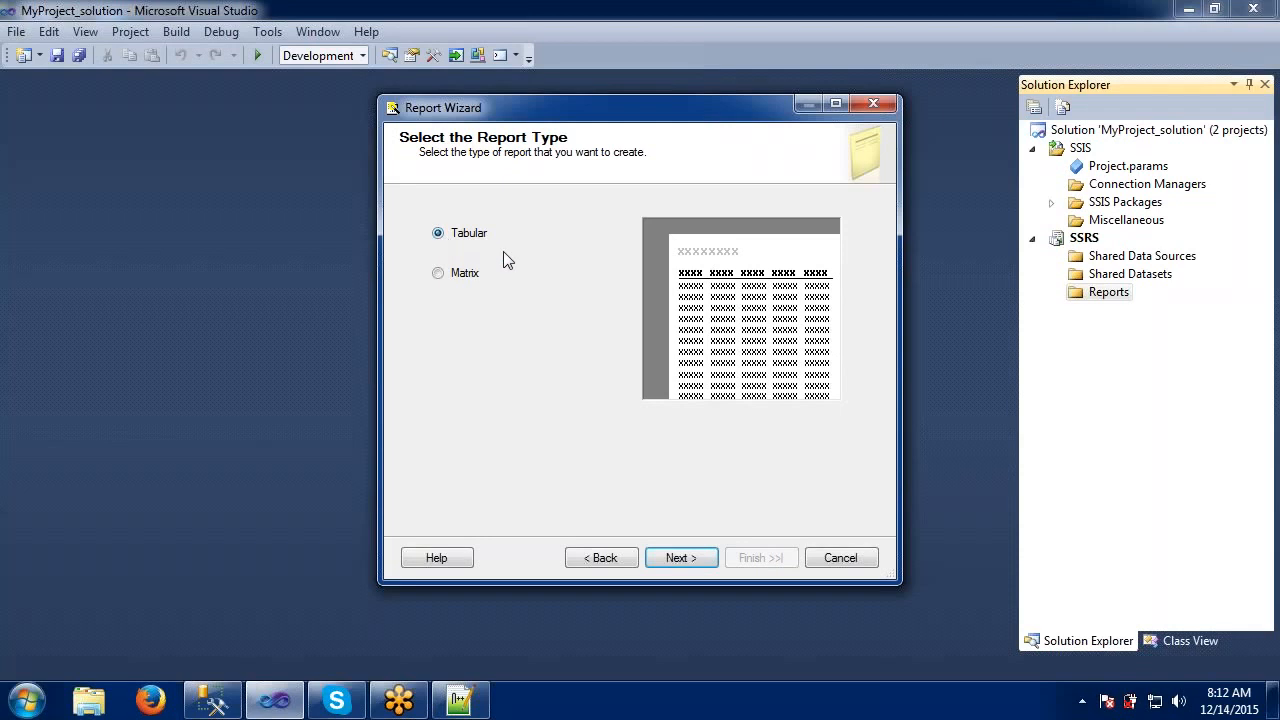
click(678, 560)
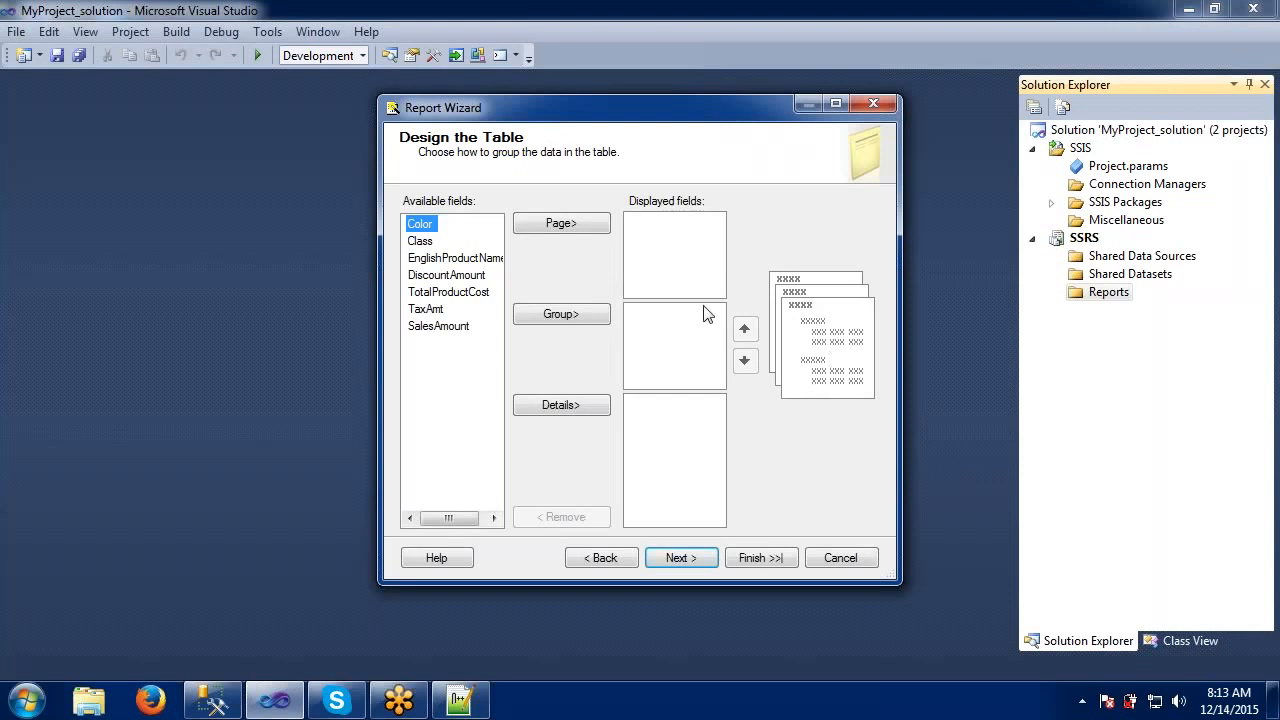
Assign Color to the page level and Class and EnglishProductName to the group level of the table
click(530, 224)
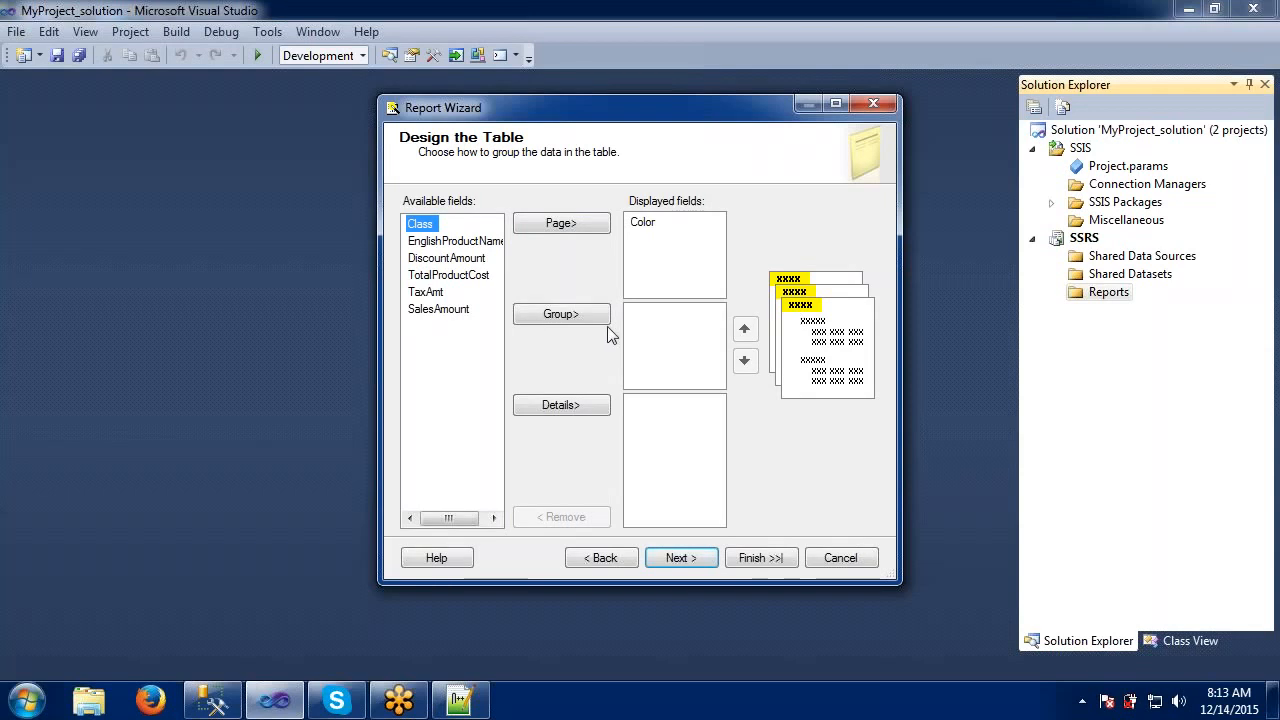
click(567, 320)
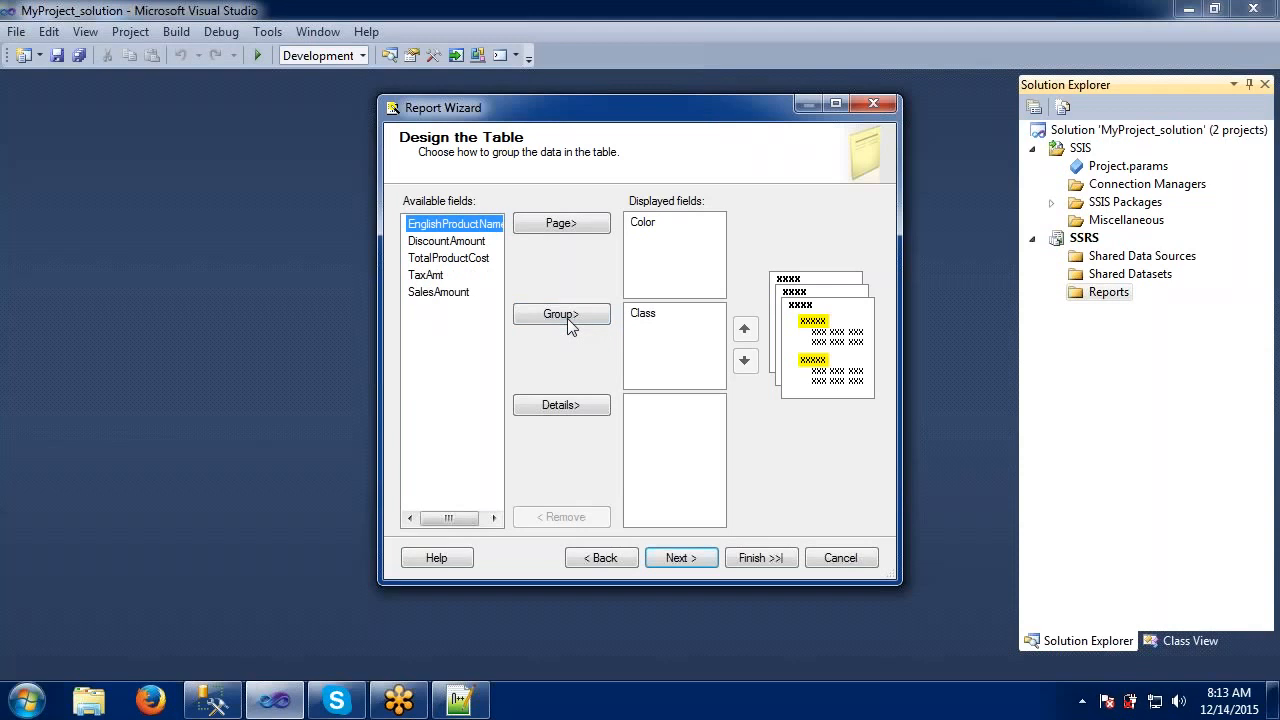
click(567, 318)
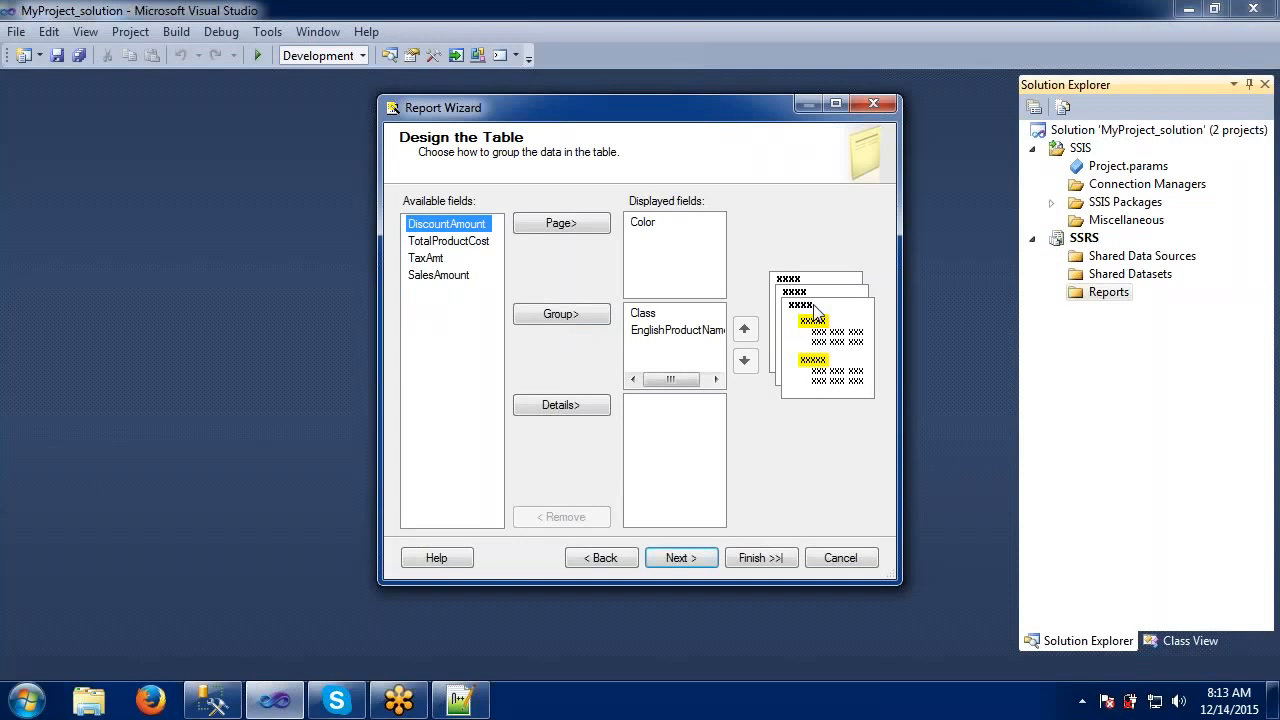
Assign DiscountAmount, TotalProductCost, TaxAmt and SalesAmount to the table details and continue to the table layout
click(561, 405)
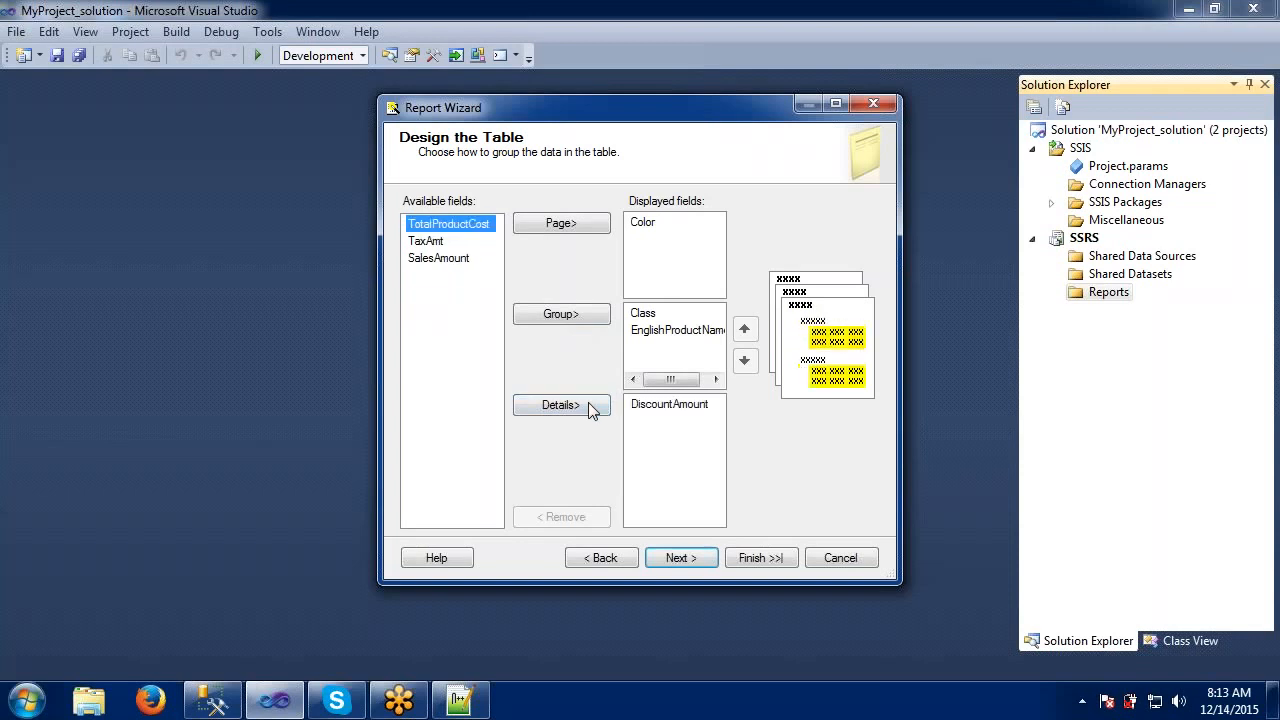
click(561, 405)
click(561, 405)
click(561, 405)
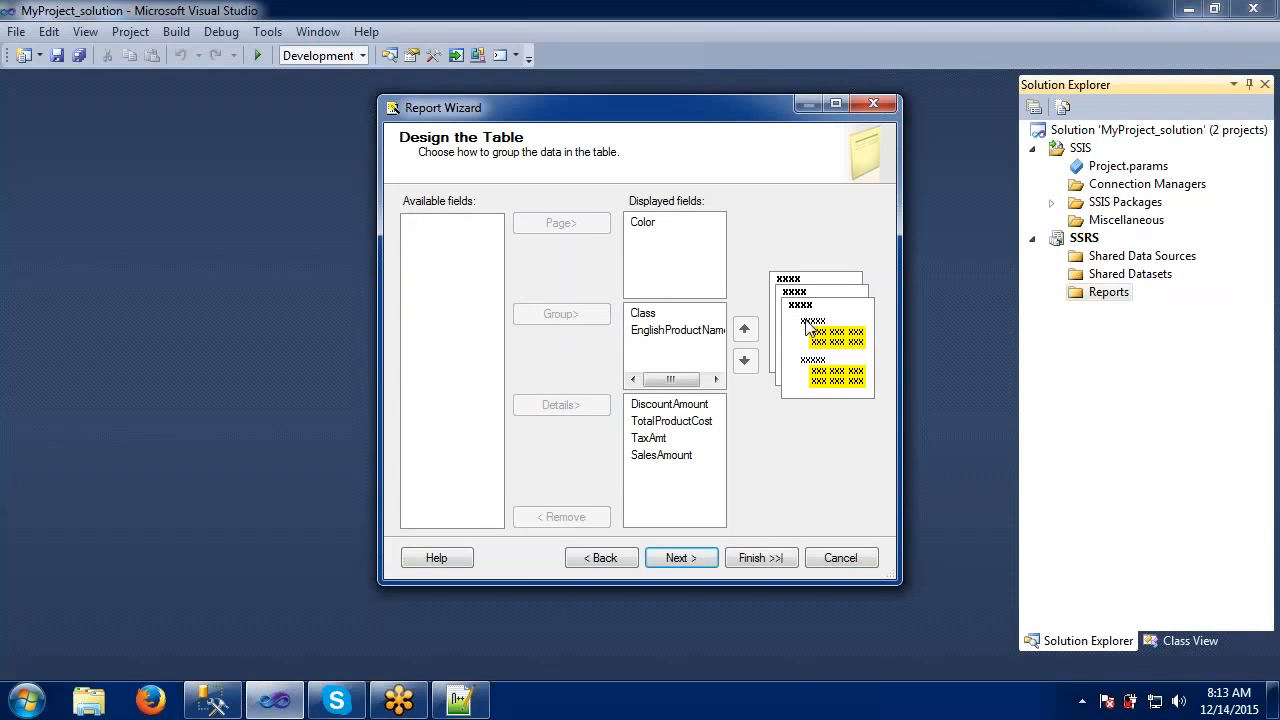
click(668, 562)
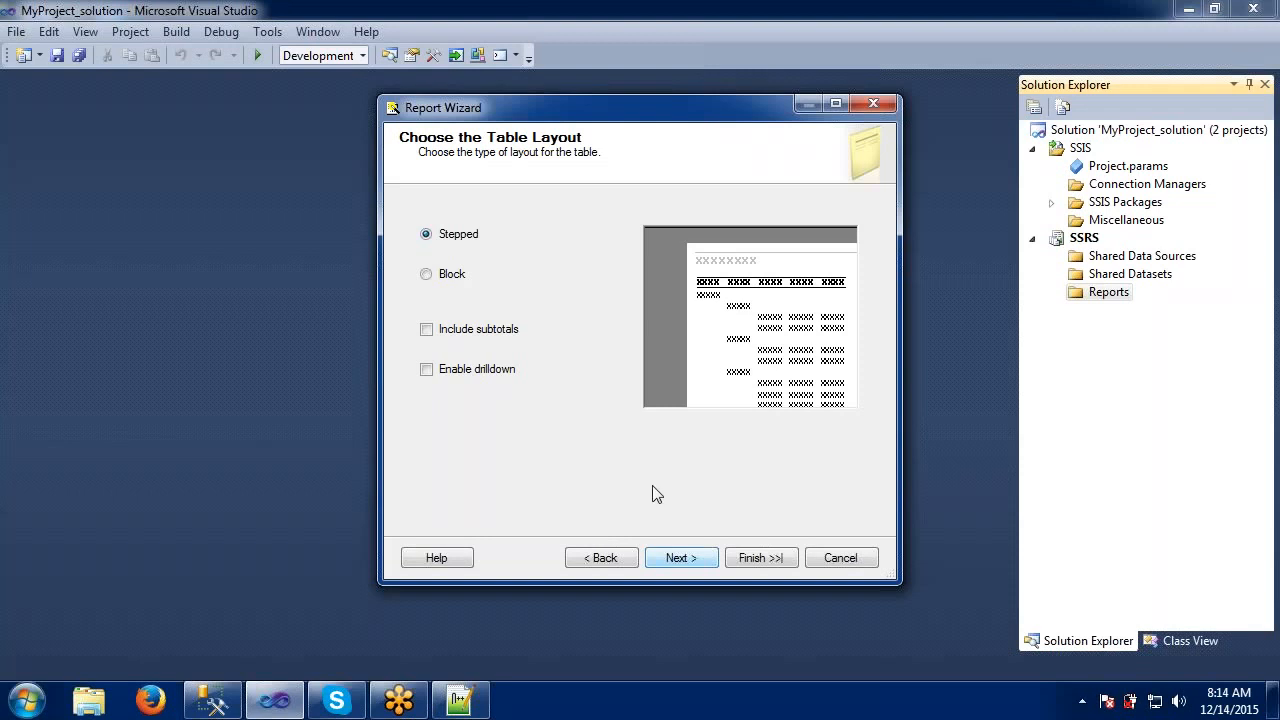
Compare the Block and Stepped layouts, choose Stepped without subtotals or drilldown and continue to the table style
click(427, 276)
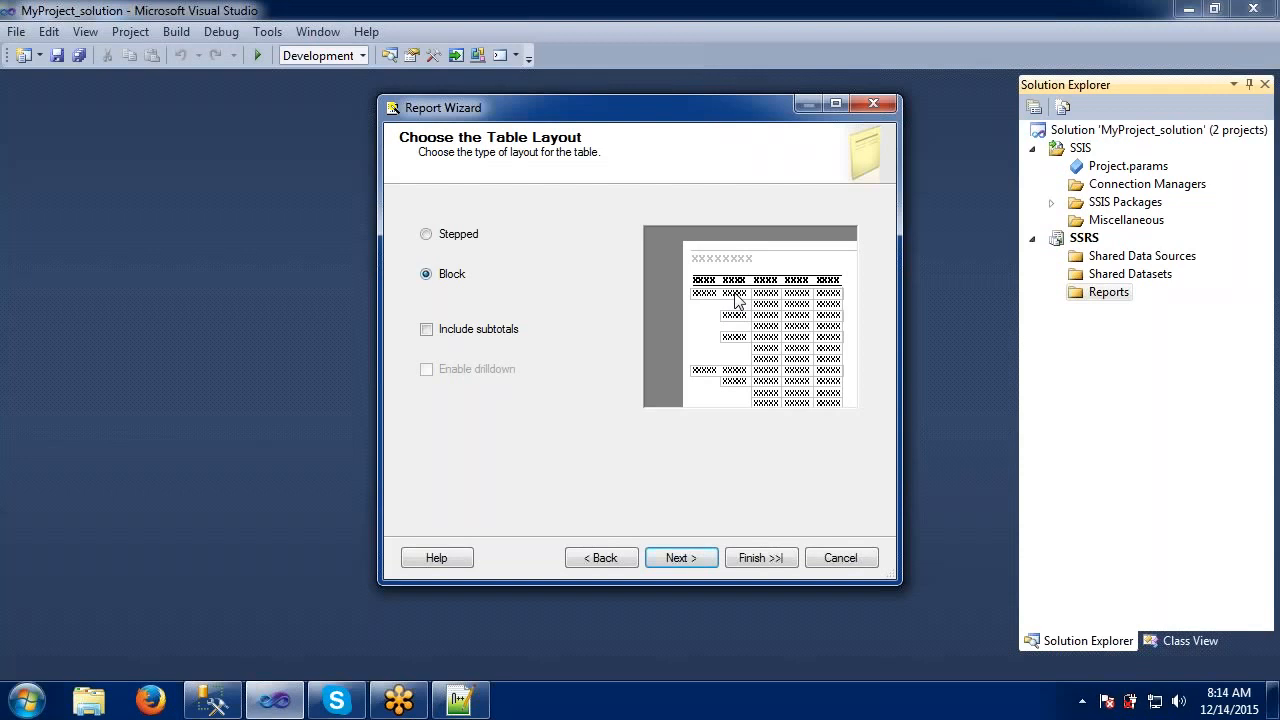
click(427, 236)
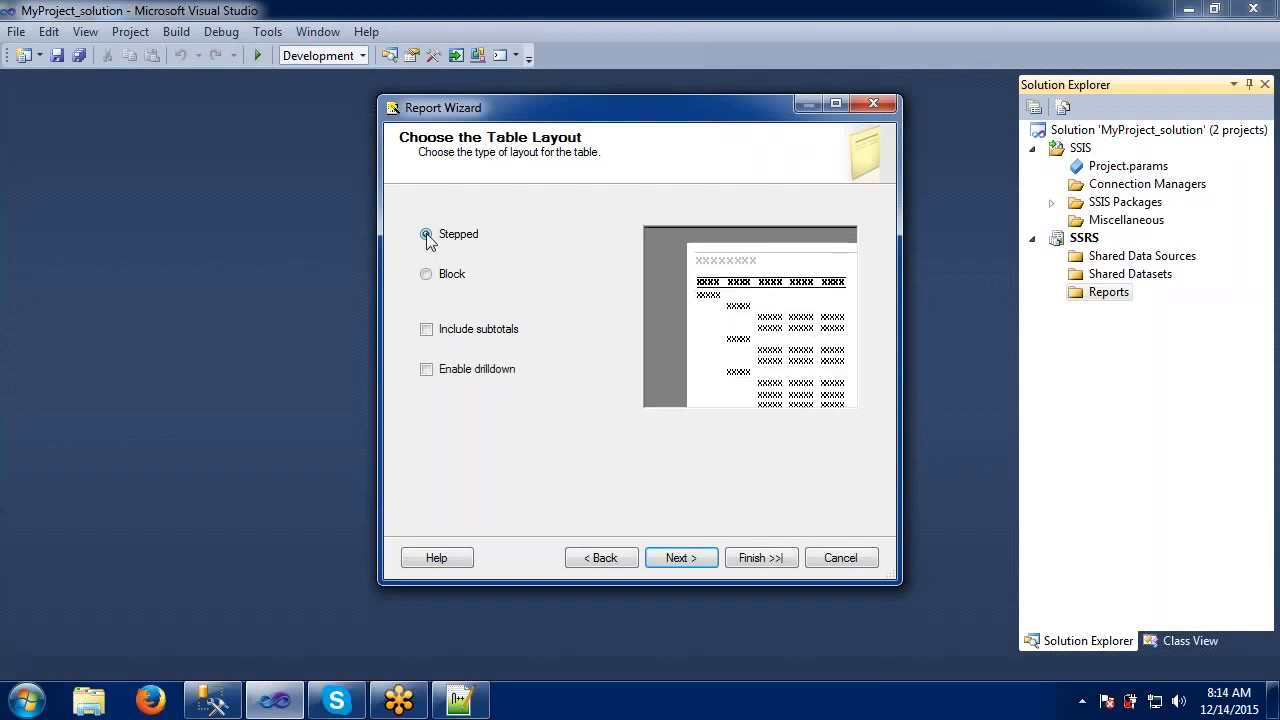
click(427, 275)
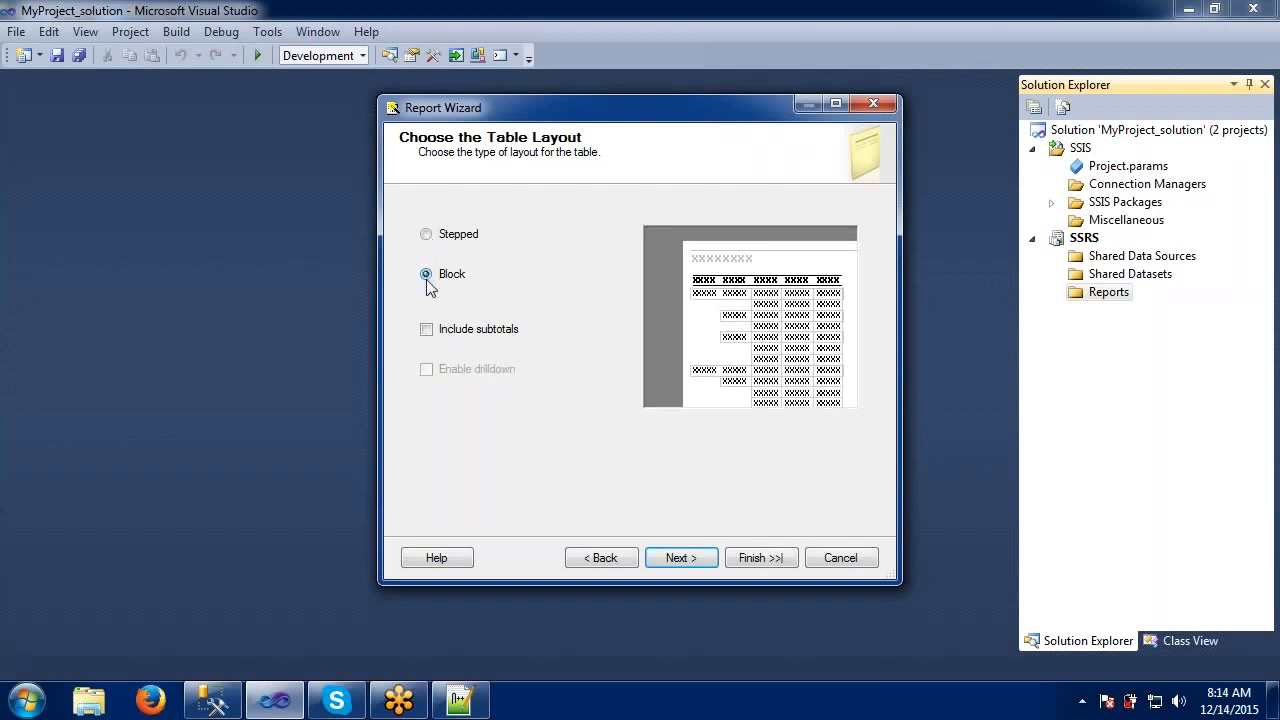
click(427, 331)
click(427, 331)
click(429, 235)
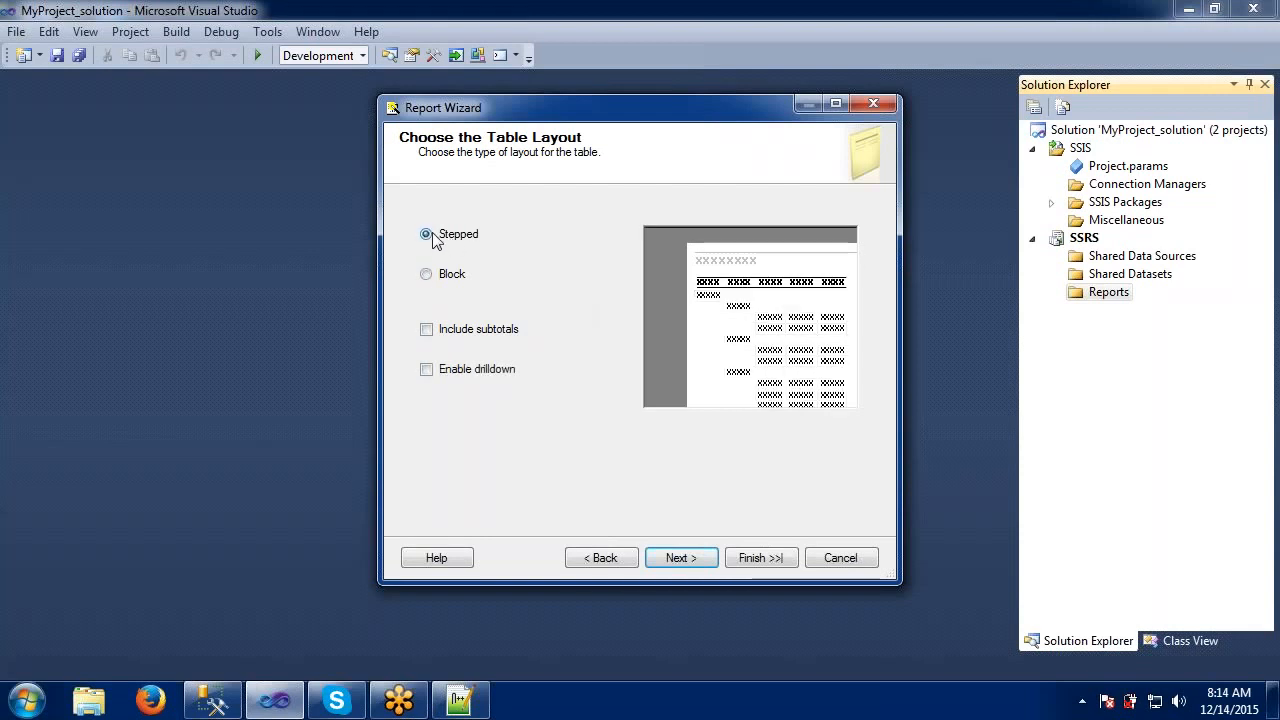
click(682, 558)
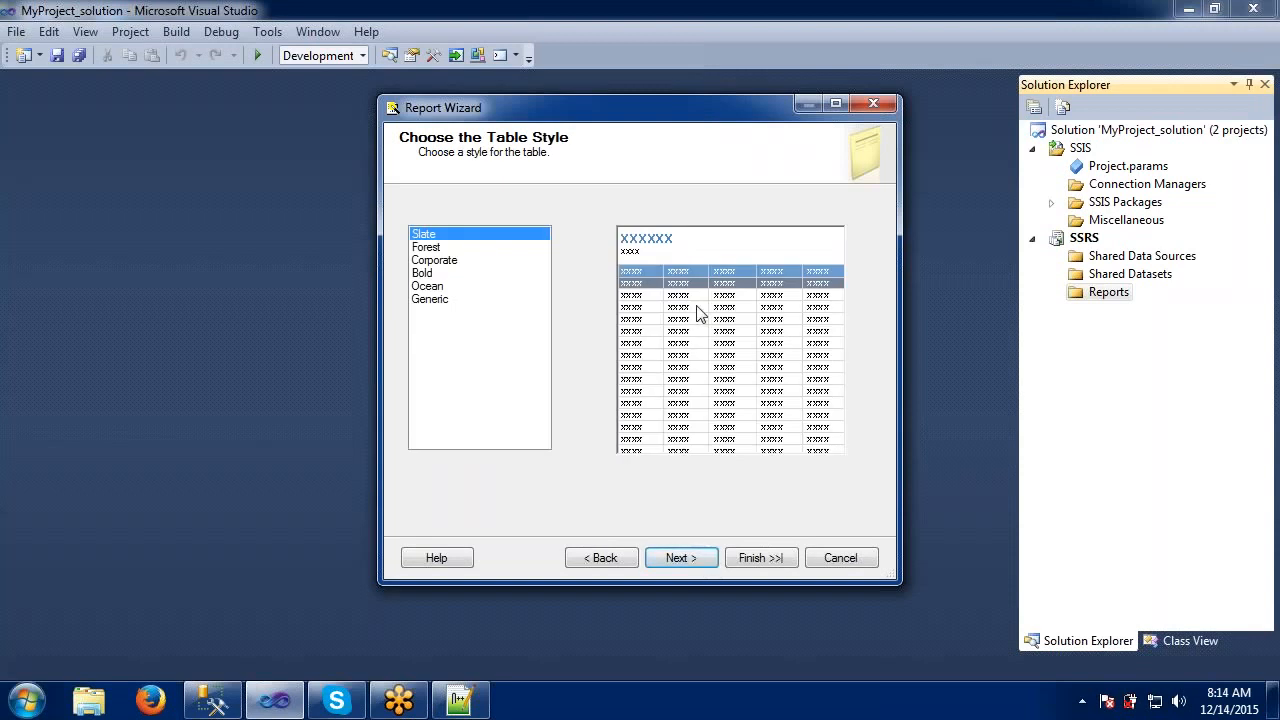
Compare the Forest, Corporate, Bold and Ocean table styles, choose Bold and continue to the wizard's completion page
click(430, 249)
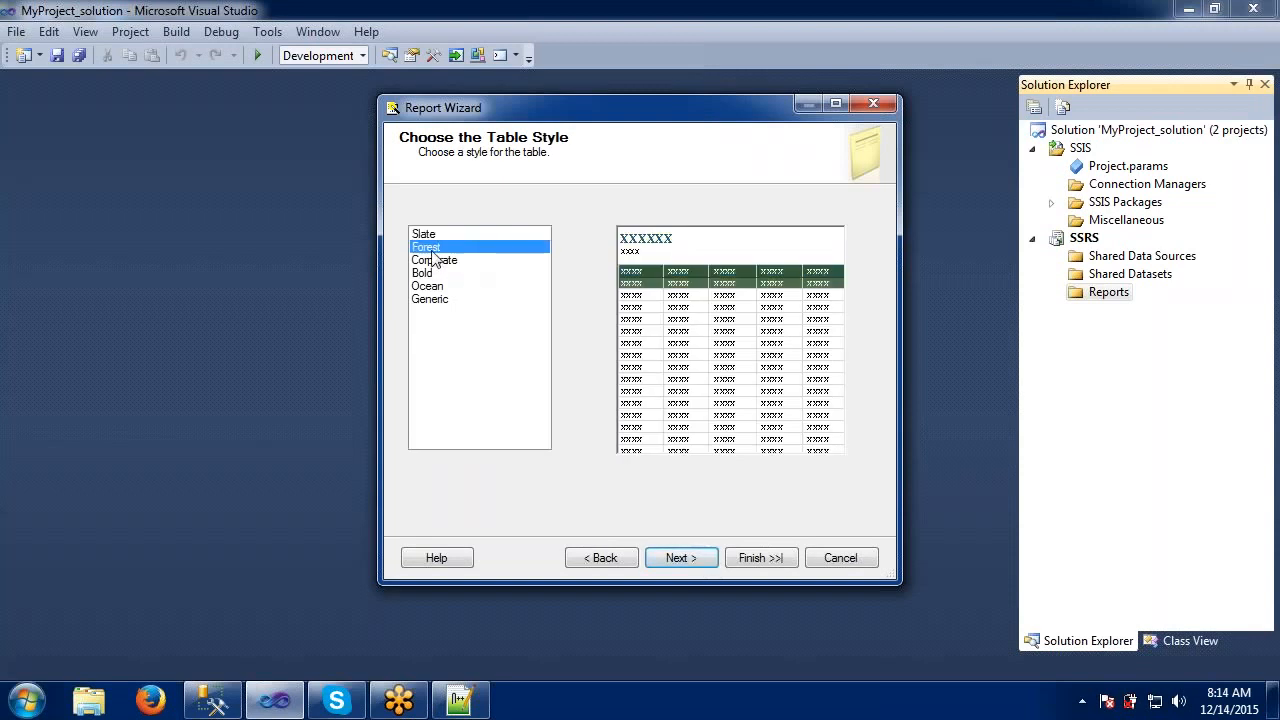
click(432, 261)
click(429, 275)
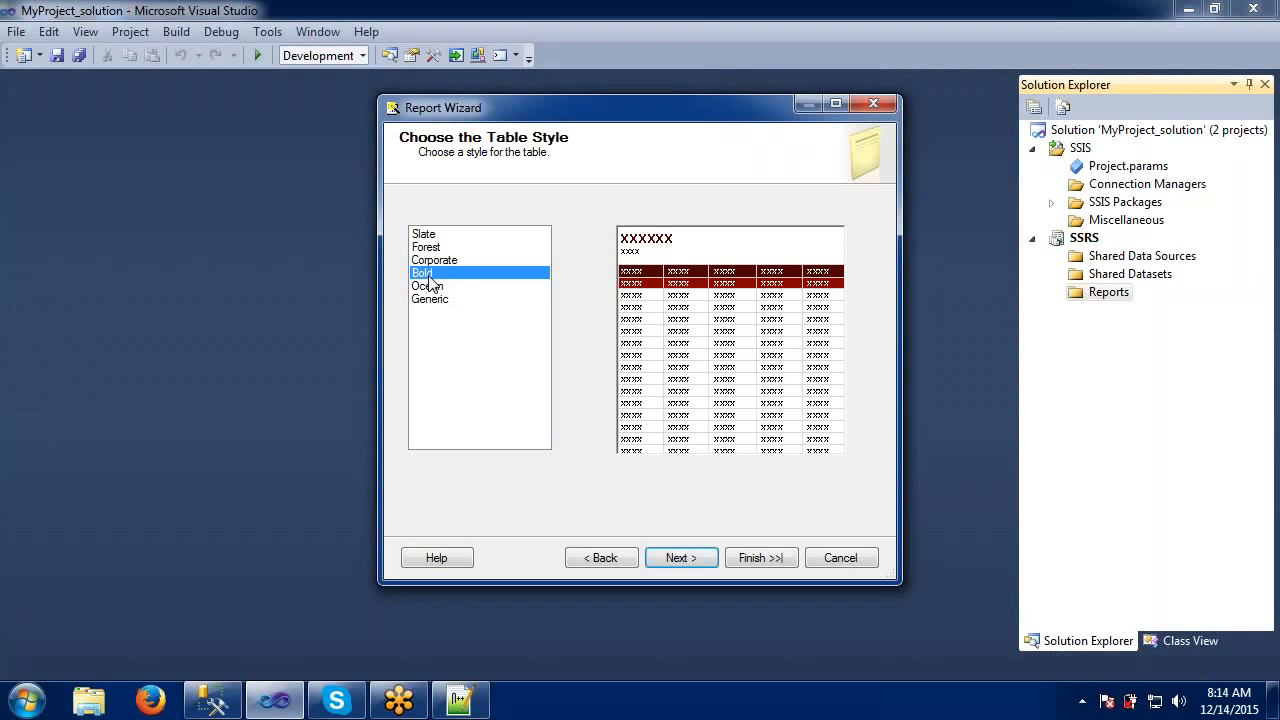
click(430, 285)
key(Up)
click(673, 559)
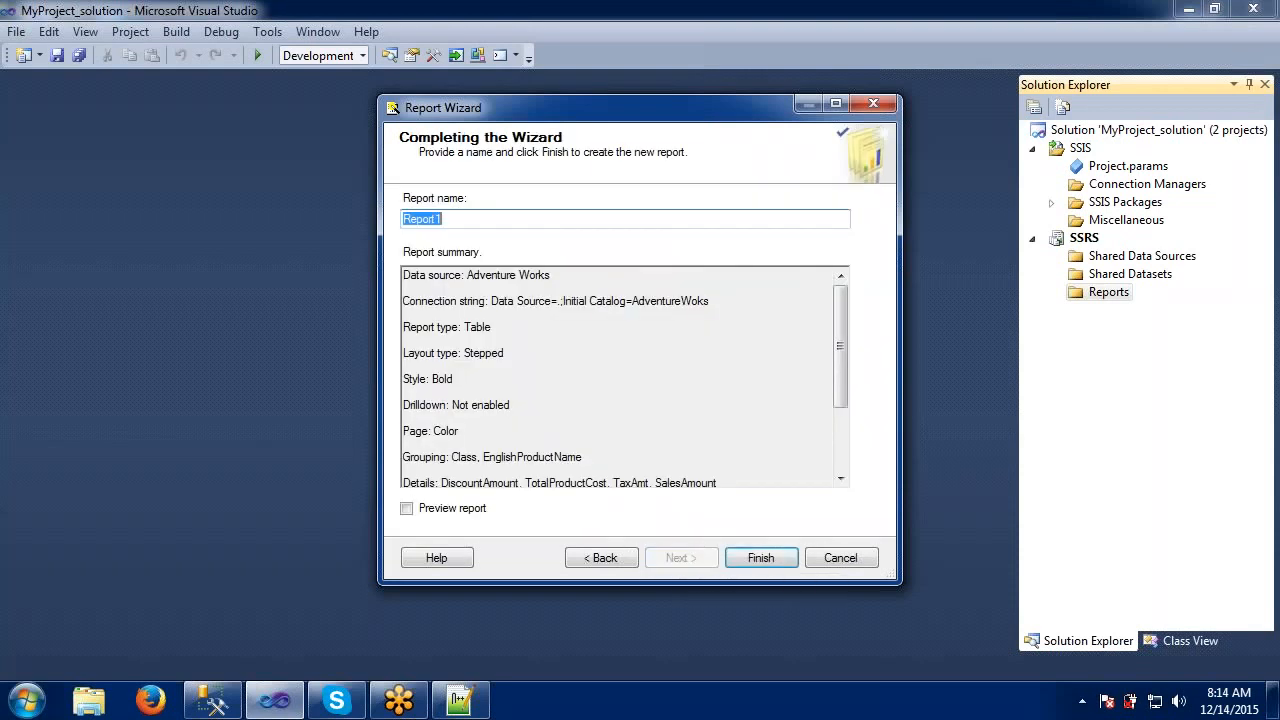
Review the report summary from data source to query and finish the wizard, keeping the report name Report1
mouse_move(840, 351)
mouse_down()
mouse_move(840, 418)
mouse_move(835, 336)
mouse_up()
triple_click(405, 277)
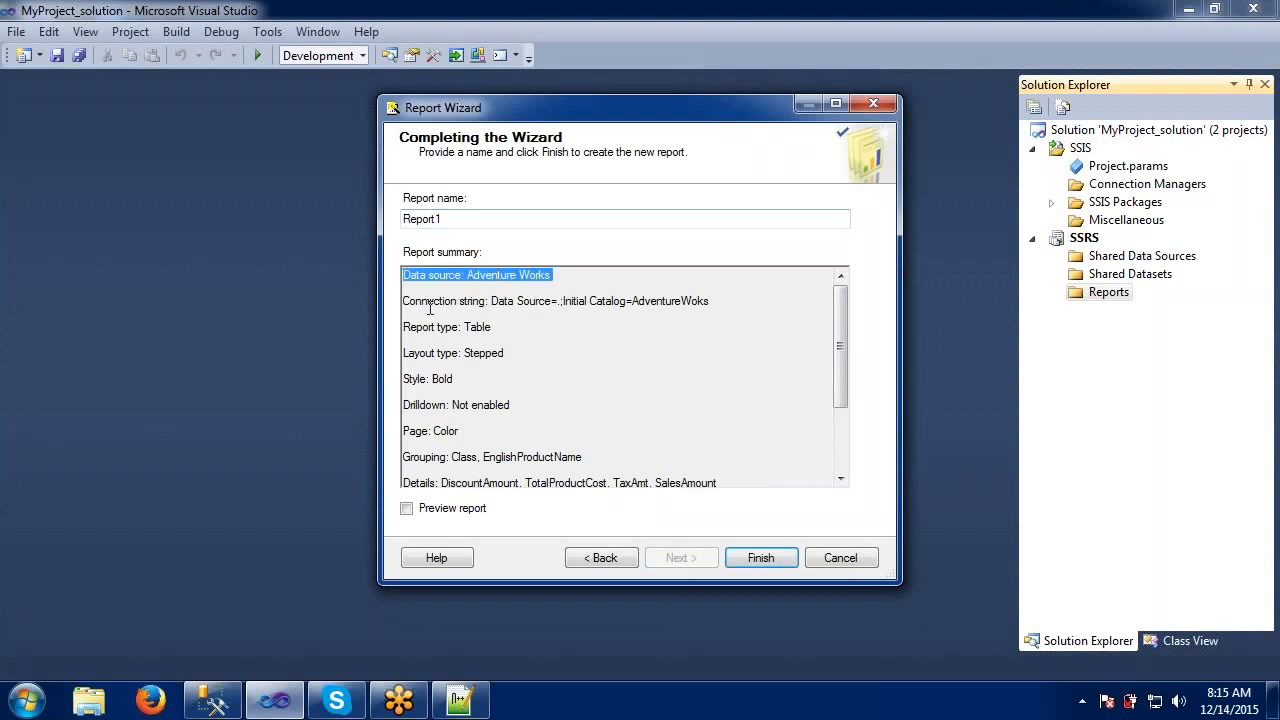
click(612, 303)
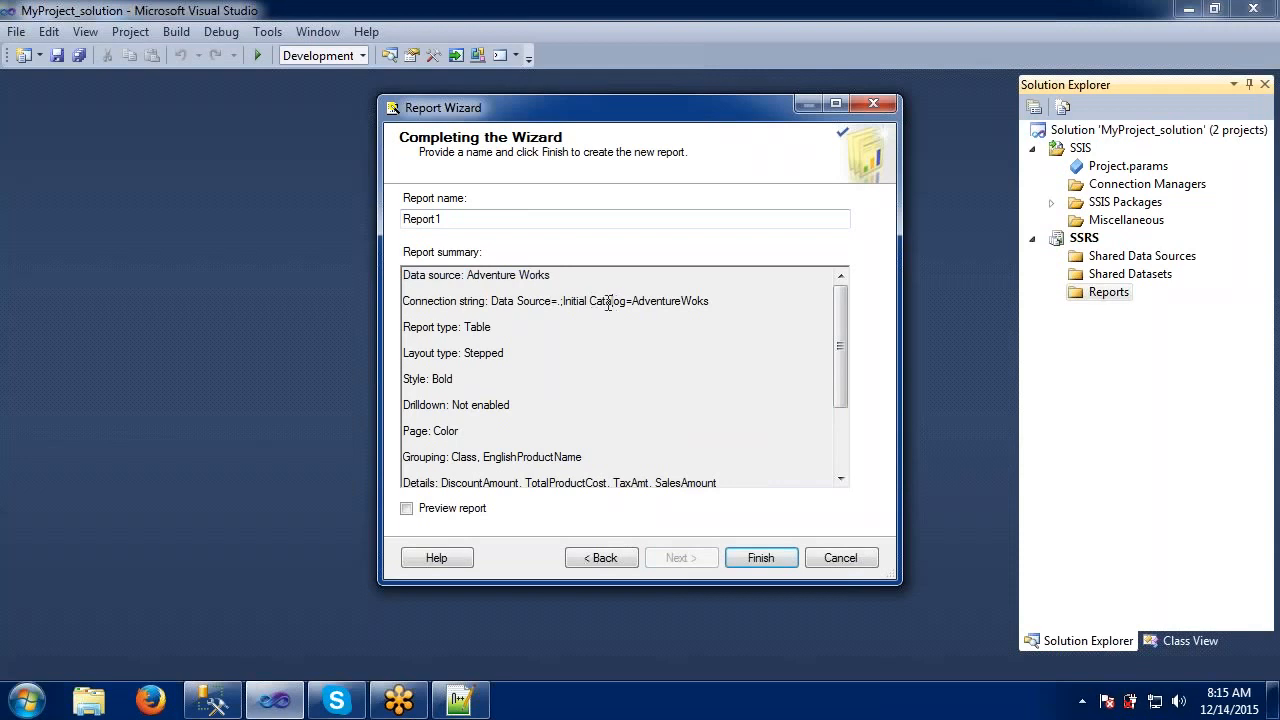
double_click(476, 327)
double_click(480, 353)
drag(432, 379, 520, 405)
click(433, 443)
drag(835, 332, 839, 428)
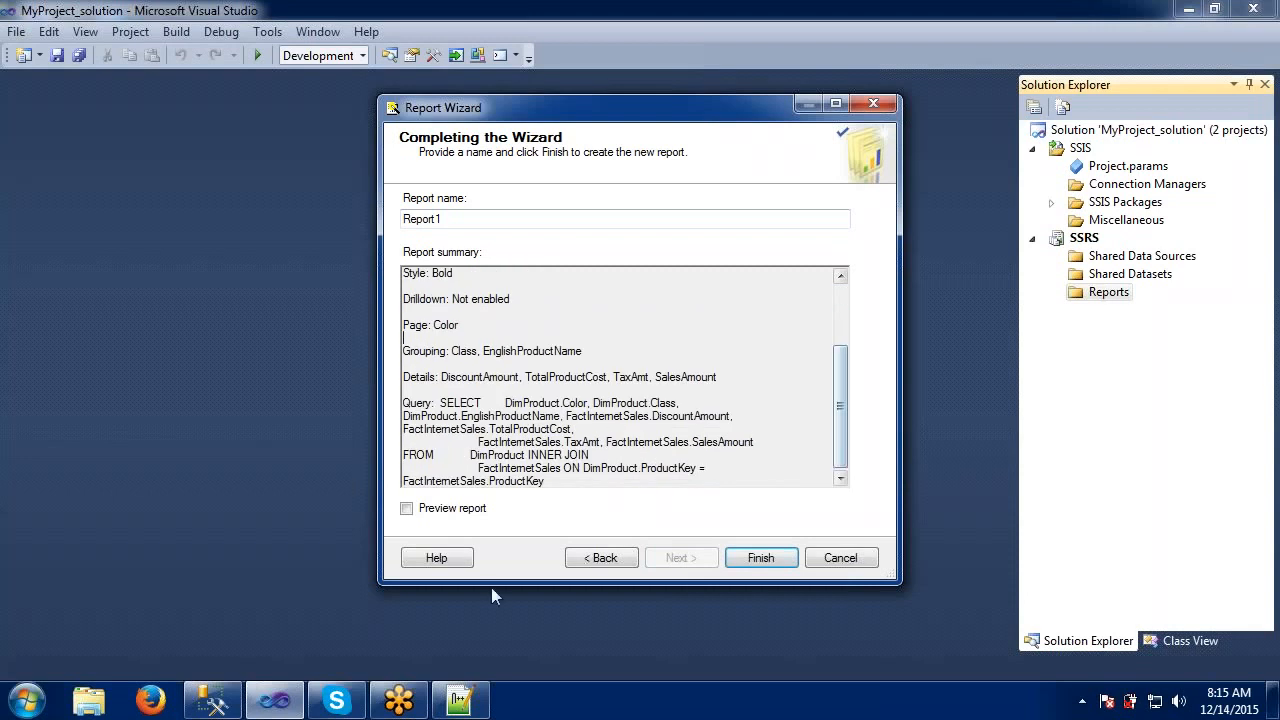
click(752, 558)
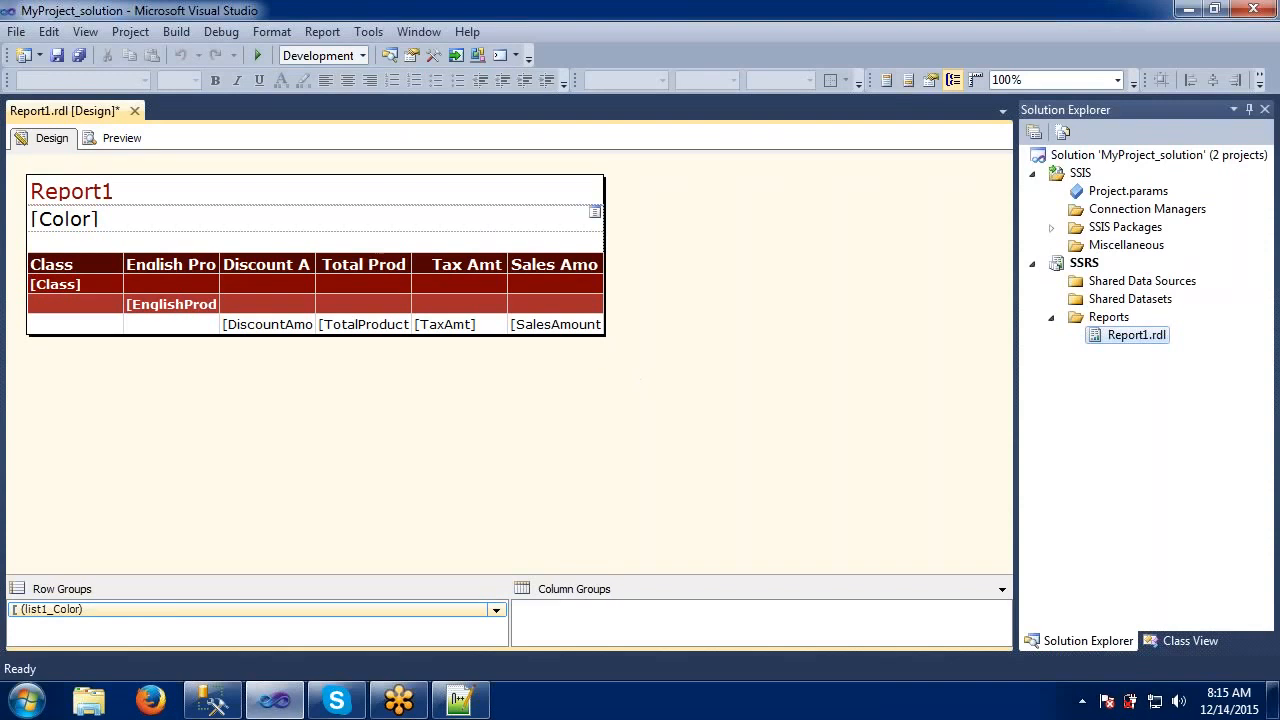
Preview Report1 and page through it up to page 4 to examine the color-based pages
click(122, 140)
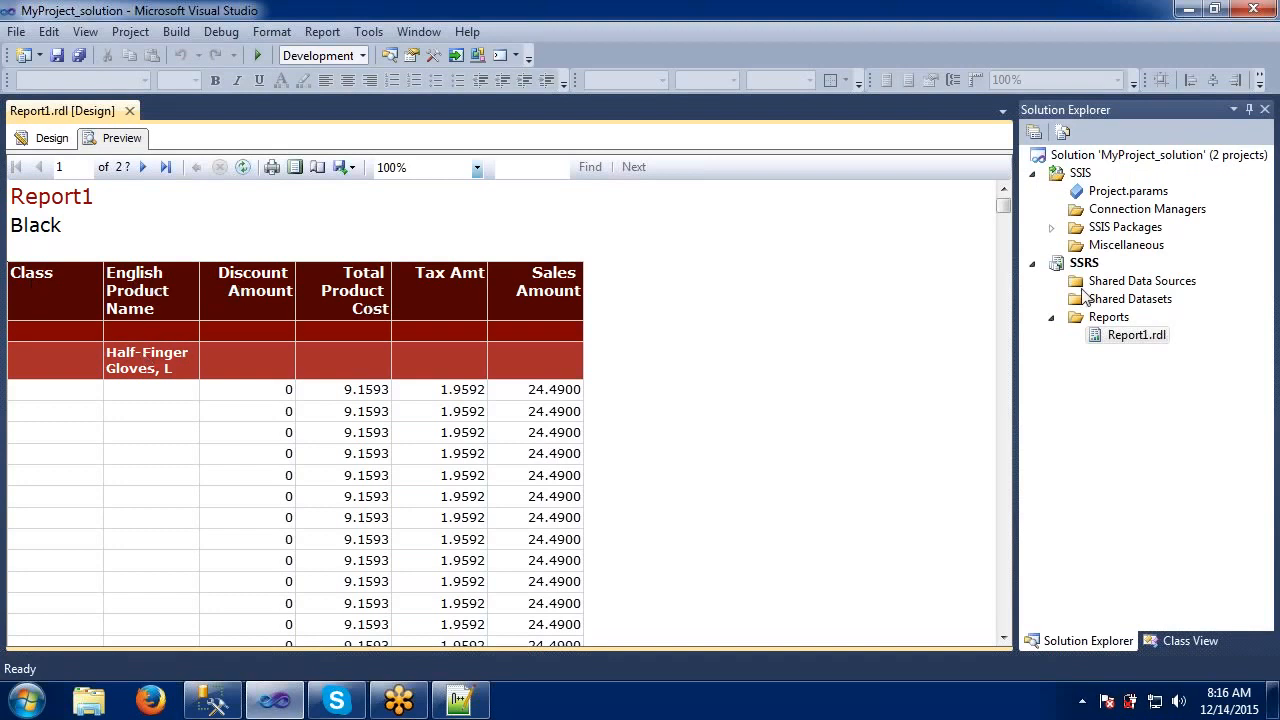
drag(1004, 222, 1003, 251)
click(1004, 191)
click(141, 170)
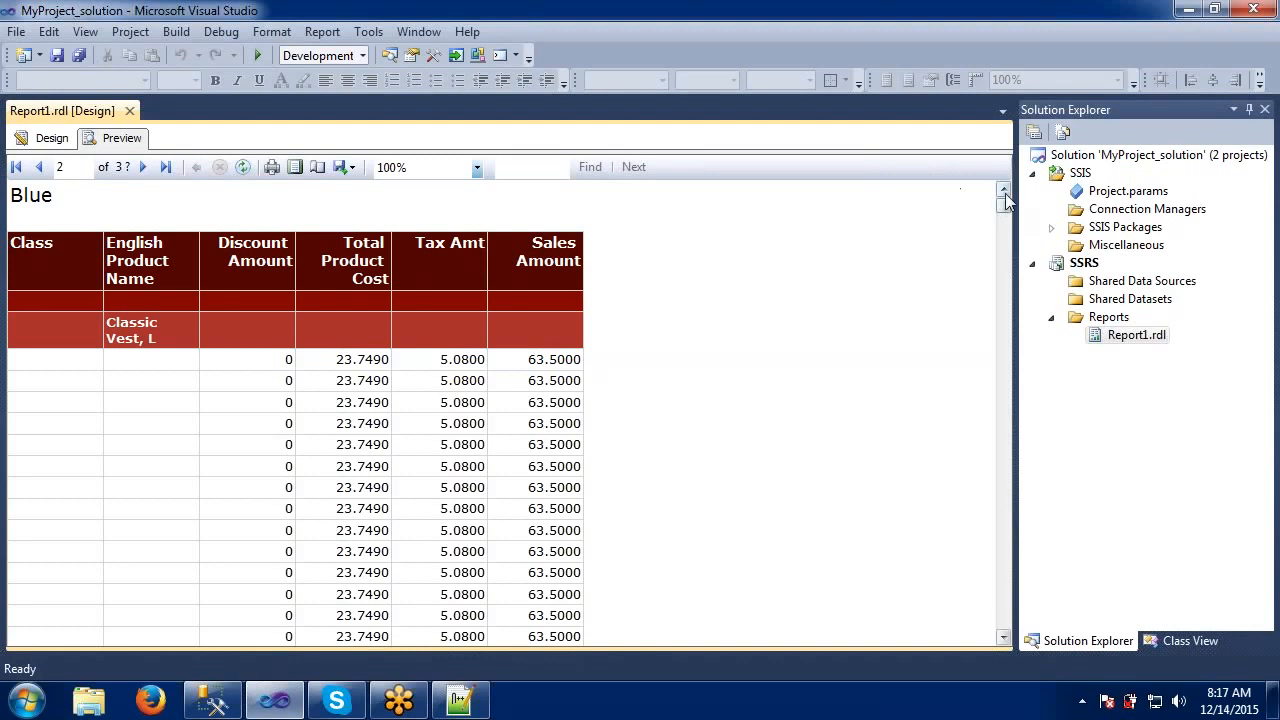
click(142, 167)
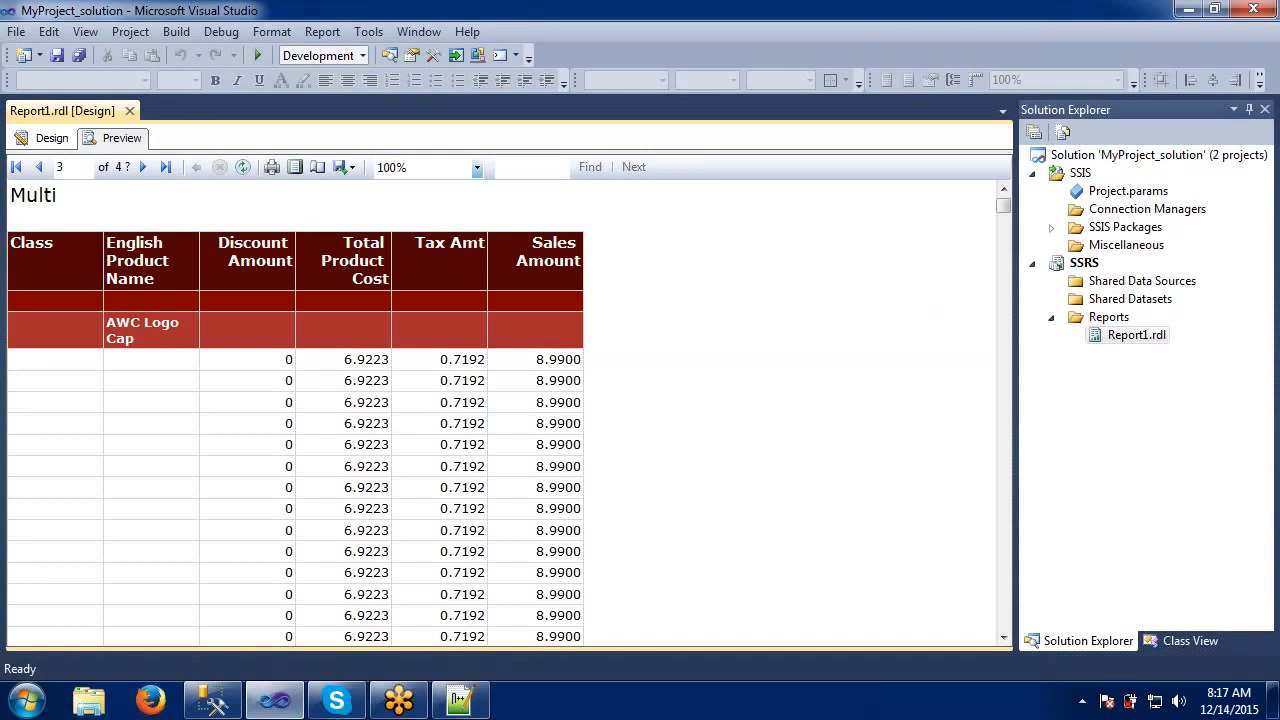
click(143, 169)
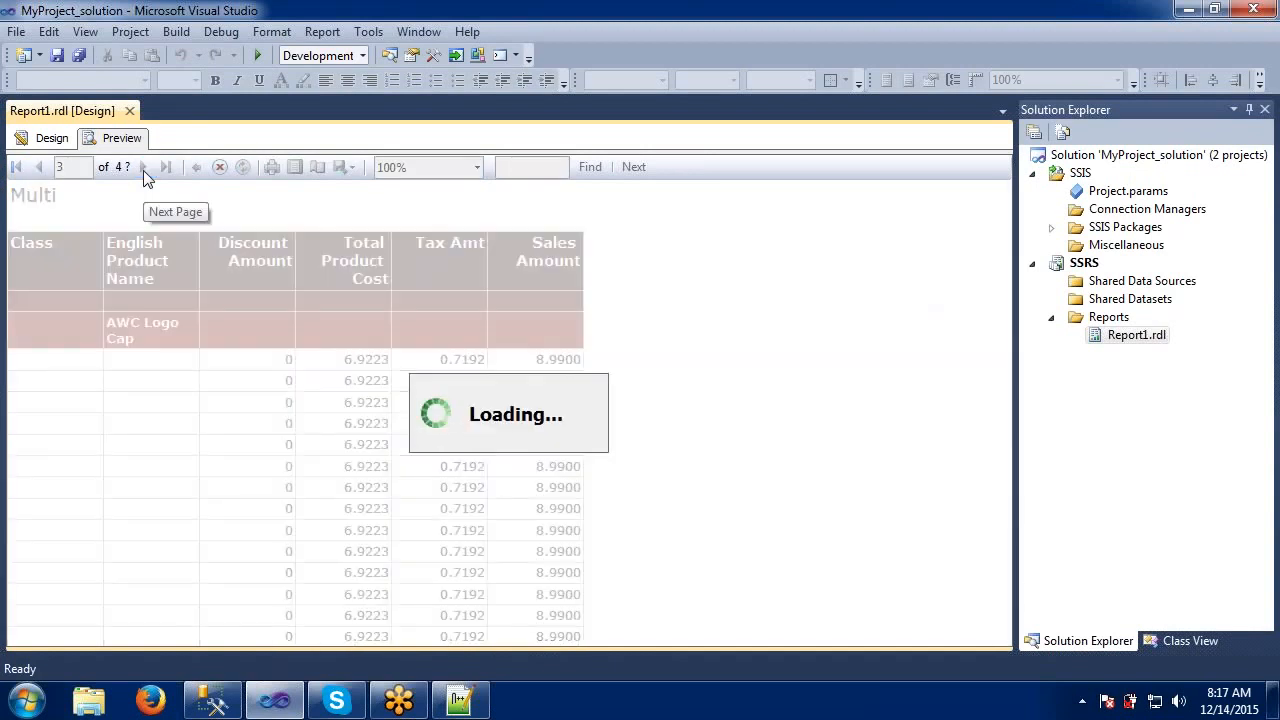
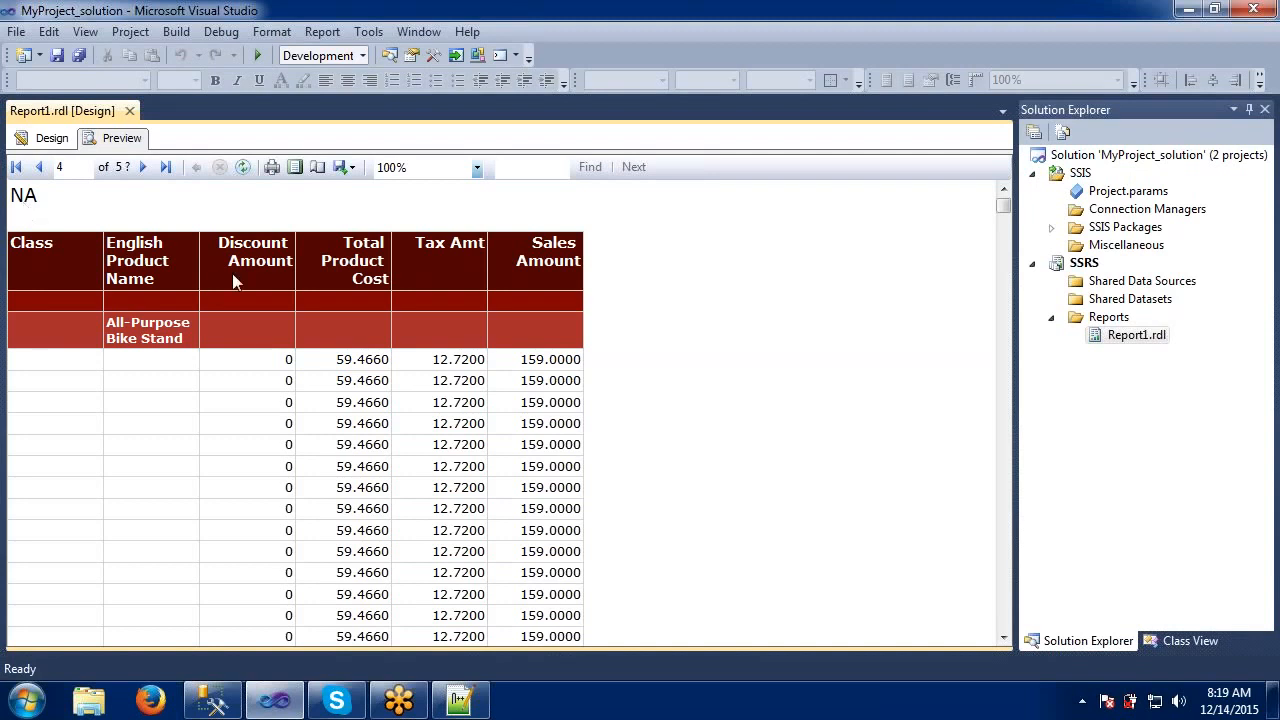
Export the previewed report as a PDF named Report1 to the Desktop and show the desktop
click(351, 168)
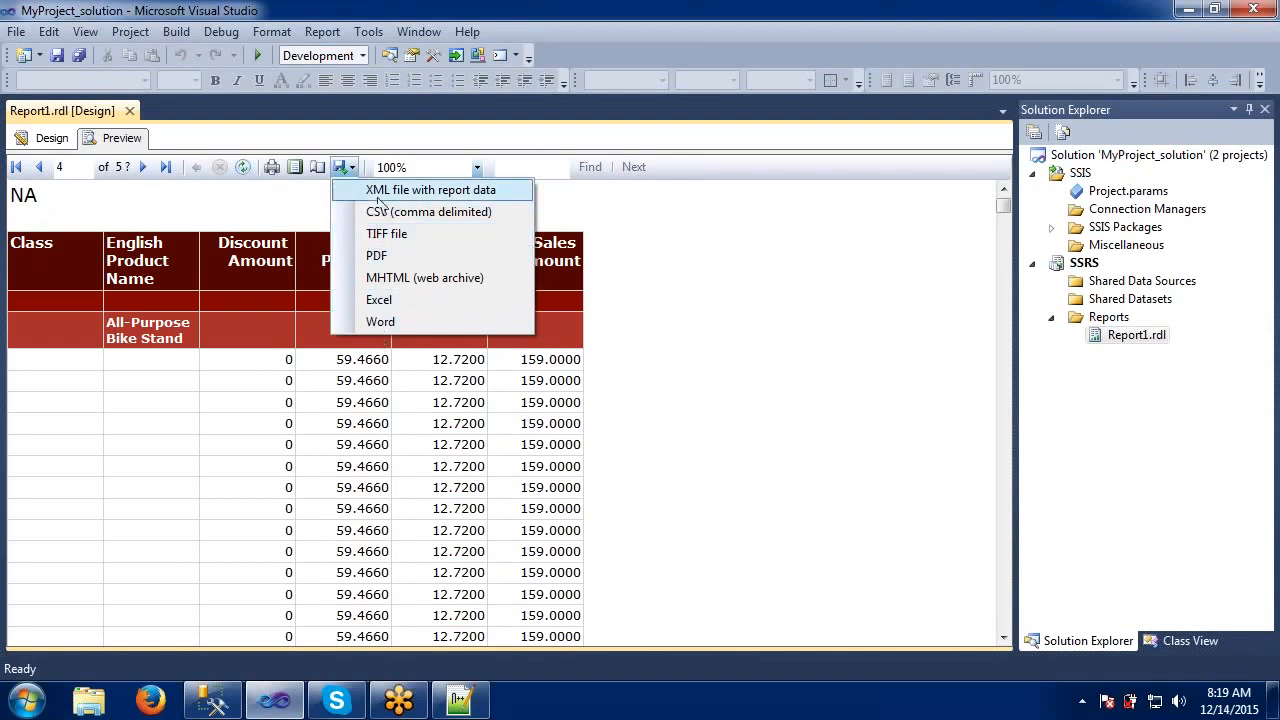
click(379, 257)
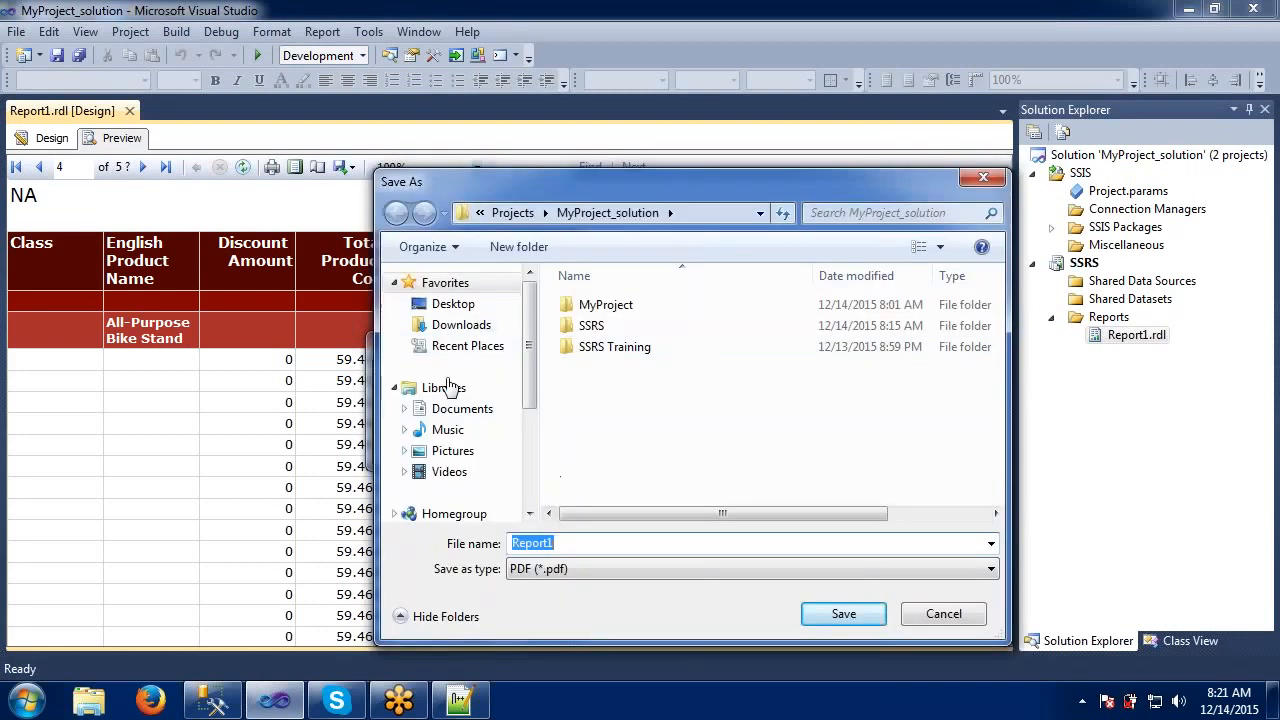
click(452, 305)
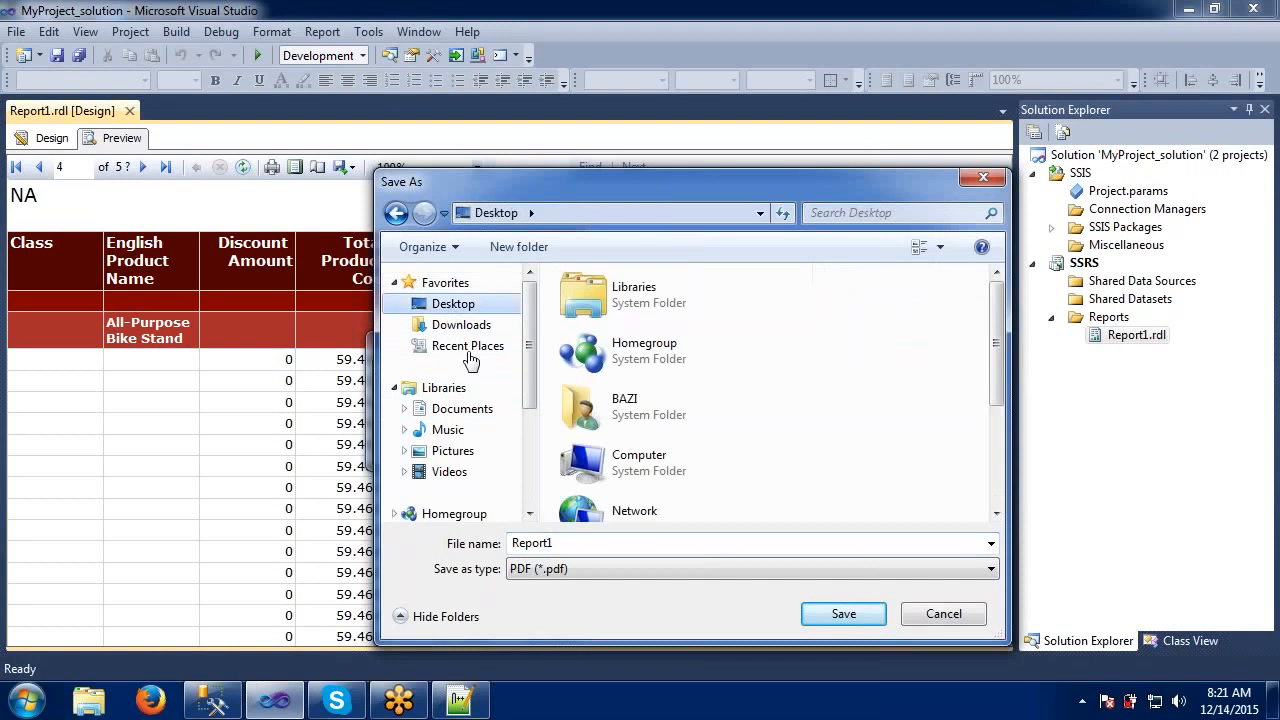
double_click(565, 541)
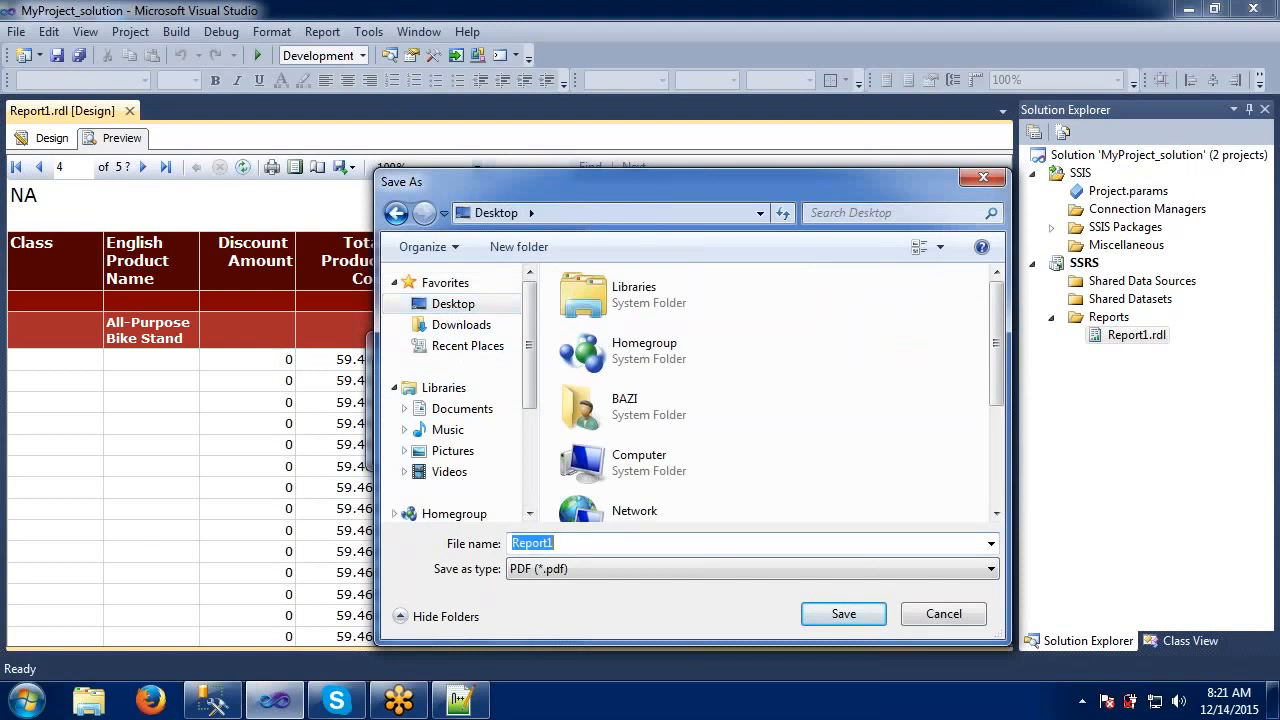
click(820, 611)
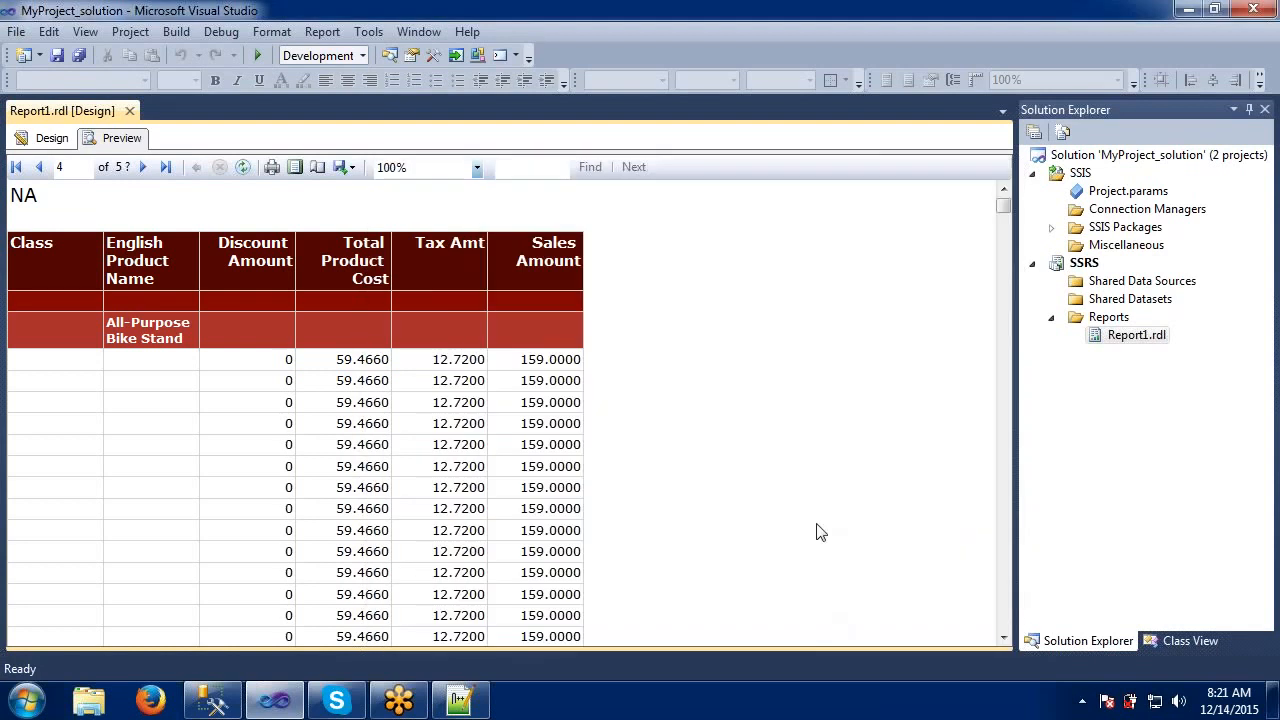
key(super+d)
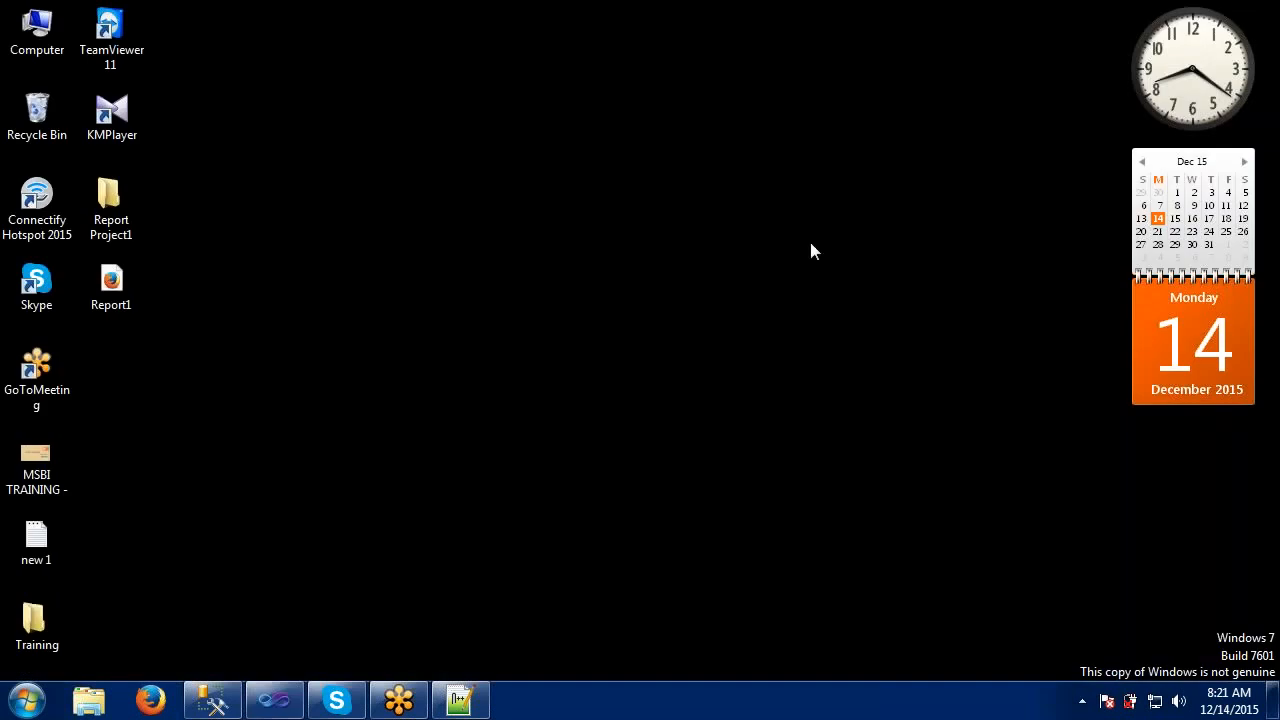
click(121, 282)
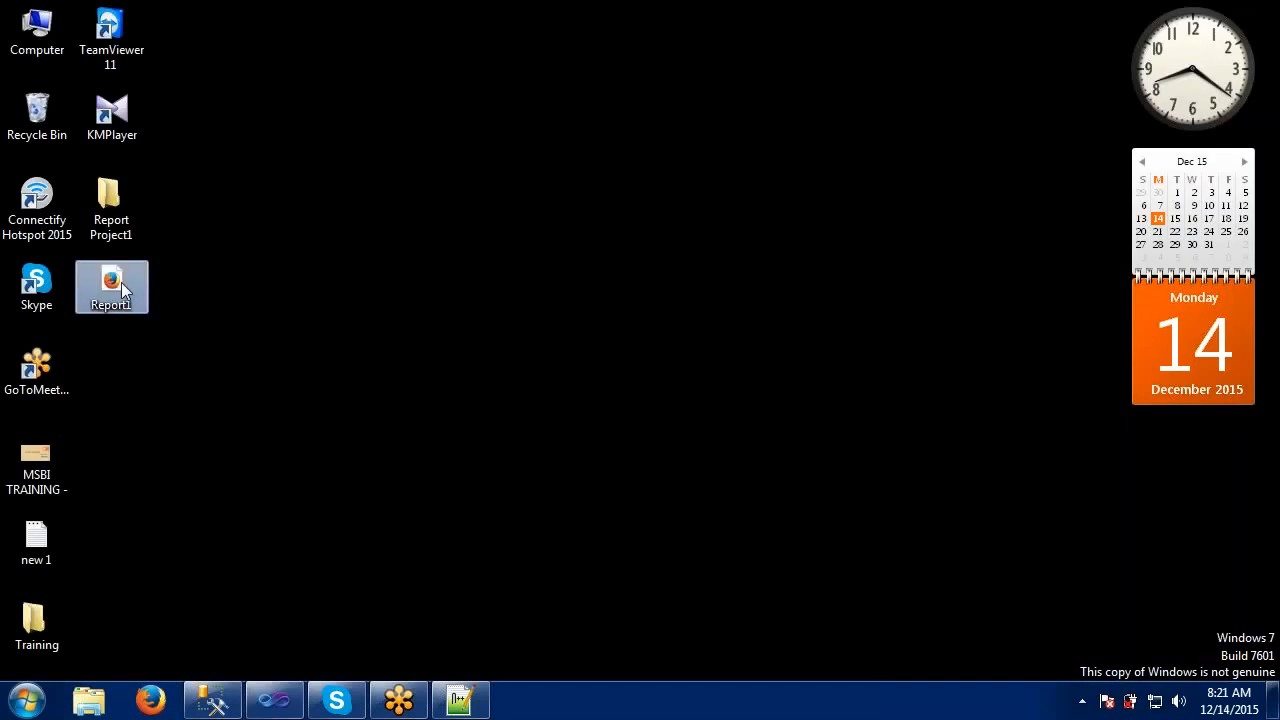
right_click(121, 282)
mouse_move(193, 348)
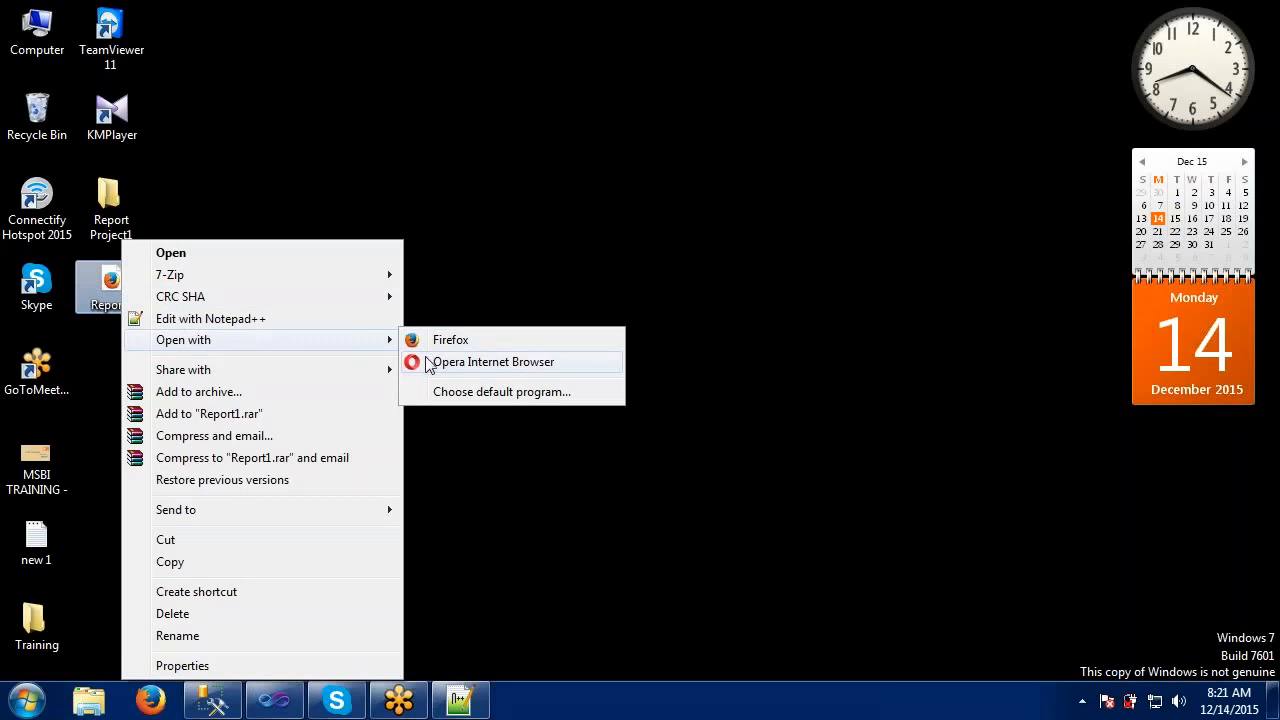
click(446, 393)
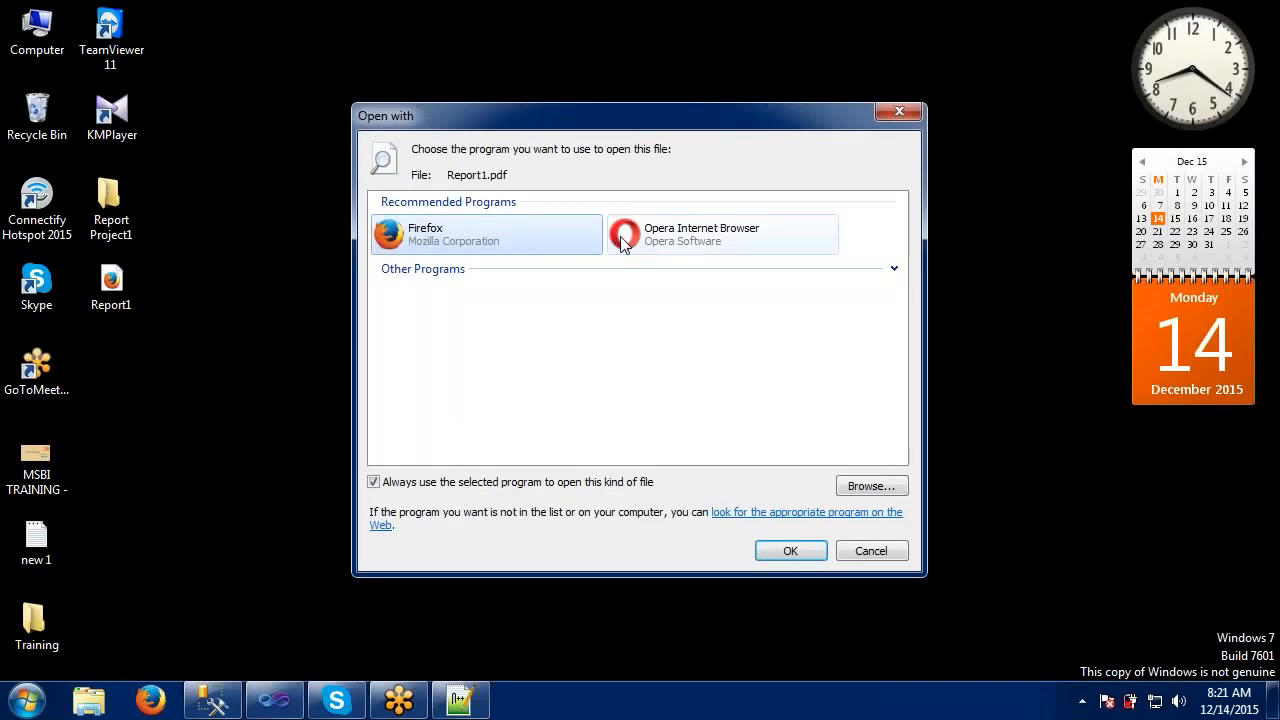
click(510, 270)
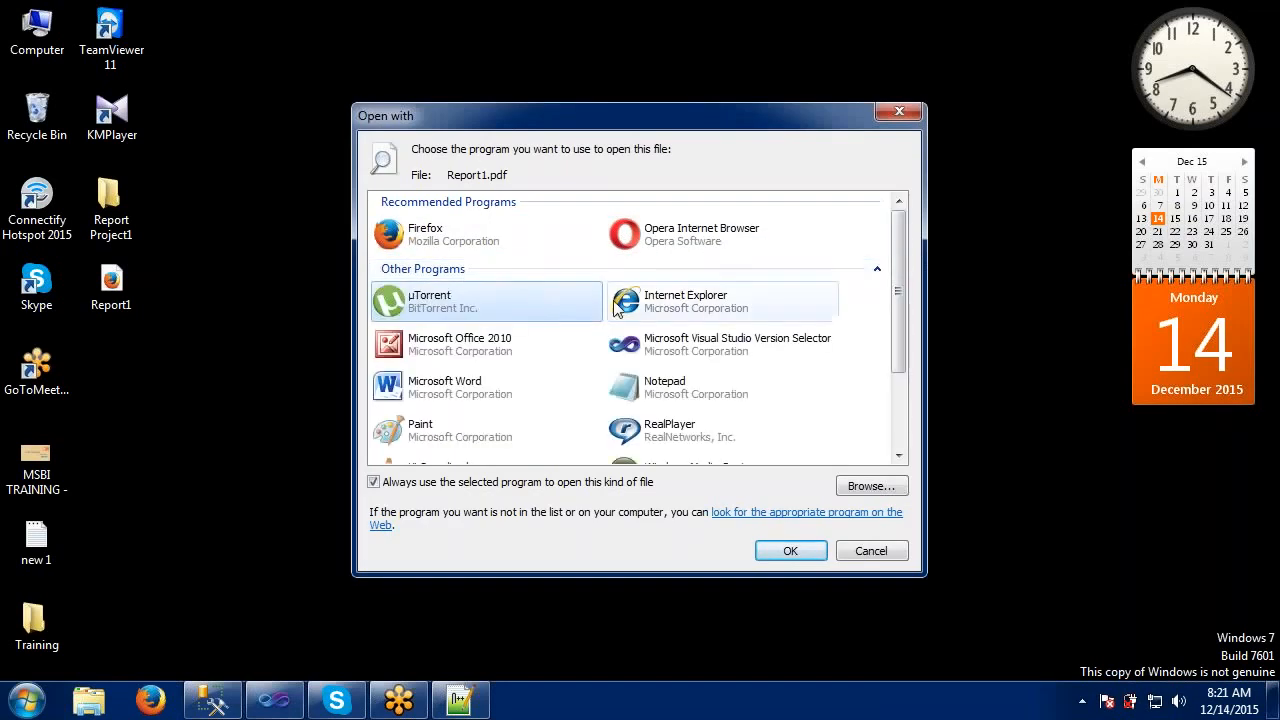
drag(900, 314, 895, 398)
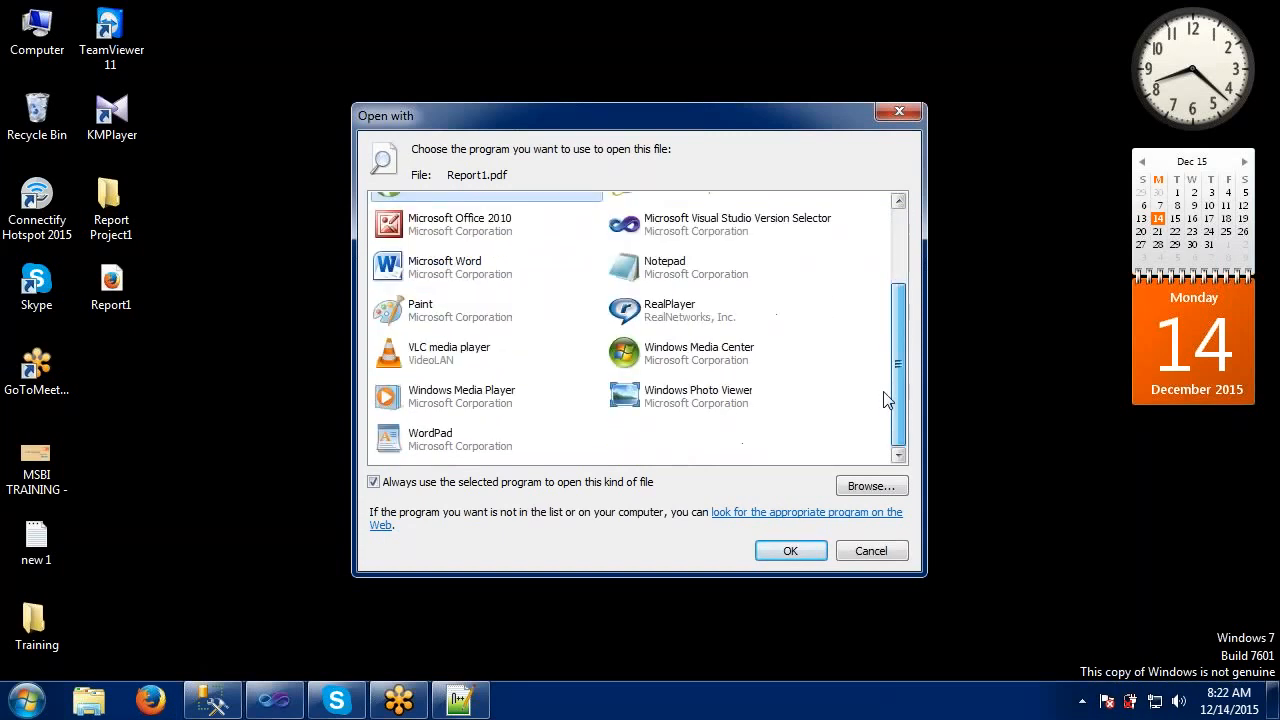
click(852, 550)
Open the exported Report1 PDF in Firefox, examine its pages, close it and return to Visual Studio
click(108, 288)
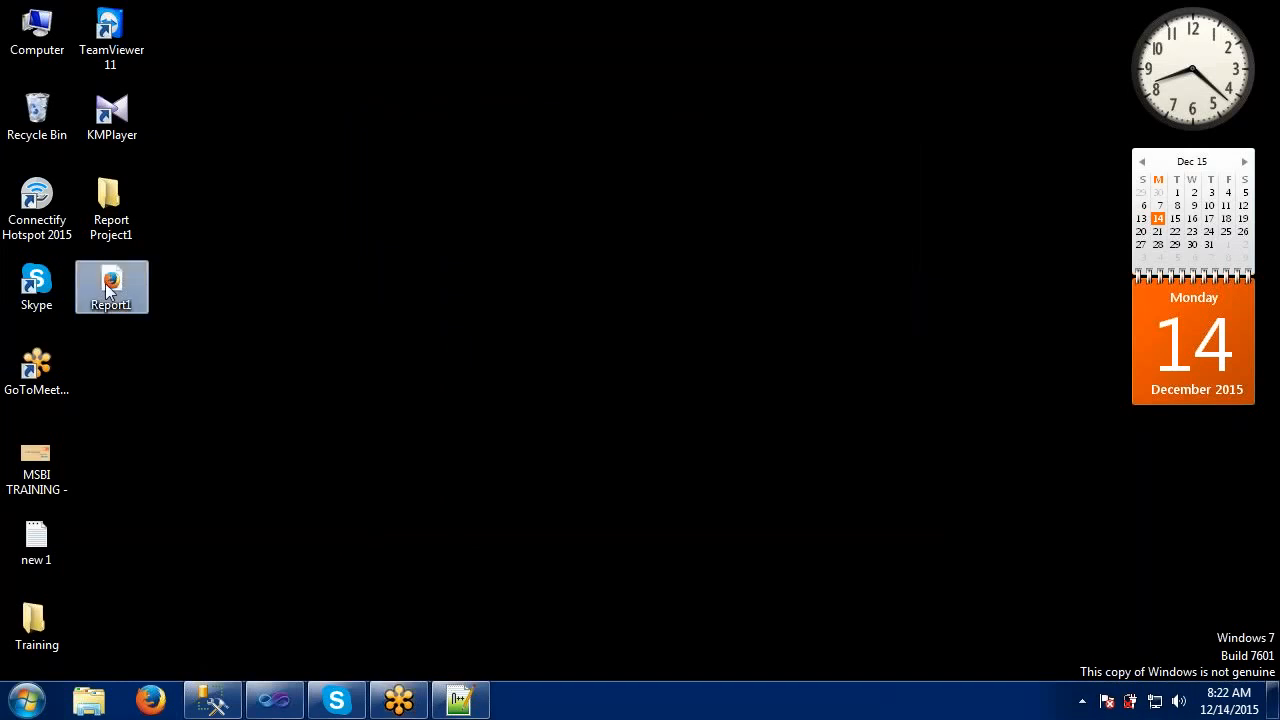
click(662, 305)
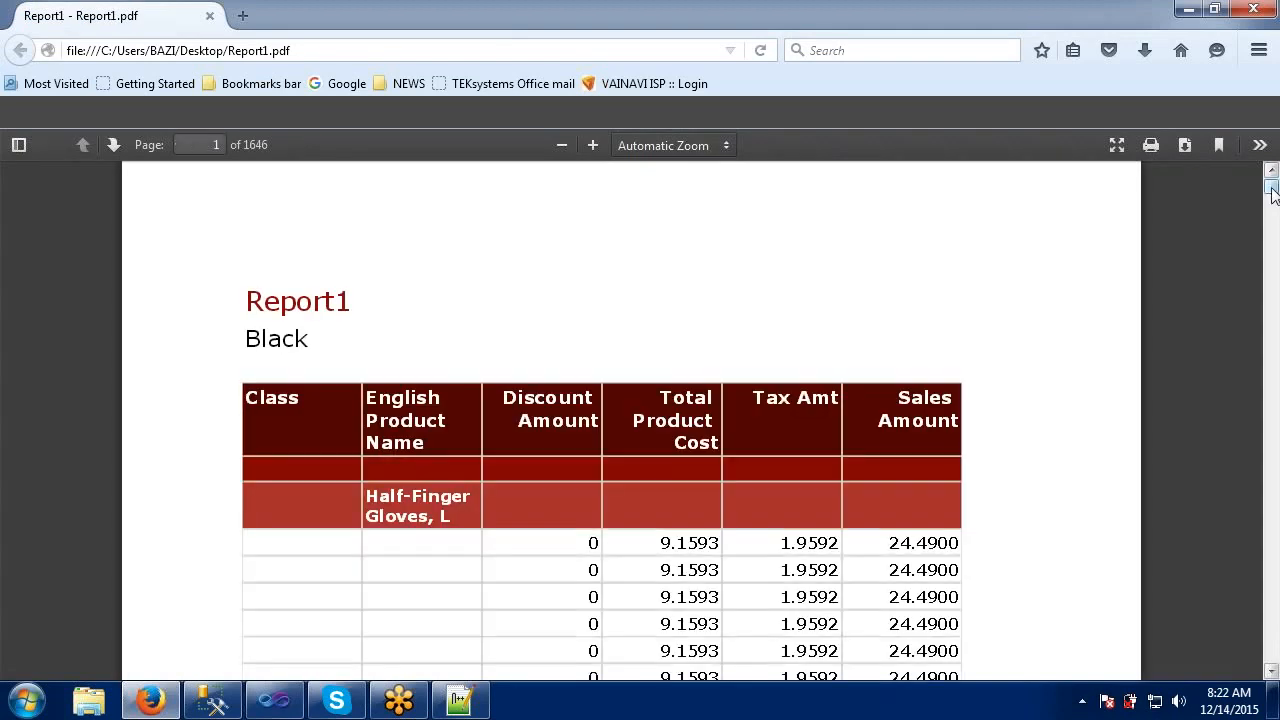
drag(1272, 192, 1273, 210)
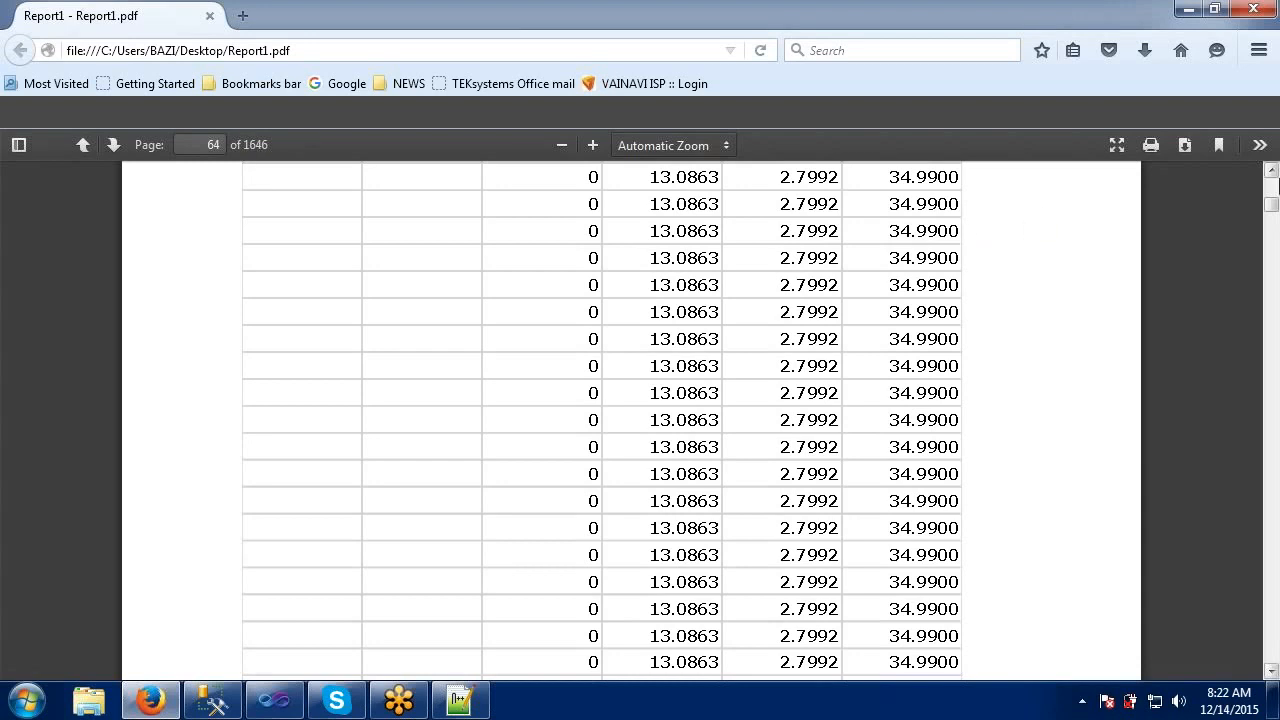
mouse_move(1272, 205)
mouse_down()
mouse_move(1273, 187)
mouse_move(1268, 200)
mouse_up()
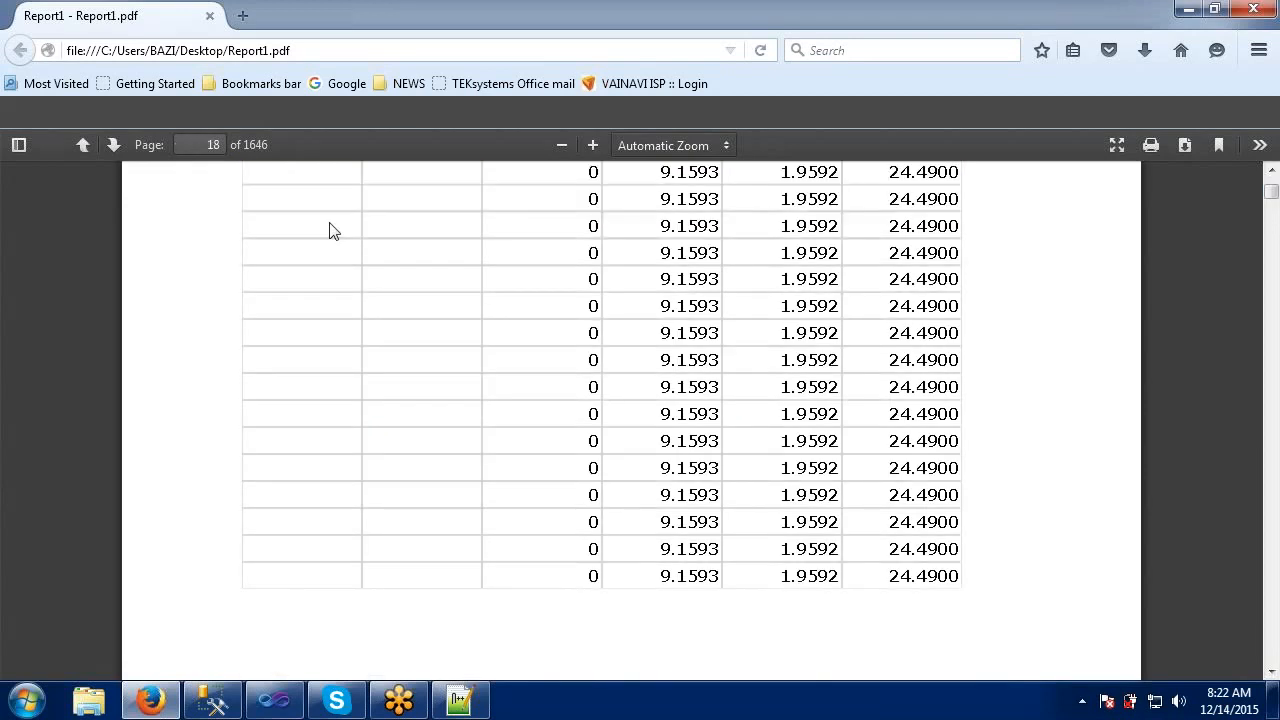
click(1271, 175)
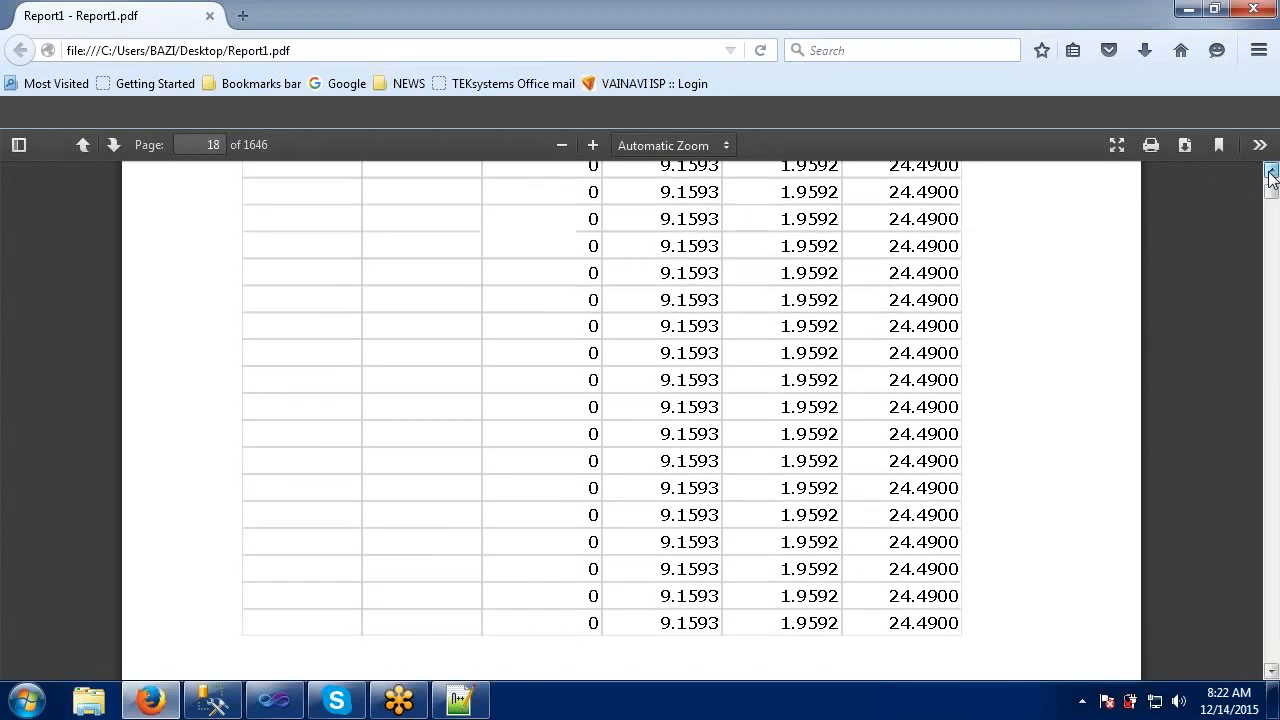
click(1271, 174)
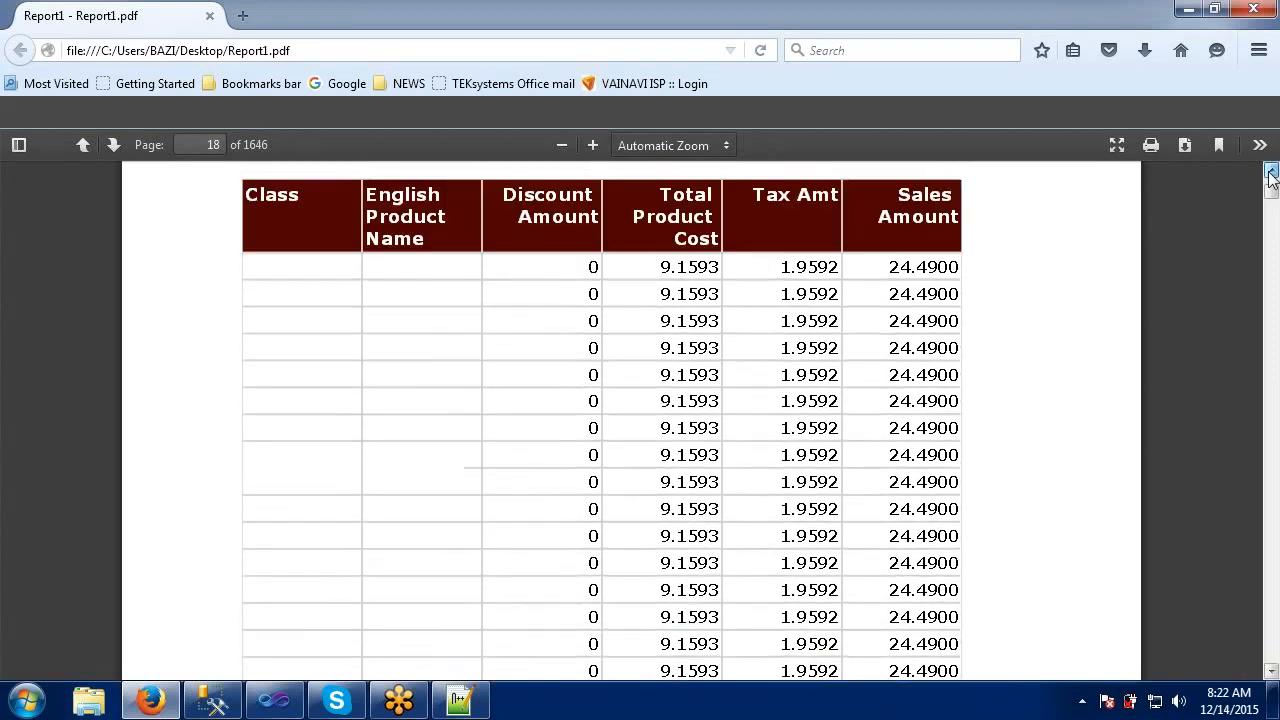
click(1271, 174)
click(1271, 174)
click(1271, 174)
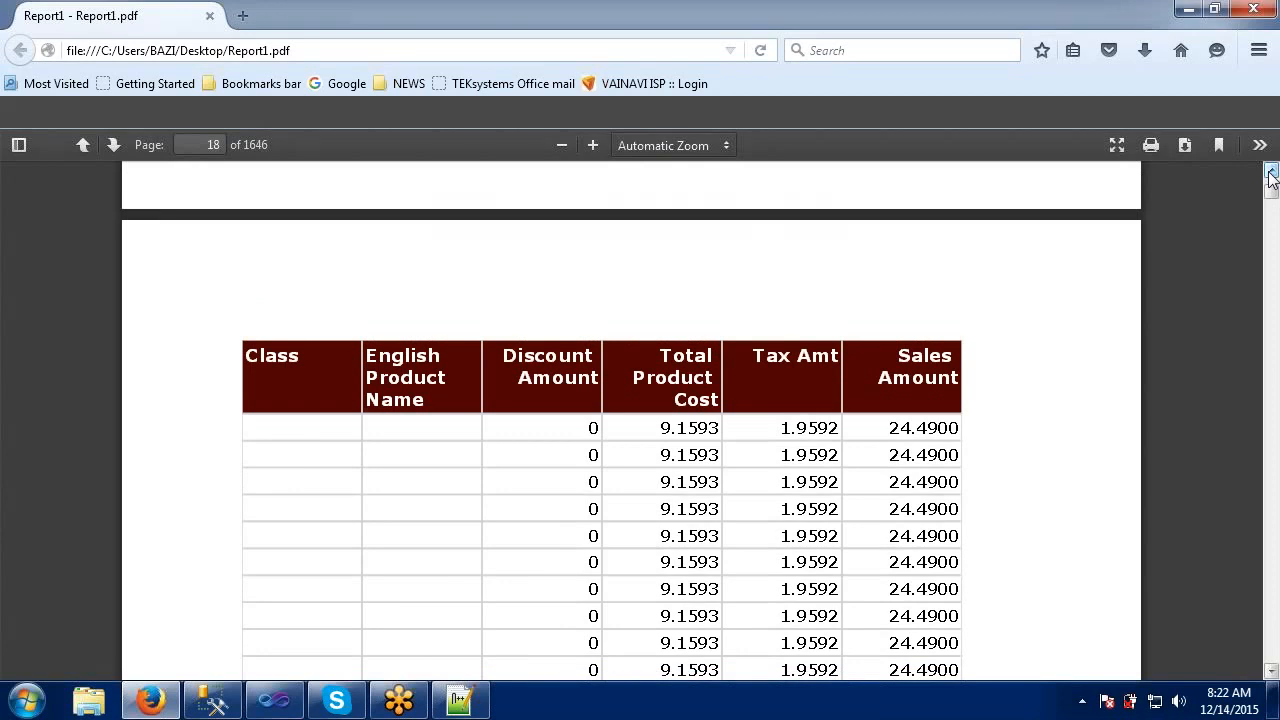
click(1253, 9)
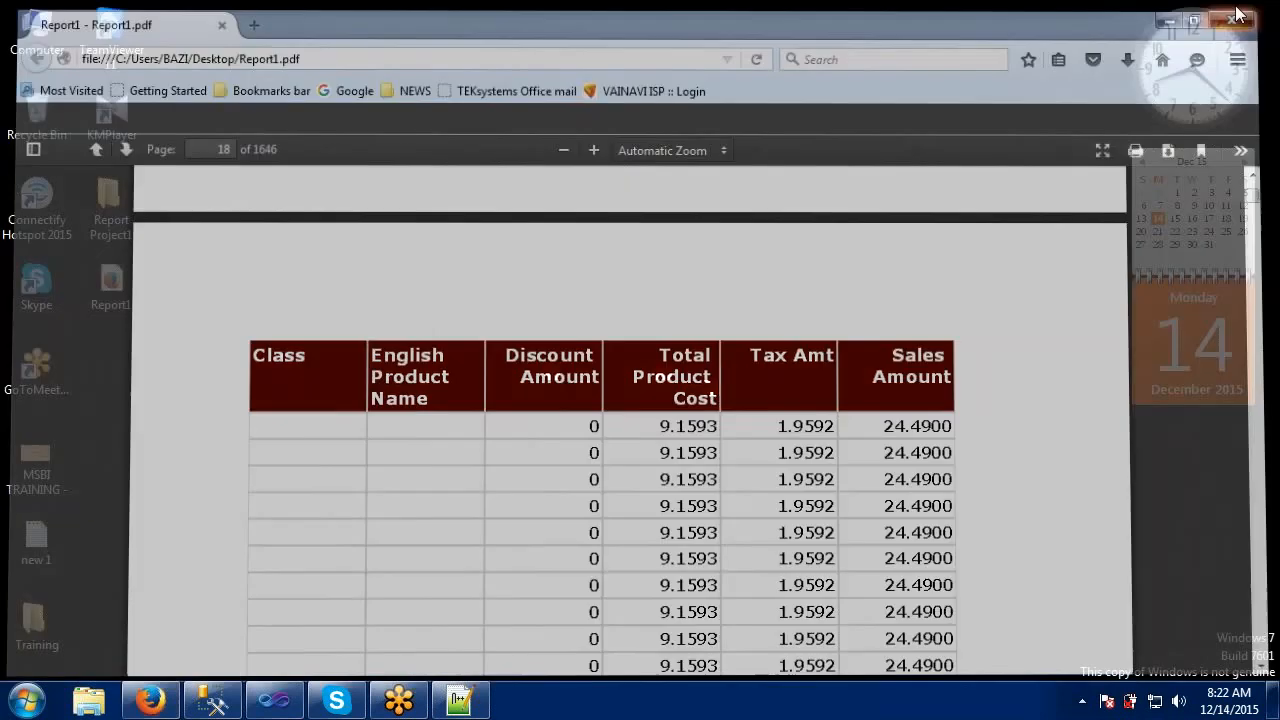
click(275, 700)
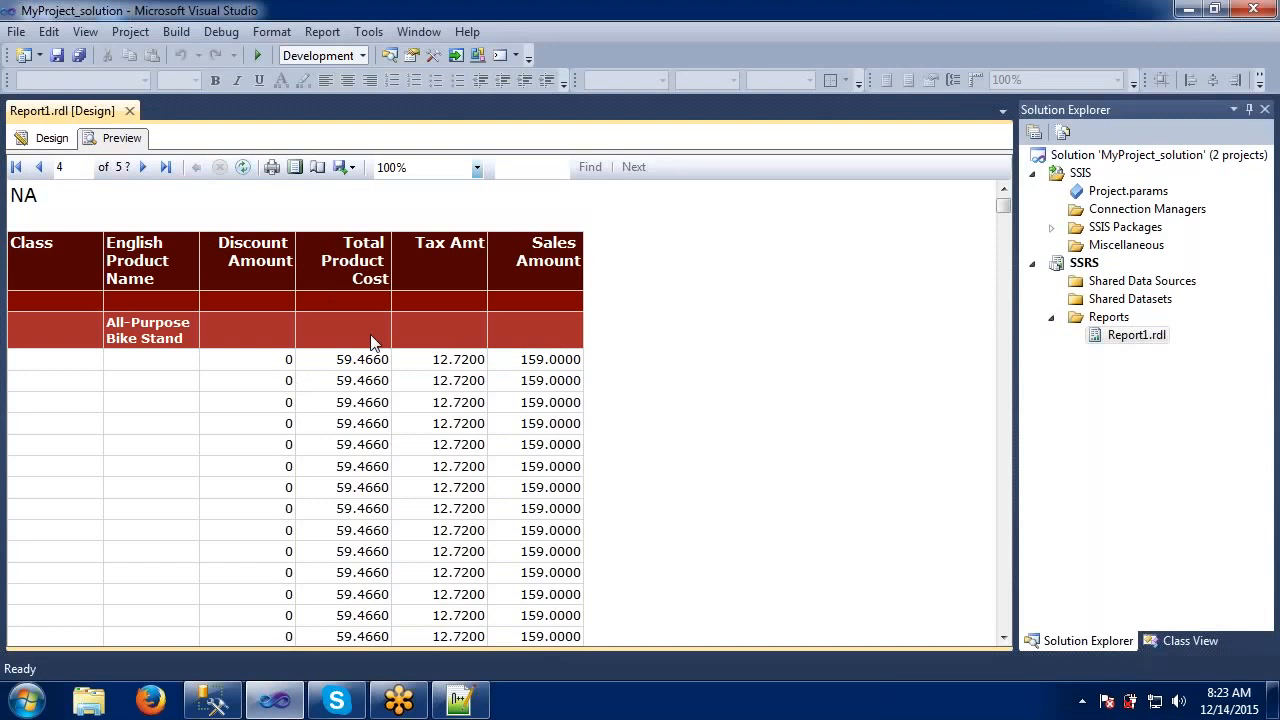
click(1086, 320)
right_click(1084, 318)
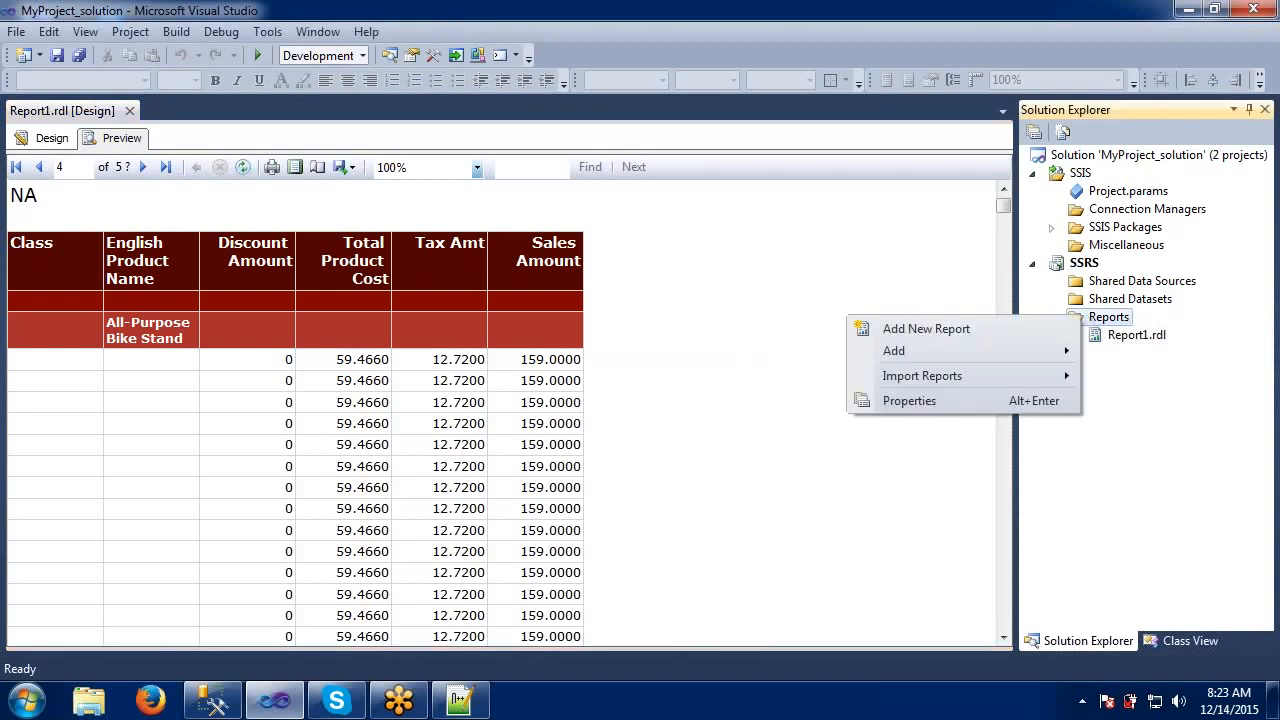
click(1002, 328)
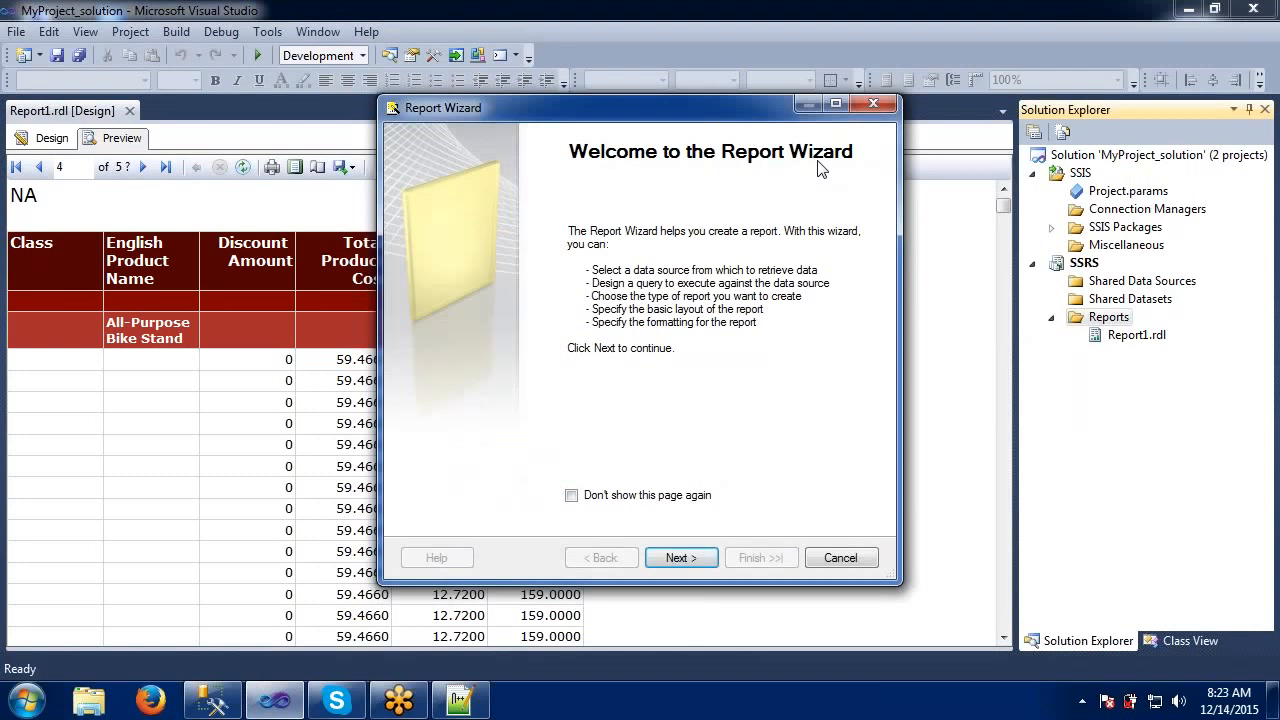
click(877, 105)
Add a new empty report item named Report2.rdl to the Reports folder of the SSRS project
right_click(1088, 320)
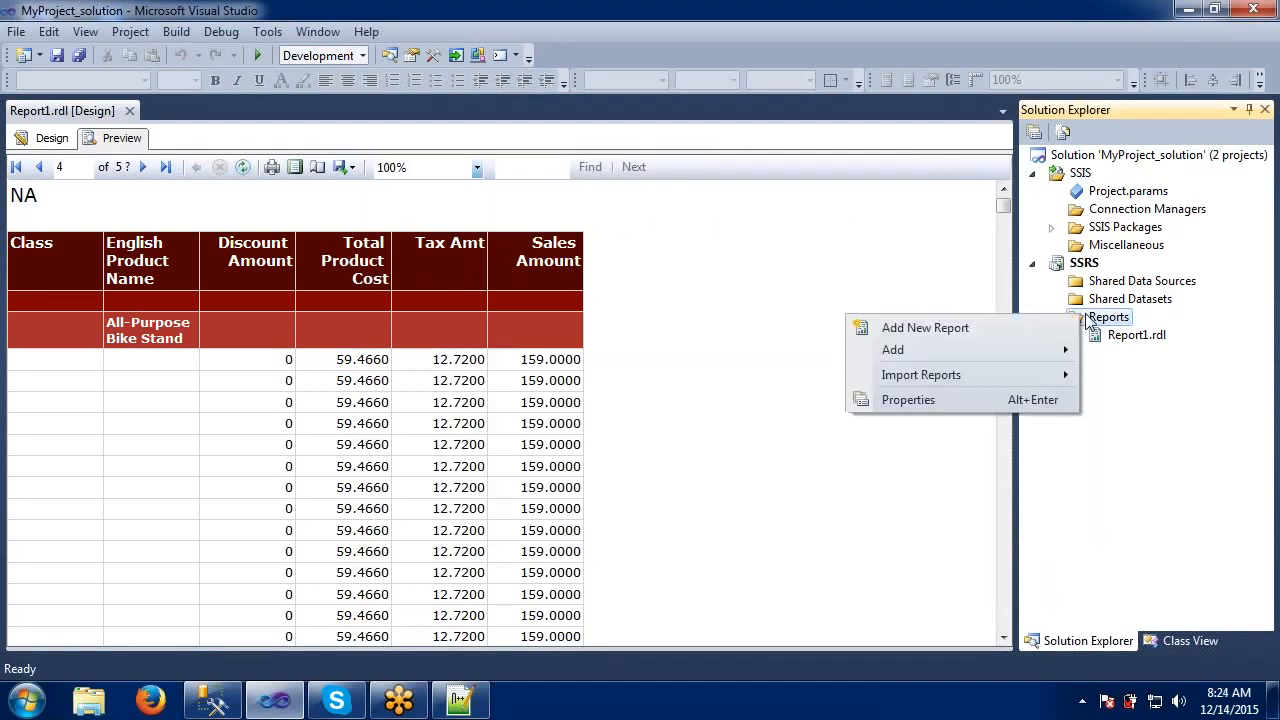
mouse_move(998, 352)
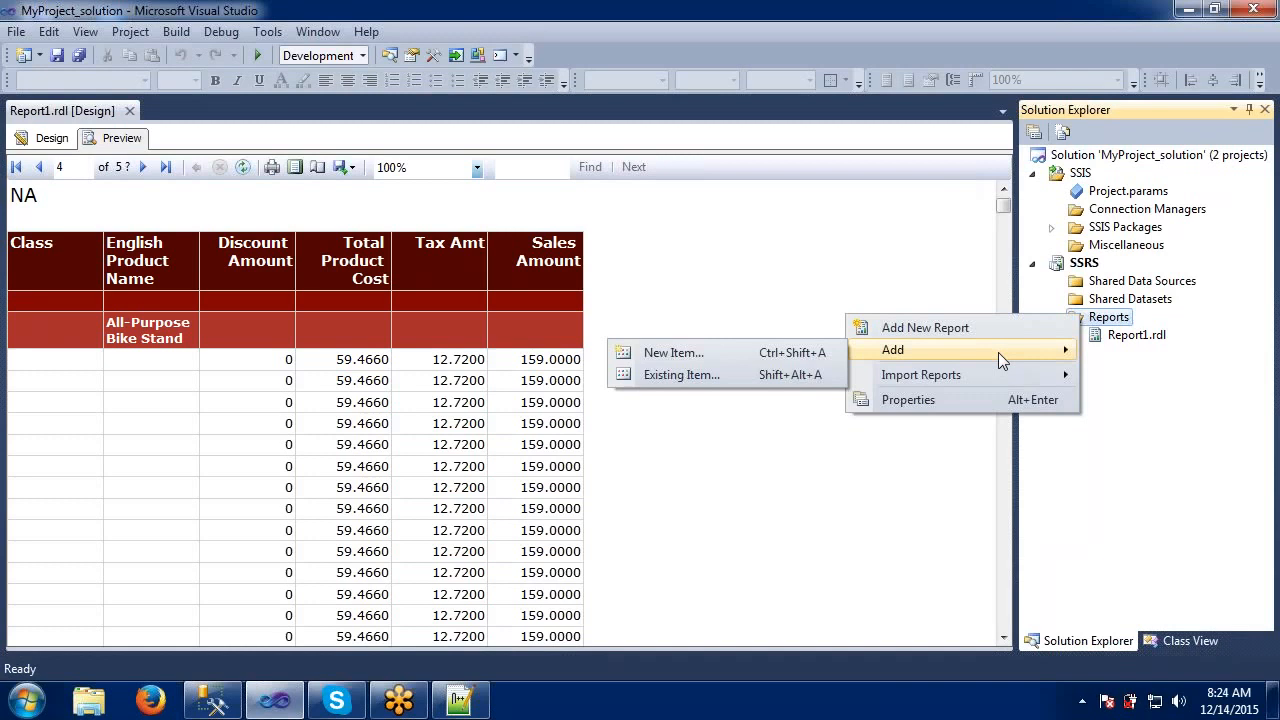
click(756, 357)
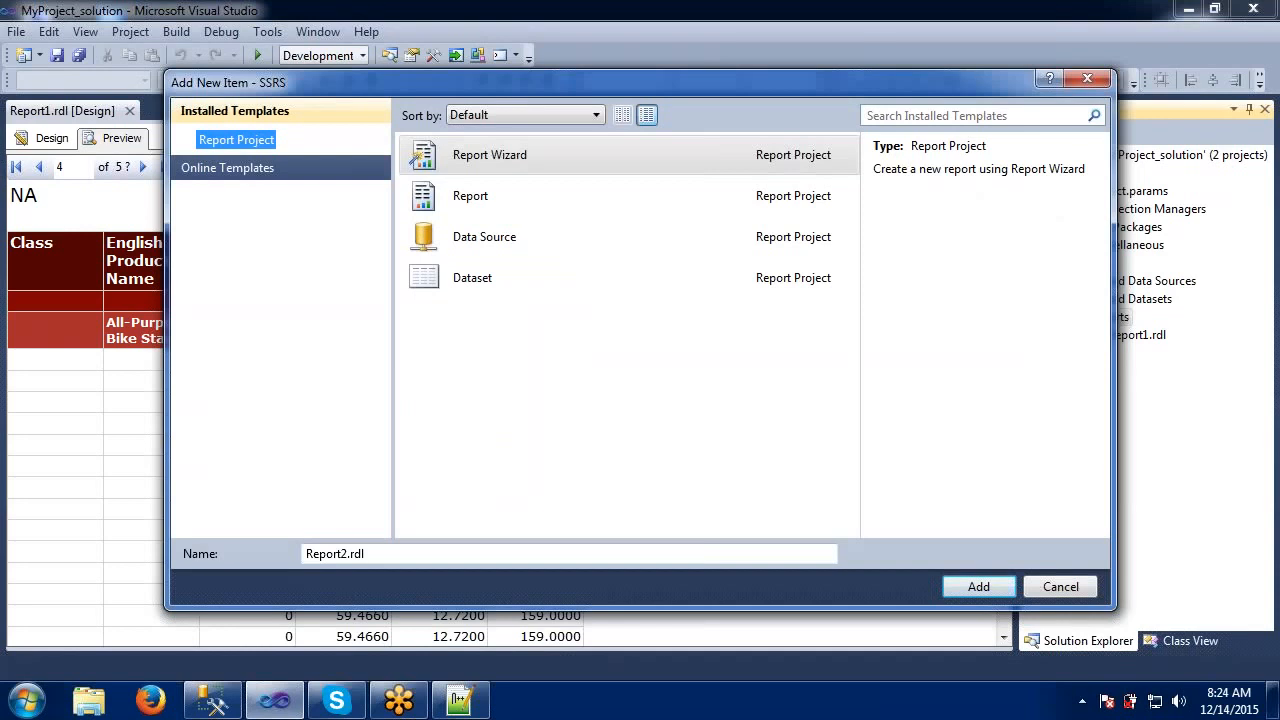
click(530, 204)
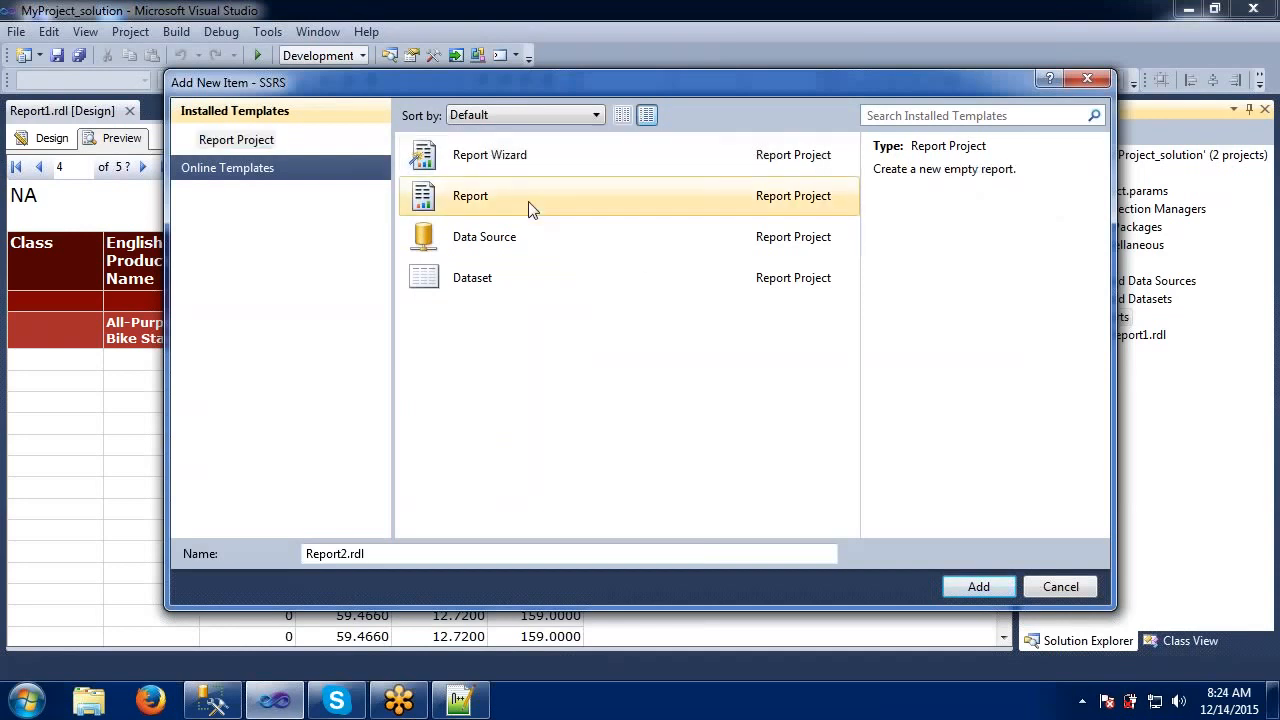
click(985, 590)
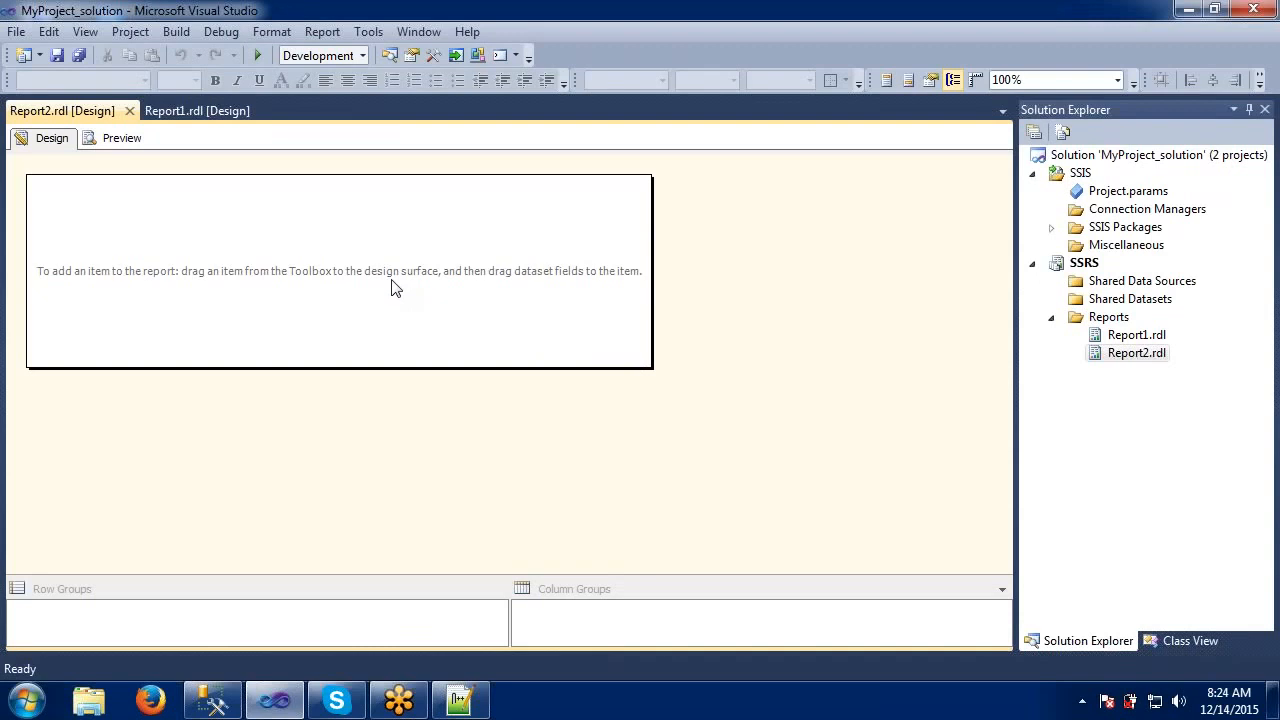
click(214, 113)
click(1113, 355)
right_click(1113, 355)
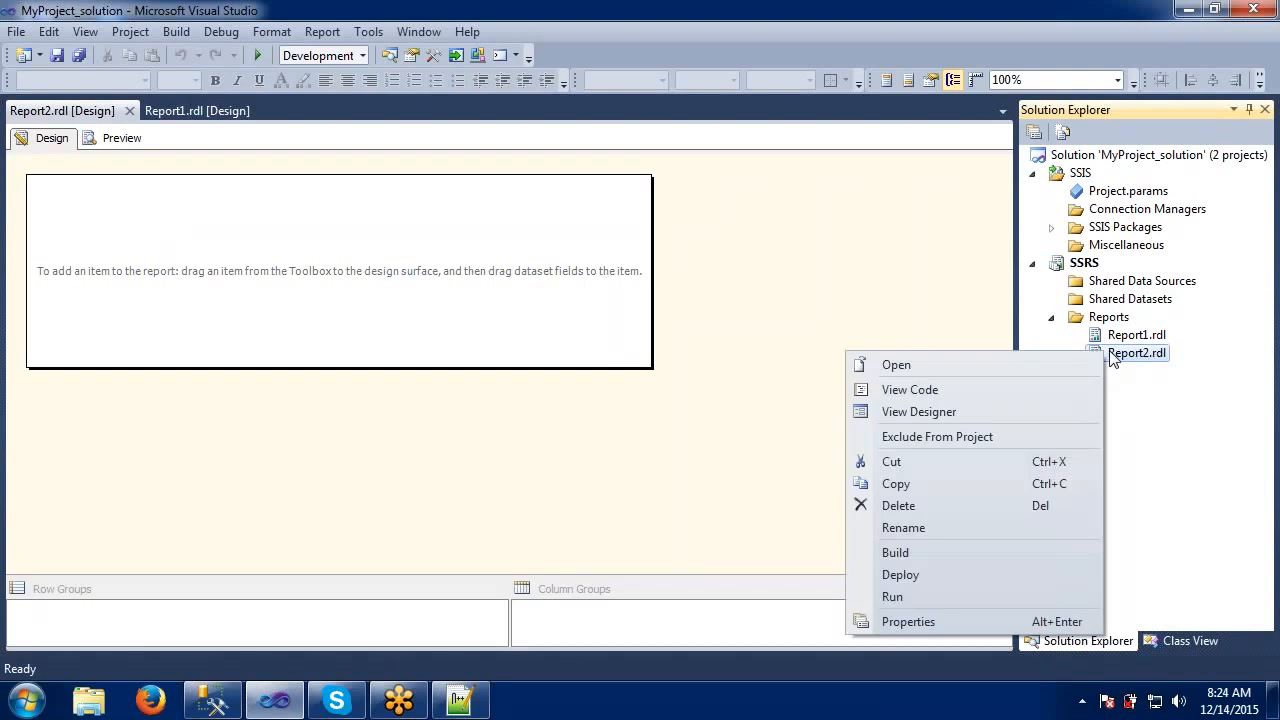
click(1118, 302)
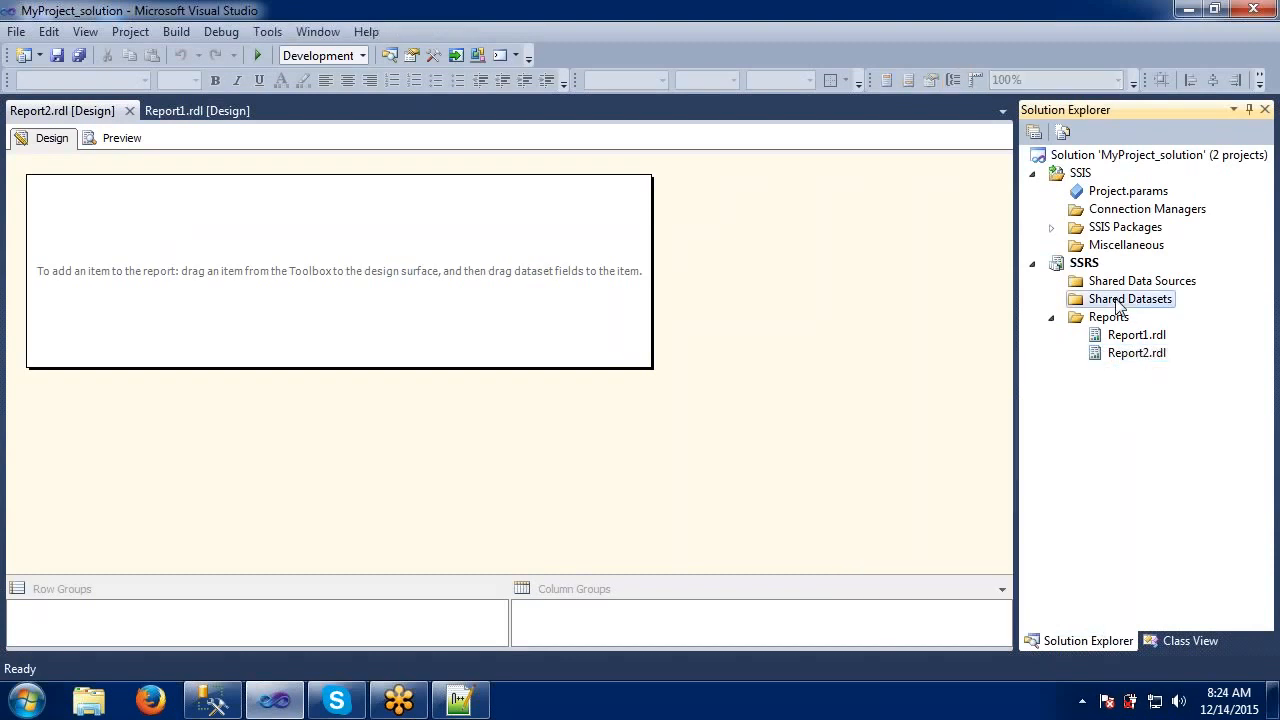
Insert a table into the empty body of Report2
click(364, 231)
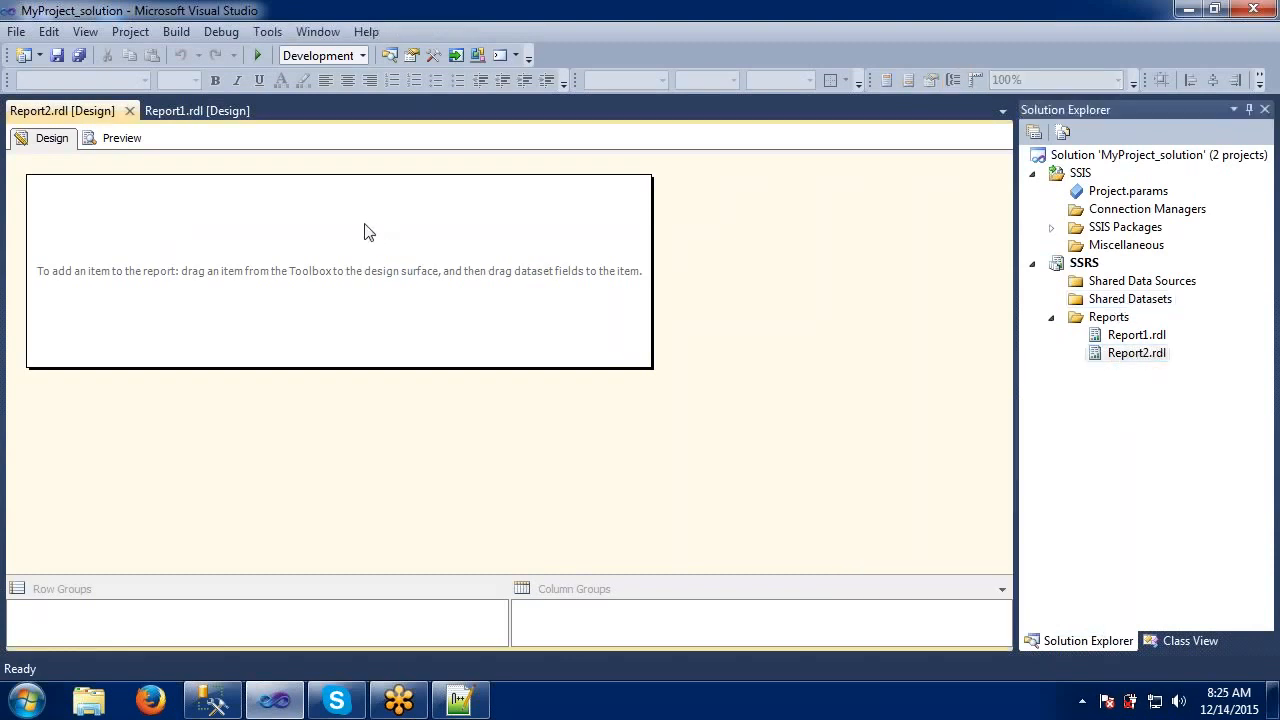
right_click(364, 231)
mouse_move(429, 308)
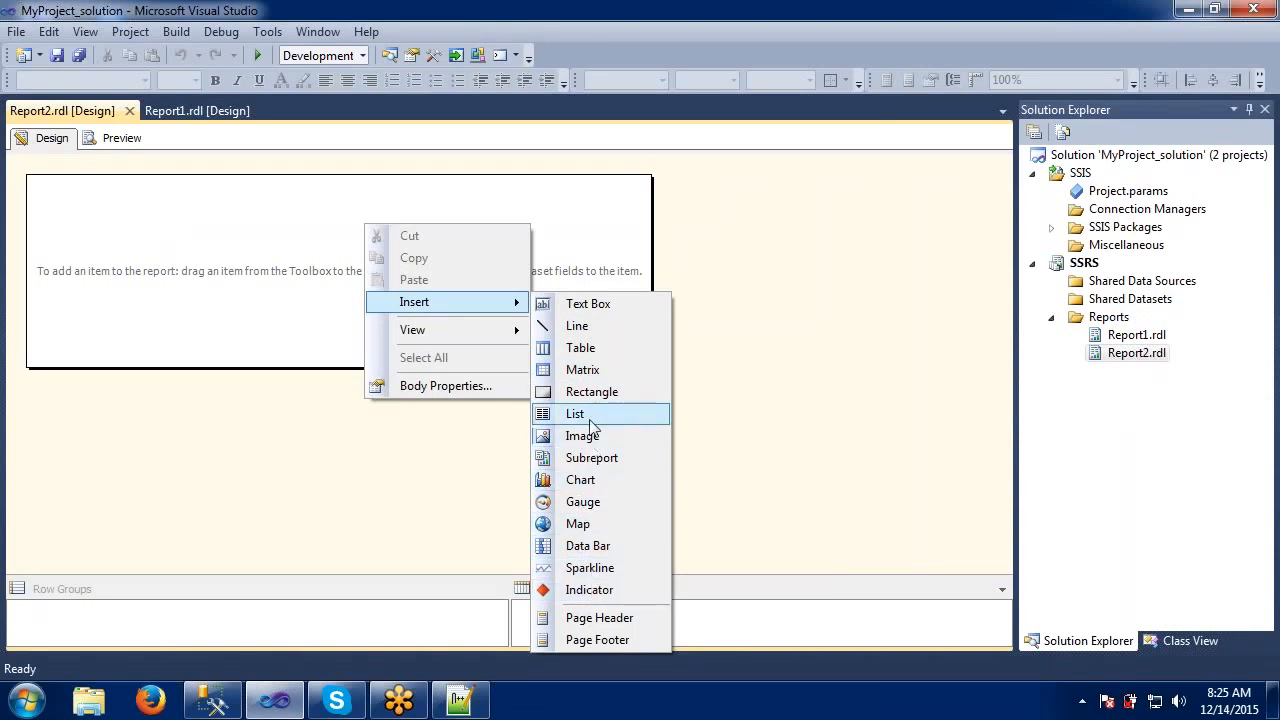
click(584, 348)
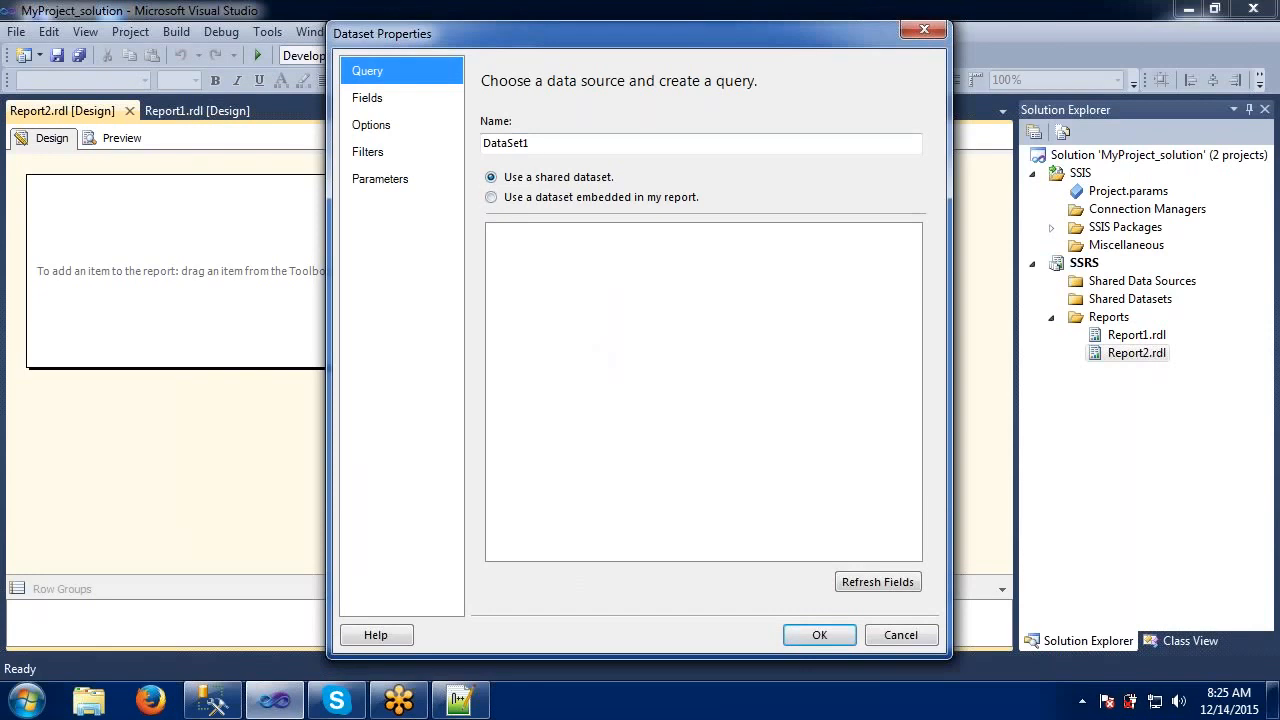
Name the dataset Adventure Works and set it to be embedded in the report
drag(554, 146, 391, 146)
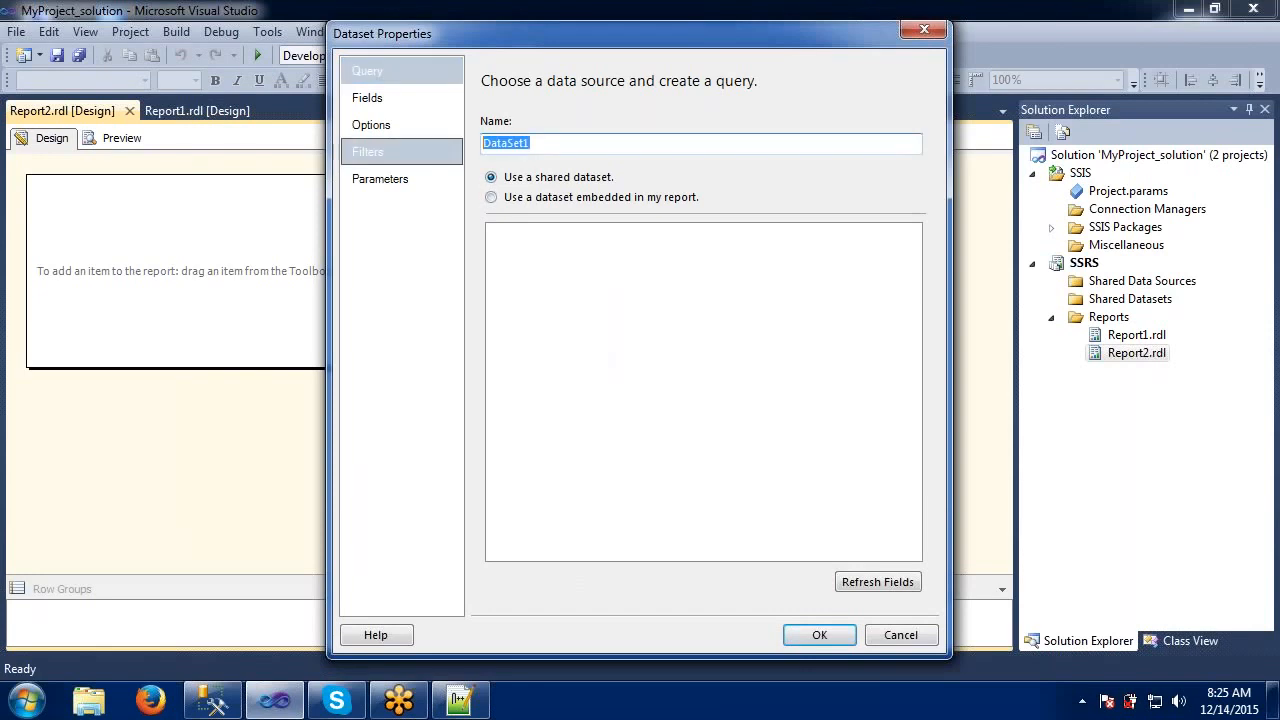
text(datas)
key(BackSpace)
key(BackSpace)
key(BackSpace)
key(BackSpace)
key(BackSpace)
text(Add)
key(BackSpace)
text(vent)
key(BackSpace)
key(BackSpace)
text(nture Wor)
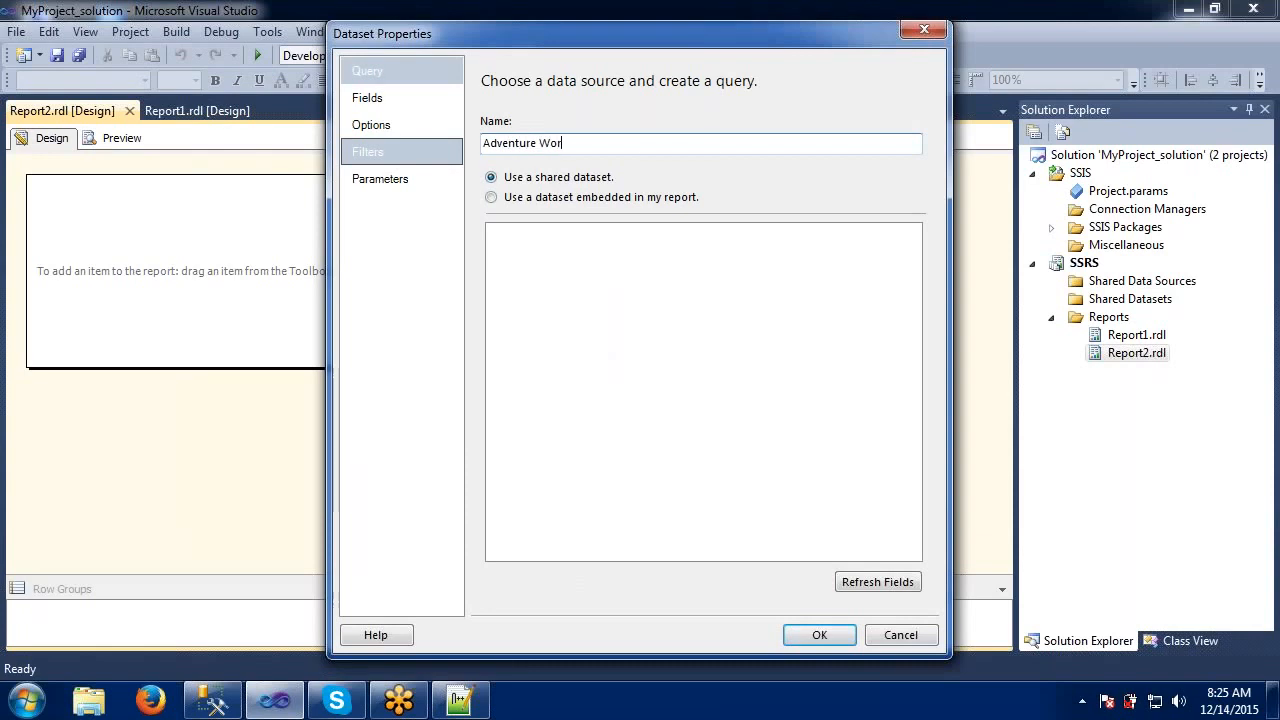
text(ks)
click(491, 197)
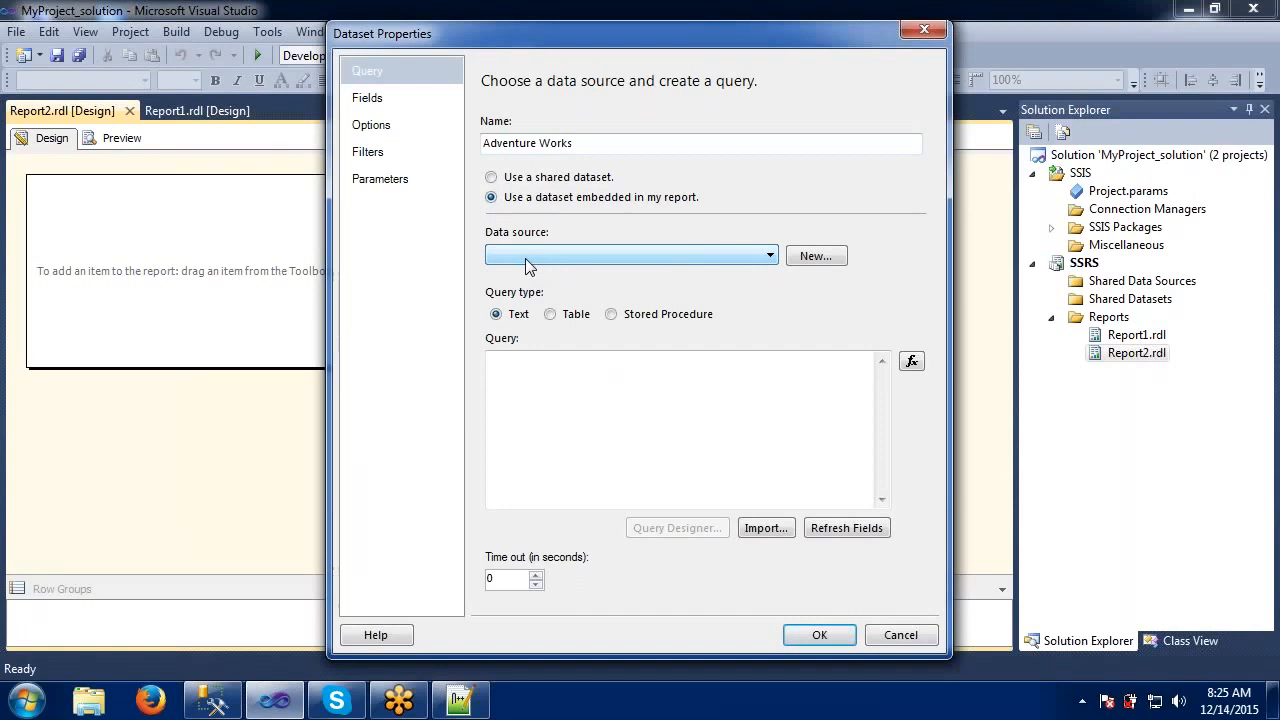
Start a new data source for the dataset, named AW, with an embedded Microsoft SQL Server connection
click(816, 258)
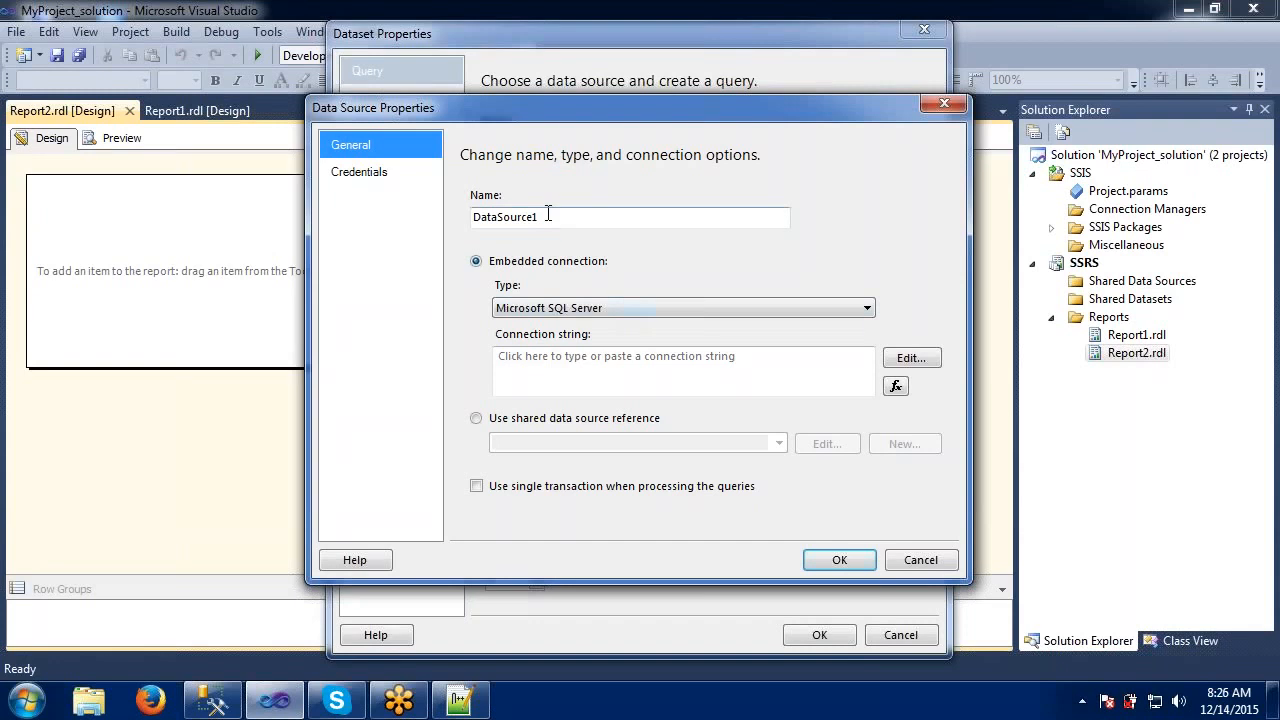
key(Tab)
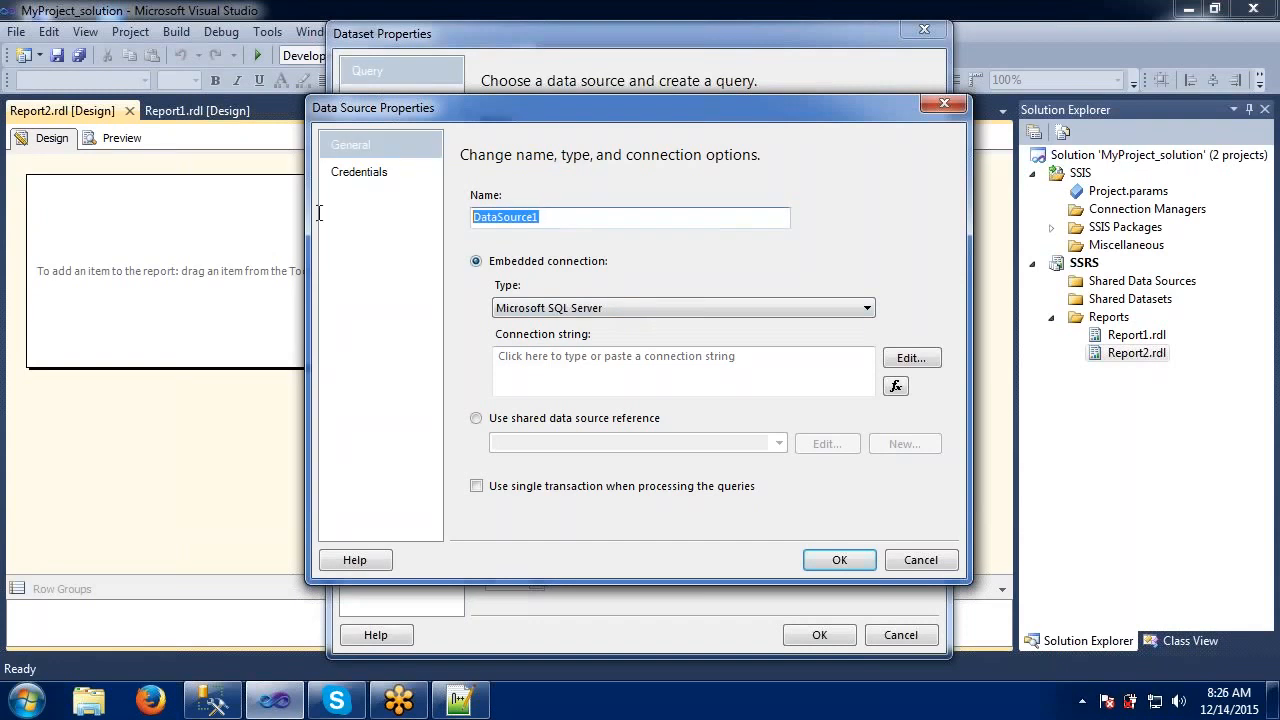
text(A)
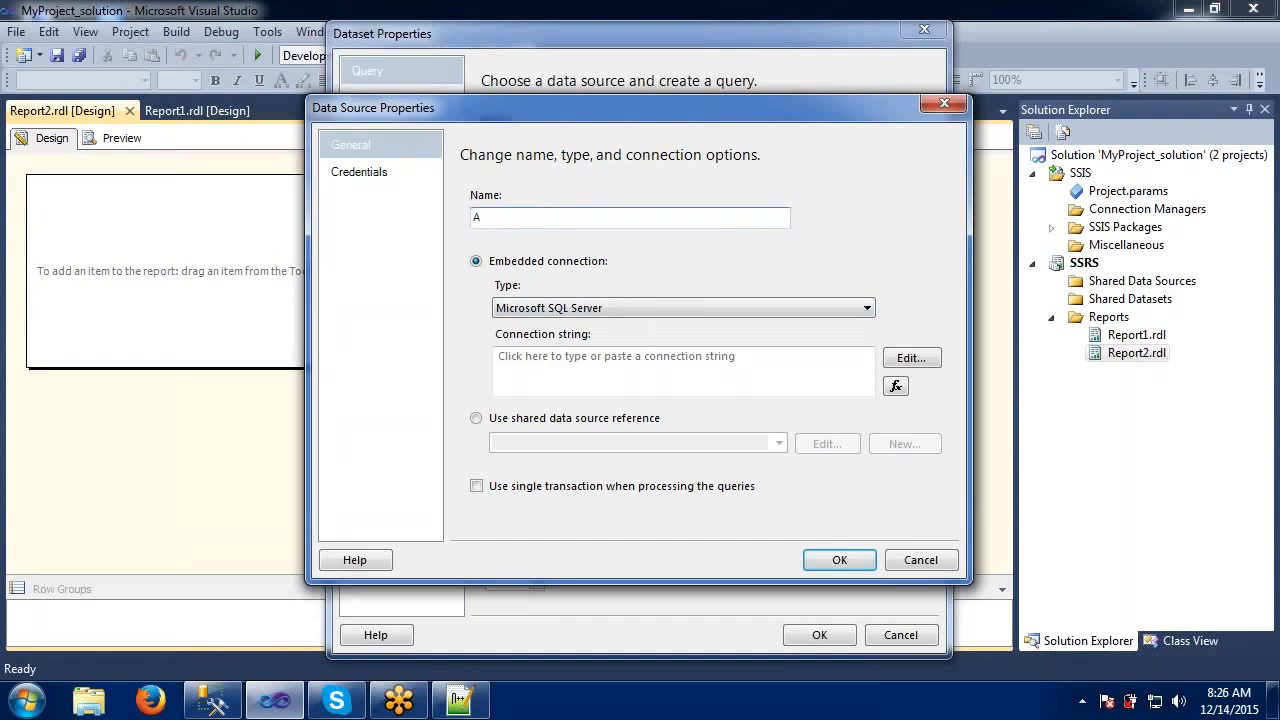
text(D)
key(BackSpace)
text(W)
click(523, 364)
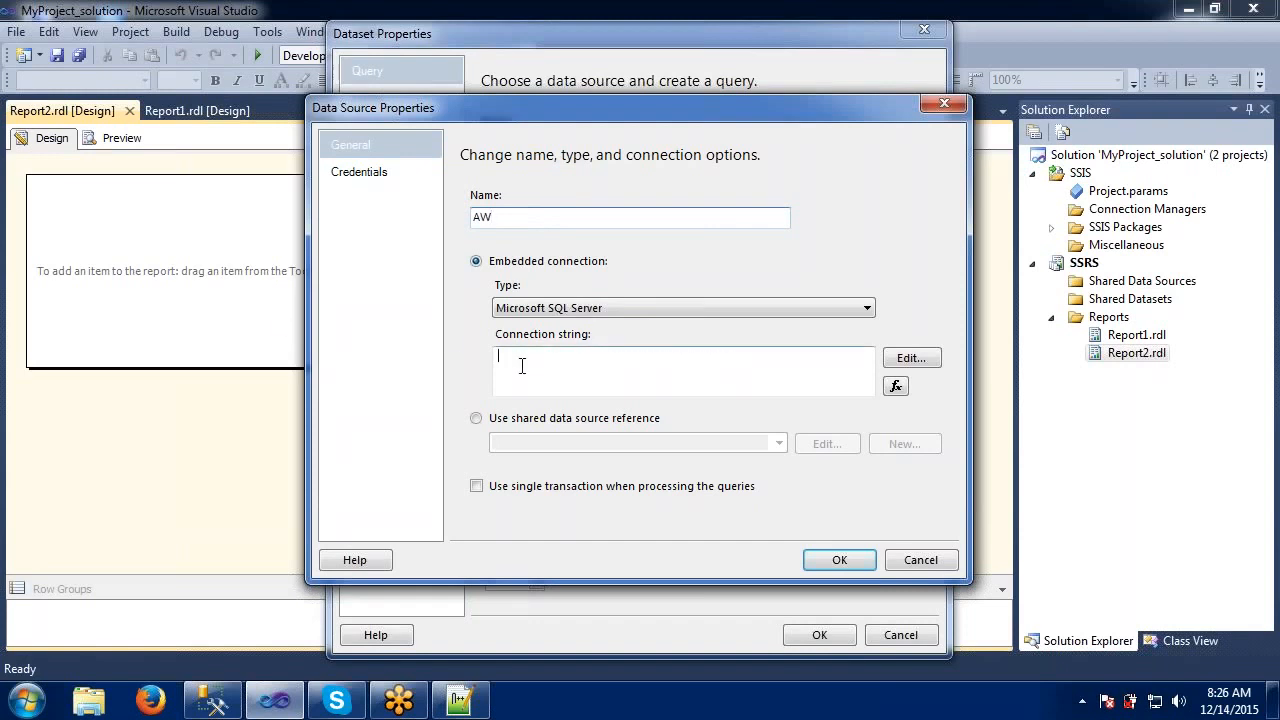
click(533, 310)
click(531, 310)
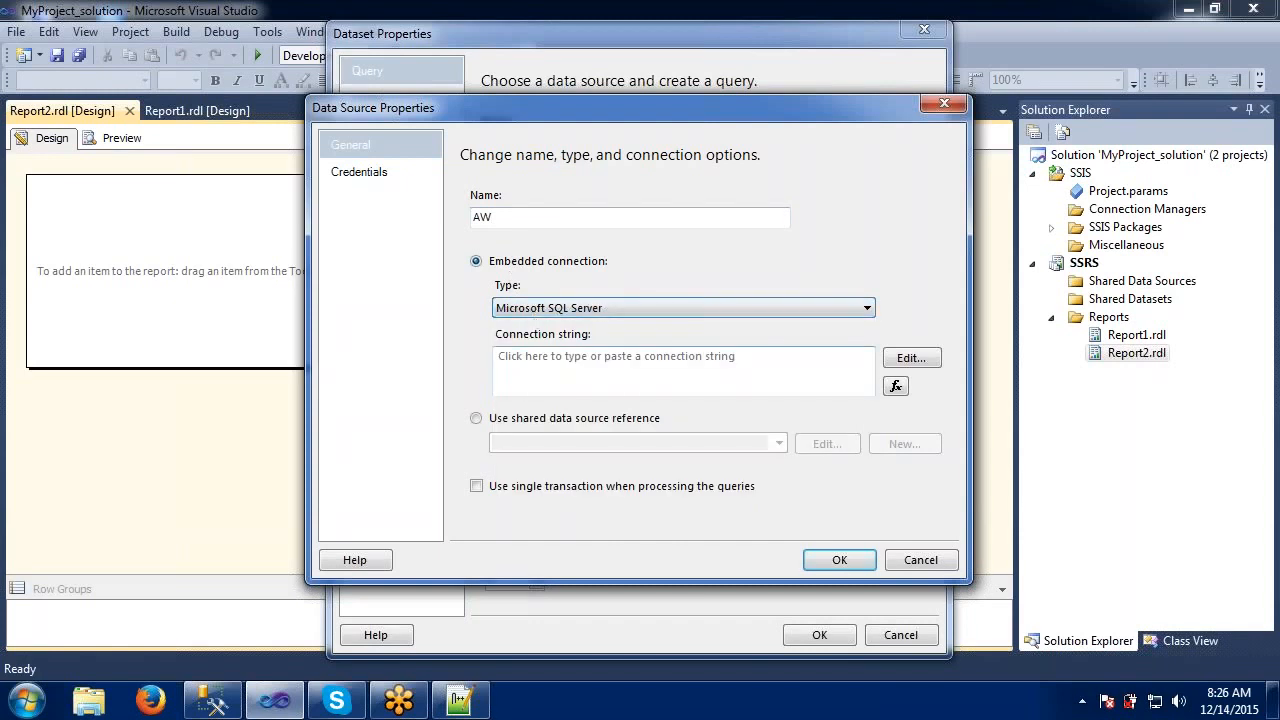
Connect the AW data source to server "." and database AdventureWoks, test the connection and accept the data source
click(933, 360)
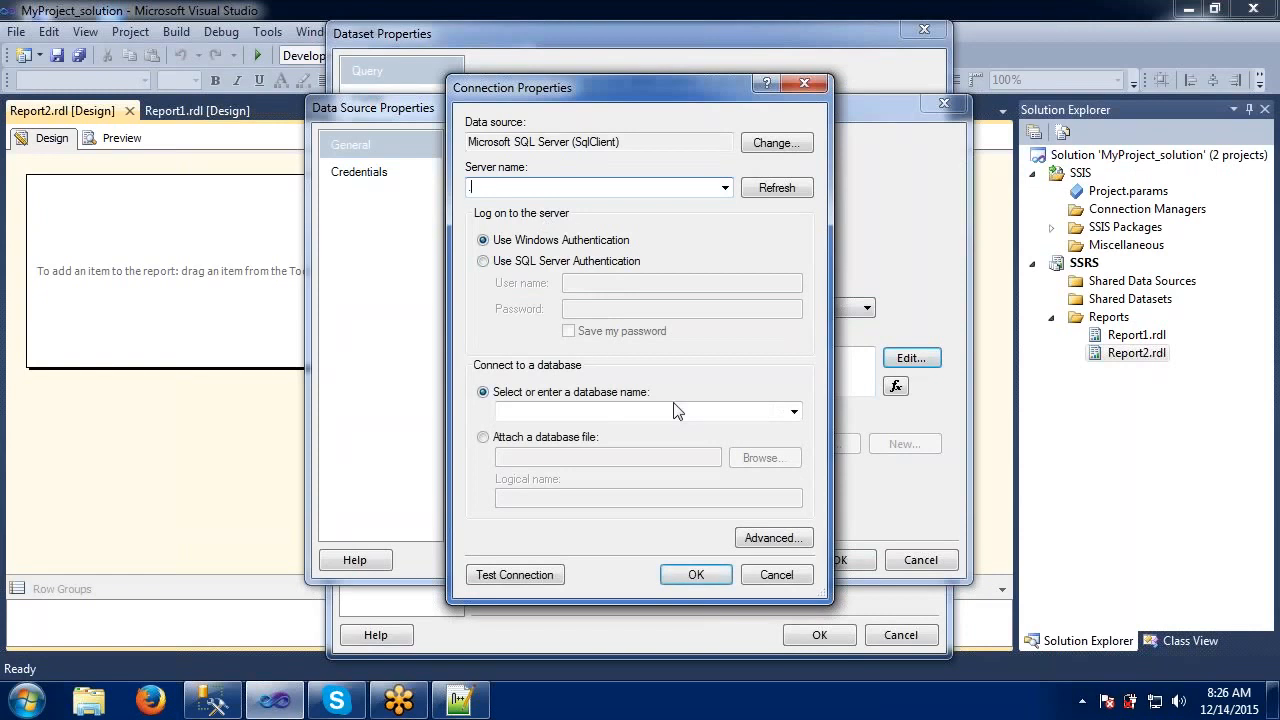
click(794, 411)
click(633, 425)
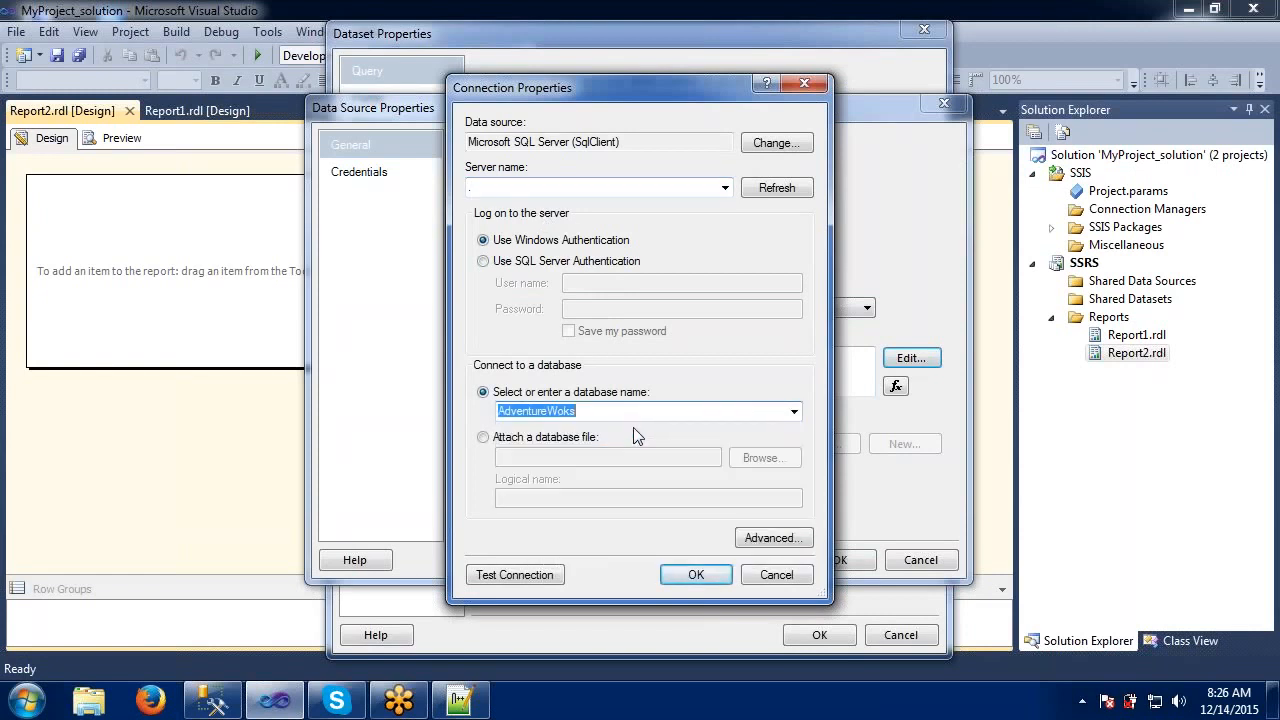
click(545, 574)
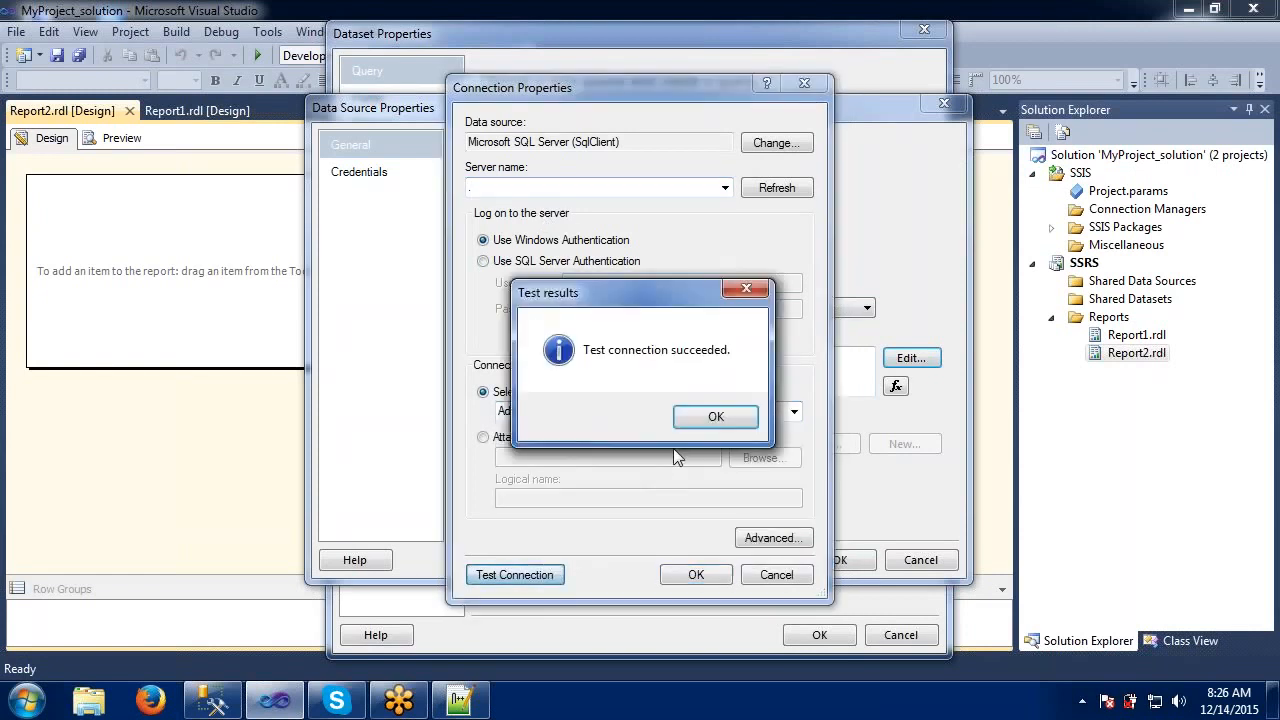
click(697, 420)
click(697, 574)
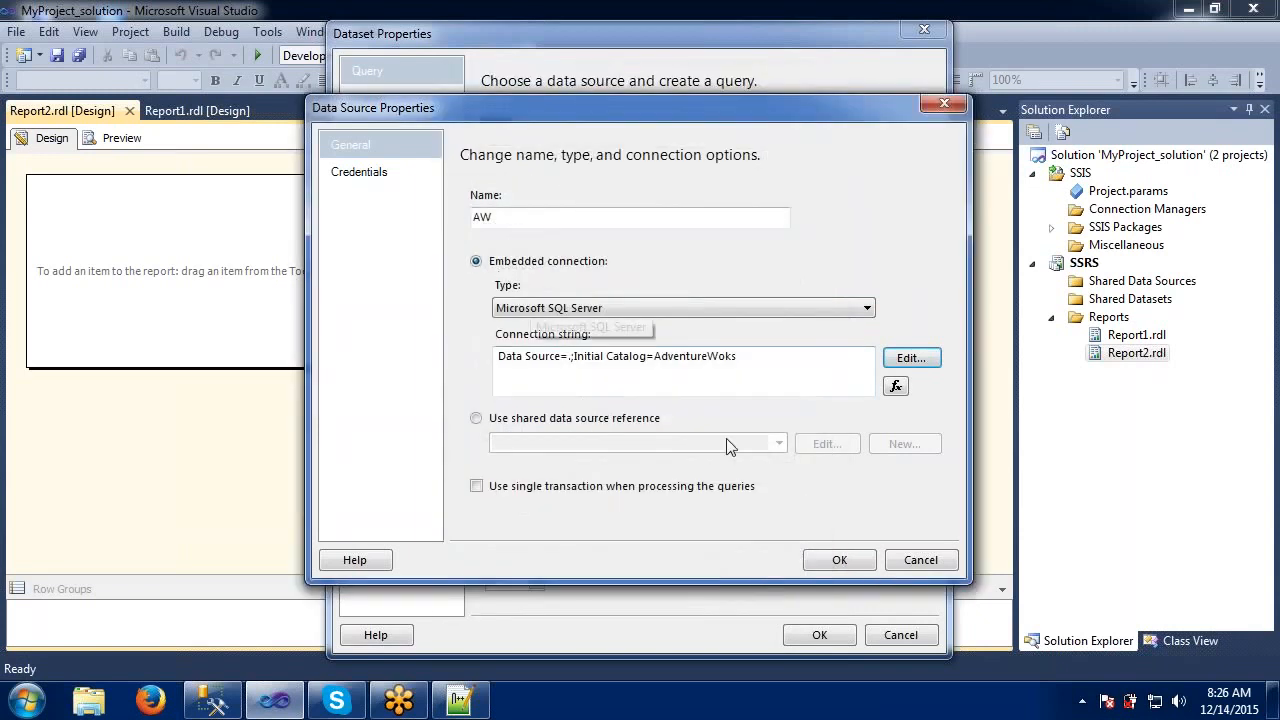
click(840, 562)
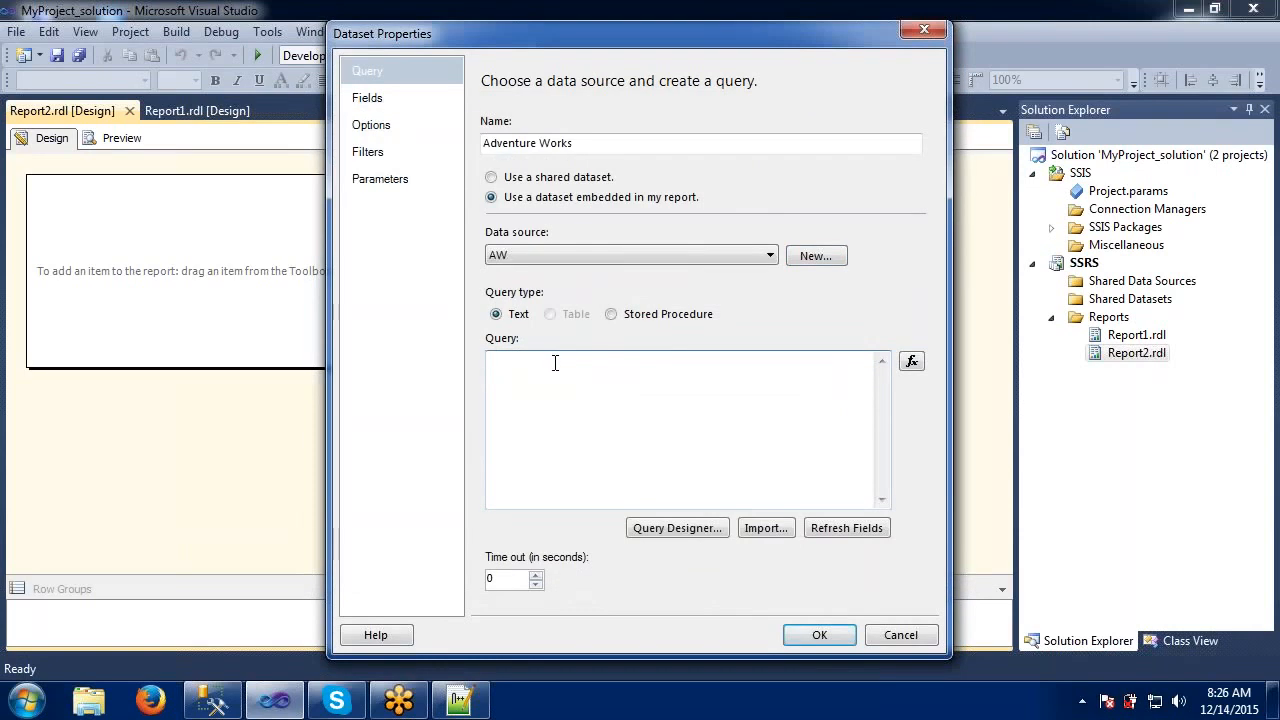
click(661, 530)
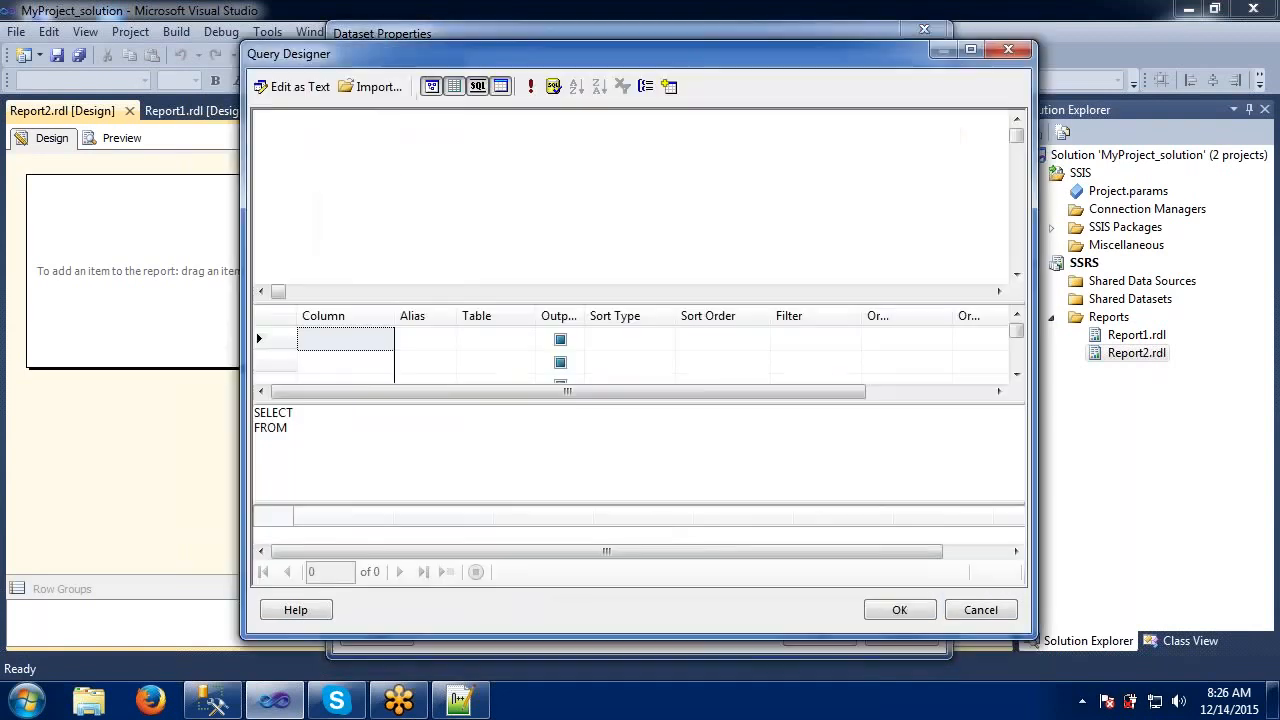
click(670, 86)
click(478, 380)
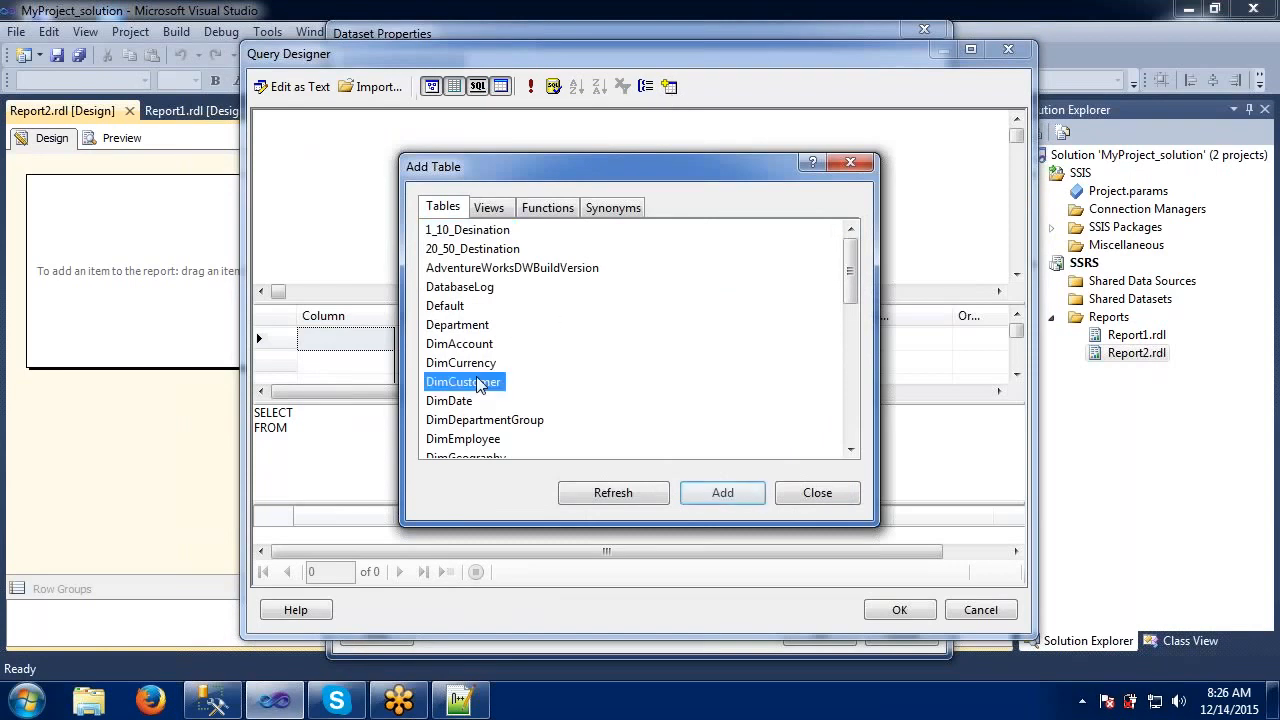
click(470, 370)
click(840, 500)
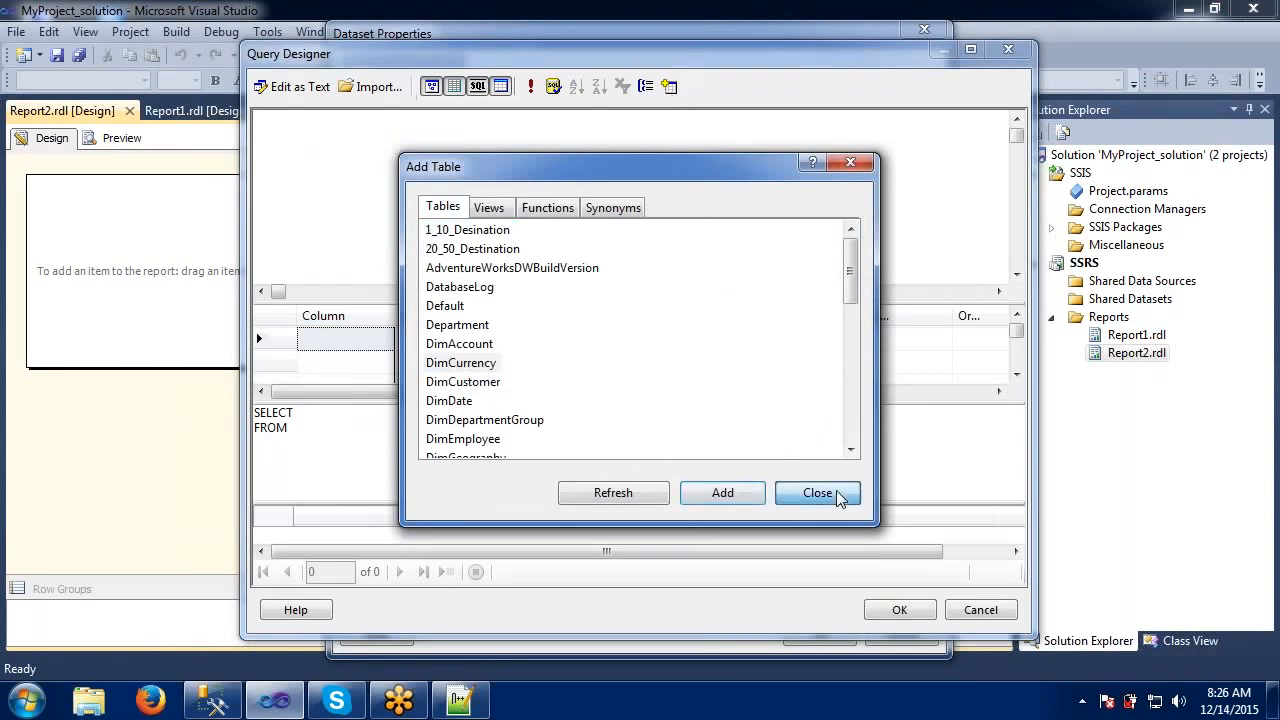
click(980, 610)
Enter the dataset query SELCT * FROM DIMCURRENCY and try to confirm the dataset
text(S)
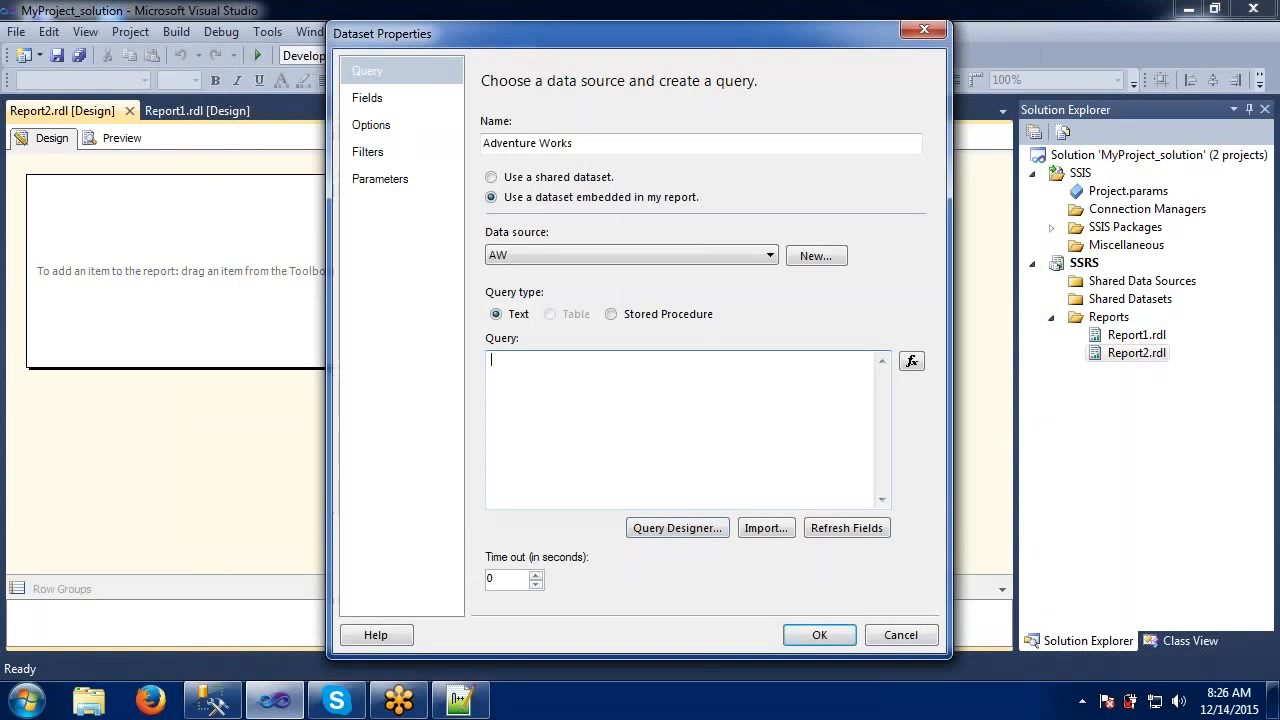
text(ELCT * FROM DIM)
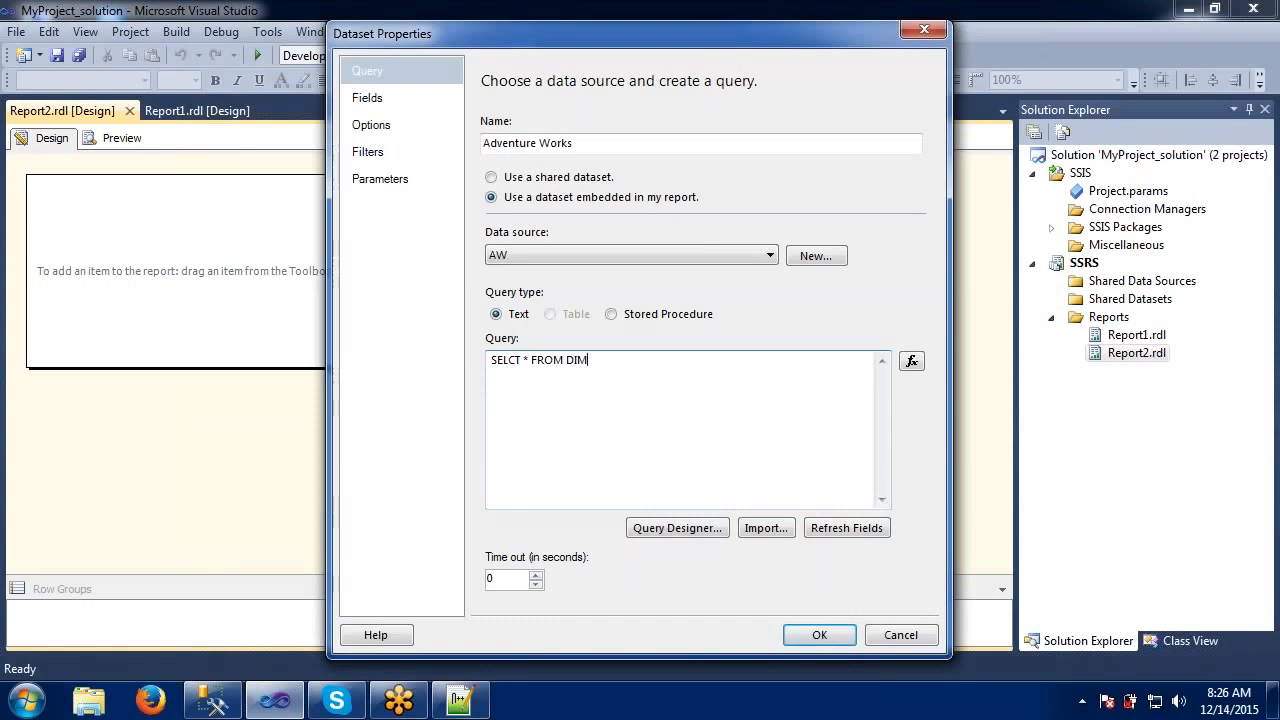
text(CURRENCY)
click(820, 637)
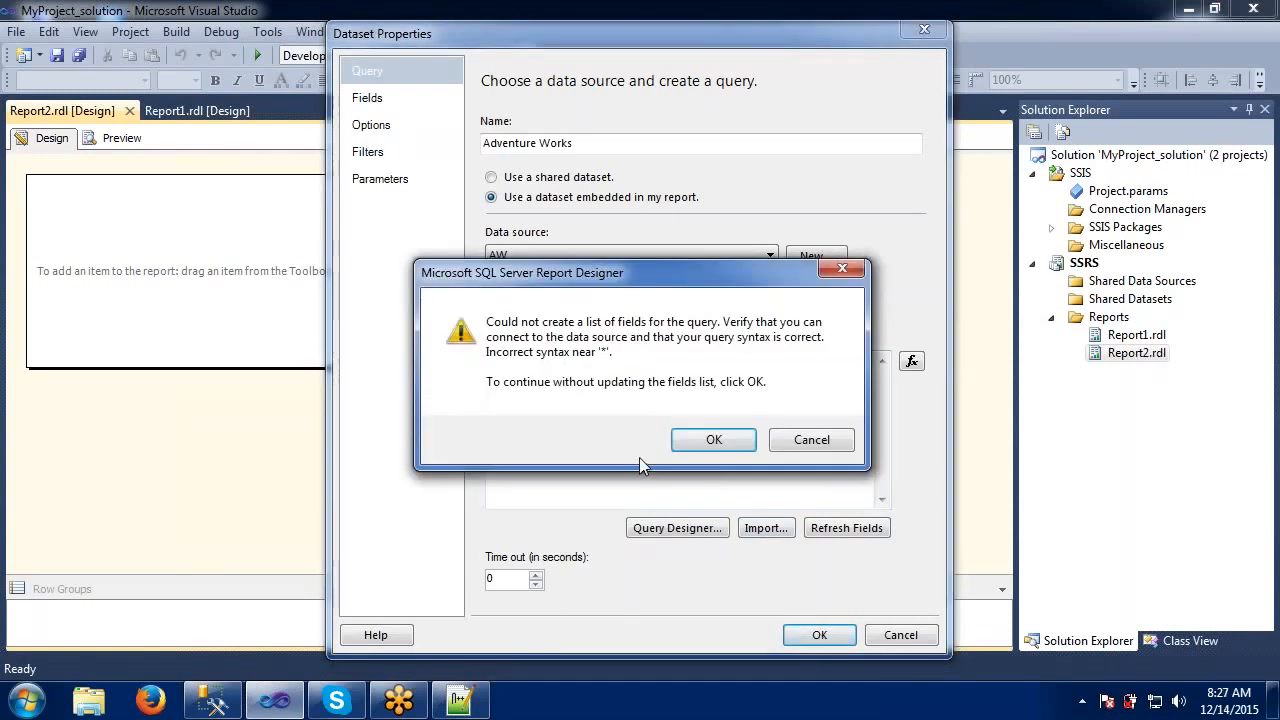
click(690, 440)
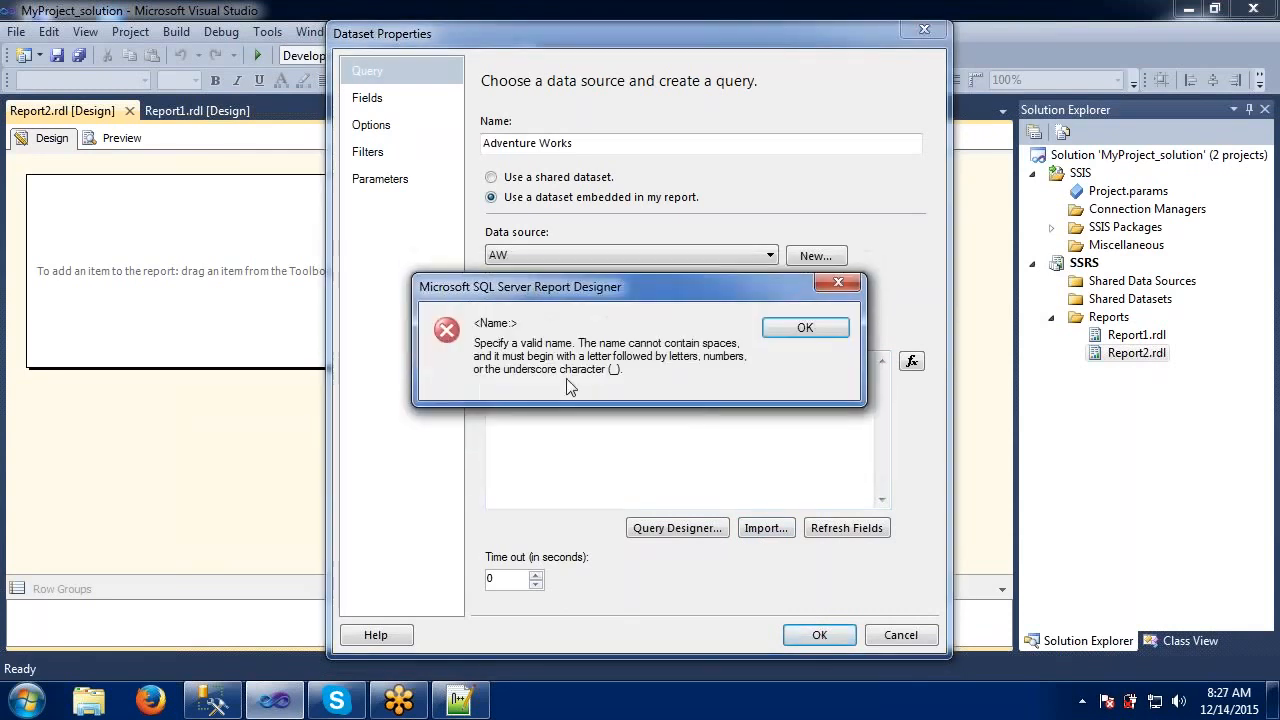
click(803, 333)
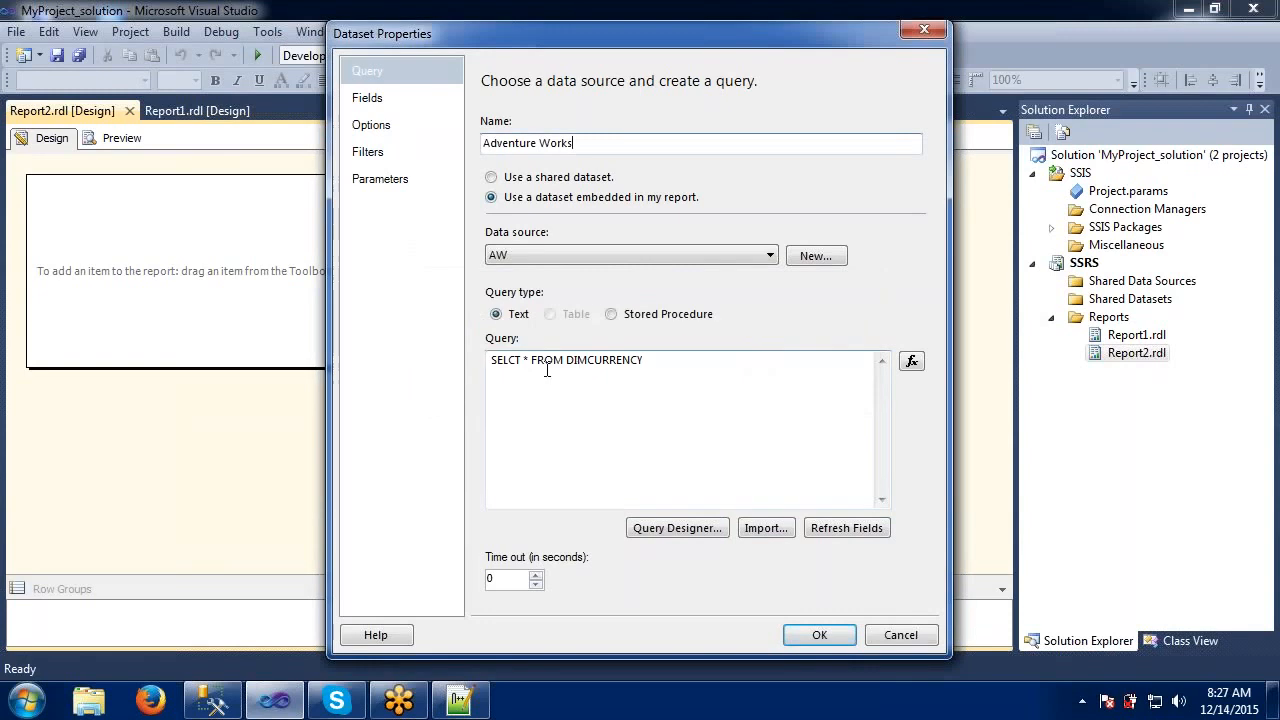
Correct the query to SELECT * FROM DIMCURRENCY and try to confirm the dataset again
click(509, 362)
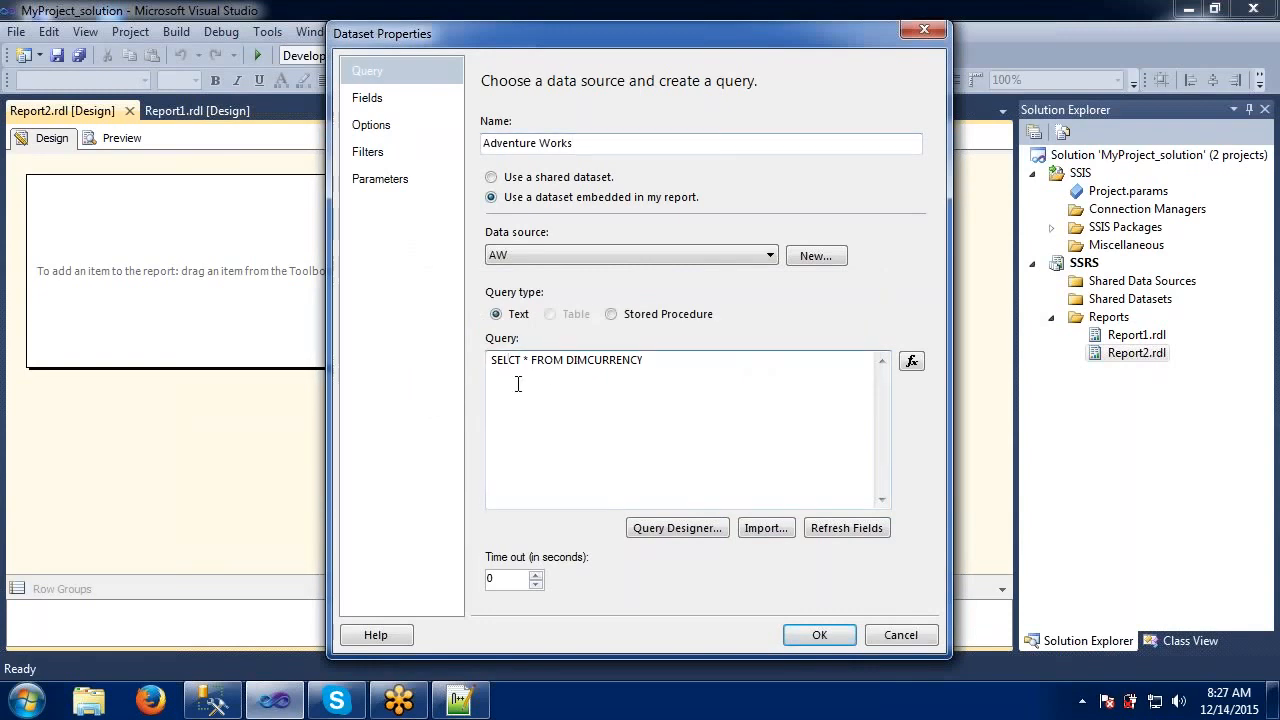
text(E)
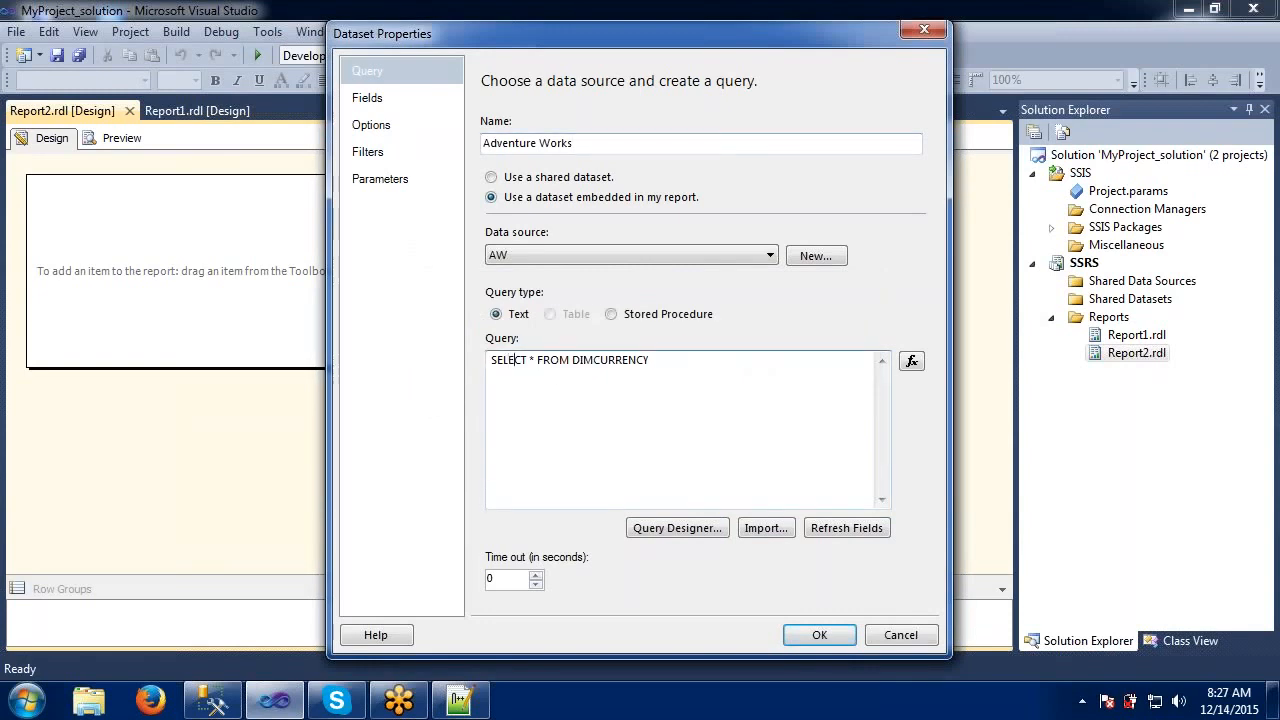
click(811, 637)
click(831, 334)
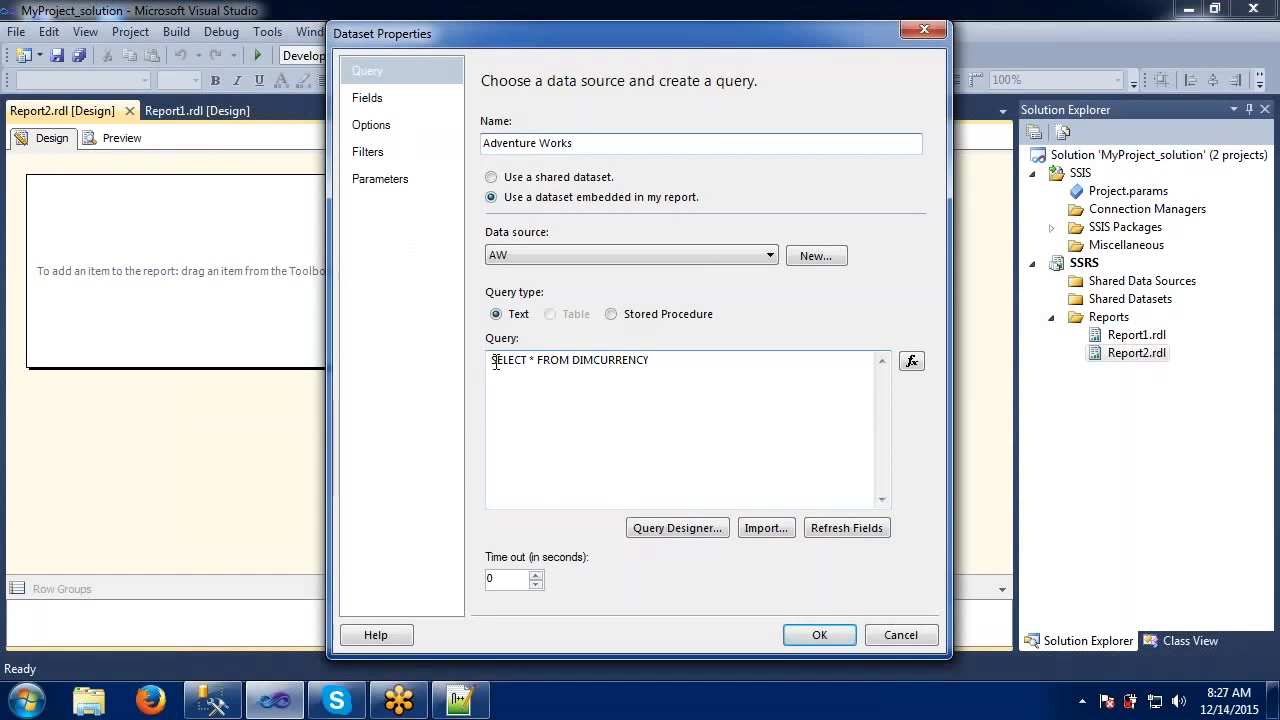
Switch to SQL Server Management Studio and write SELECT * FROM DIMCURRENCY in a new query
click(212, 700)
click(165, 57)
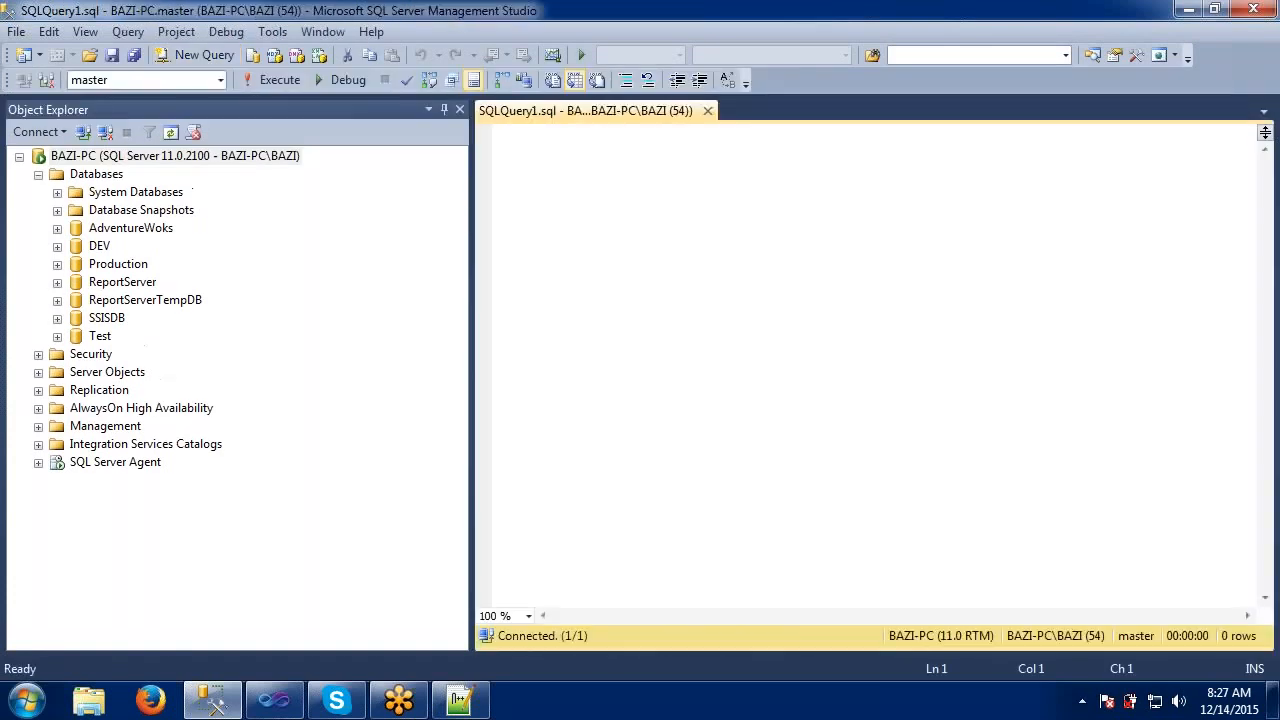
text(SELECT )
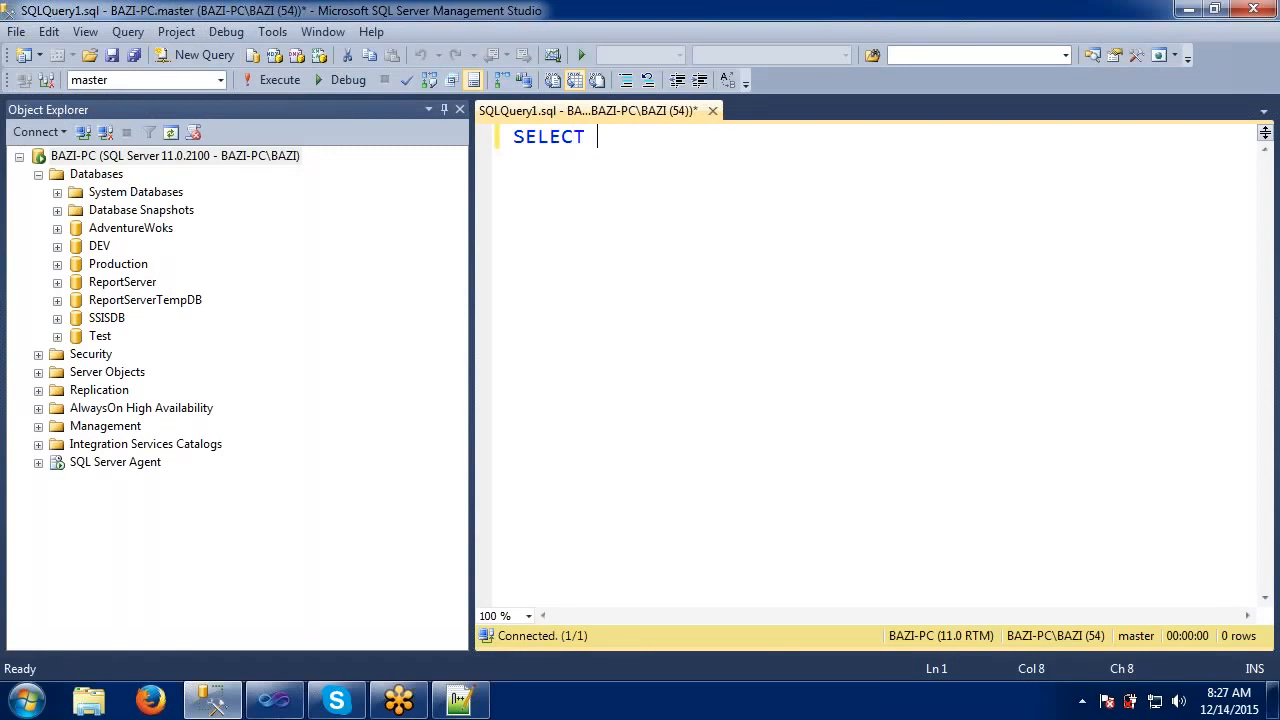
text(* FROM D)
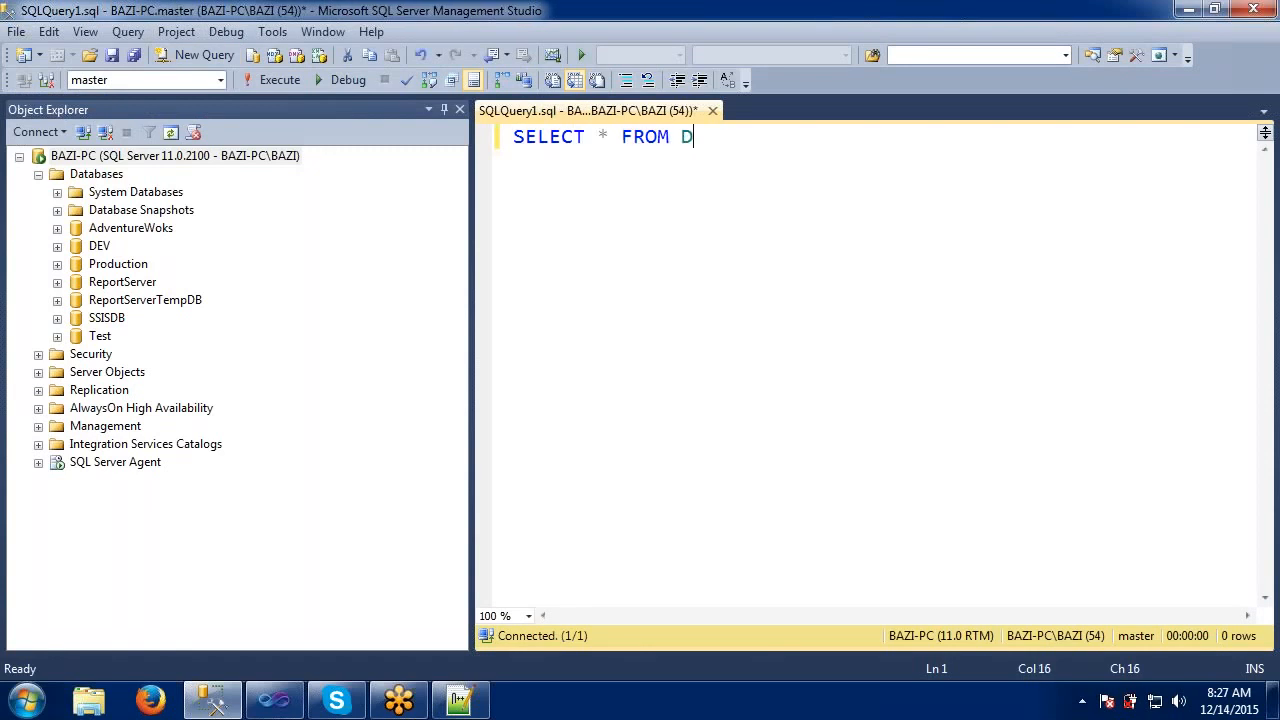
text(IMC)
text(URR)
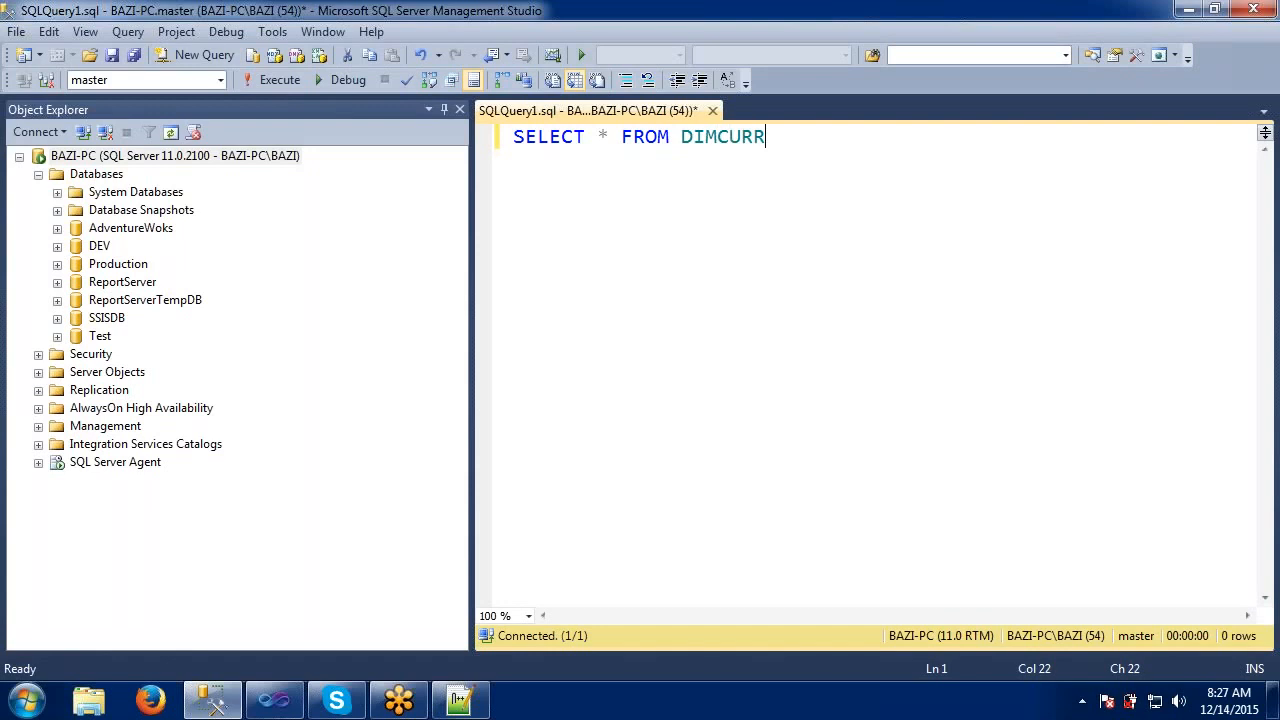
text(ENCY)
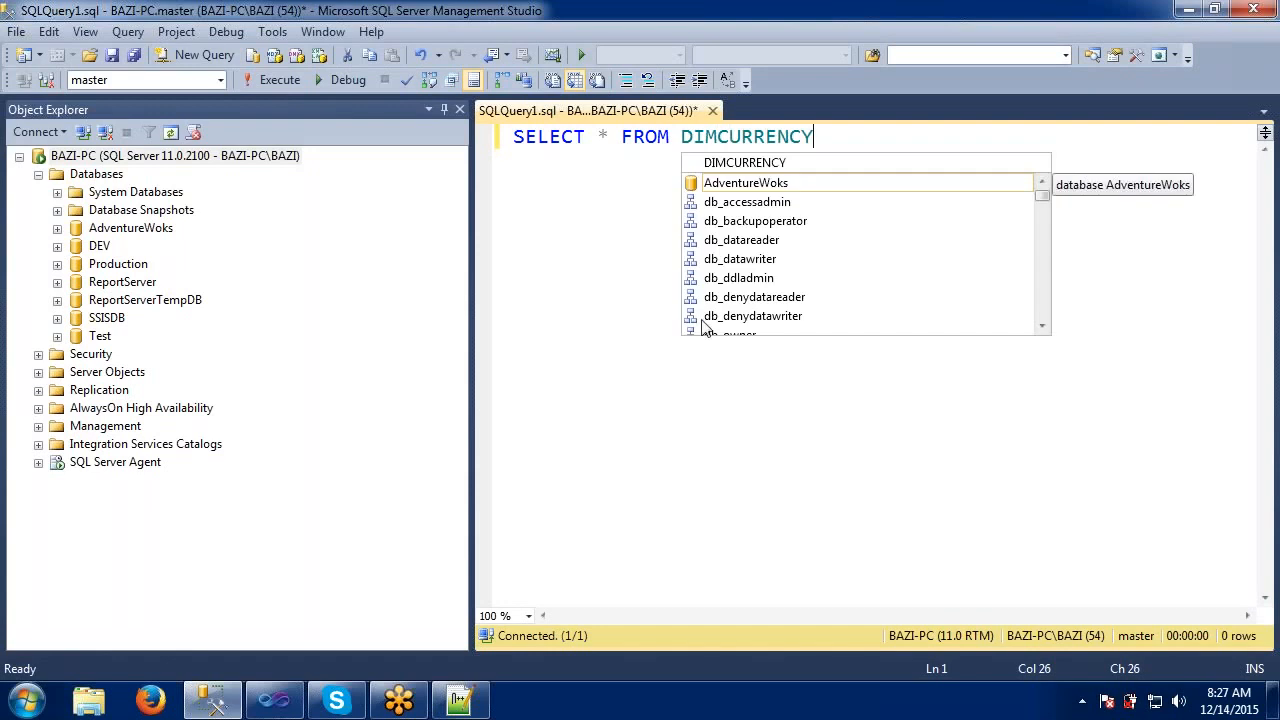
Set the query's database to AdventureWoks and execute the query
click(220, 80)
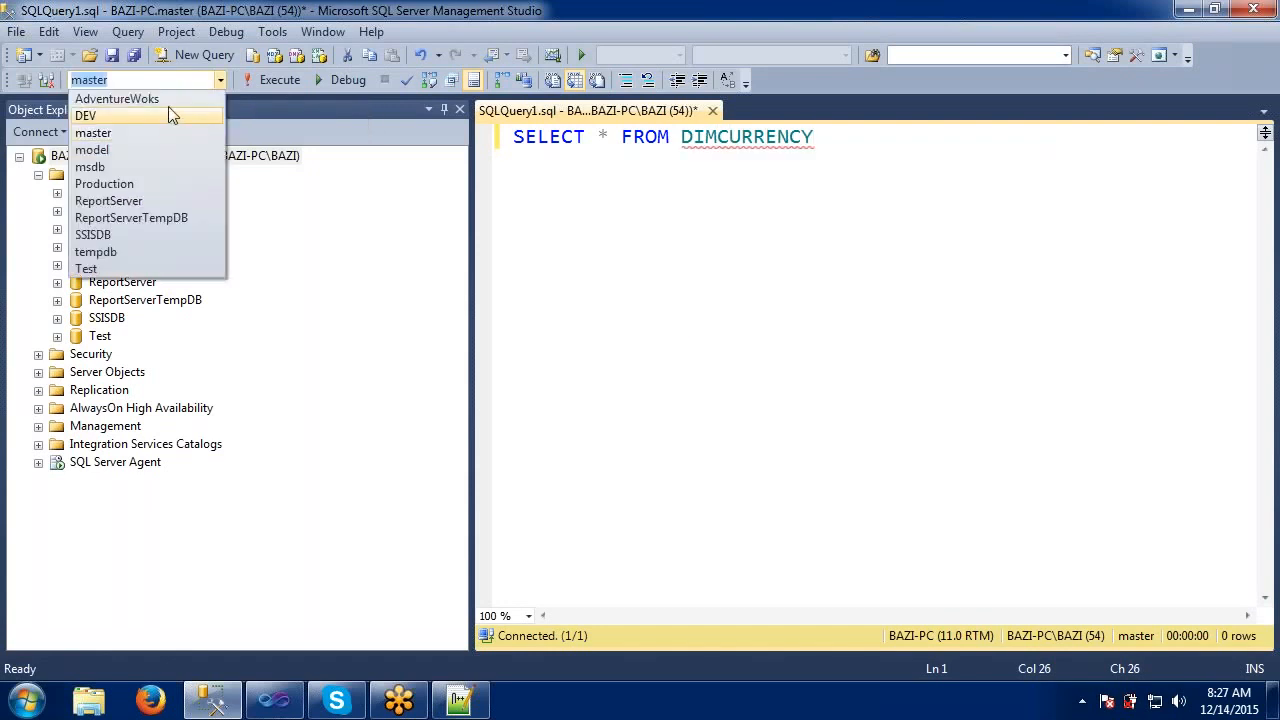
click(168, 102)
click(621, 283)
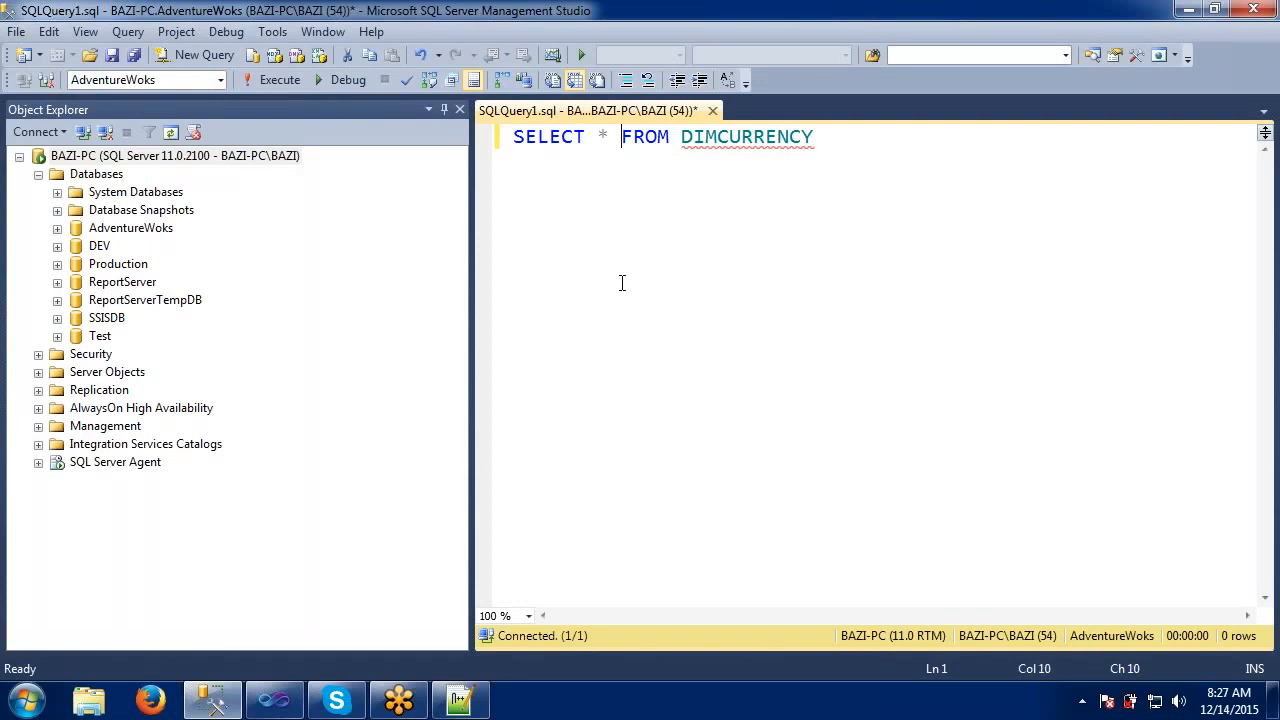
click(281, 82)
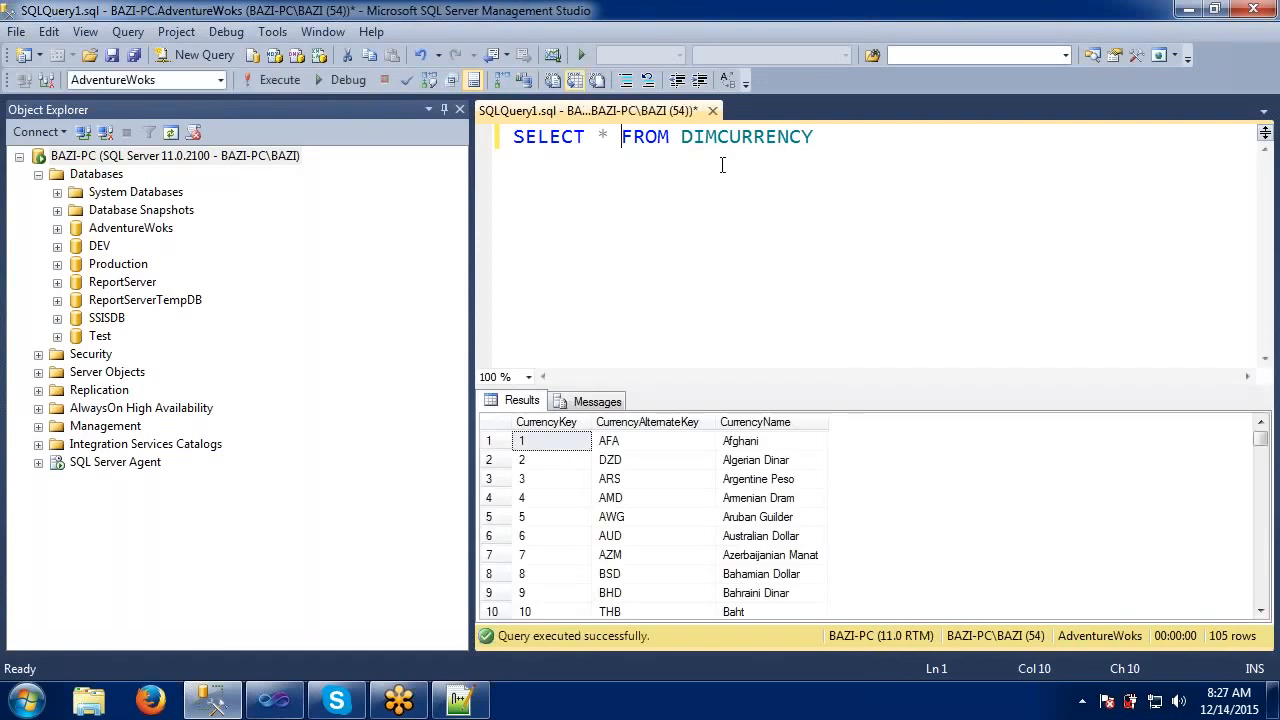
Copy the tested query, switch to Visual Studio, replace the dataset's query with it and try to confirm the dataset
drag(820, 136, 483, 140)
key(ctrl+c)
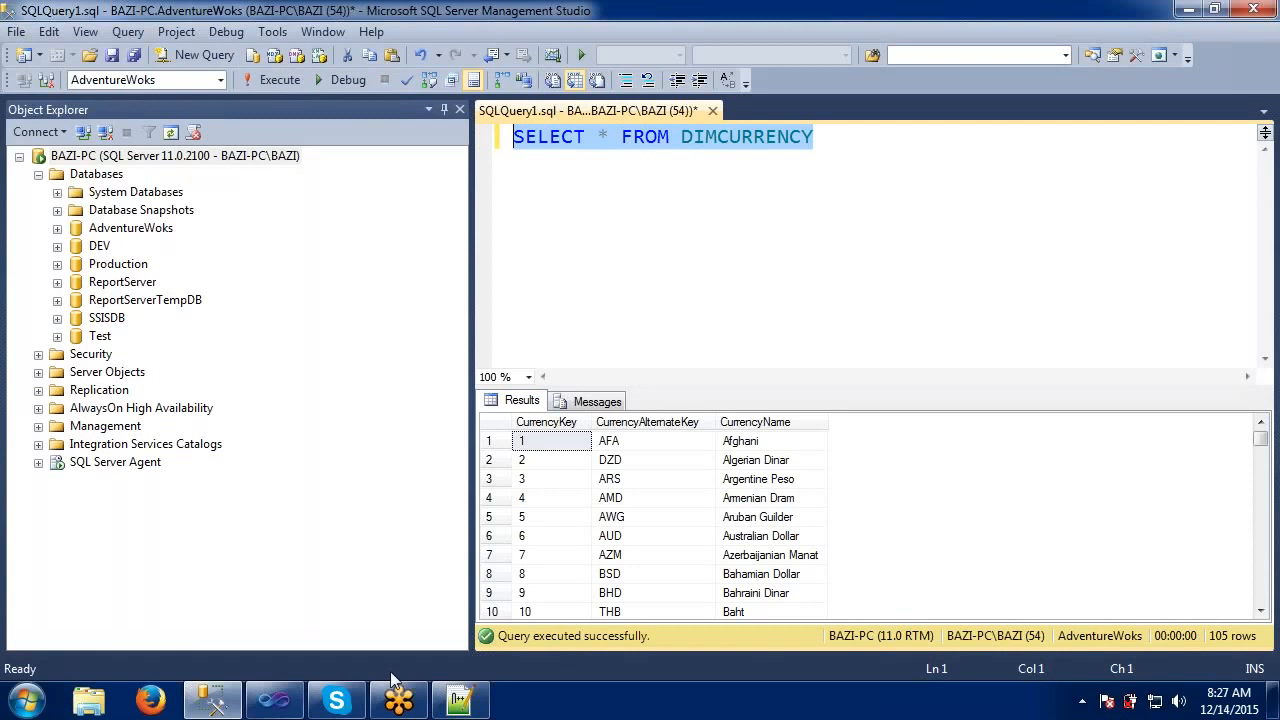
click(274, 700)
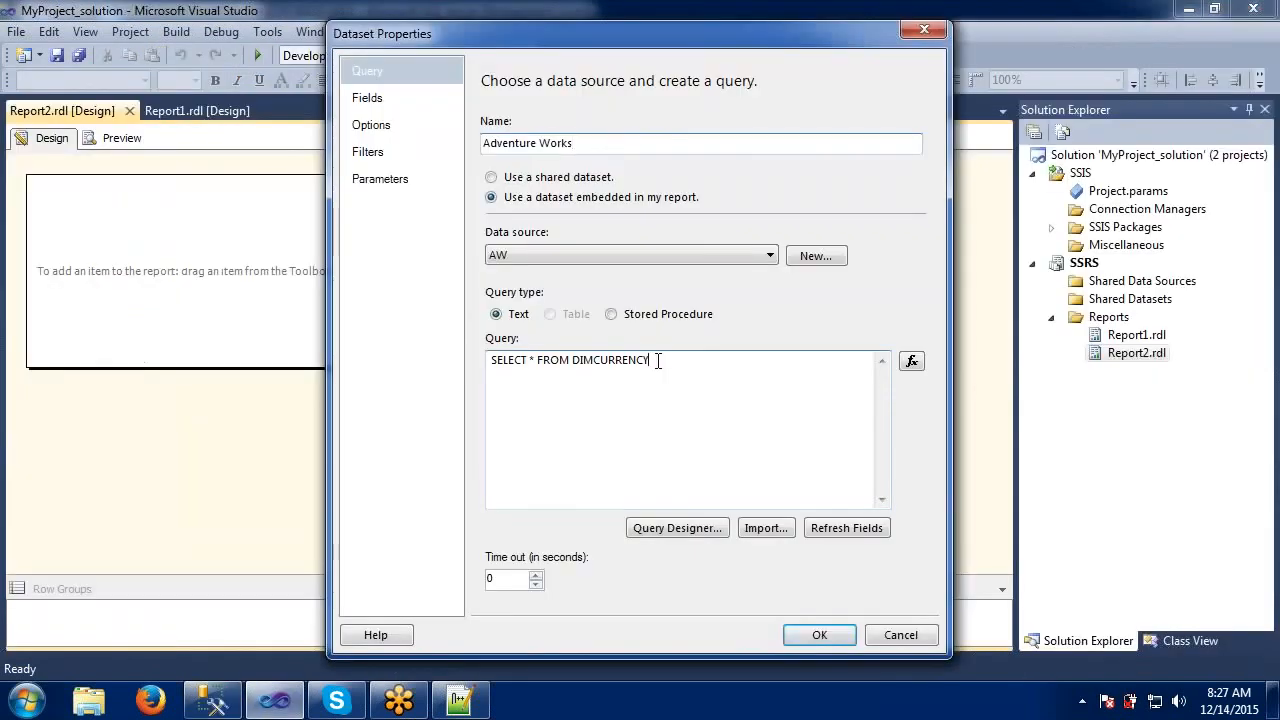
key(ctrl+a)
key(ctrl+v)
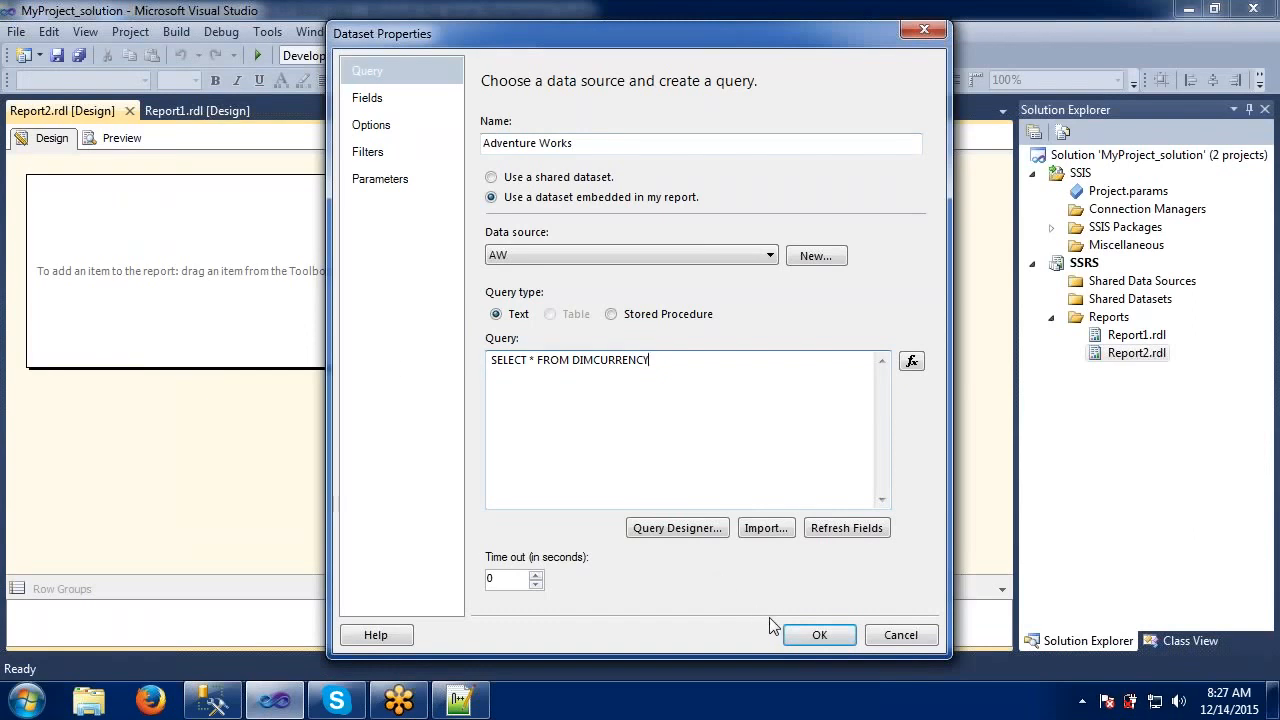
click(798, 635)
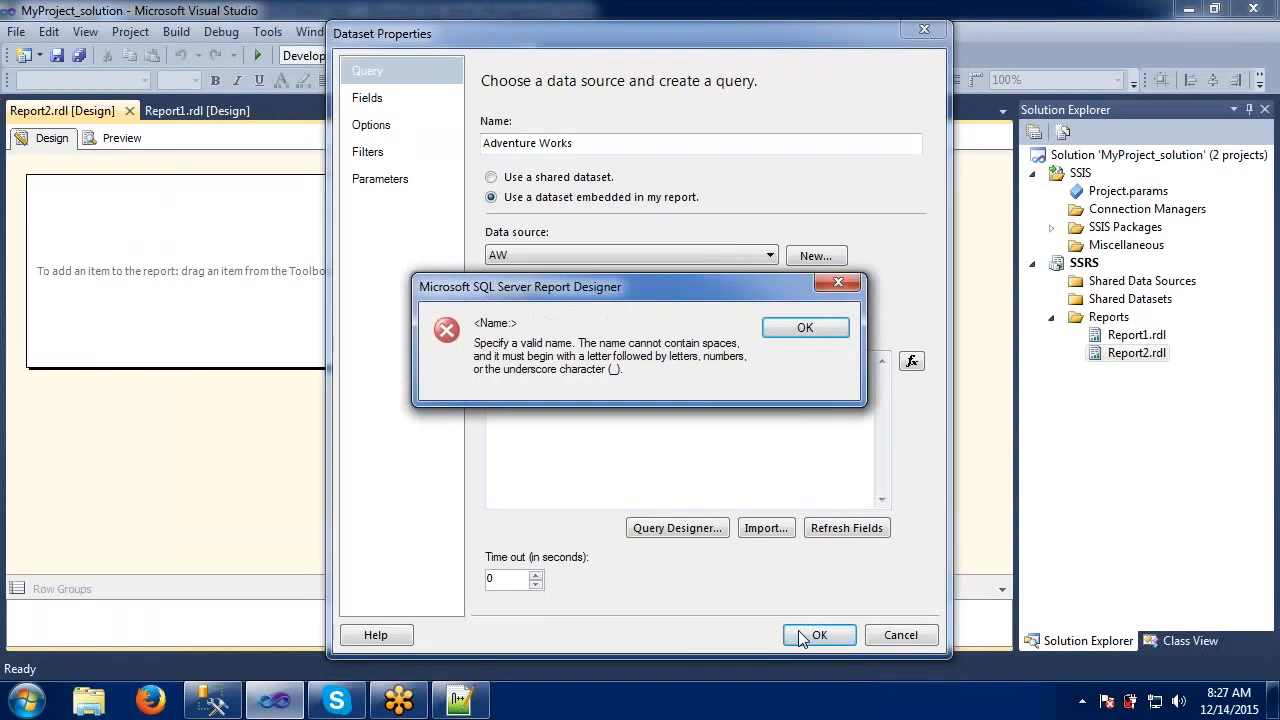
click(775, 331)
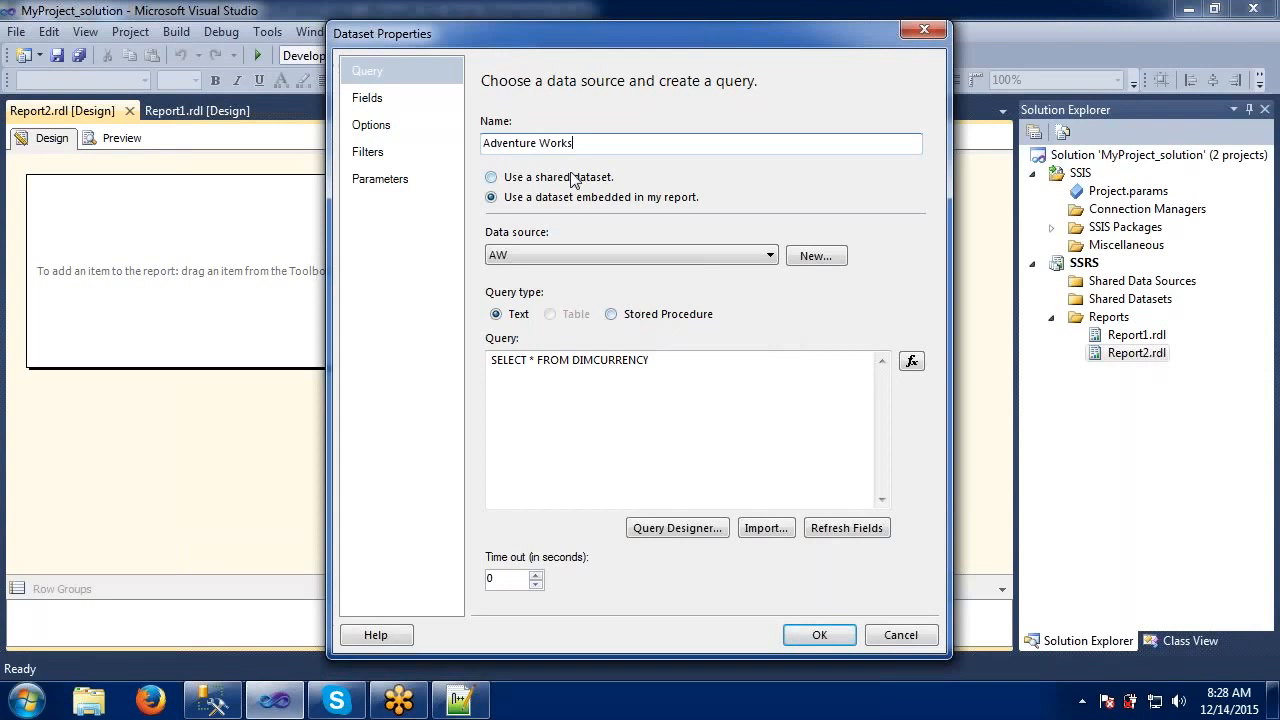
Replace the space in the dataset name Adventure Works with an underscore and accept the dataset
key(BackSpace)
text(_)
click(820, 636)
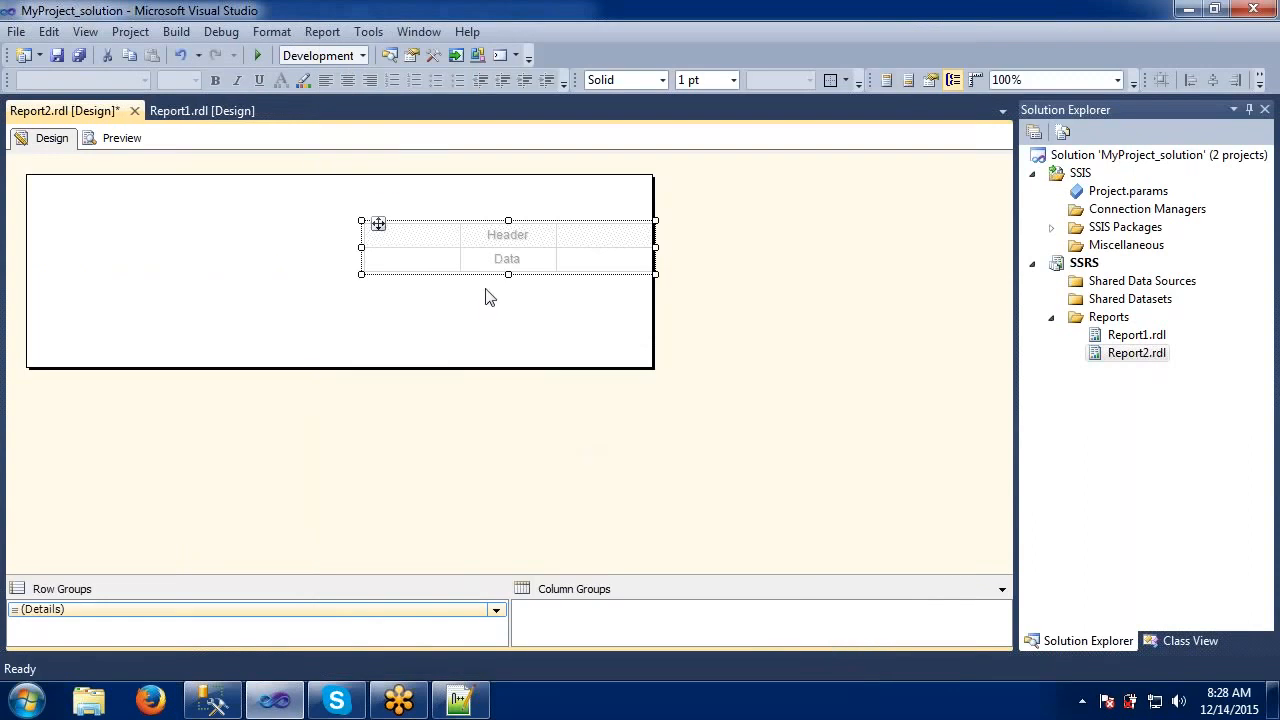
Move the table to the upper-left corner of the Report2 body
click(448, 240)
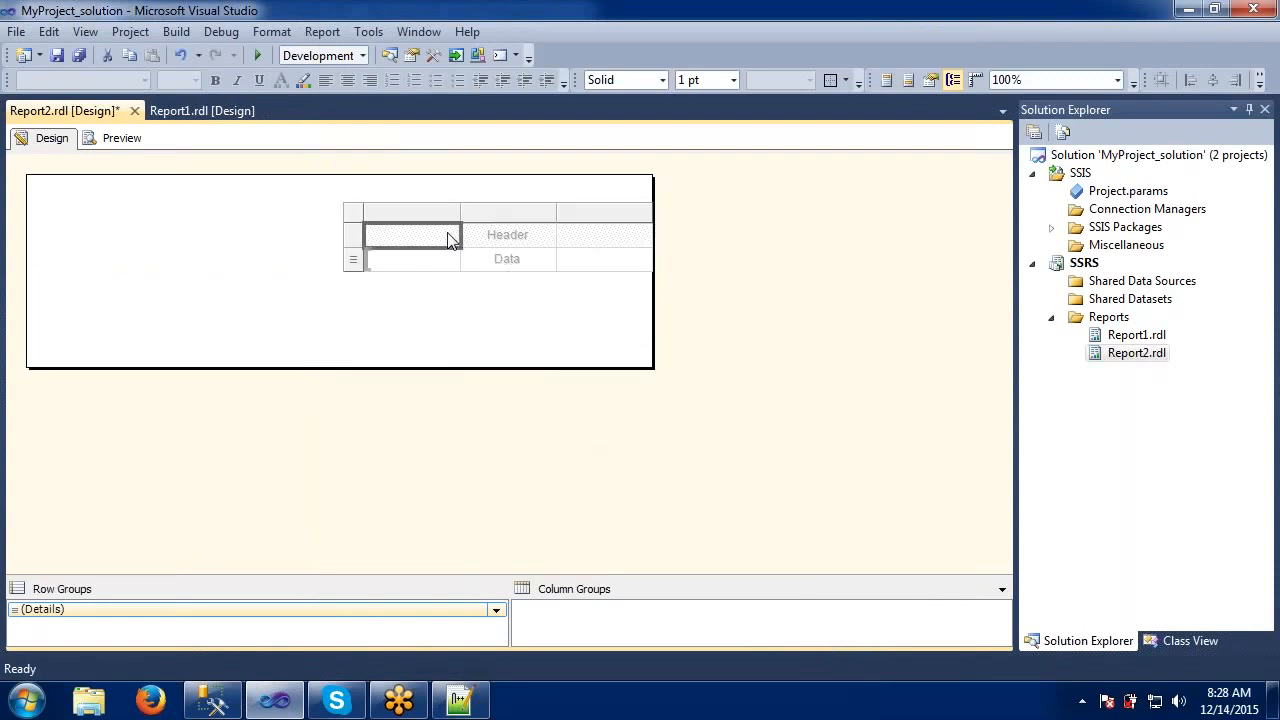
click(348, 214)
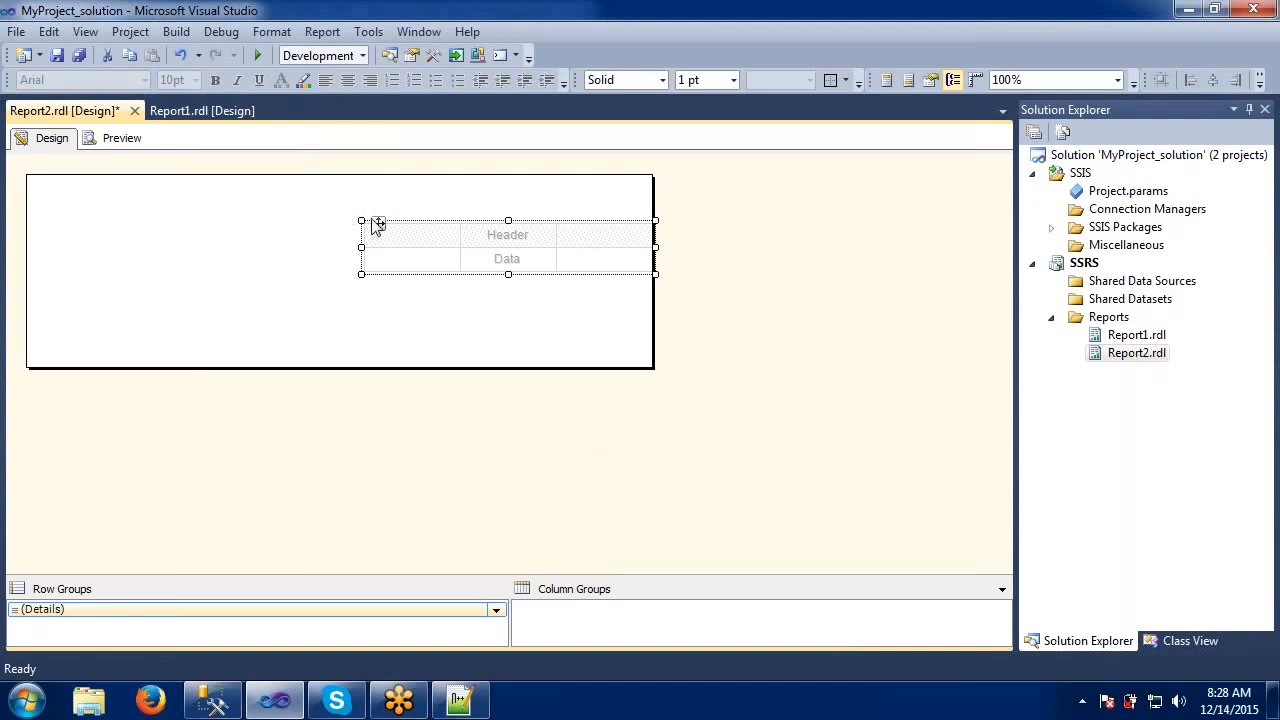
drag(376, 224, 41, 175)
click(285, 336)
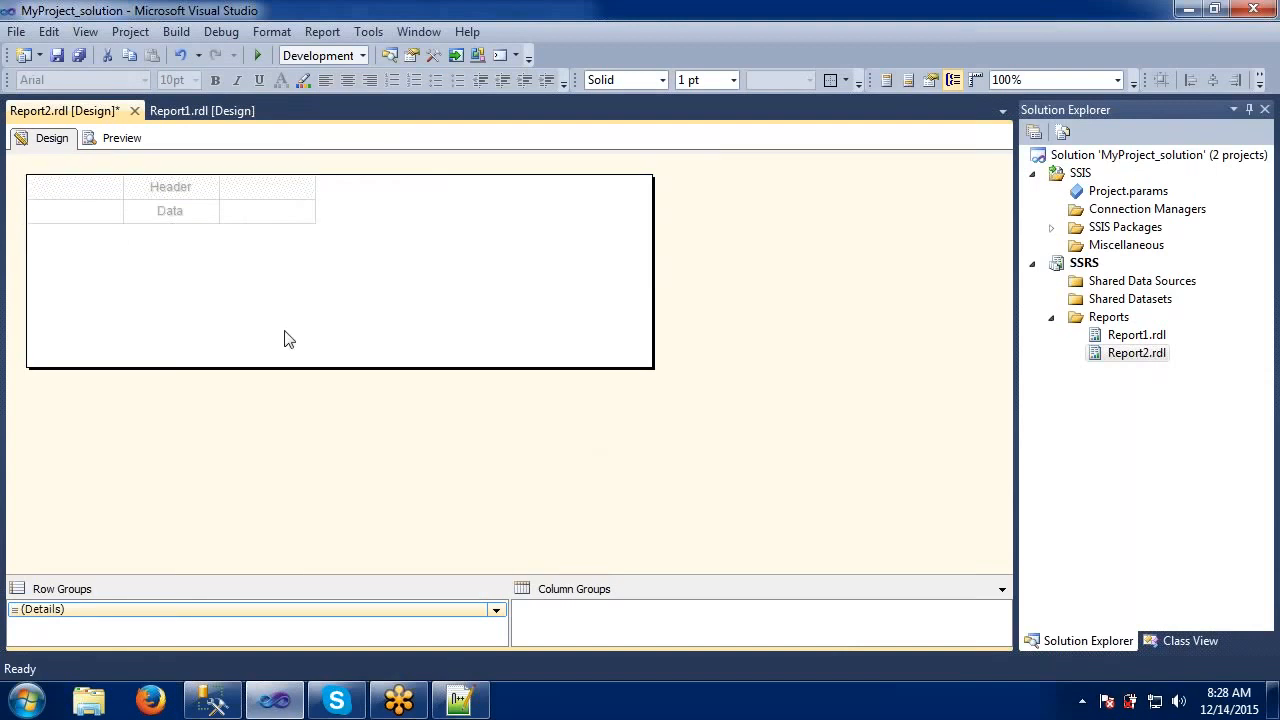
Open the Toolbox to check the available report items and close it again
click(1074, 263)
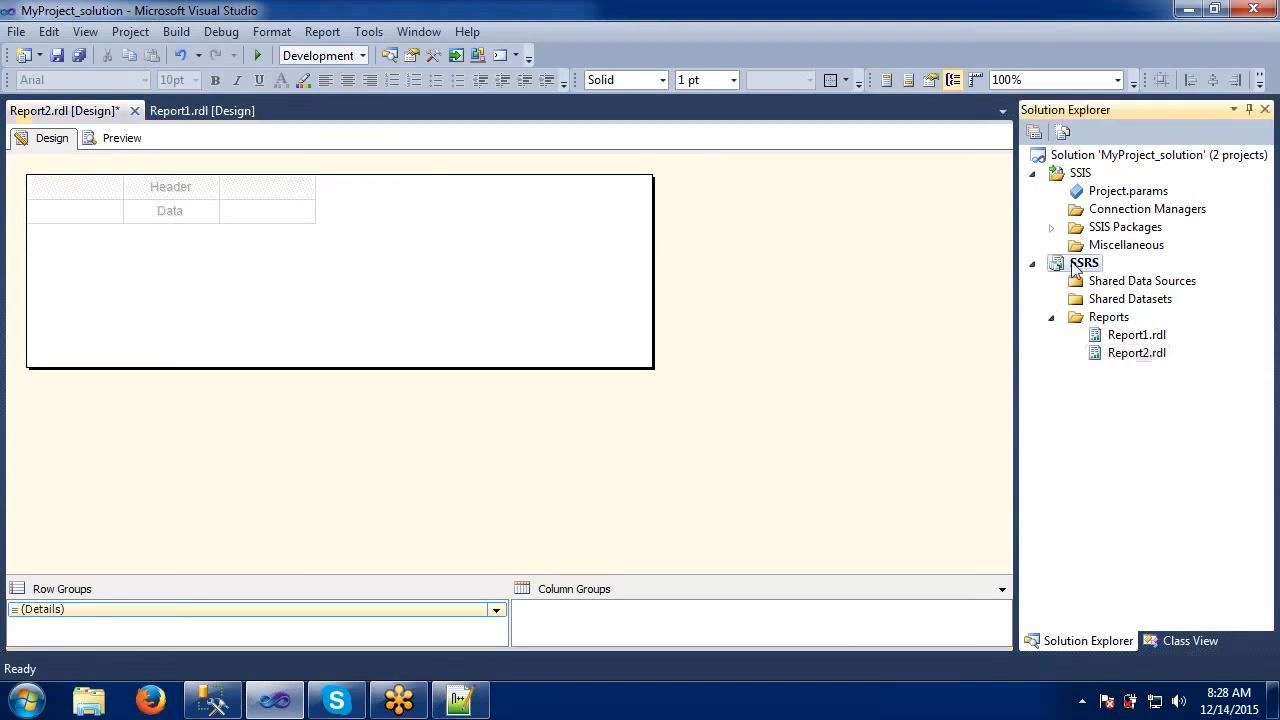
right_click(1074, 263)
click(652, 485)
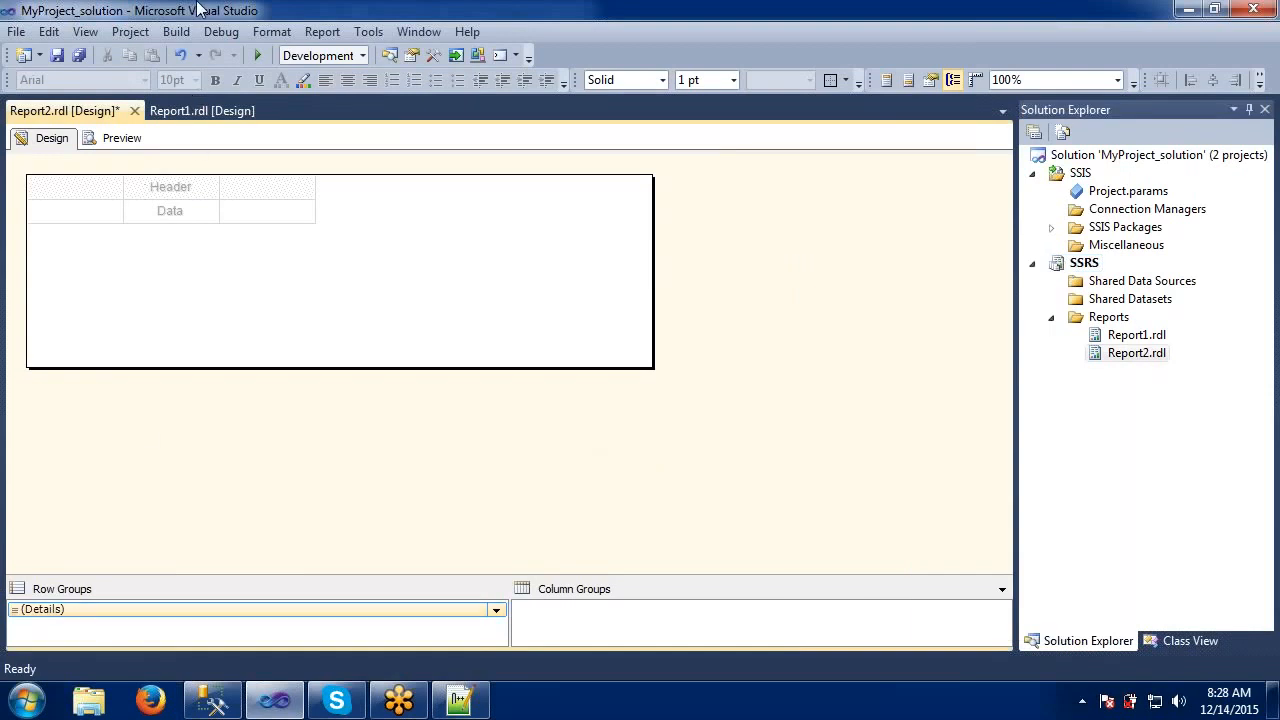
click(86, 32)
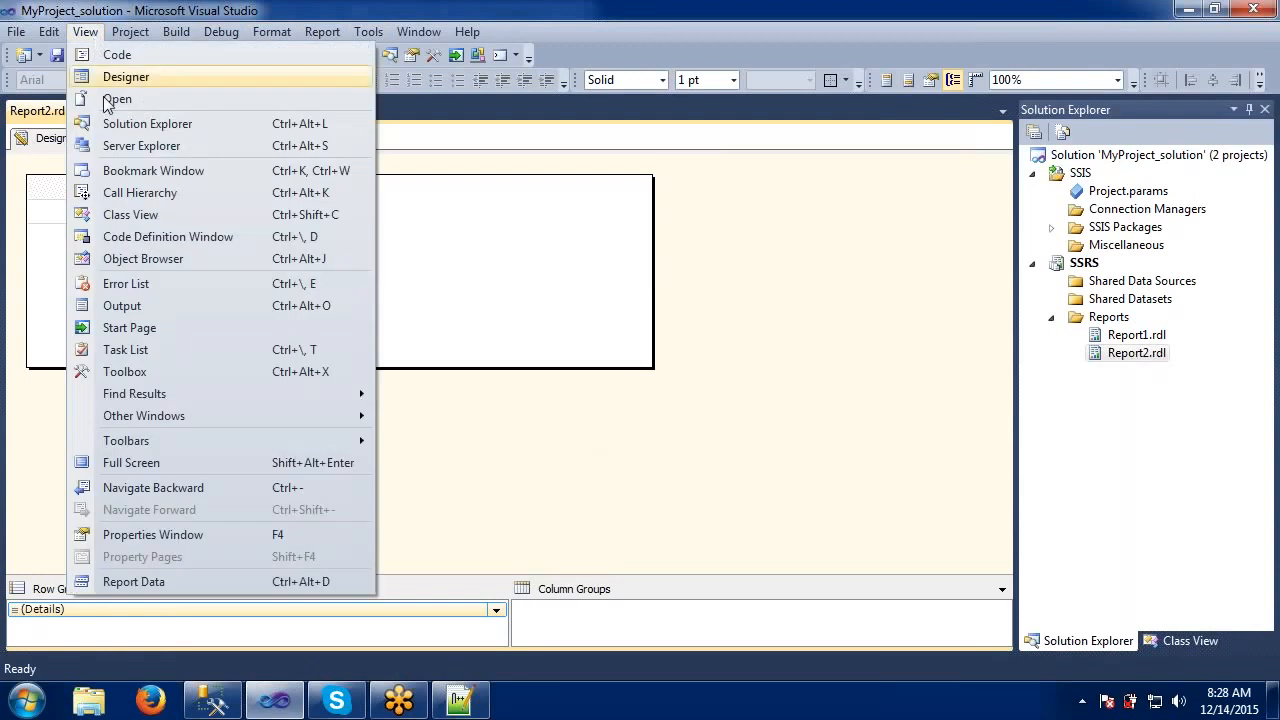
click(138, 371)
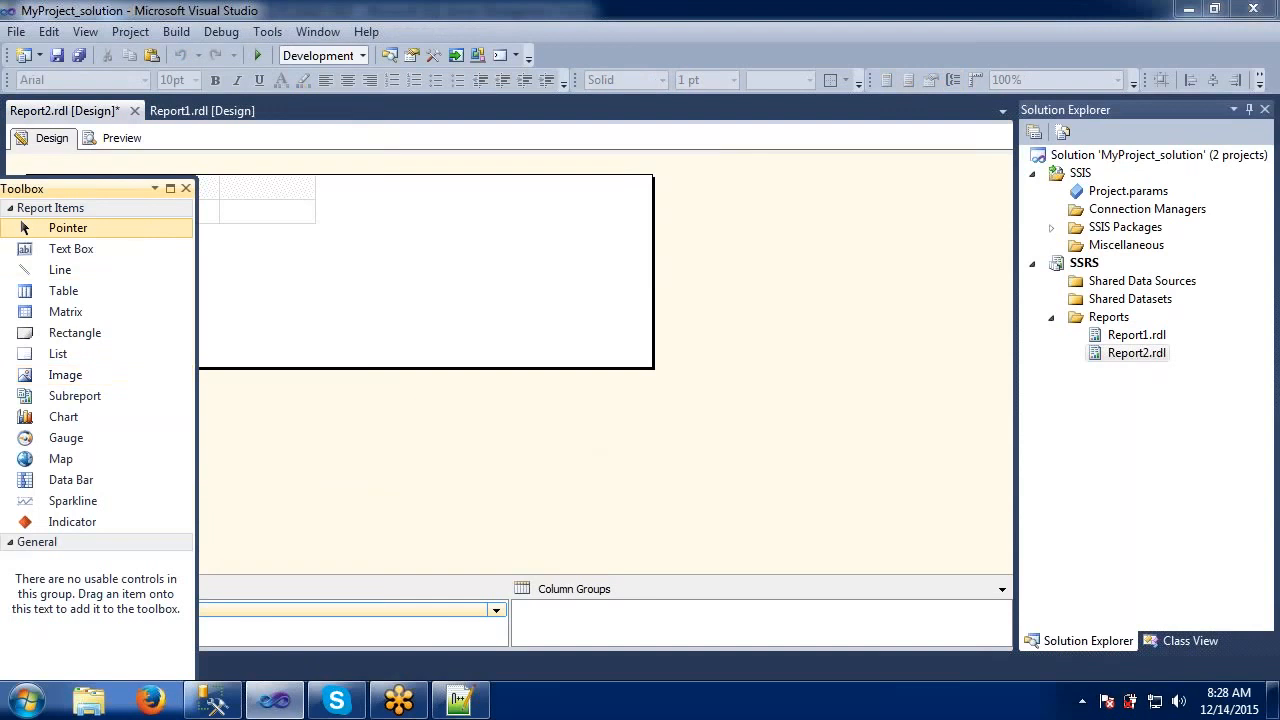
click(185, 189)
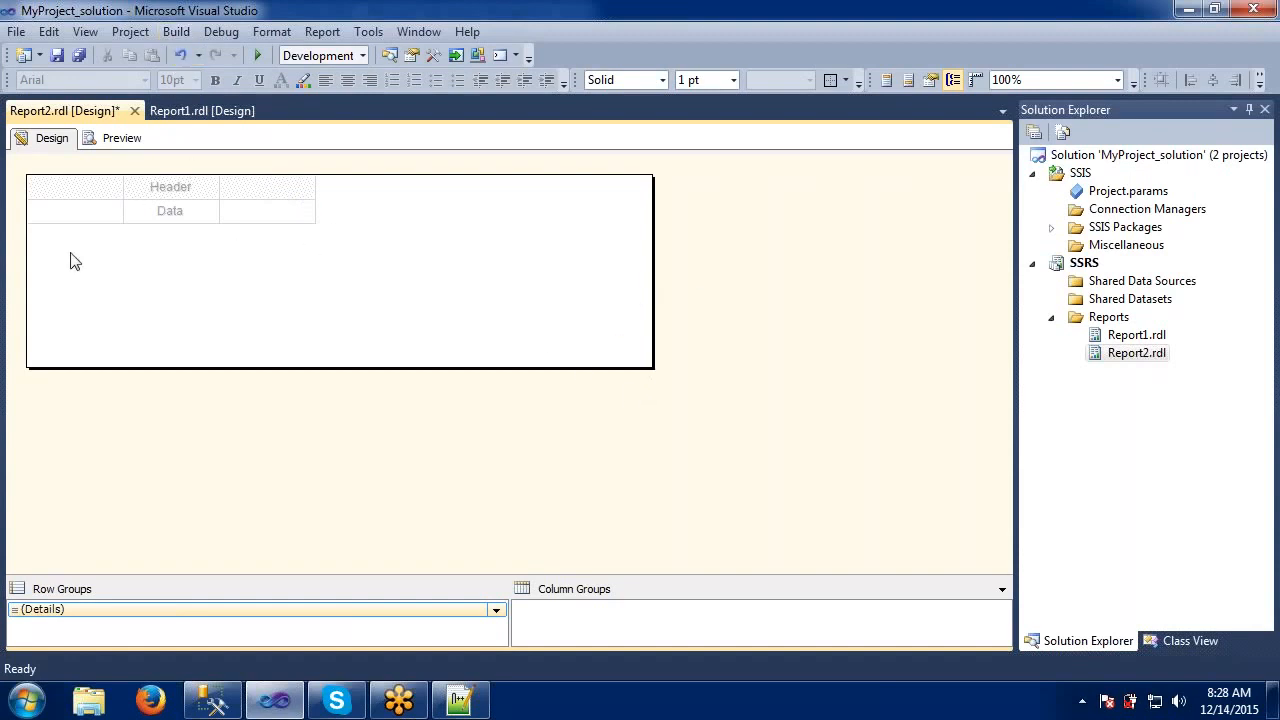
Check the page setup in the report properties and leave without changes
right_click(88, 466)
mouse_move(122, 480)
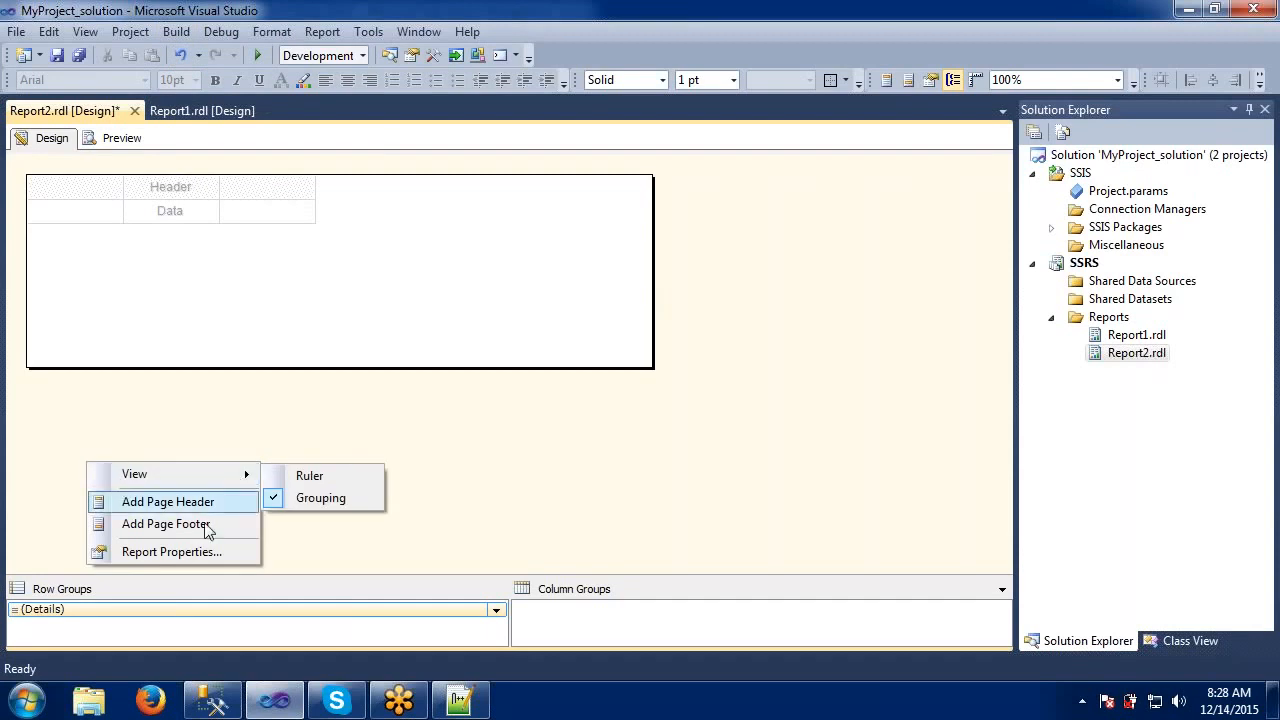
click(190, 553)
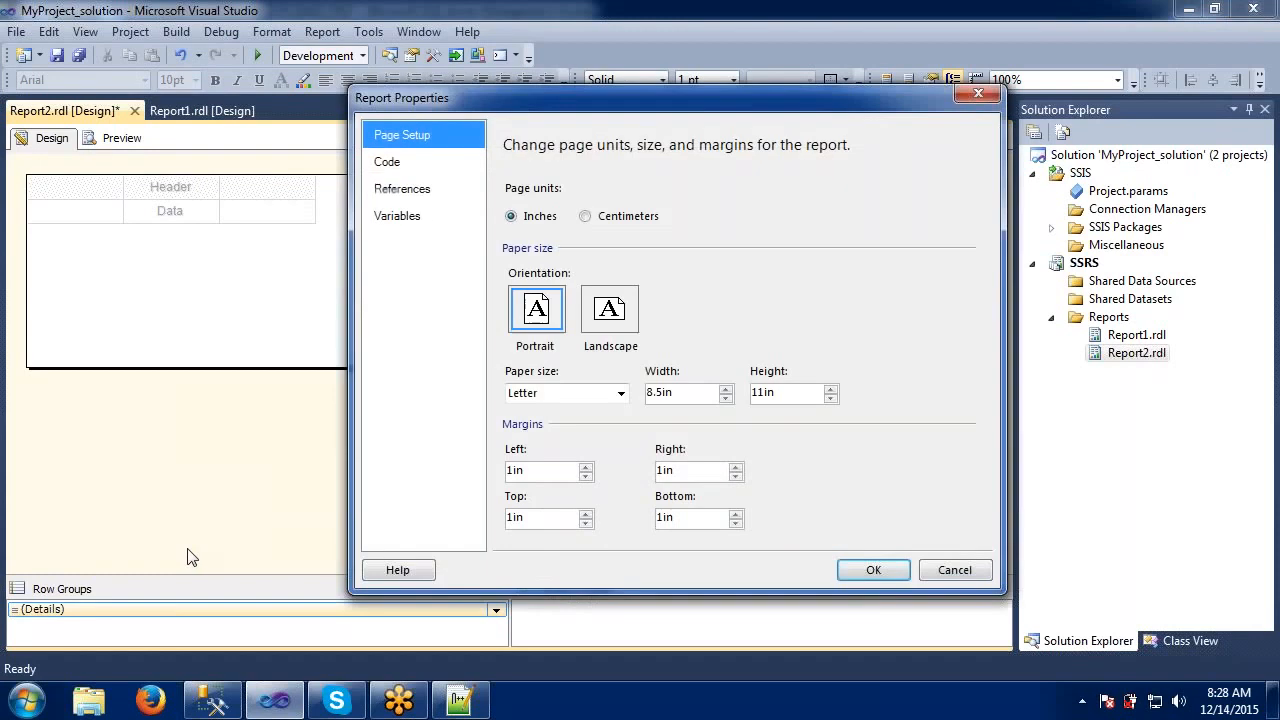
click(943, 571)
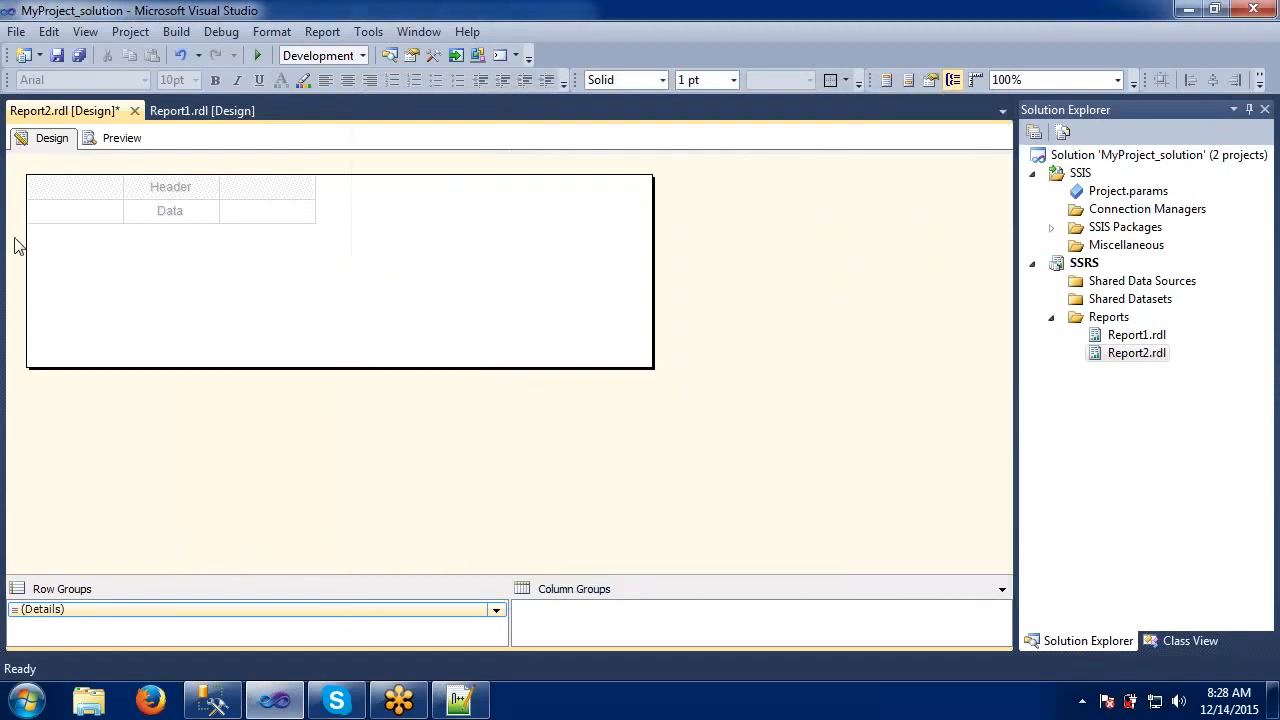
Narrow the Solution Explorer to widen the report design area, and deselect the table's first header cell
click(116, 189)
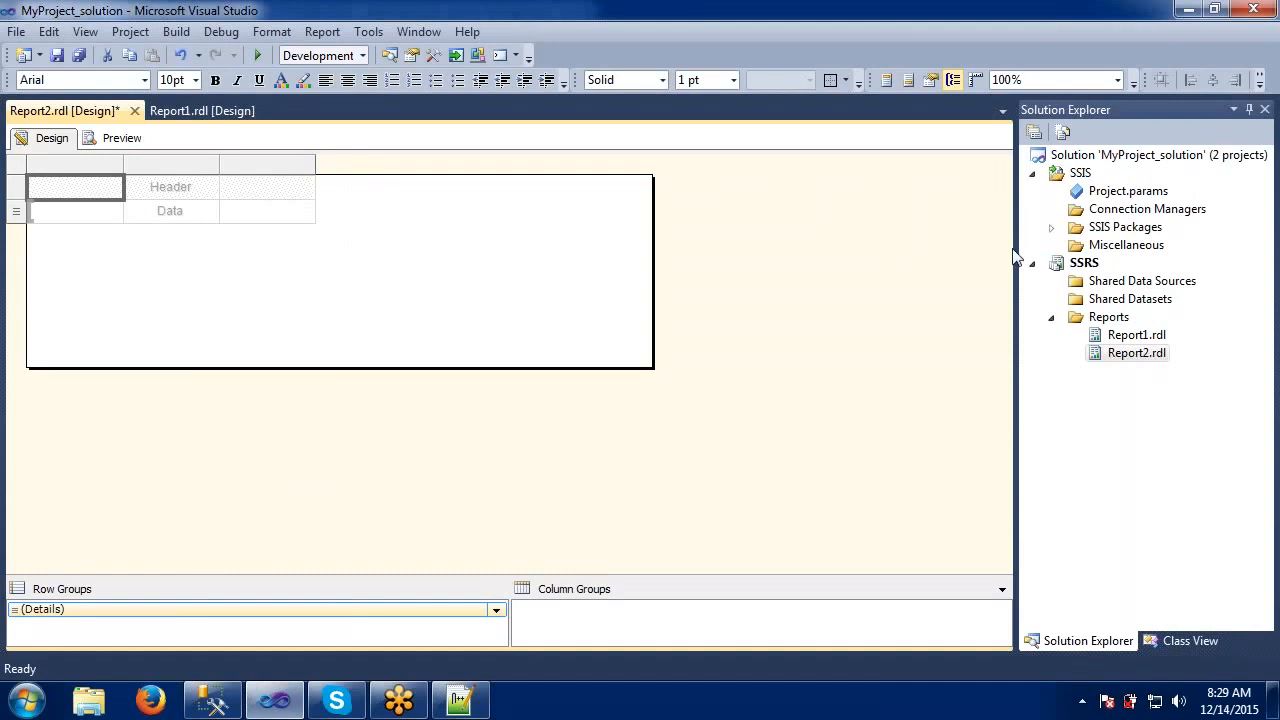
drag(1016, 250, 1132, 240)
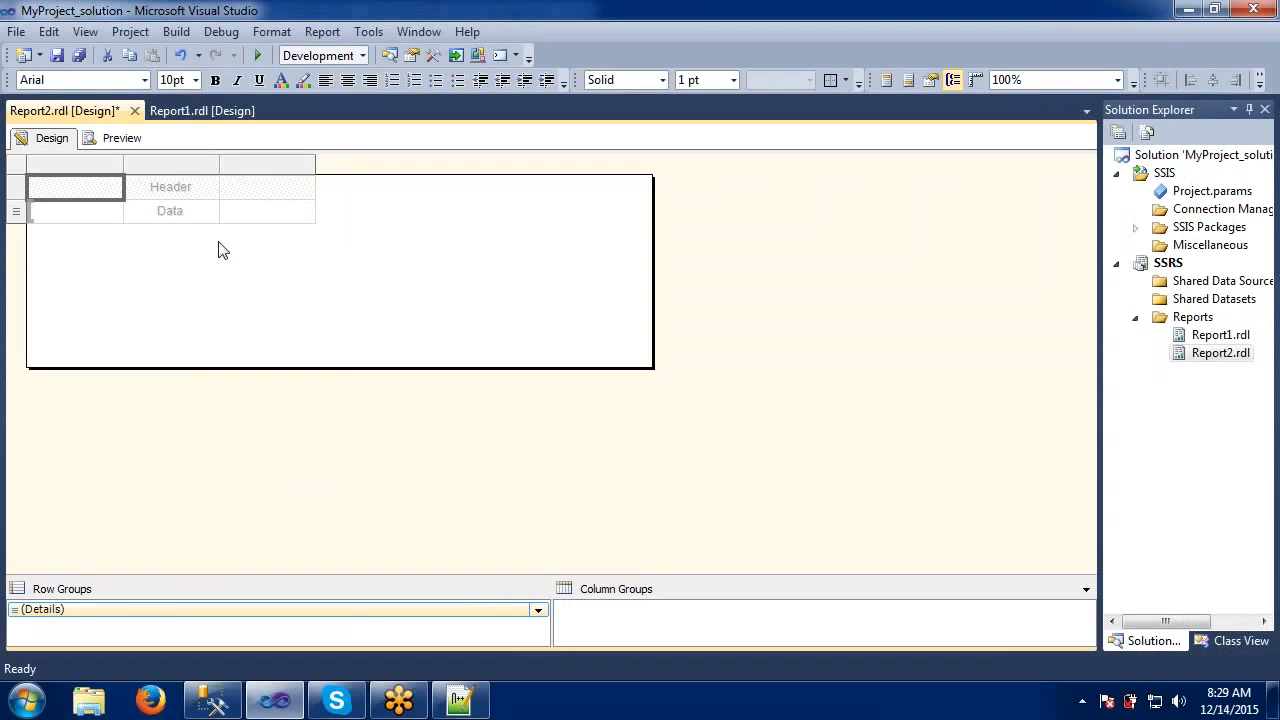
click(118, 195)
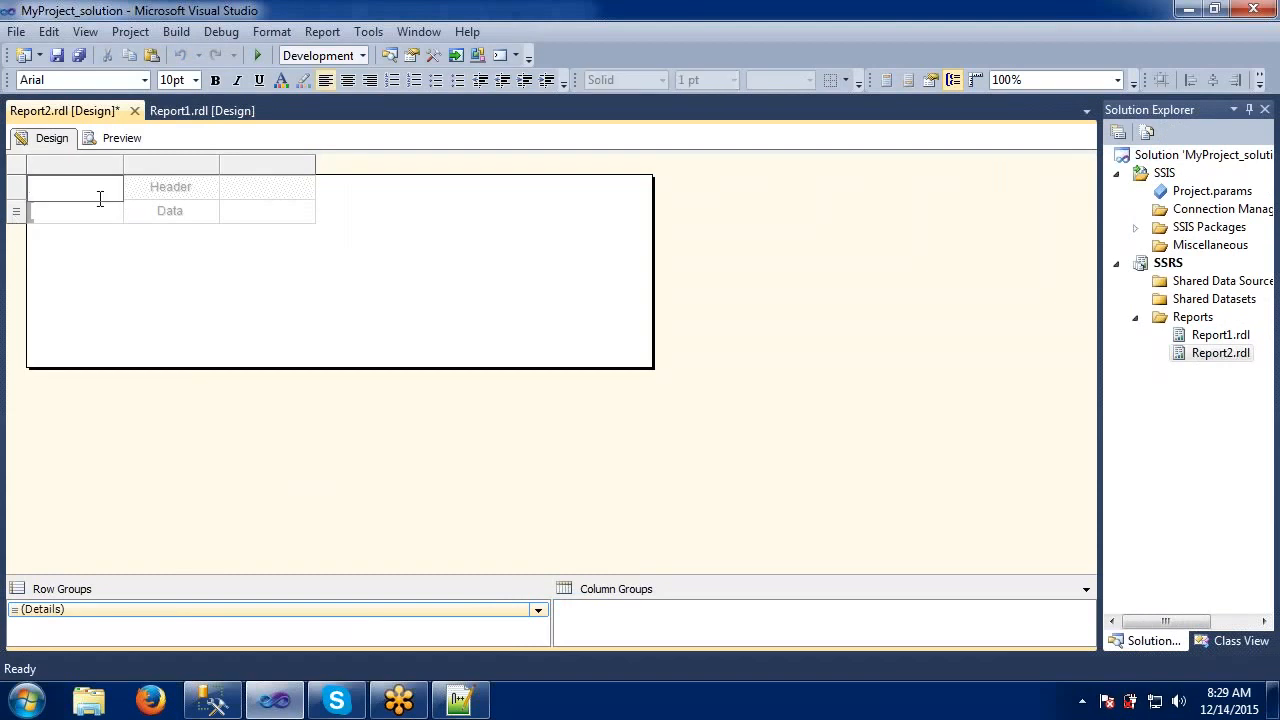
click(104, 278)
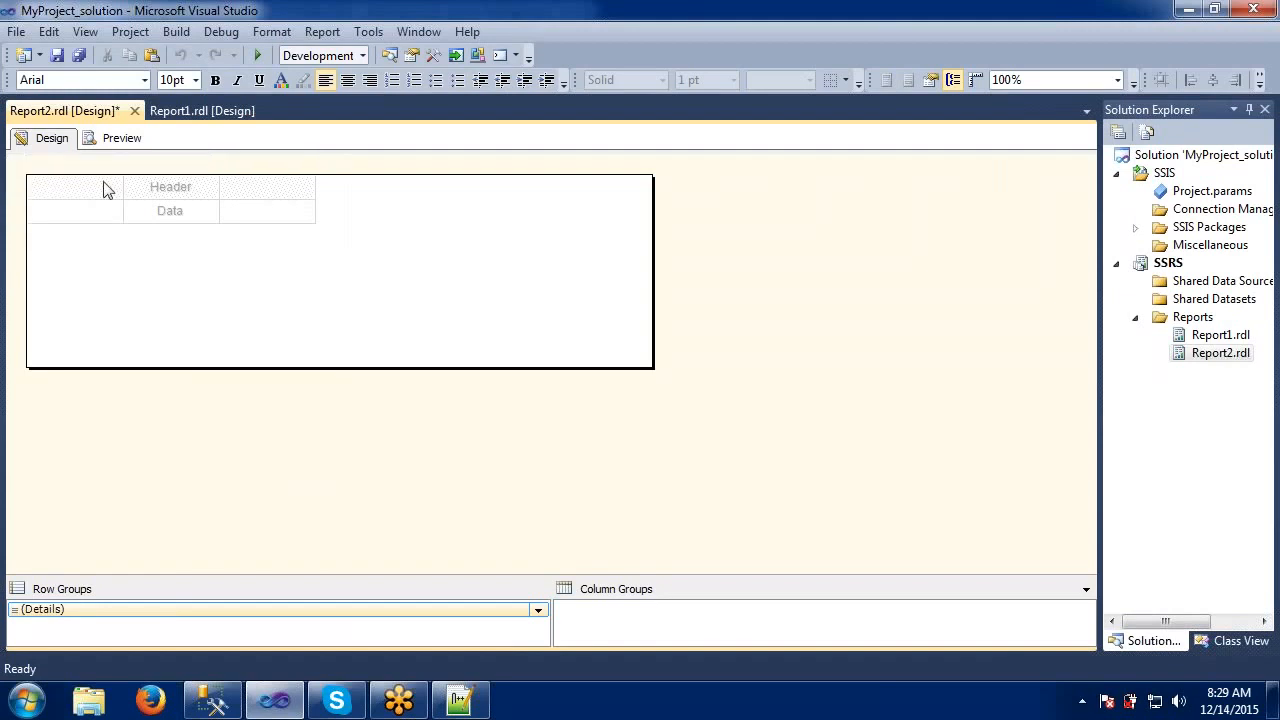
click(172, 33)
mouse_move(90, 36)
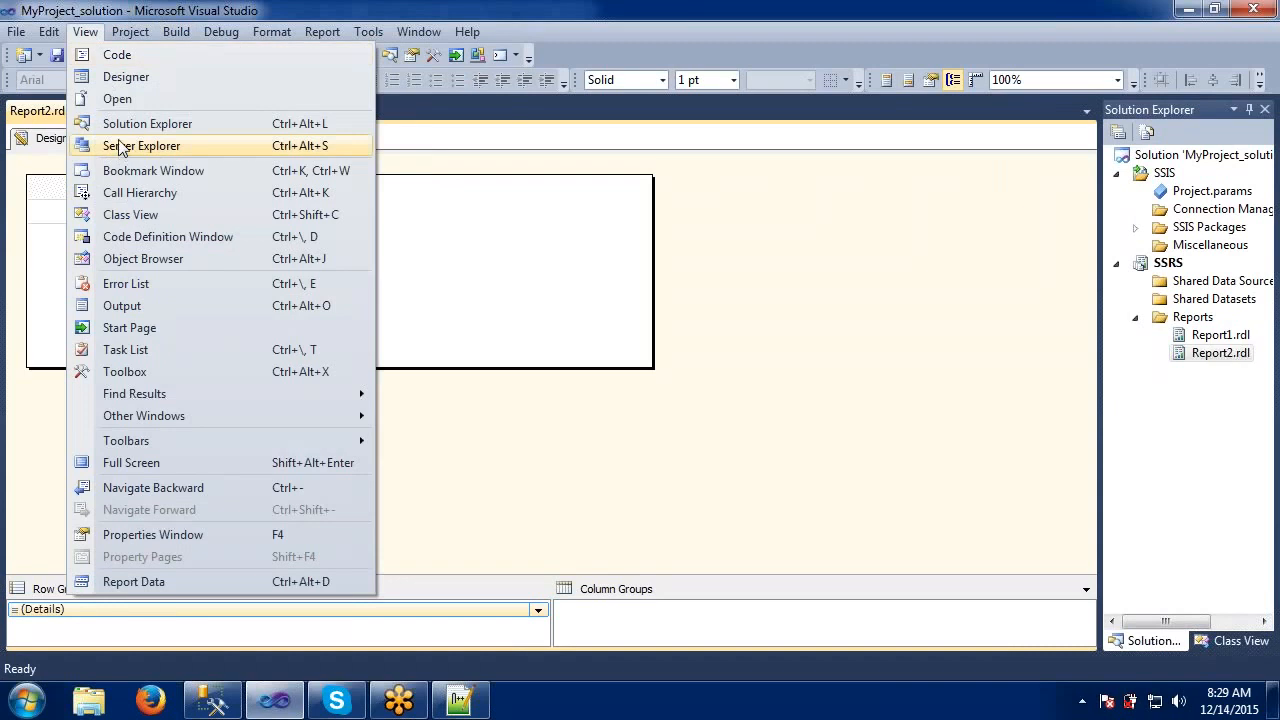
click(517, 140)
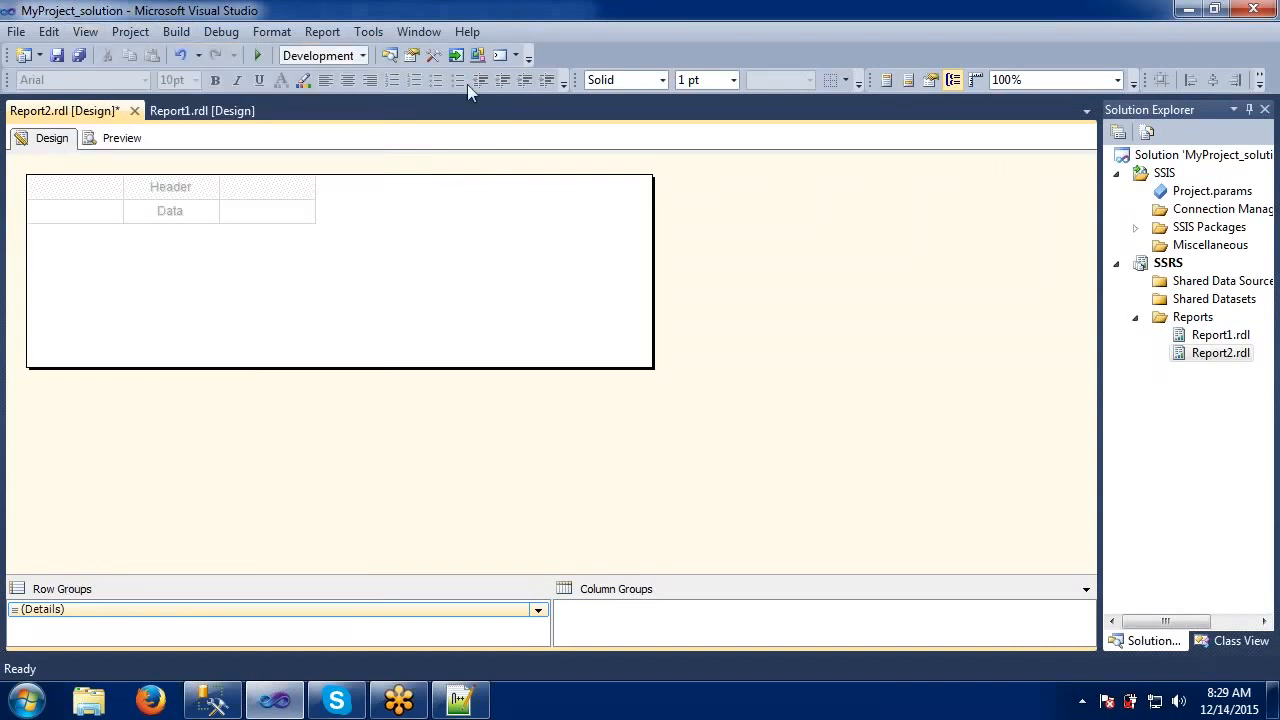
click(411, 56)
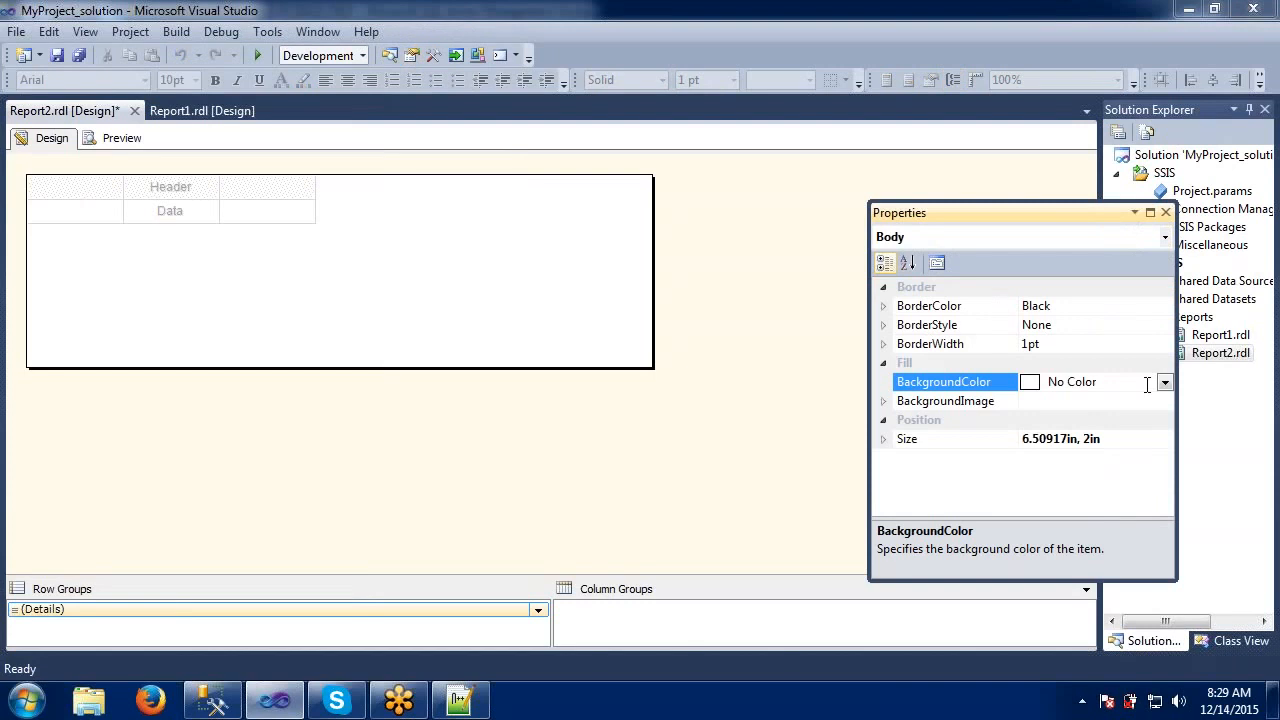
click(1165, 212)
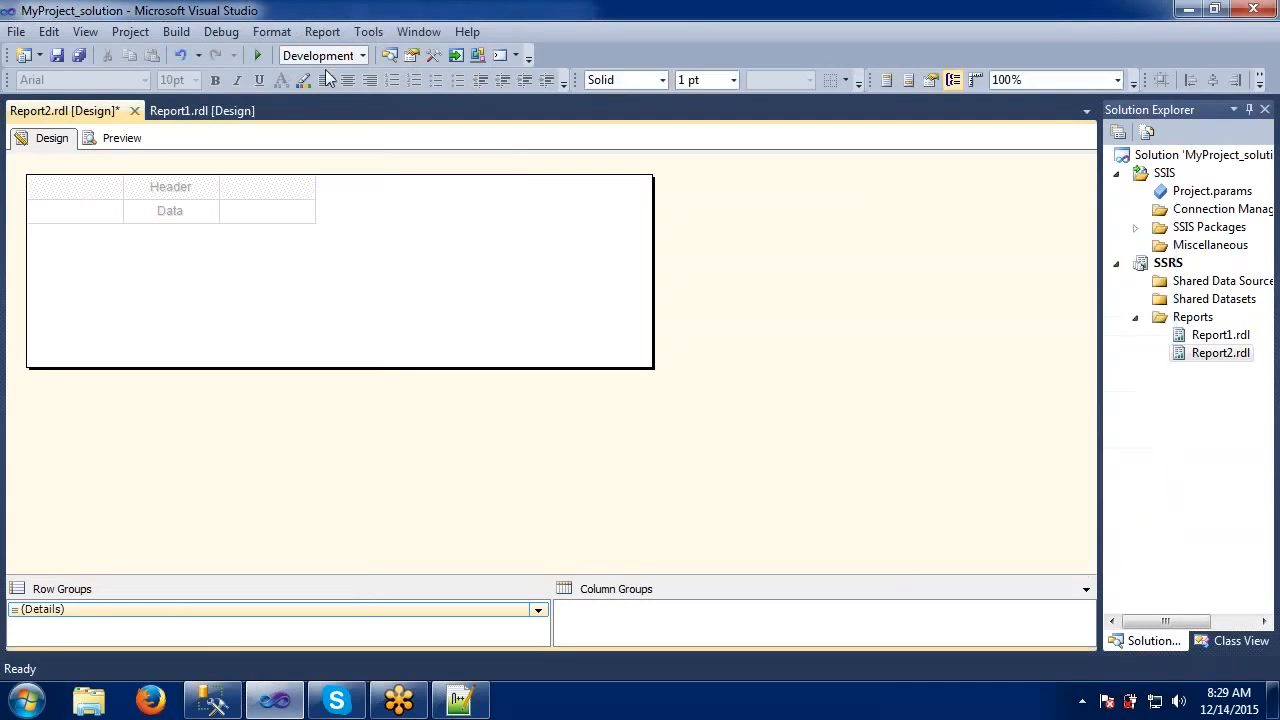
click(391, 56)
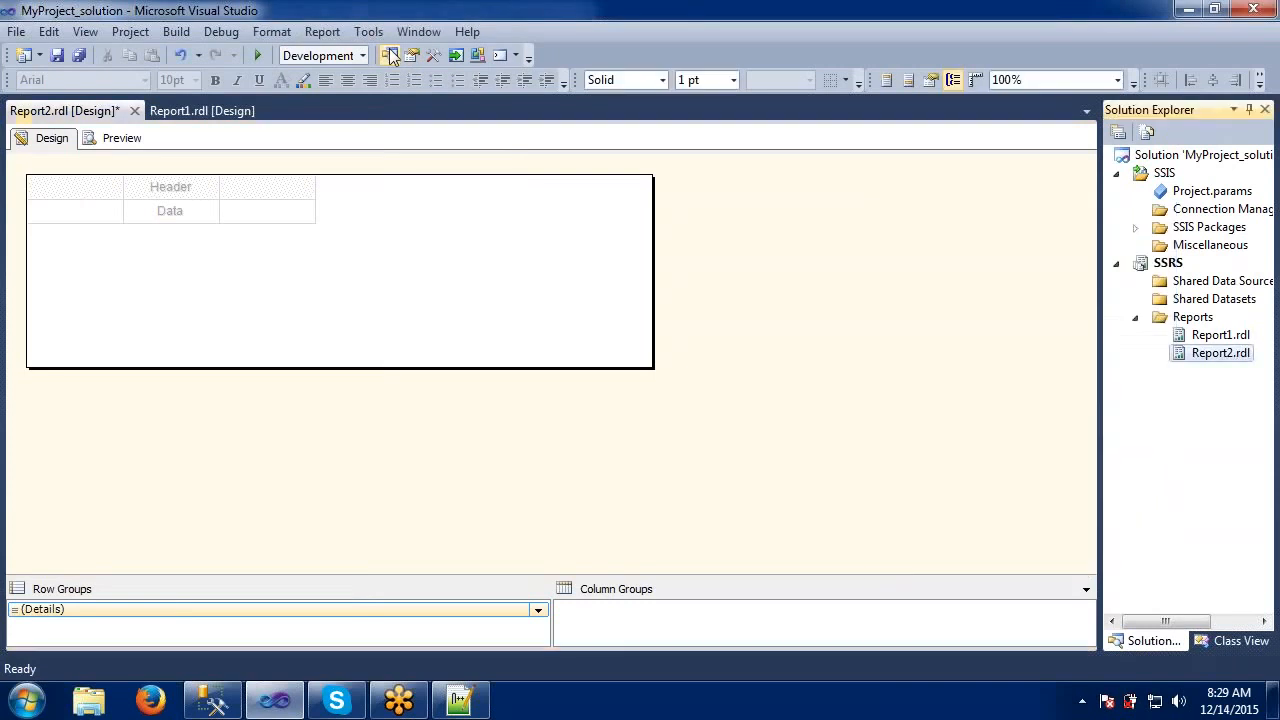
click(449, 52)
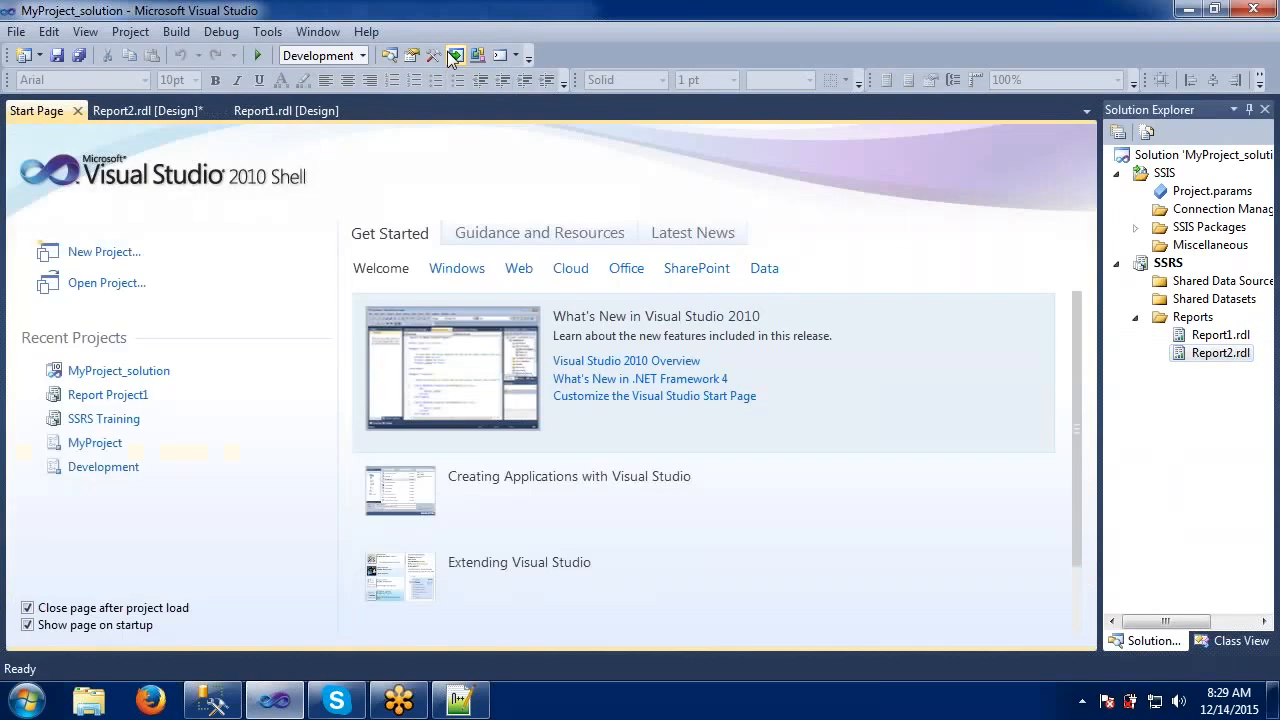
click(390, 58)
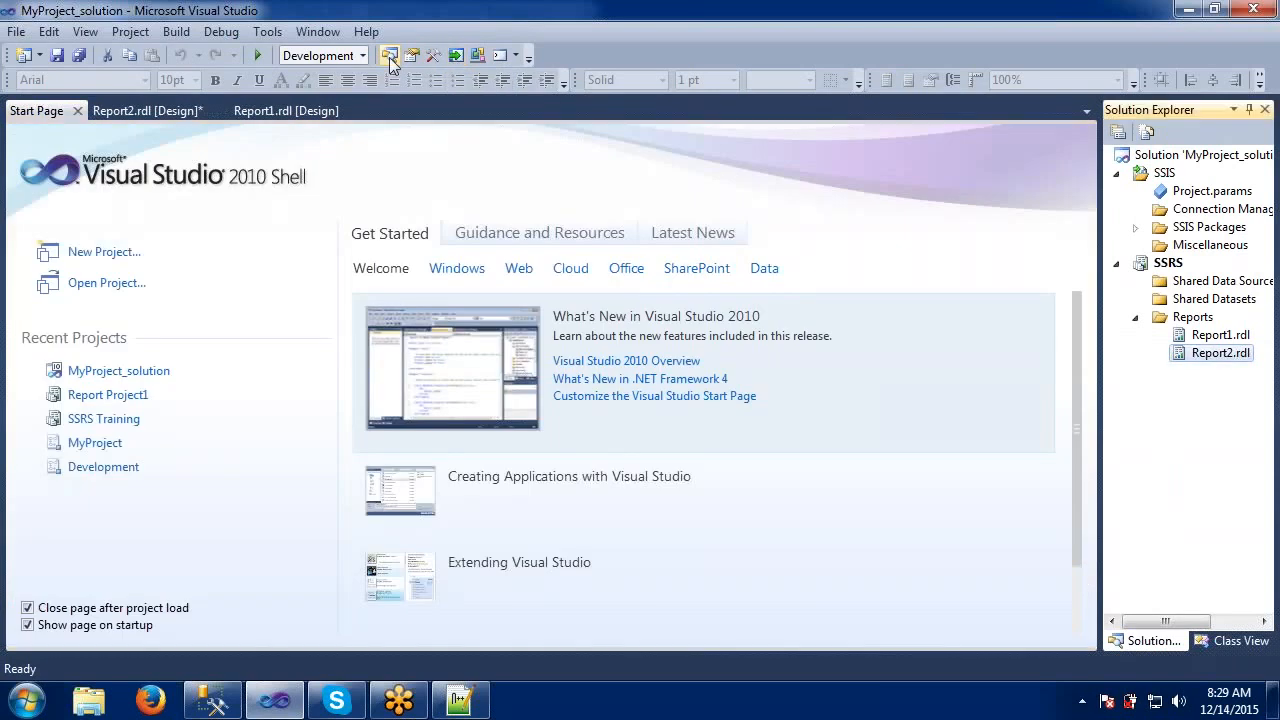
click(478, 57)
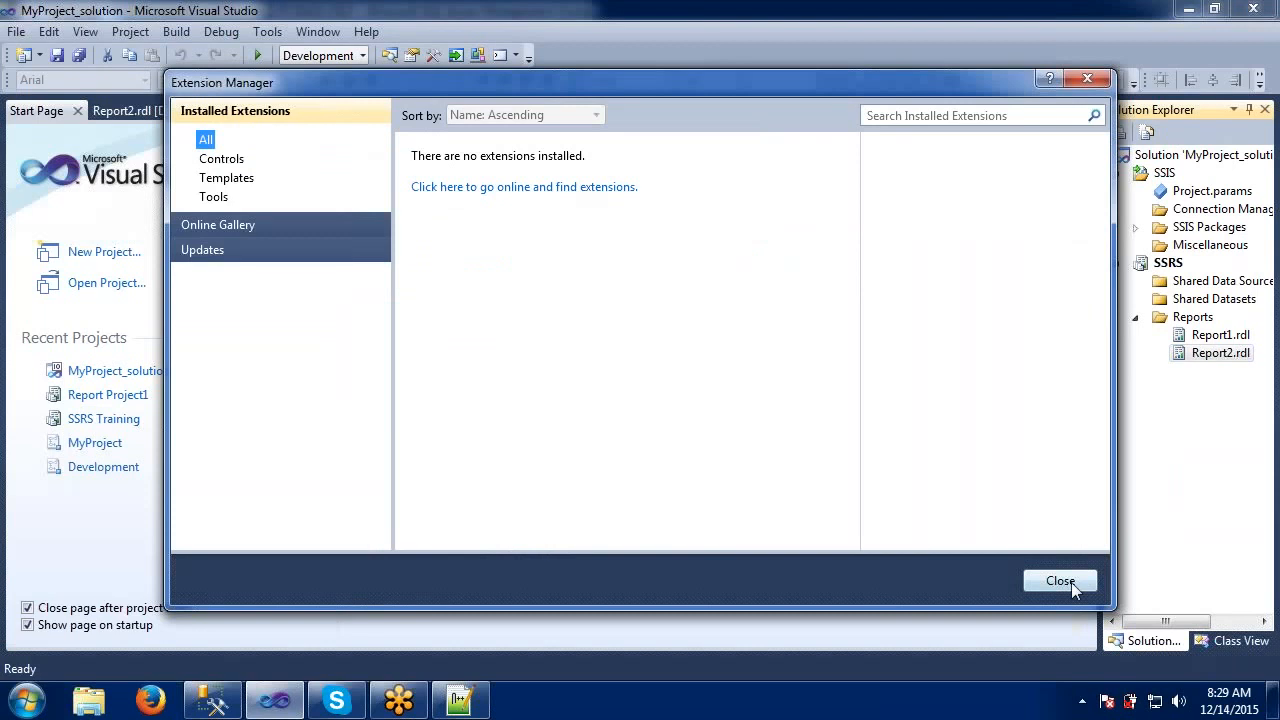
click(1071, 582)
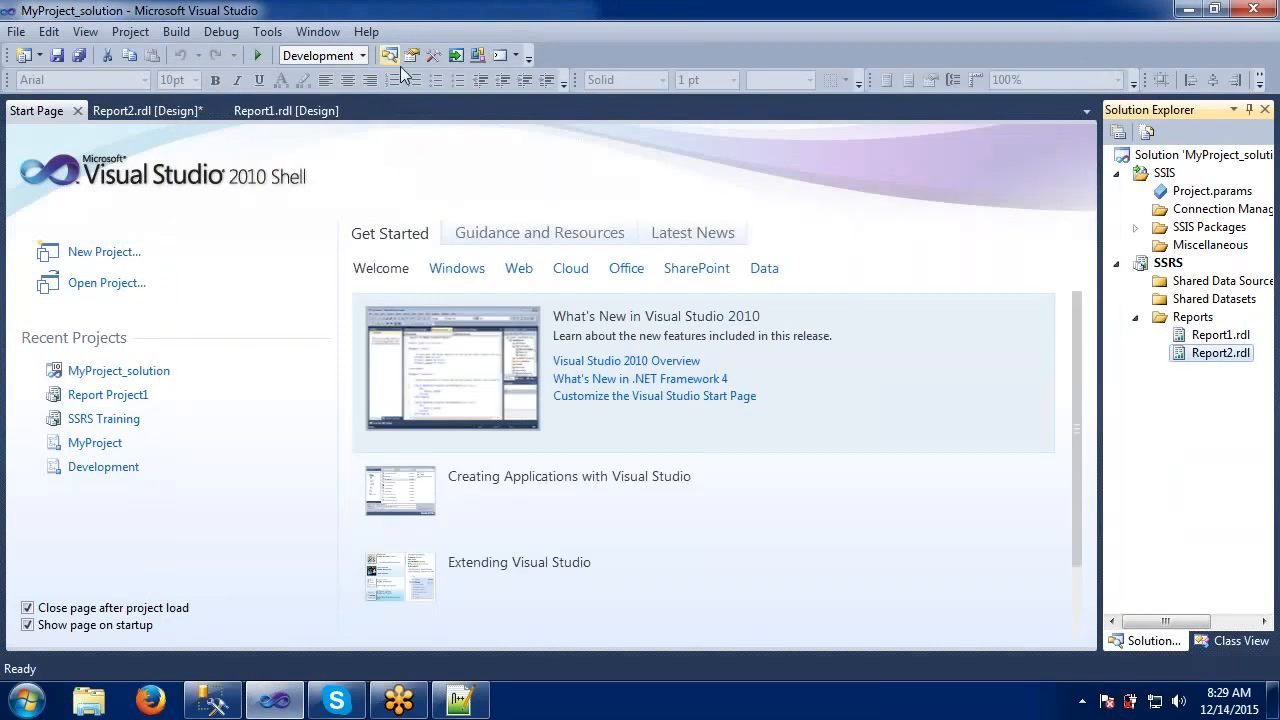
double_click(1190, 362)
click(77, 114)
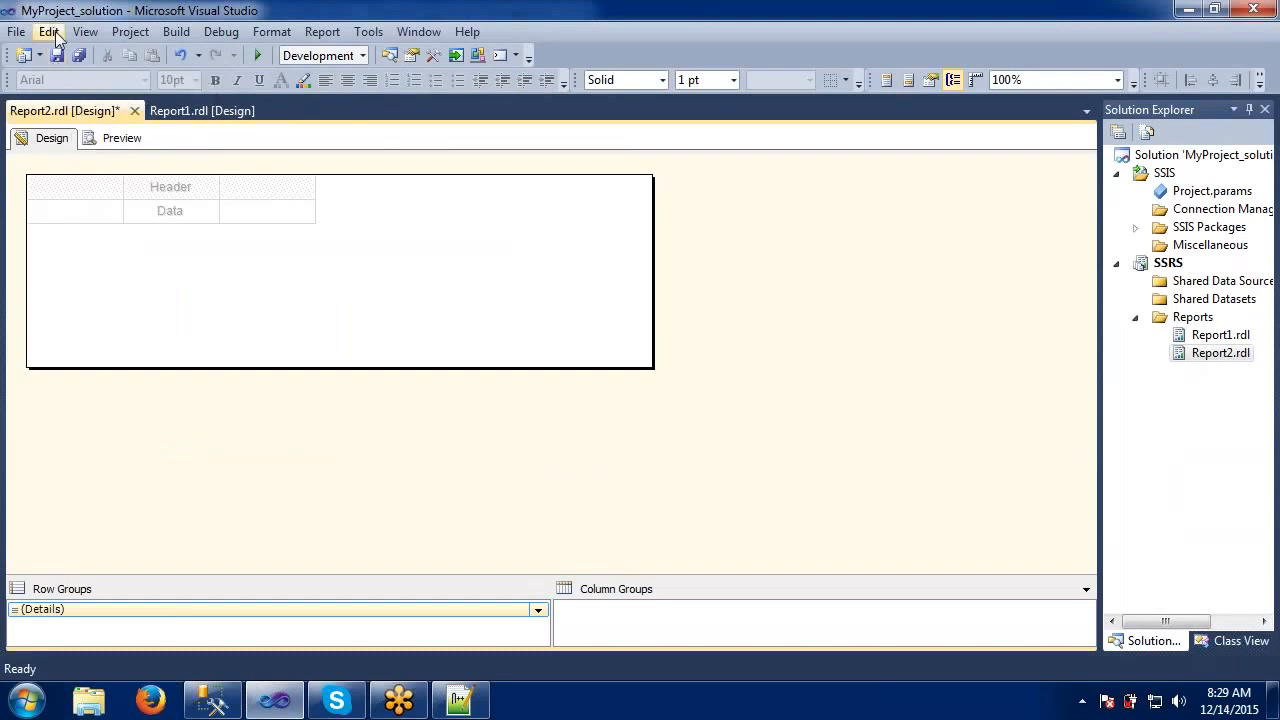
Show the Report Data pane for Report2
click(85, 31)
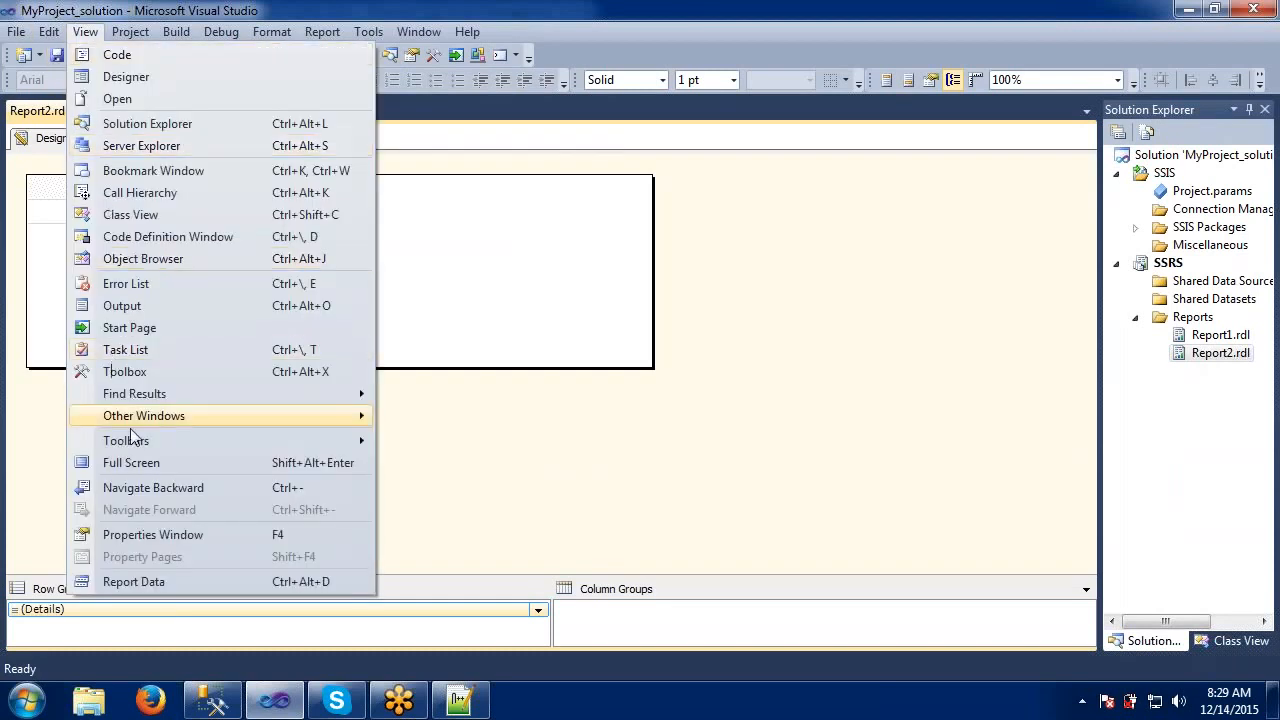
click(140, 579)
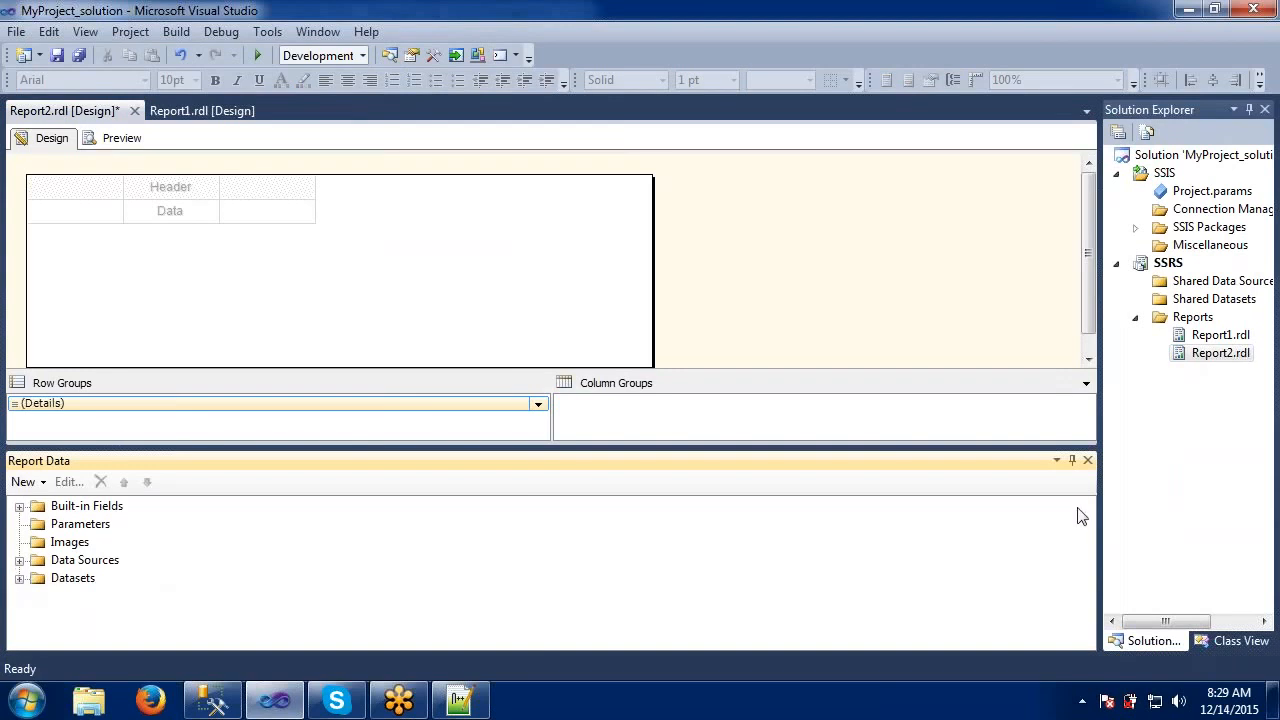
Try floating the Report Data pane over the report design area and dock it back below the report
click(1057, 461)
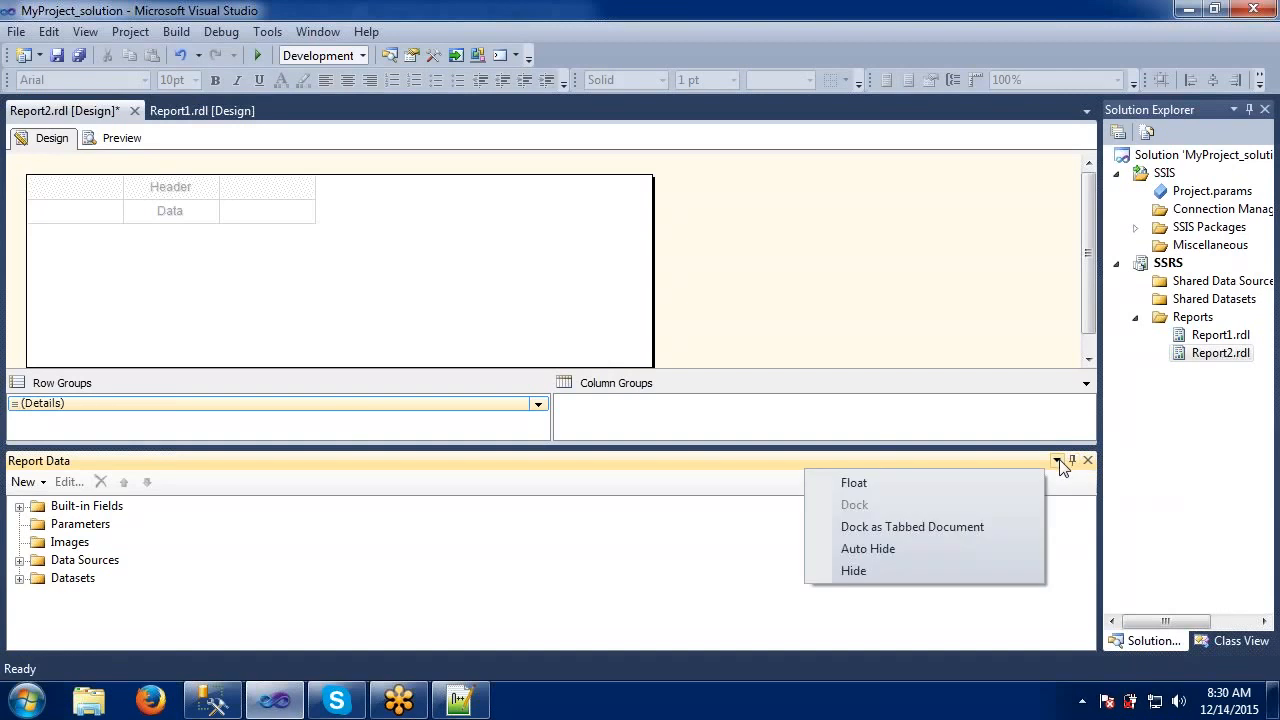
click(891, 484)
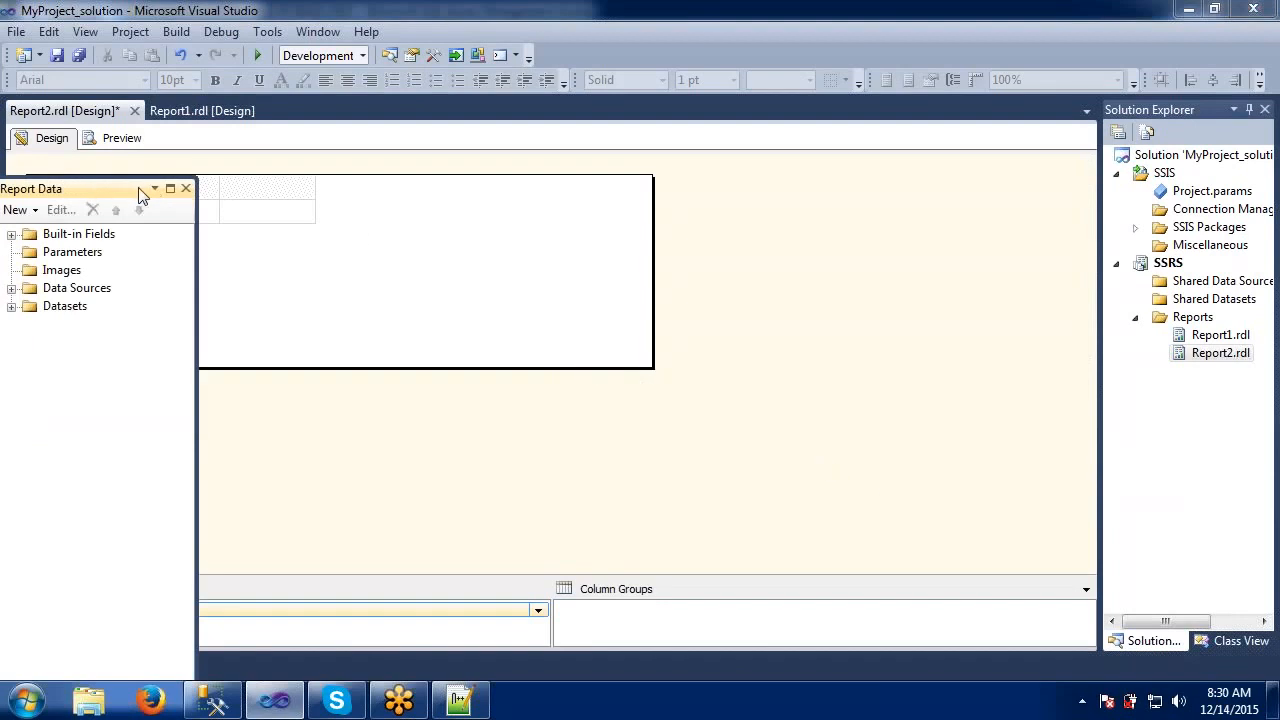
drag(140, 193, 103, 128)
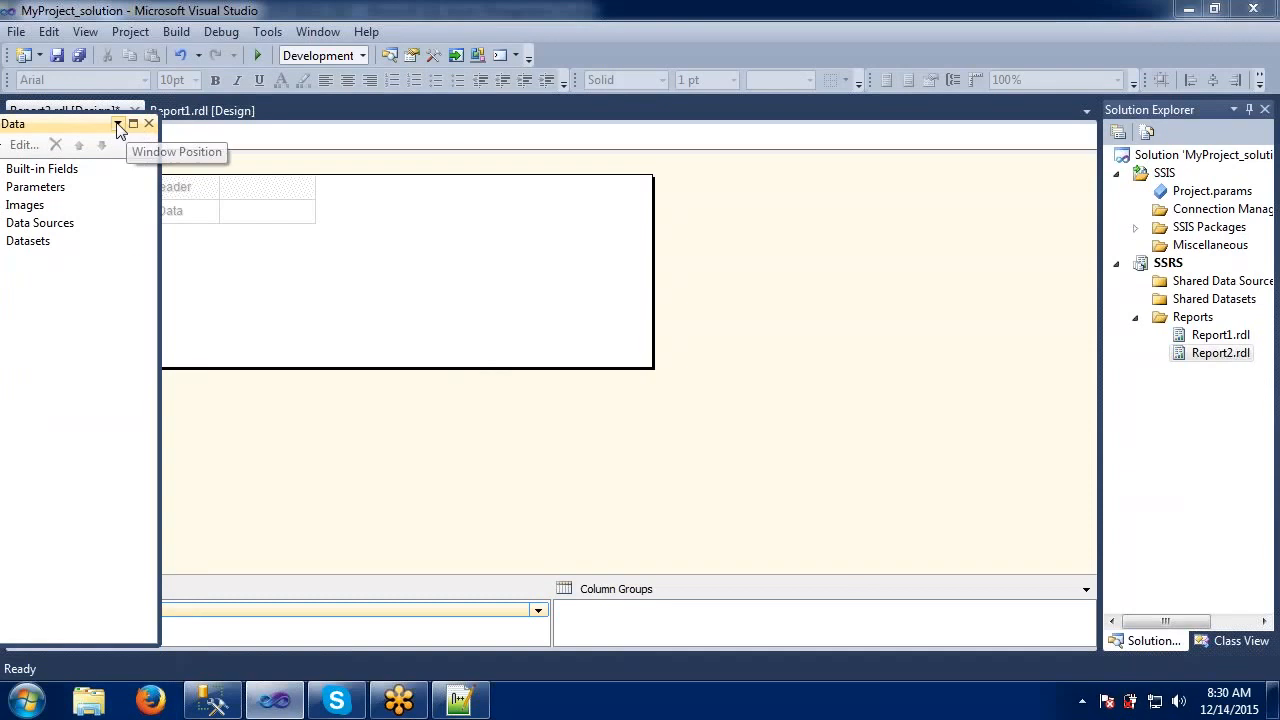
click(117, 125)
click(160, 167)
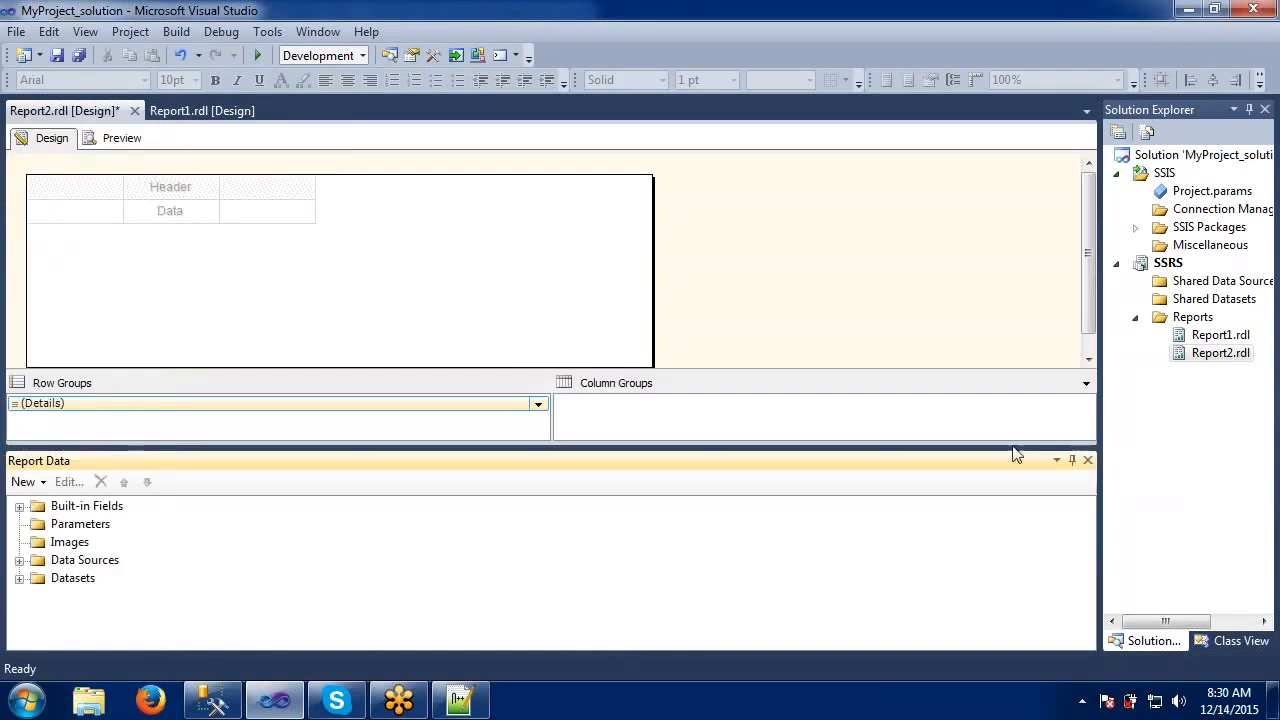
Try the Report Data pane as a tabbed document next to the reports, and return it to its docked place
click(1057, 461)
click(955, 527)
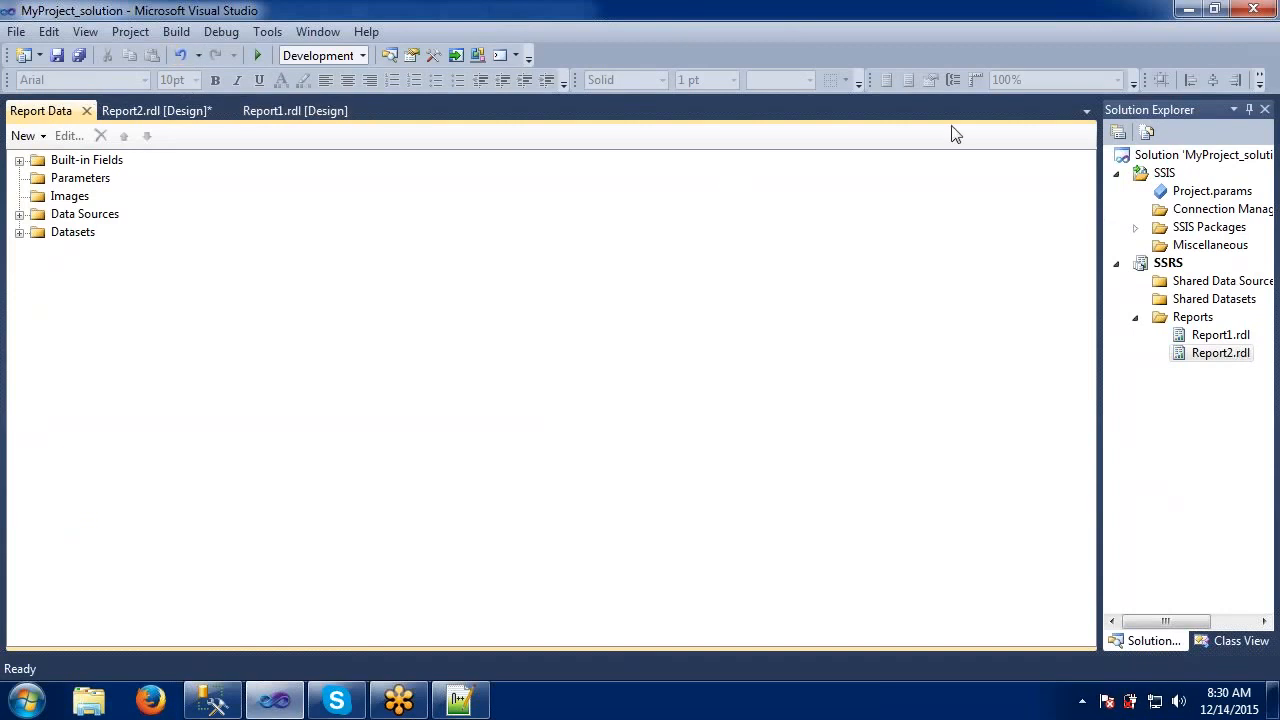
click(1087, 110)
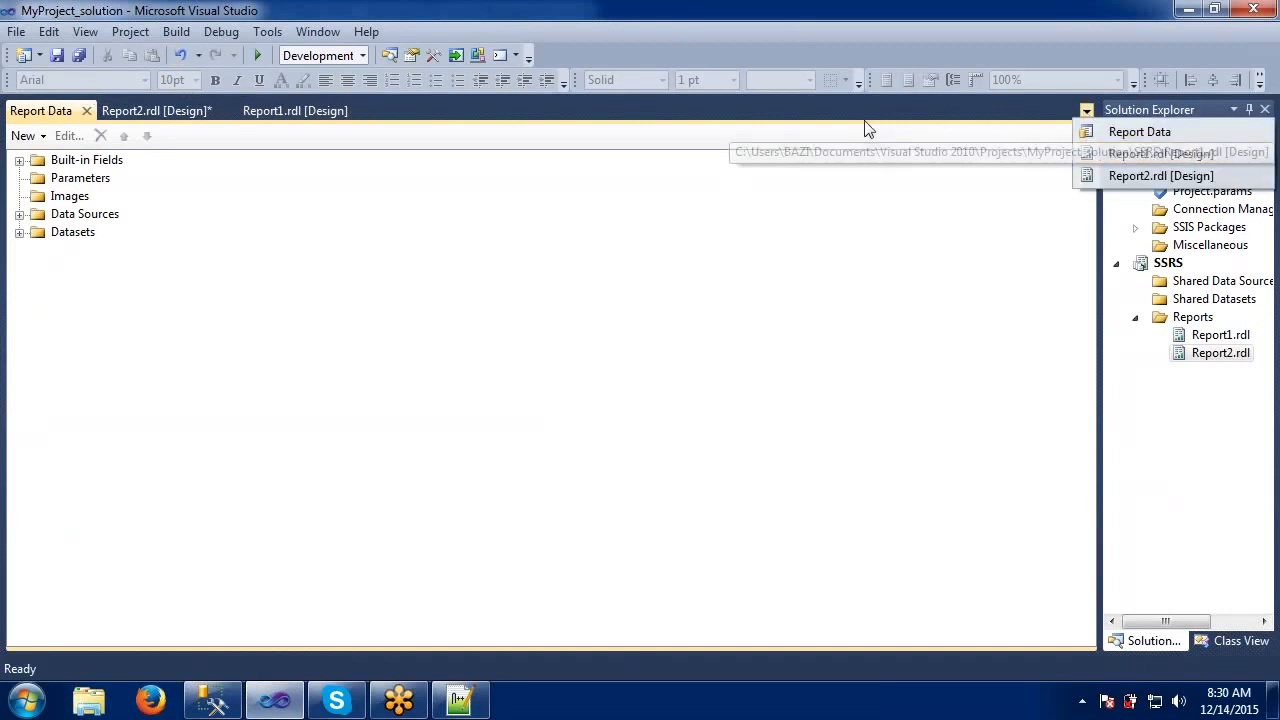
click(244, 252)
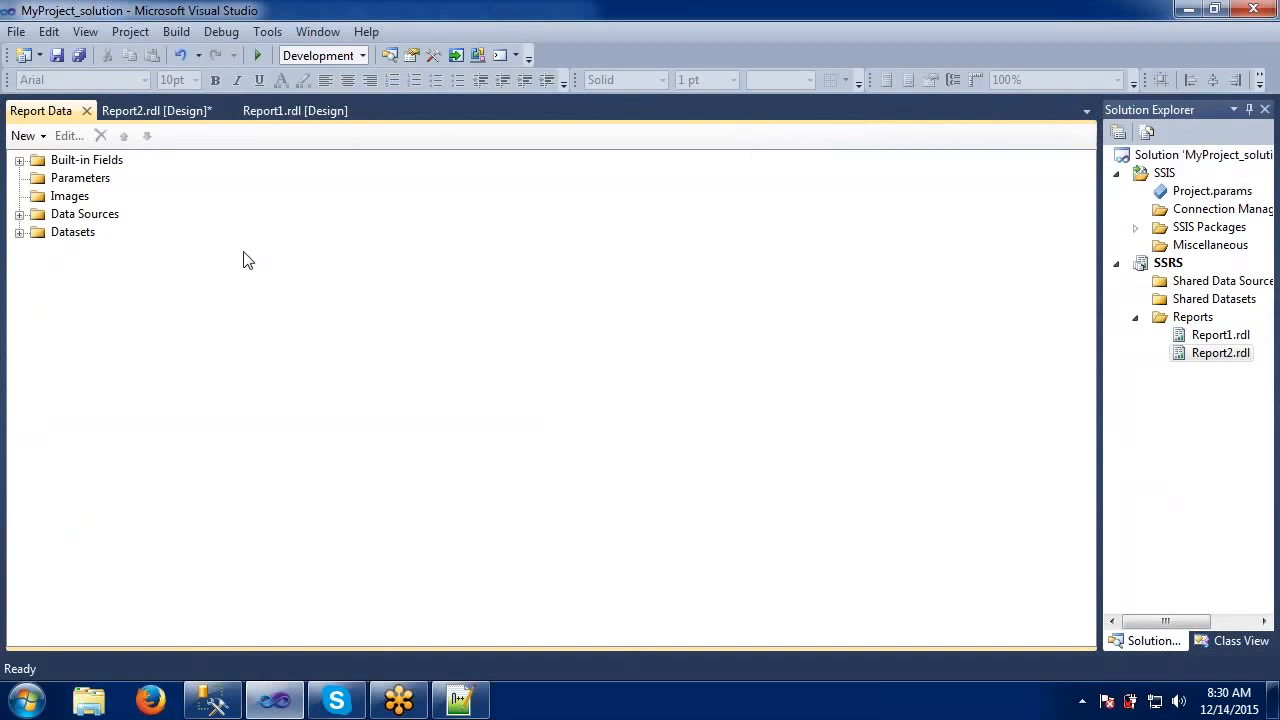
click(42, 136)
click(568, 180)
click(1087, 110)
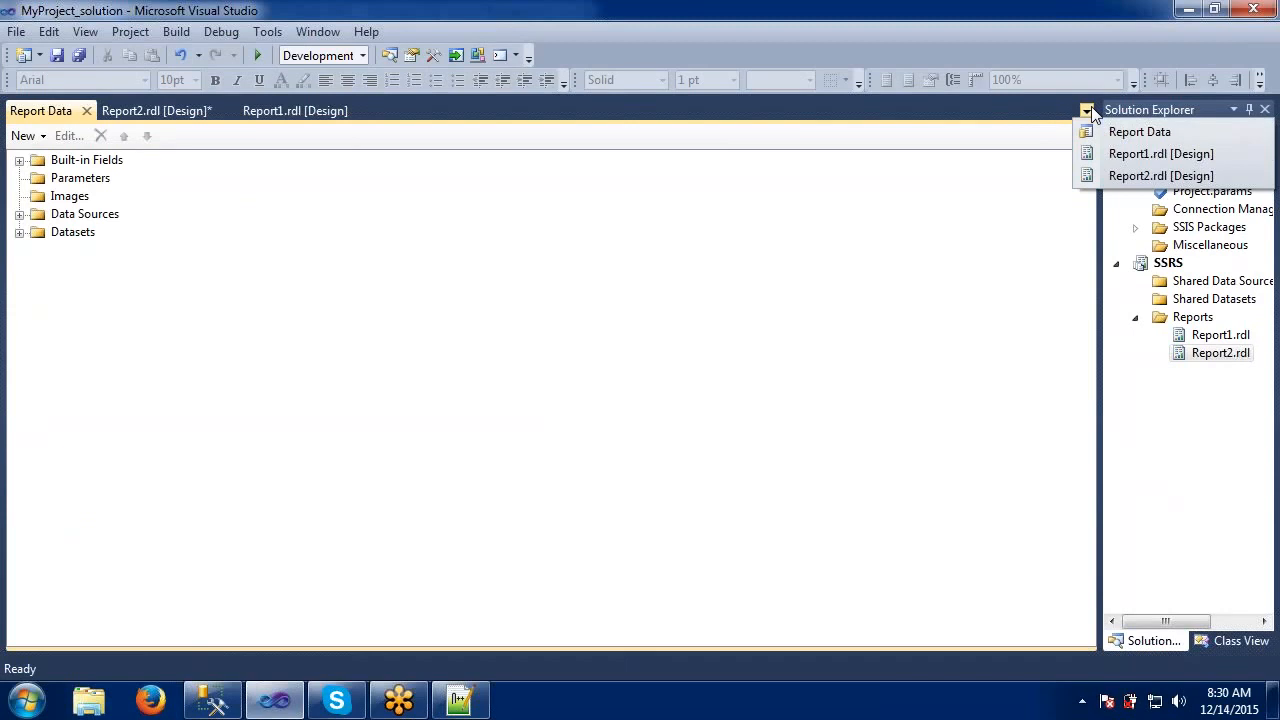
click(1022, 149)
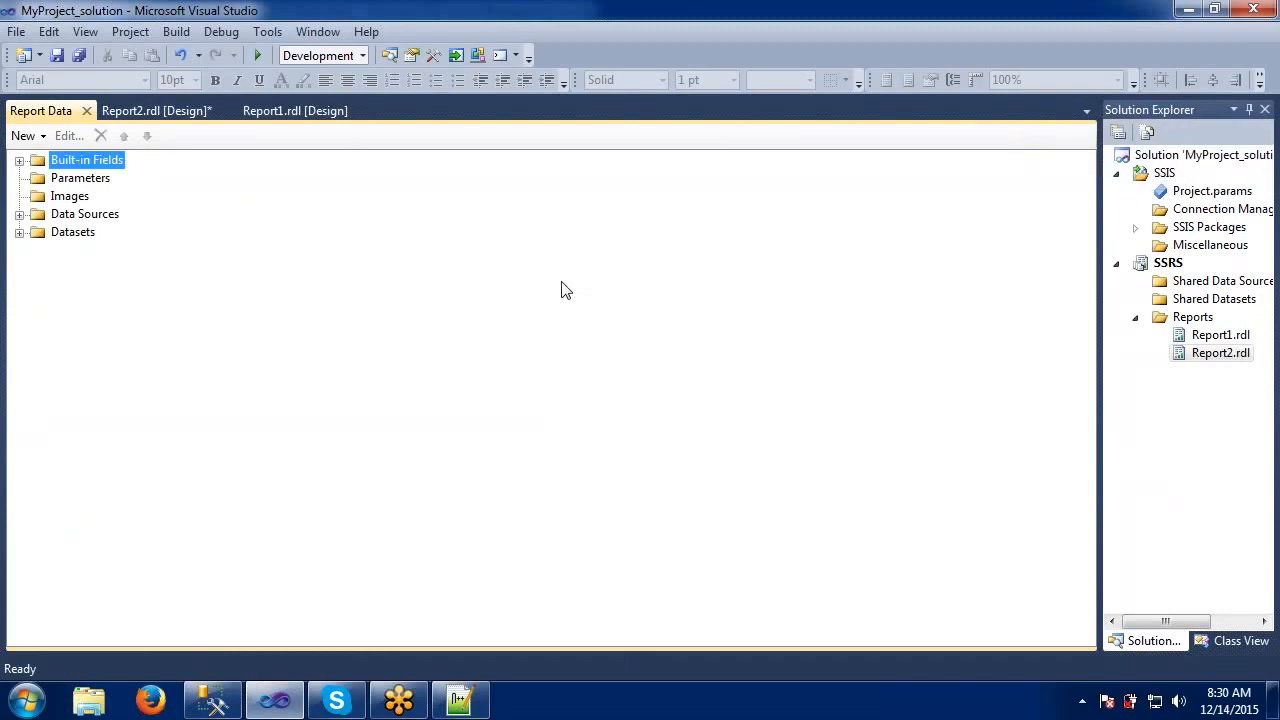
click(140, 112)
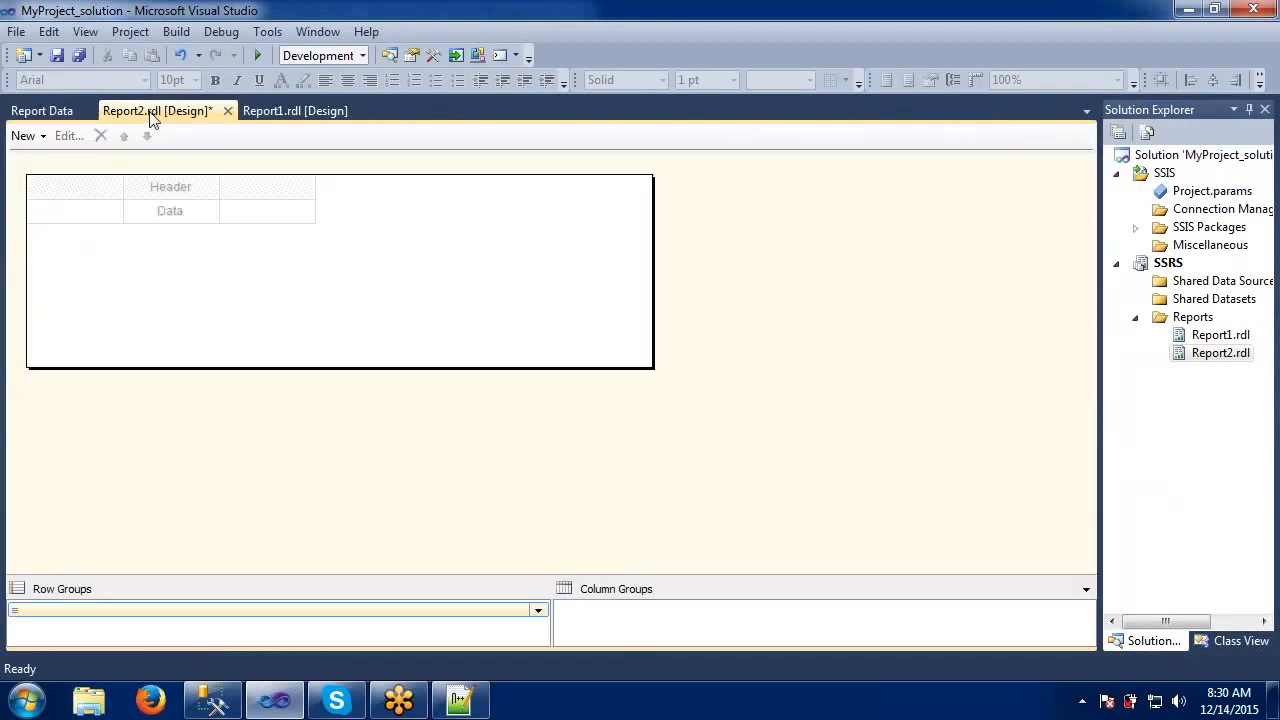
click(66, 113)
right_click(66, 113)
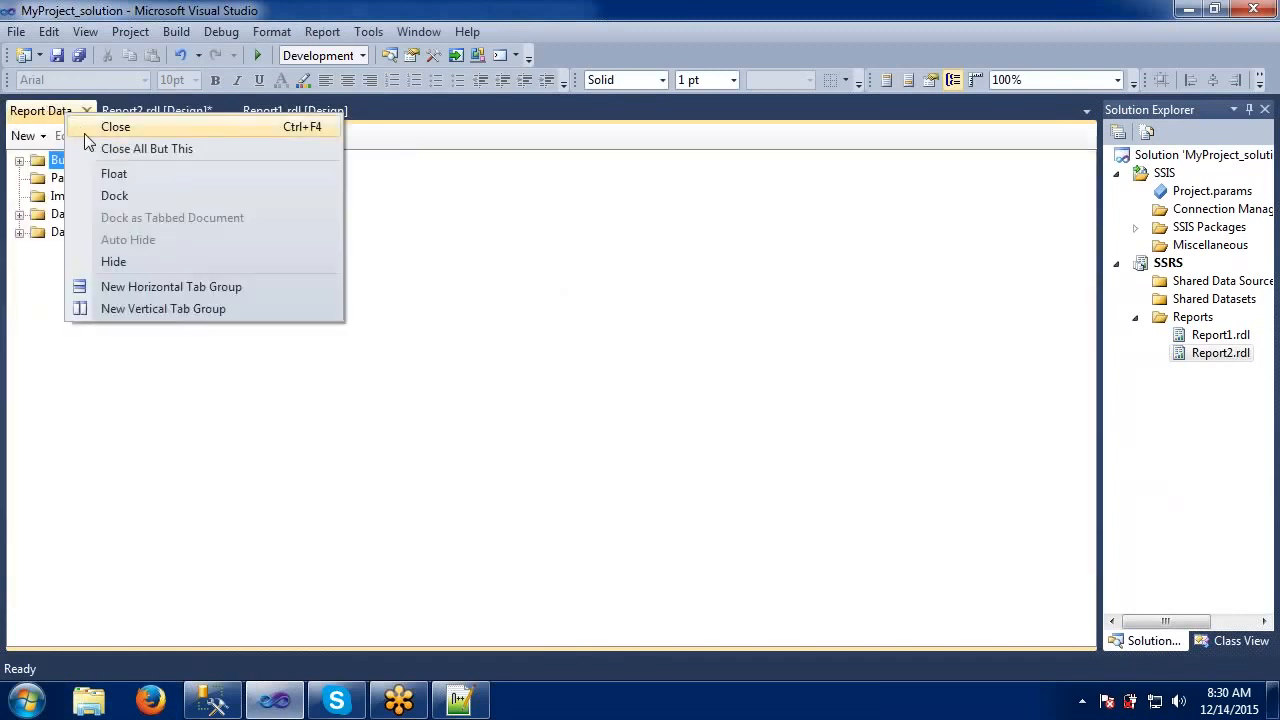
click(110, 197)
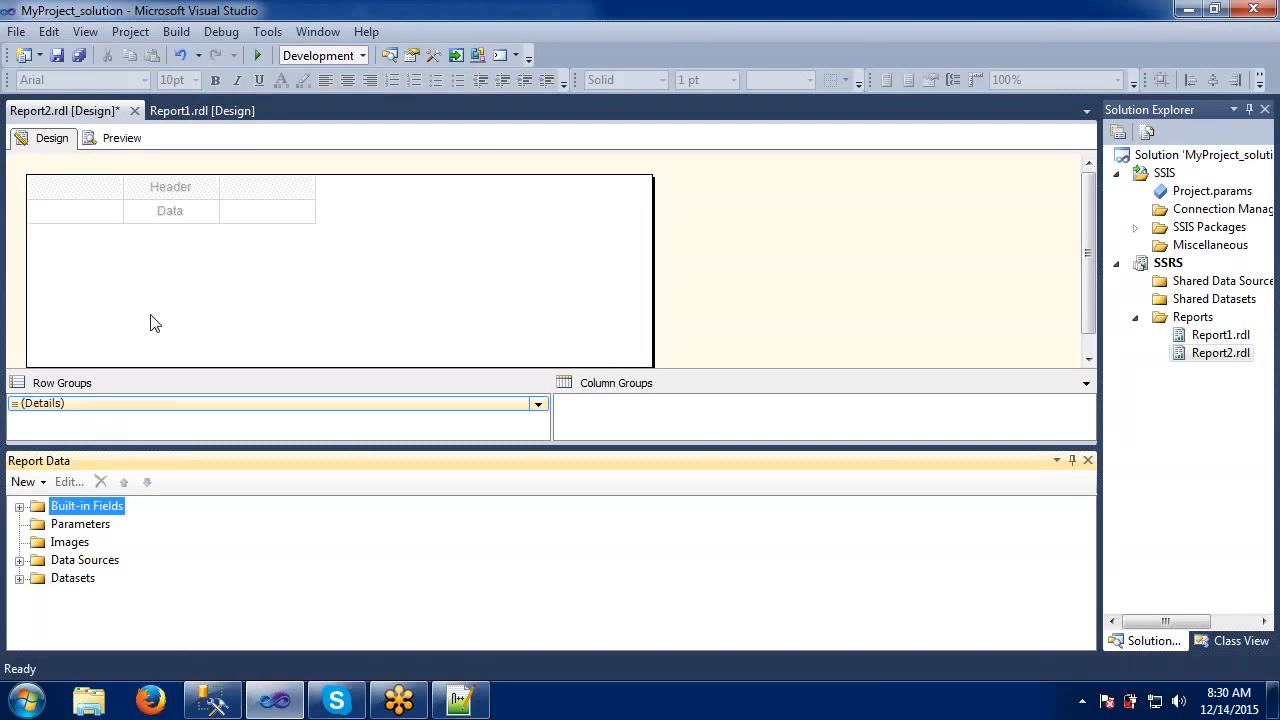
Expand the report's data sources and datasets to reveal the AW source and the Adventure_Works dataset fields
click(19, 560)
click(75, 579)
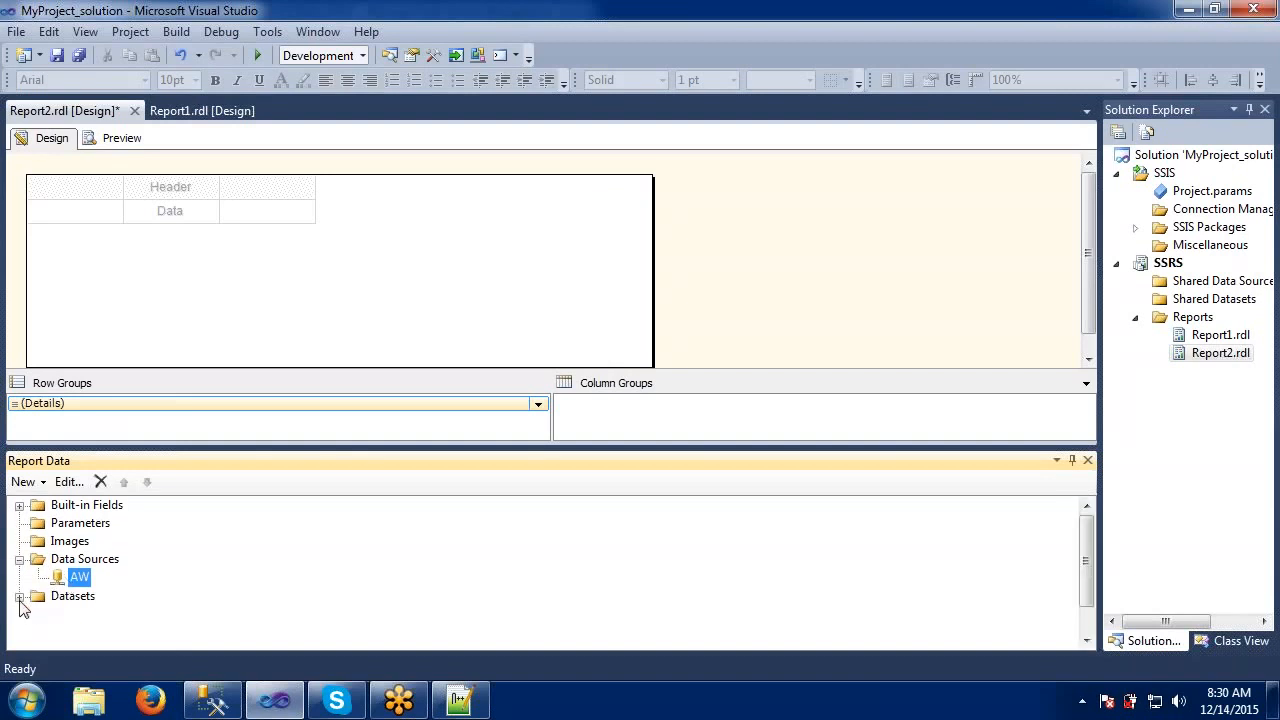
click(19, 597)
click(96, 580)
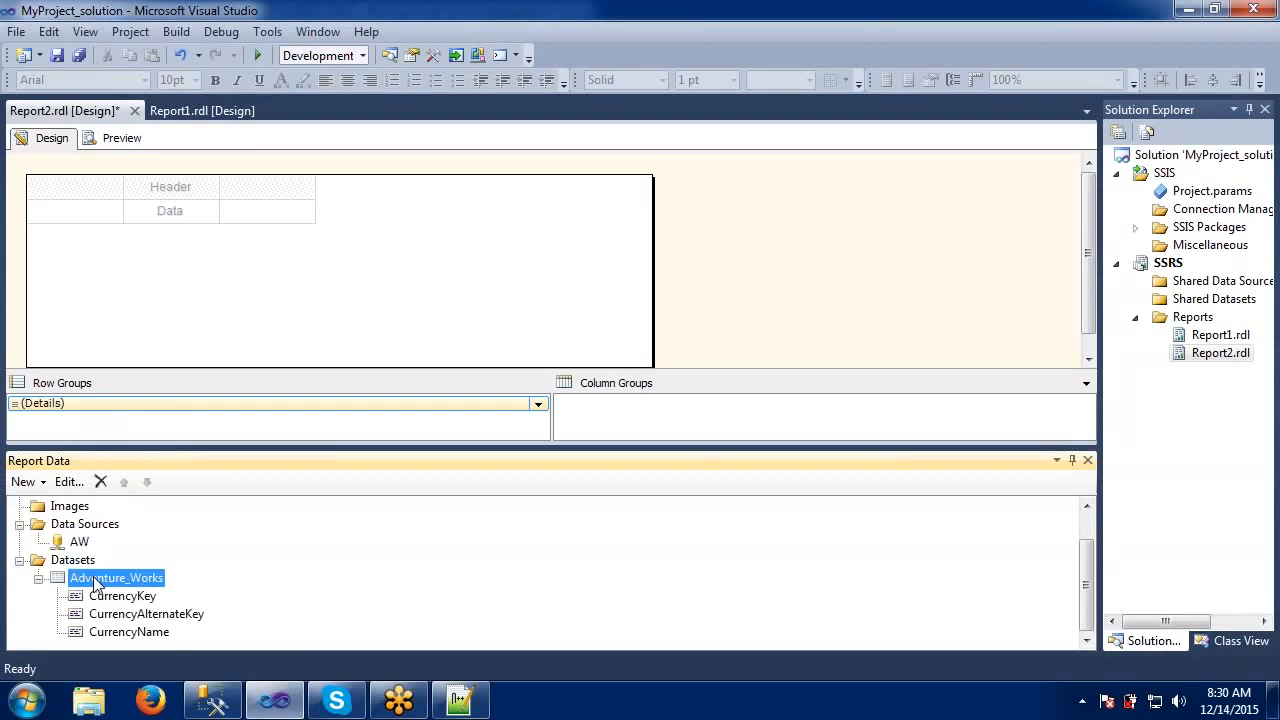
click(58, 563)
click(78, 528)
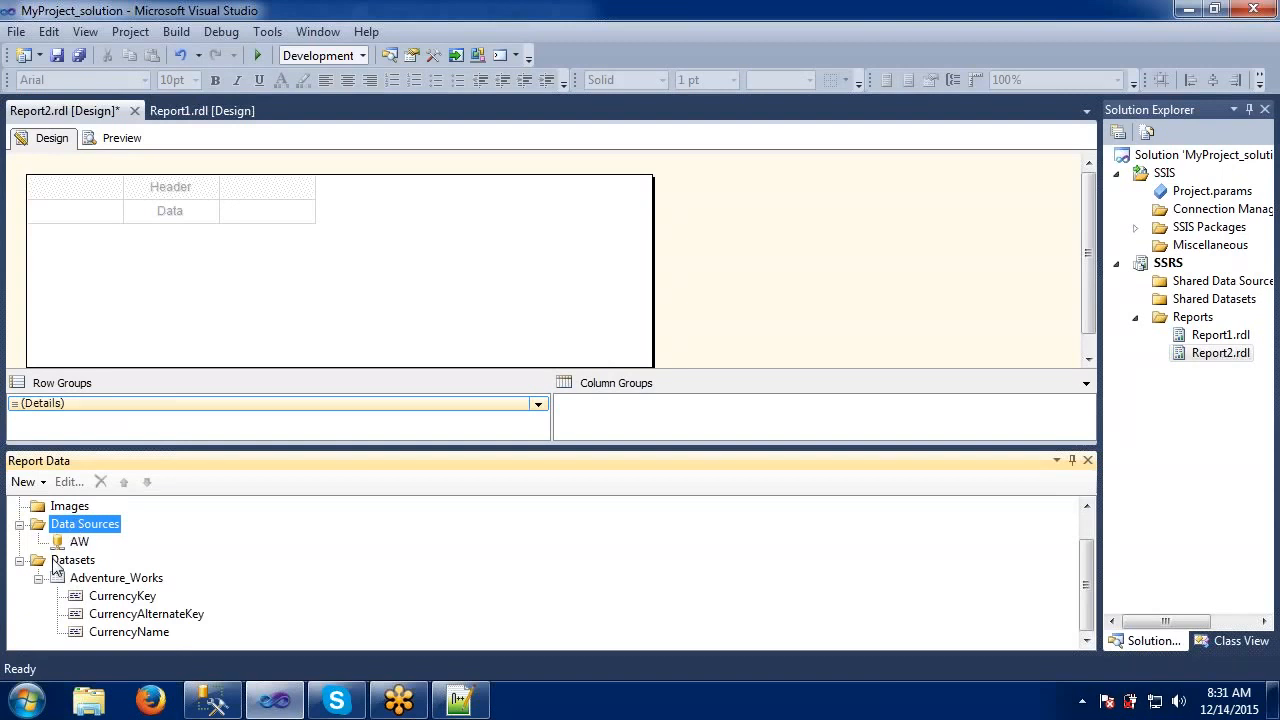
click(56, 562)
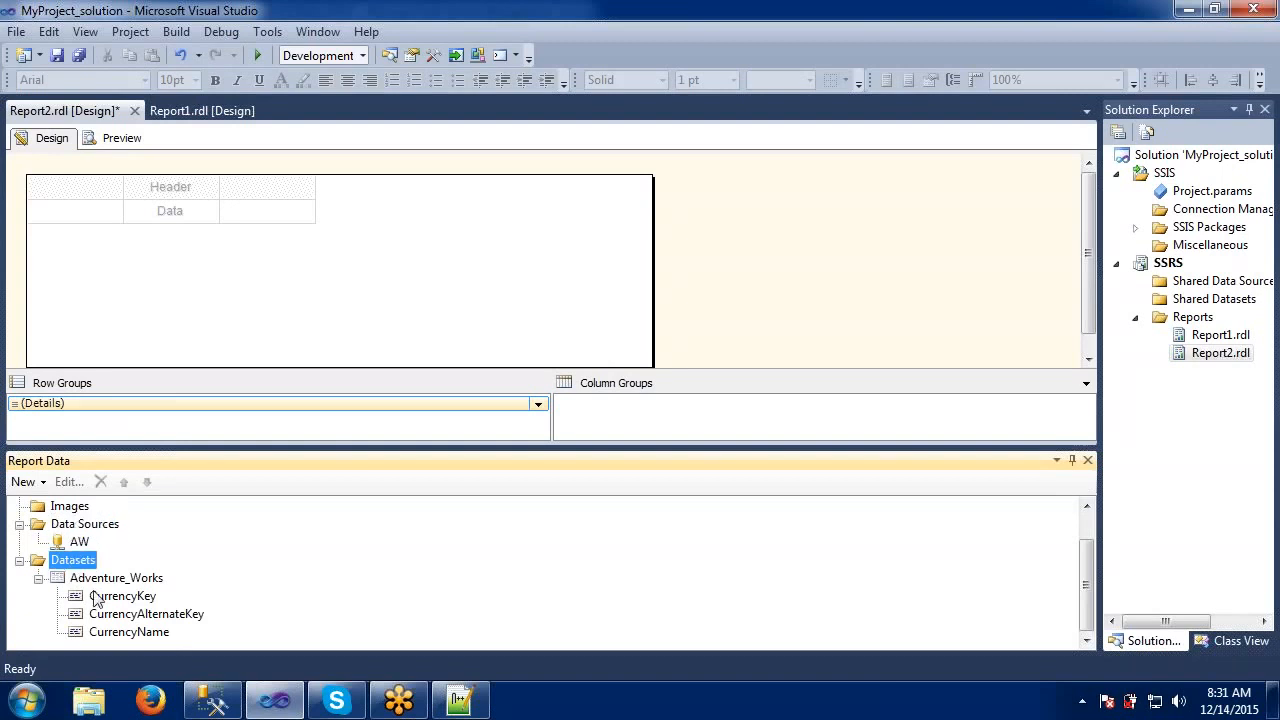
Fill the table's three columns with the CurrencyKey, CurrencyAlternateKey and CurrencyName fields from the Adventure_Works dataset
click(96, 597)
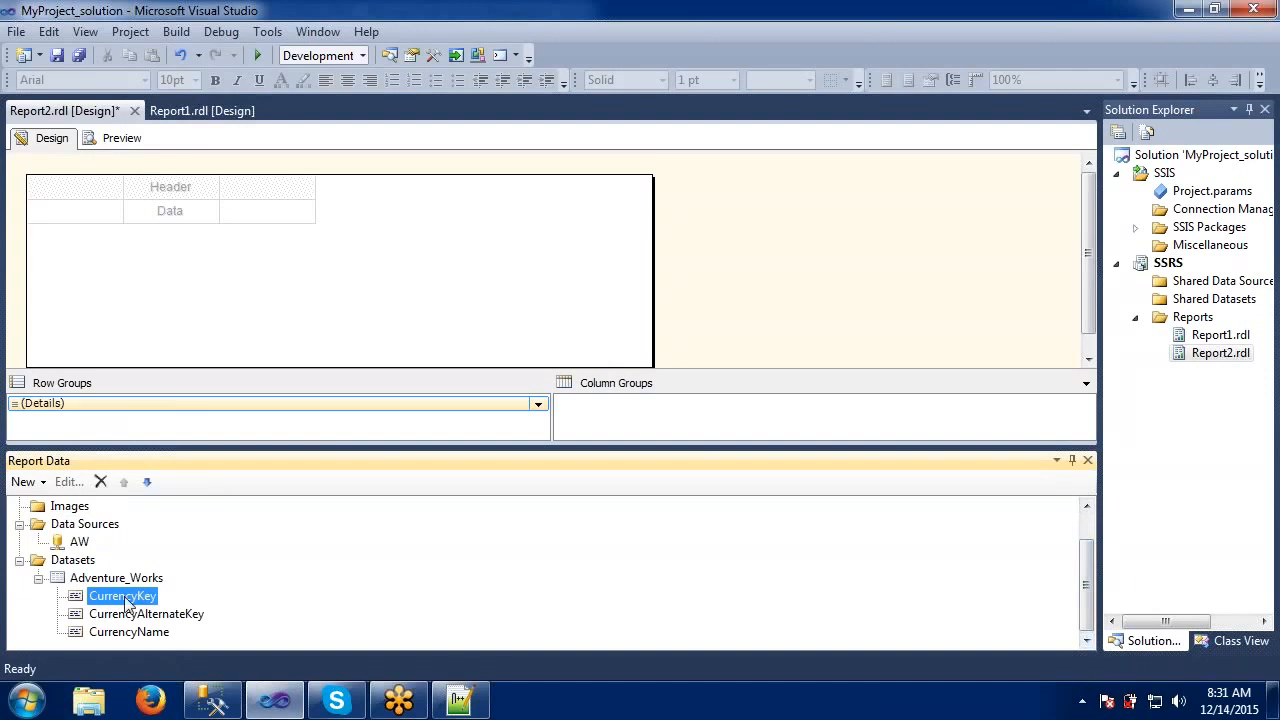
drag(125, 600, 109, 205)
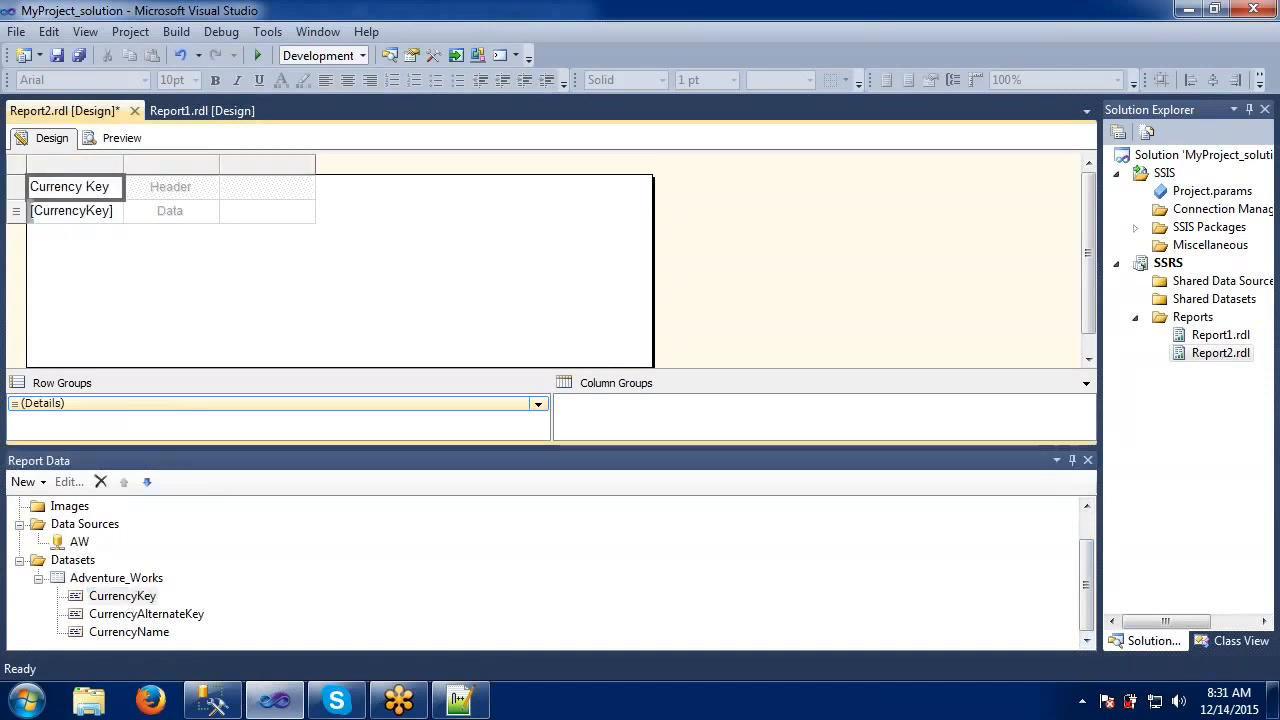
click(140, 616)
drag(140, 620, 192, 214)
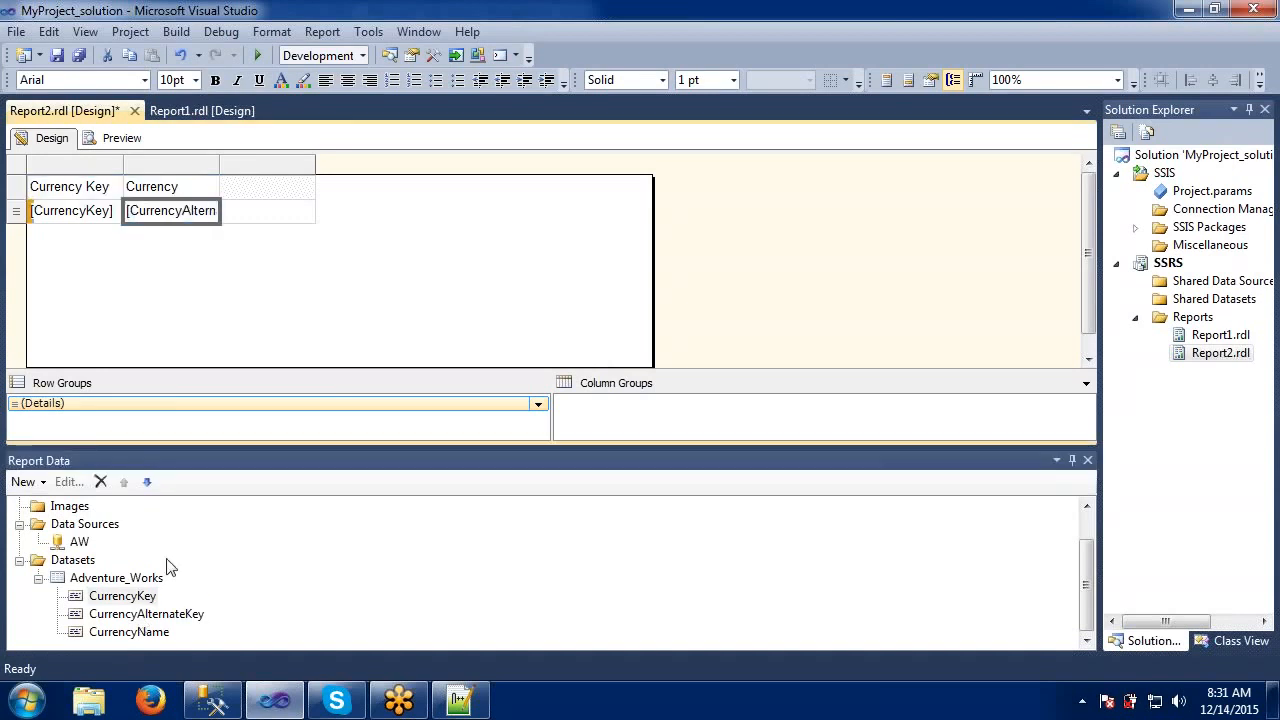
drag(137, 631, 262, 206)
click(325, 318)
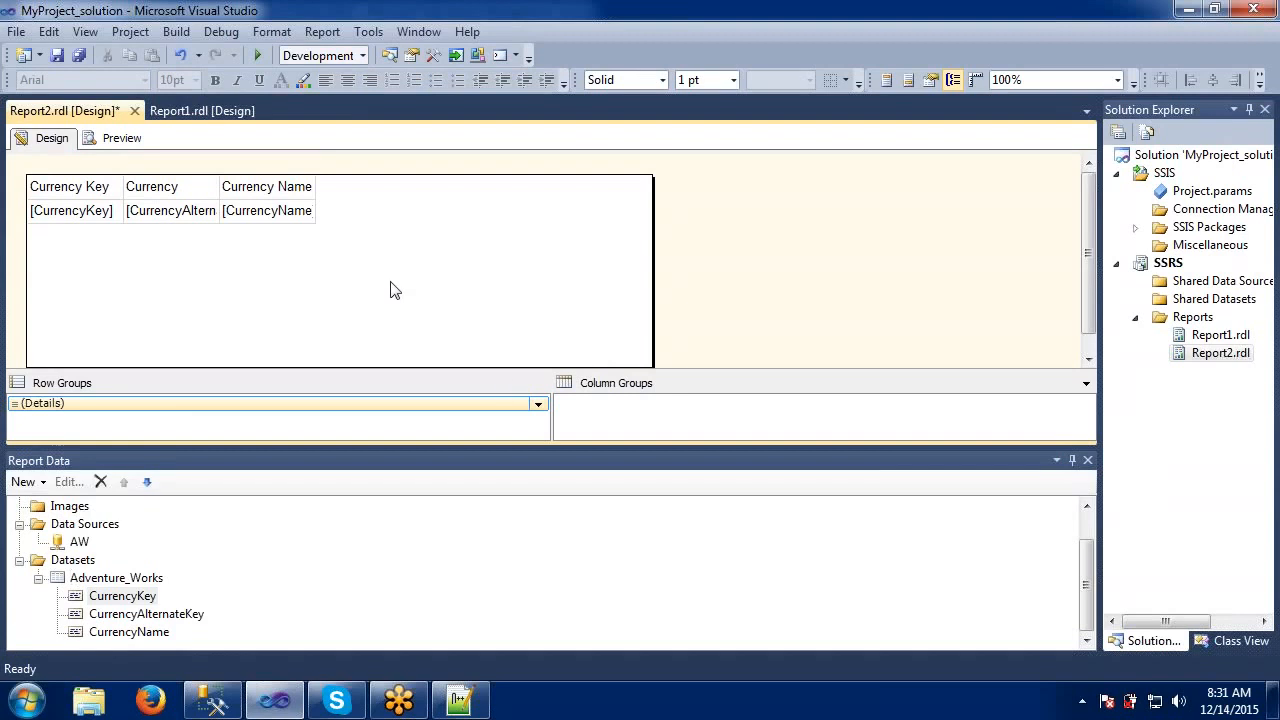
Preview Report2 and set the Report Data pane to auto-hide to enlarge the preview
click(115, 139)
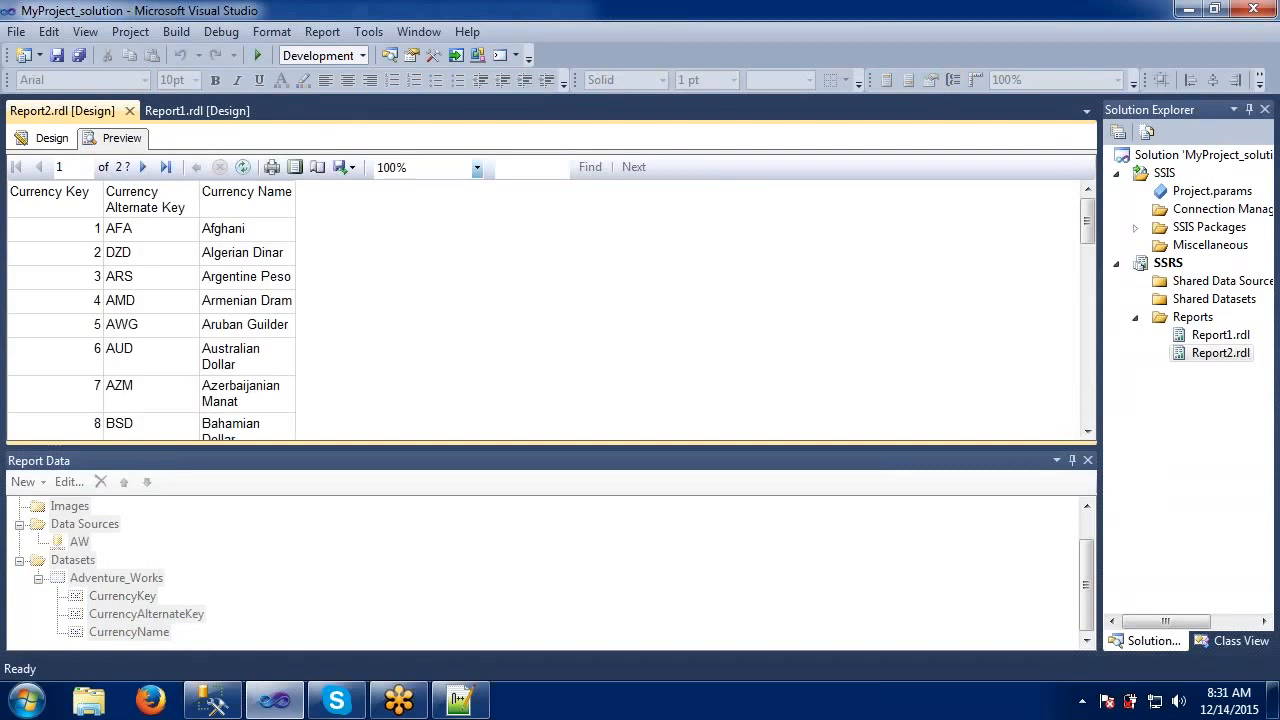
click(1062, 462)
click(1058, 460)
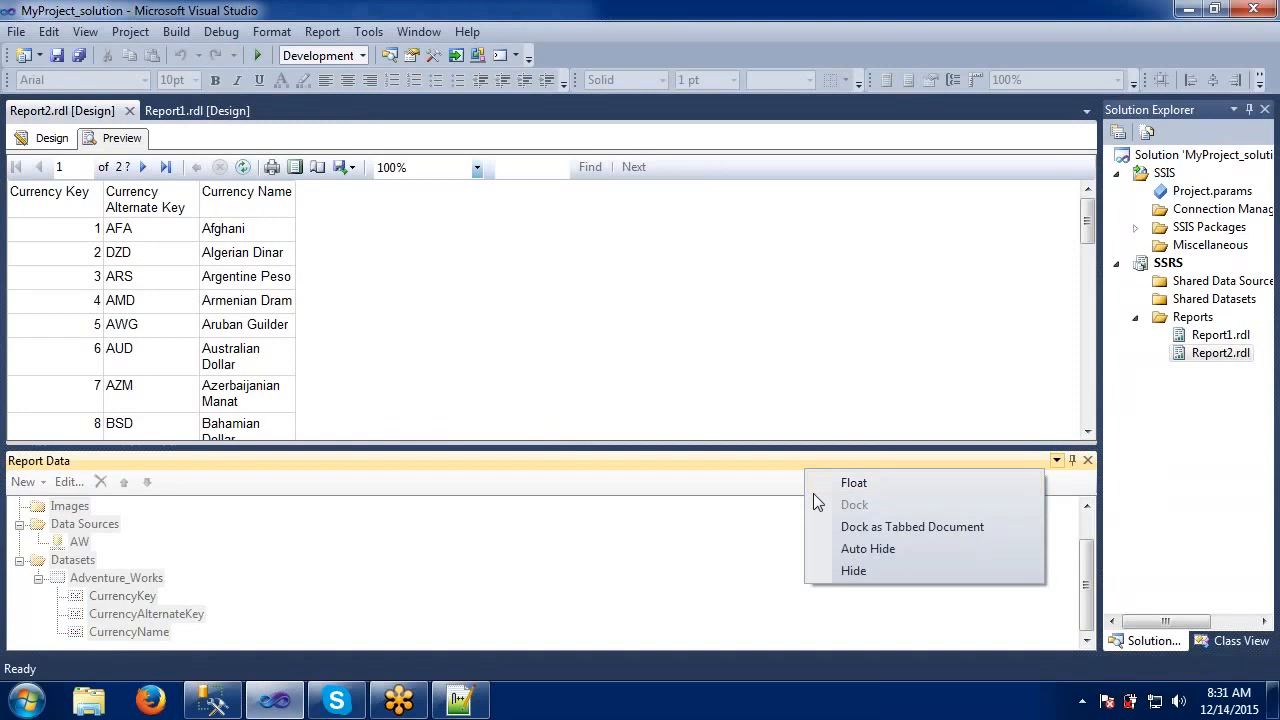
click(831, 553)
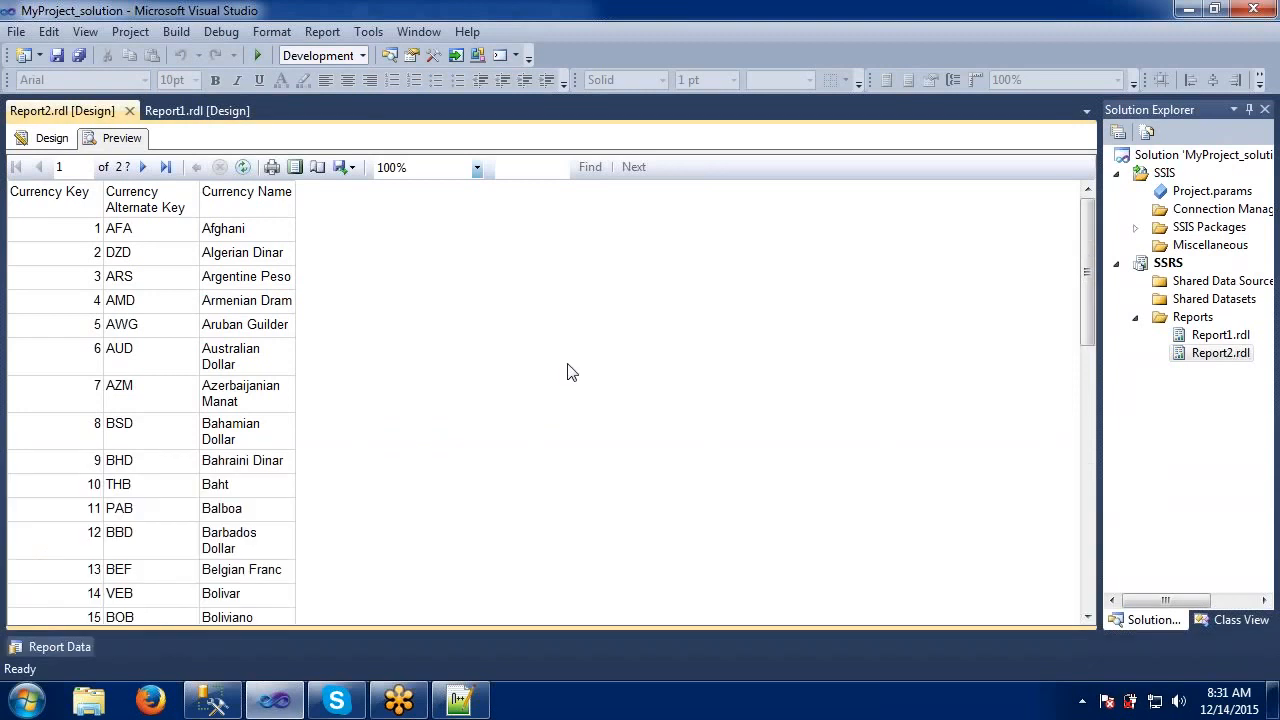
Switch Report2 from preview back to design and shrink the report body to the size of the table
drag(1088, 303, 1070, 240)
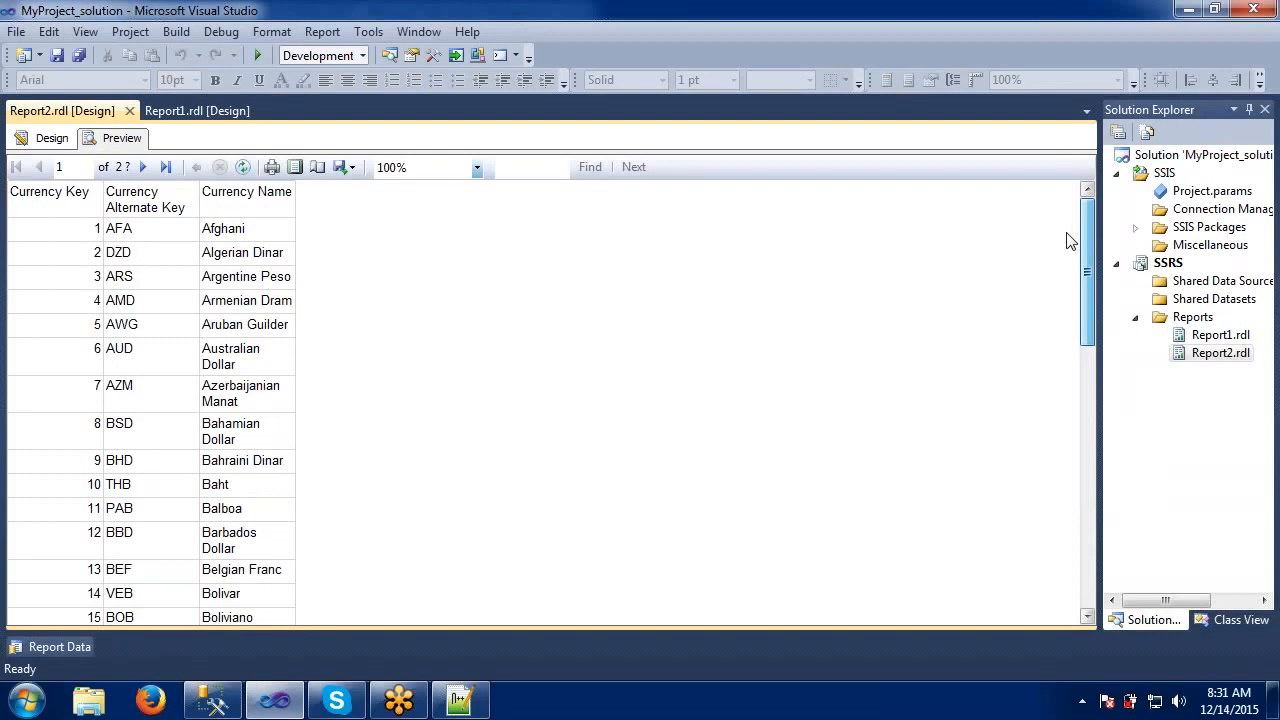
click(45, 141)
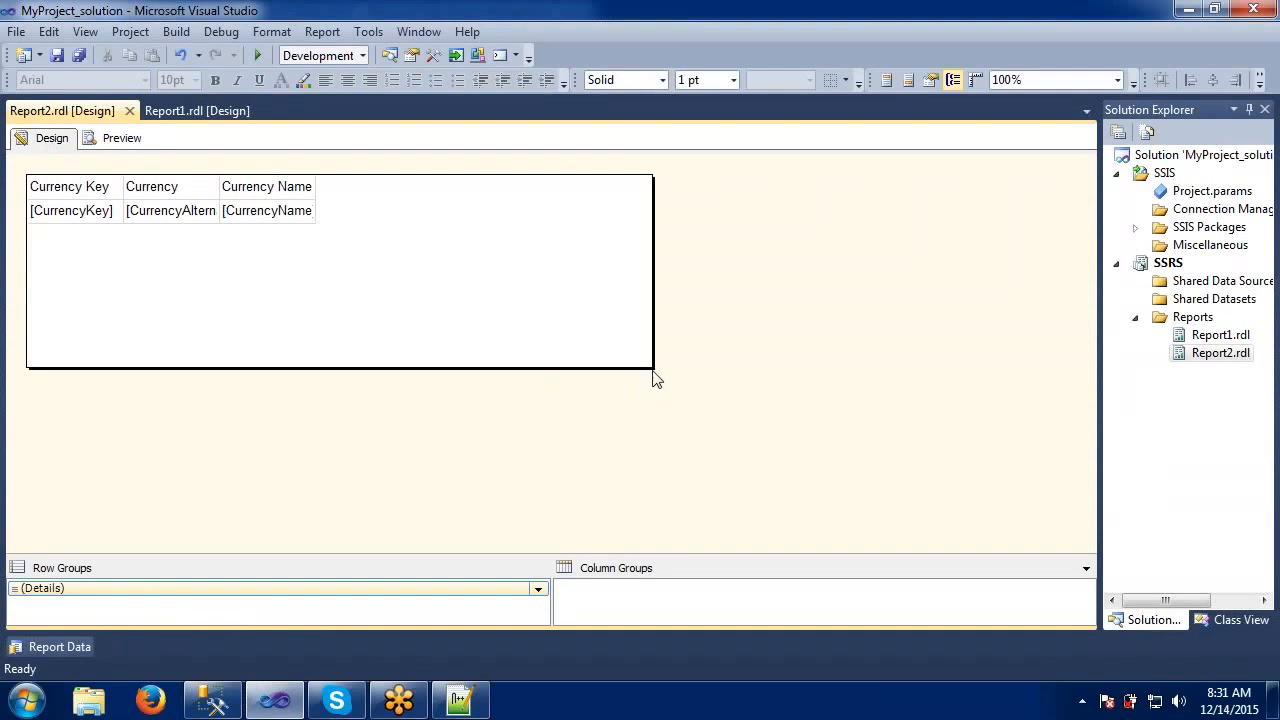
drag(627, 357, 315, 230)
Left-align the table's Currency Key column and right-align the Currency Alternate Key and Currency Name columns
click(184, 190)
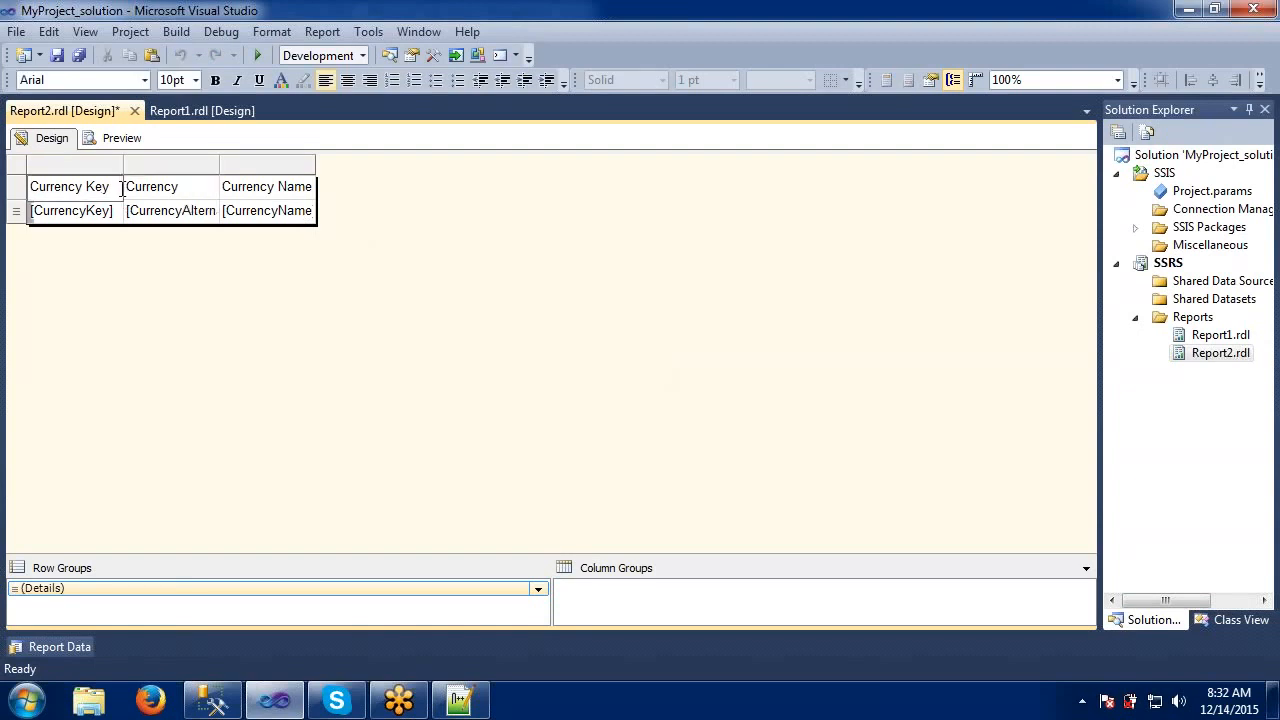
click(97, 166)
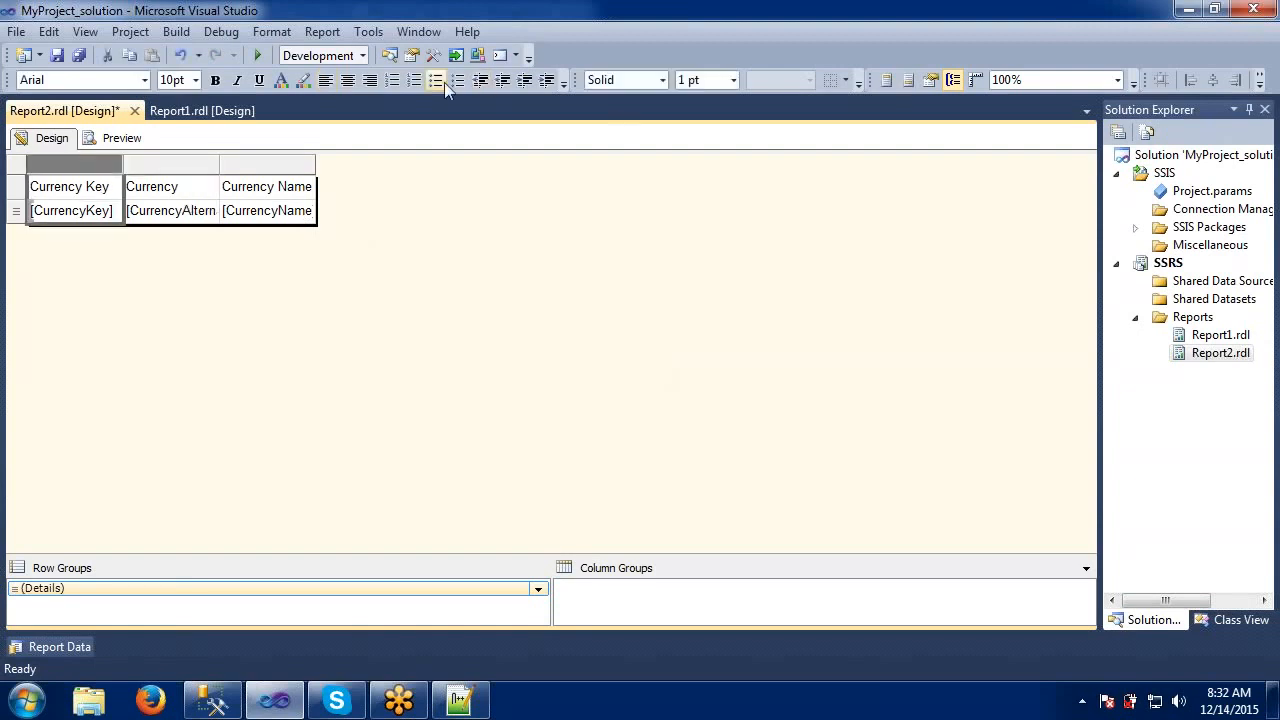
click(326, 82)
drag(152, 168, 271, 160)
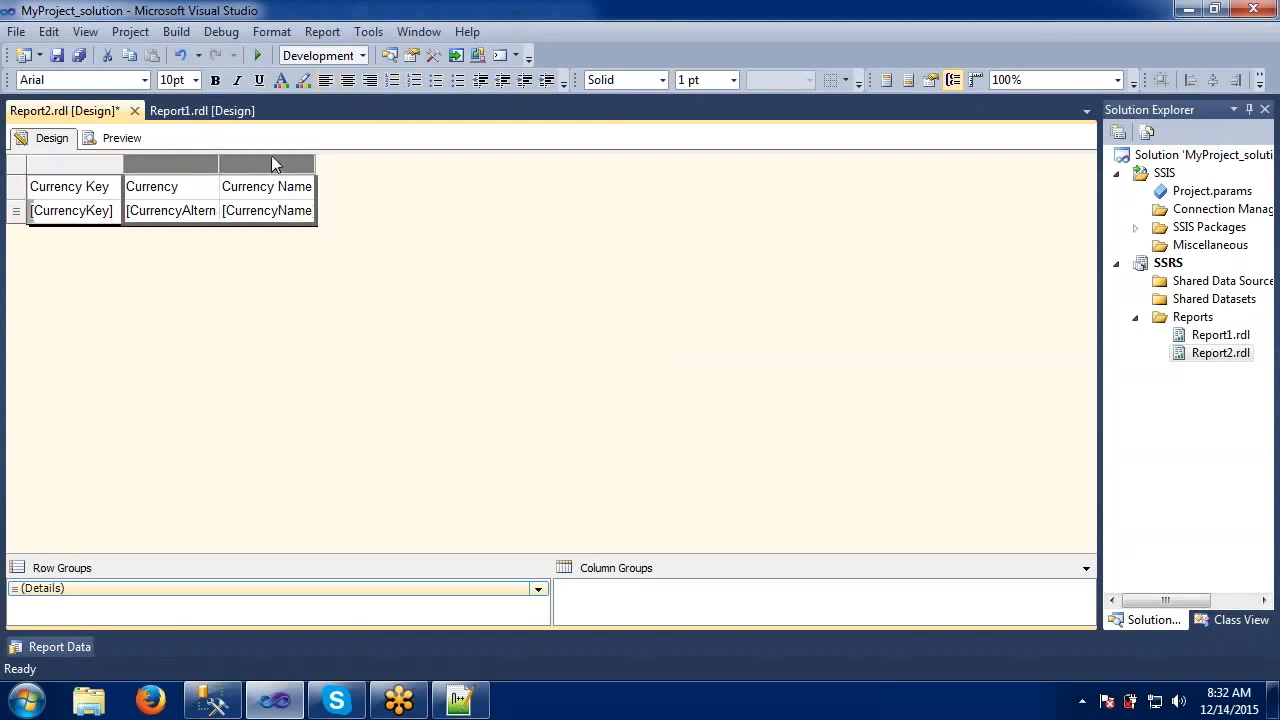
click(369, 84)
click(140, 233)
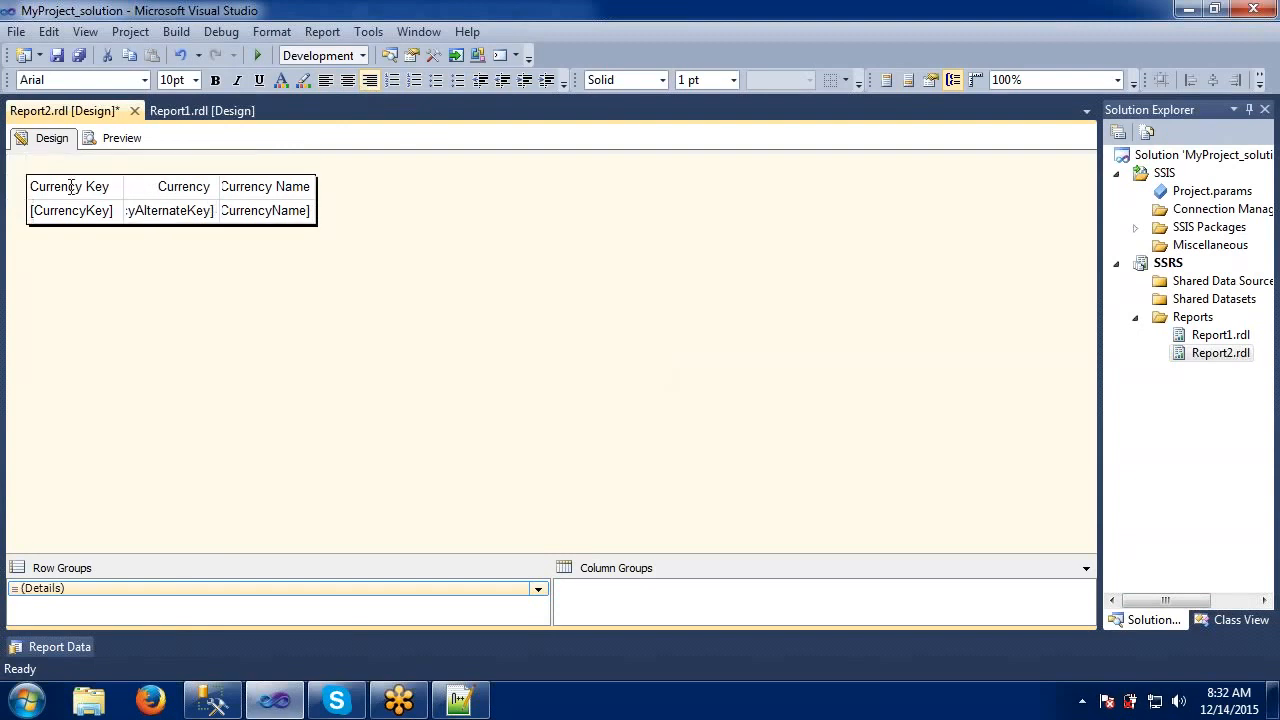
Make the table's header row bold and preview Report2
click(66, 184)
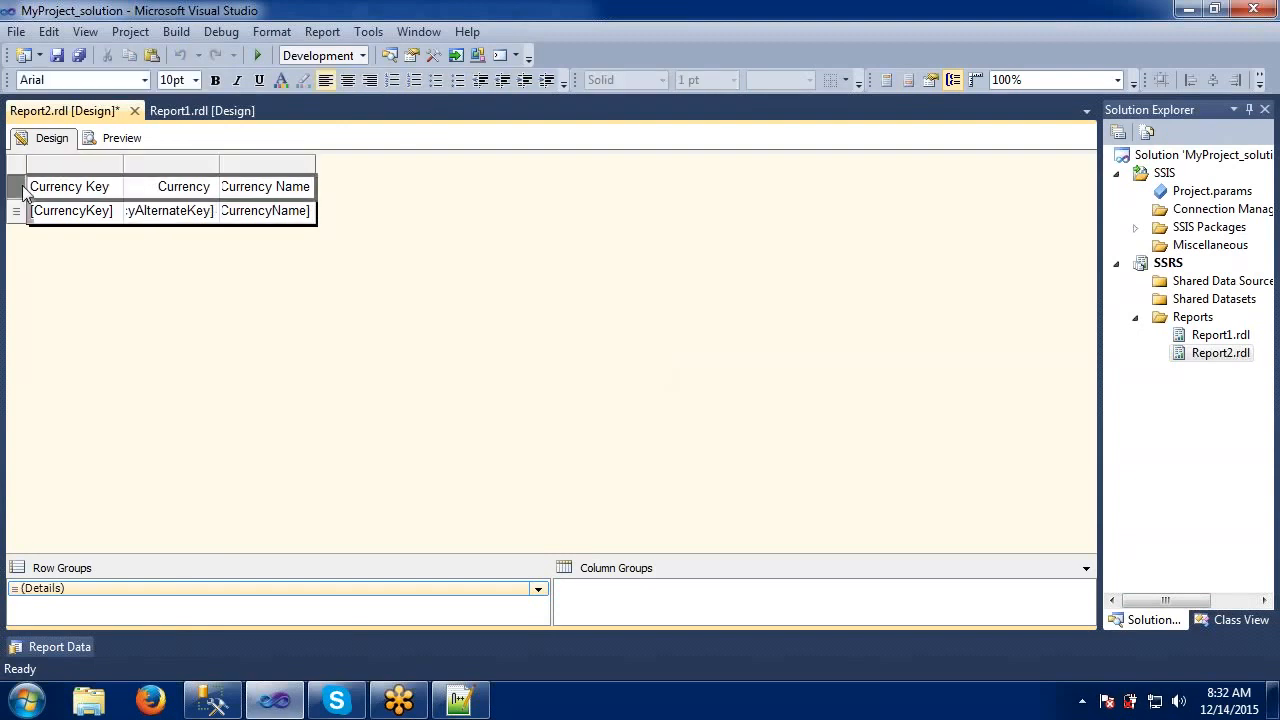
click(210, 84)
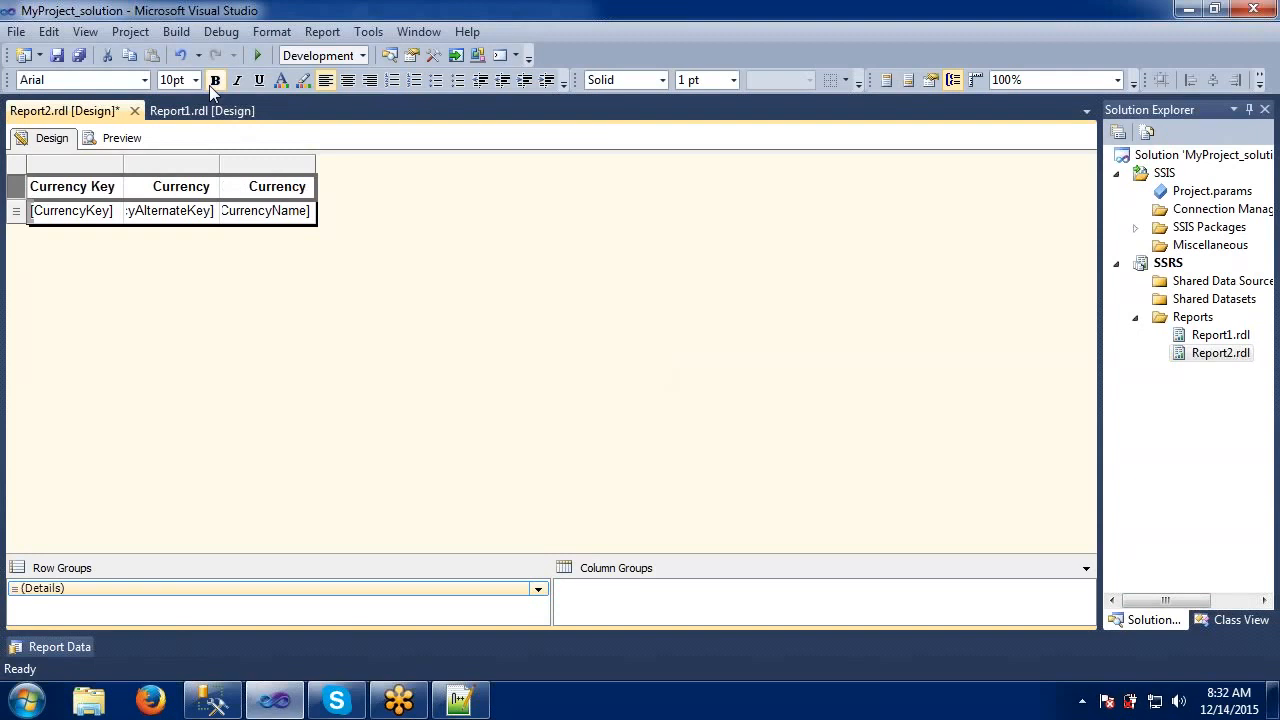
click(158, 236)
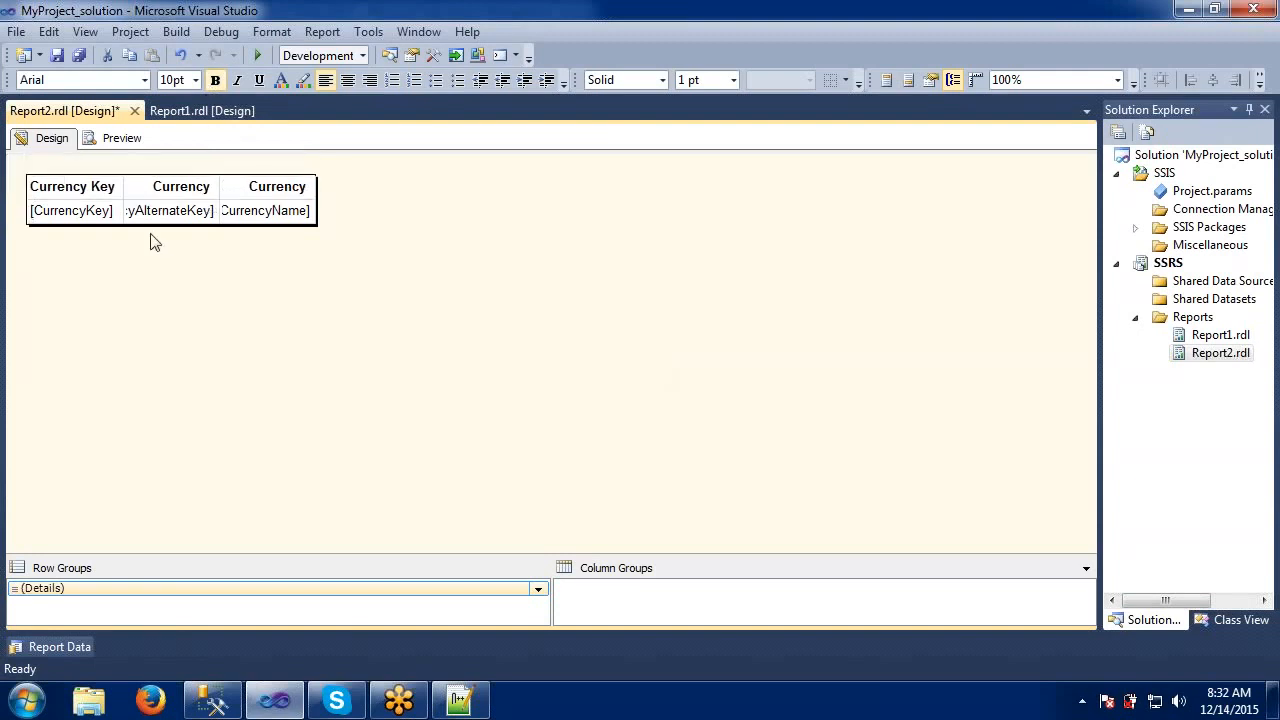
click(122, 138)
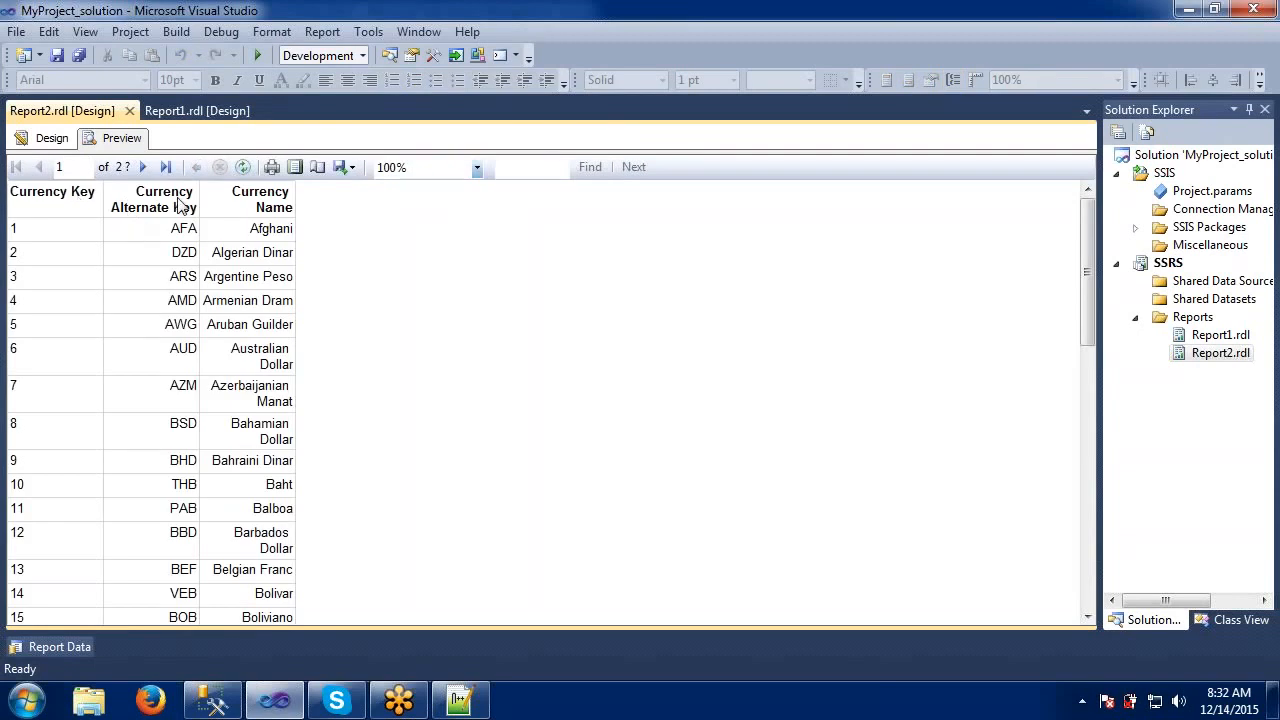
In Report2's design, widen all three table columns so that each header and field name fits on one line
click(52, 139)
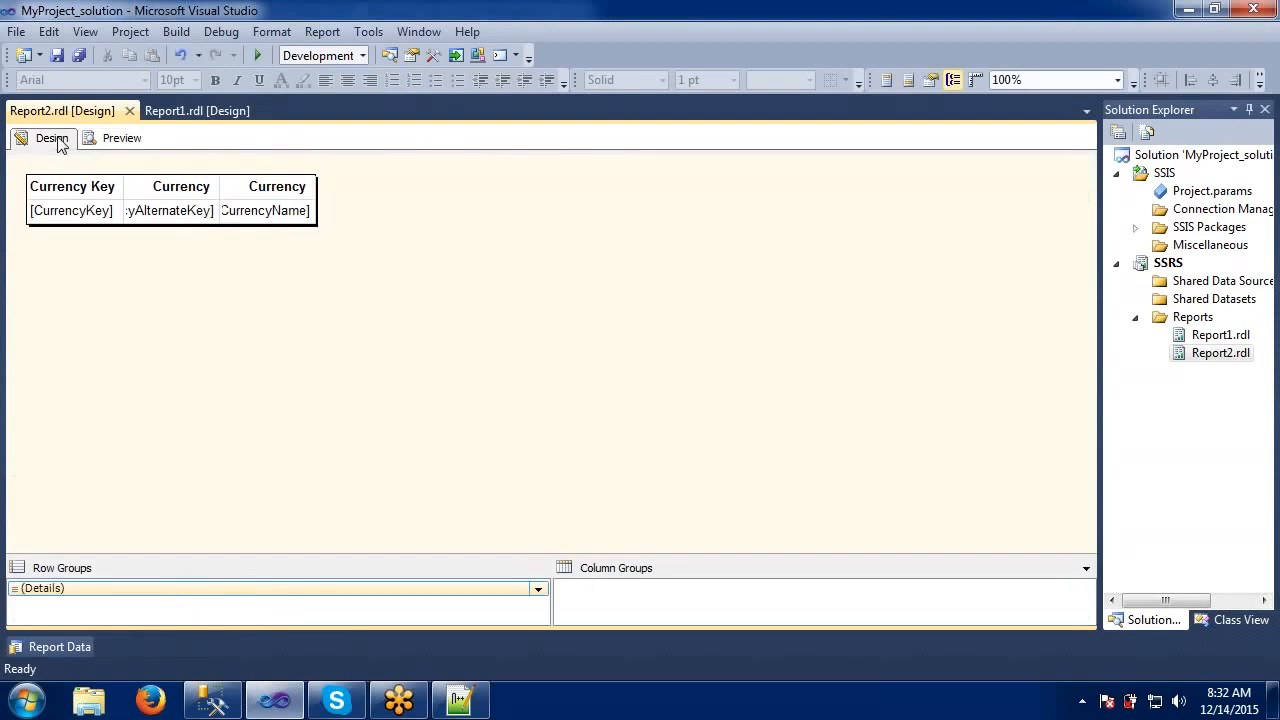
click(224, 196)
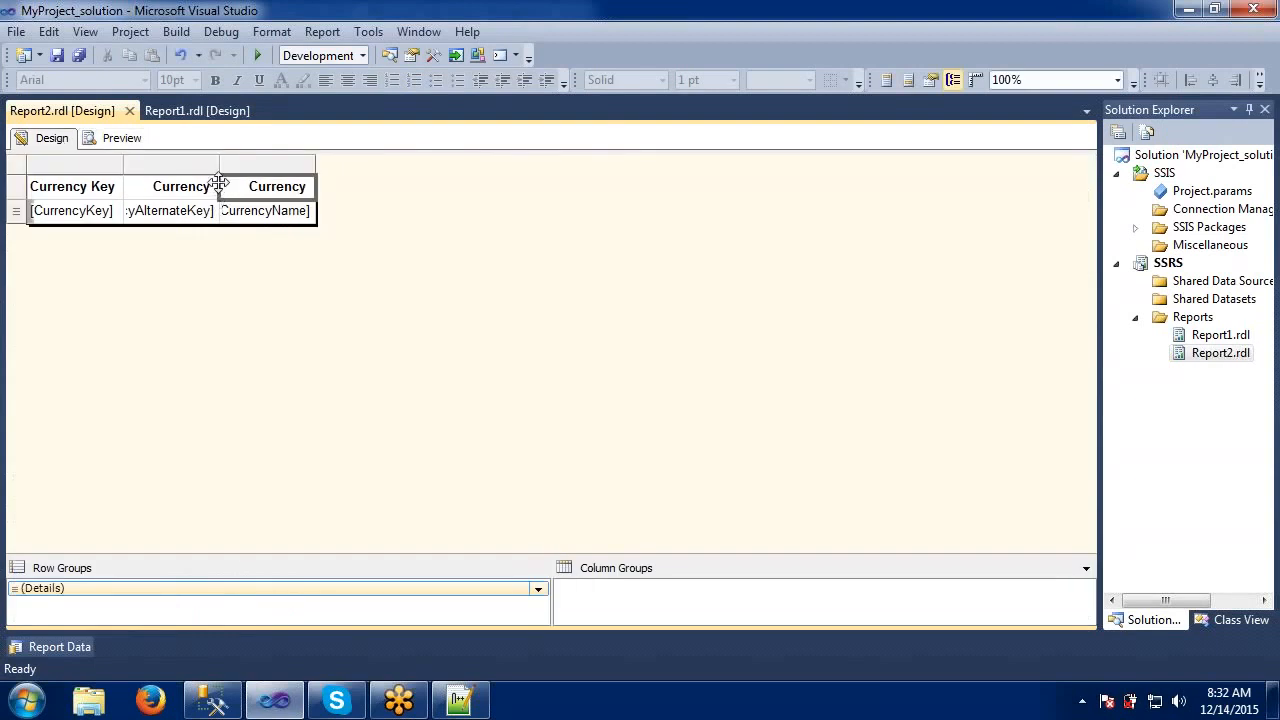
drag(220, 161, 357, 162)
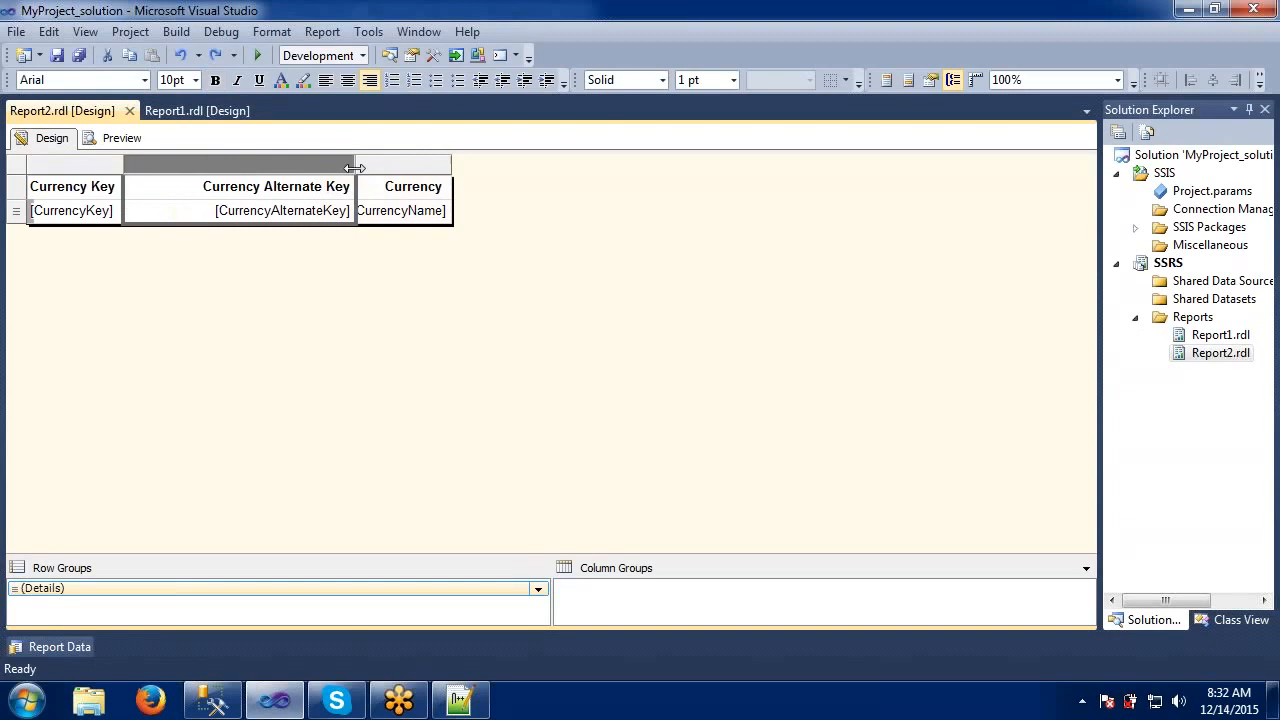
drag(447, 161, 623, 162)
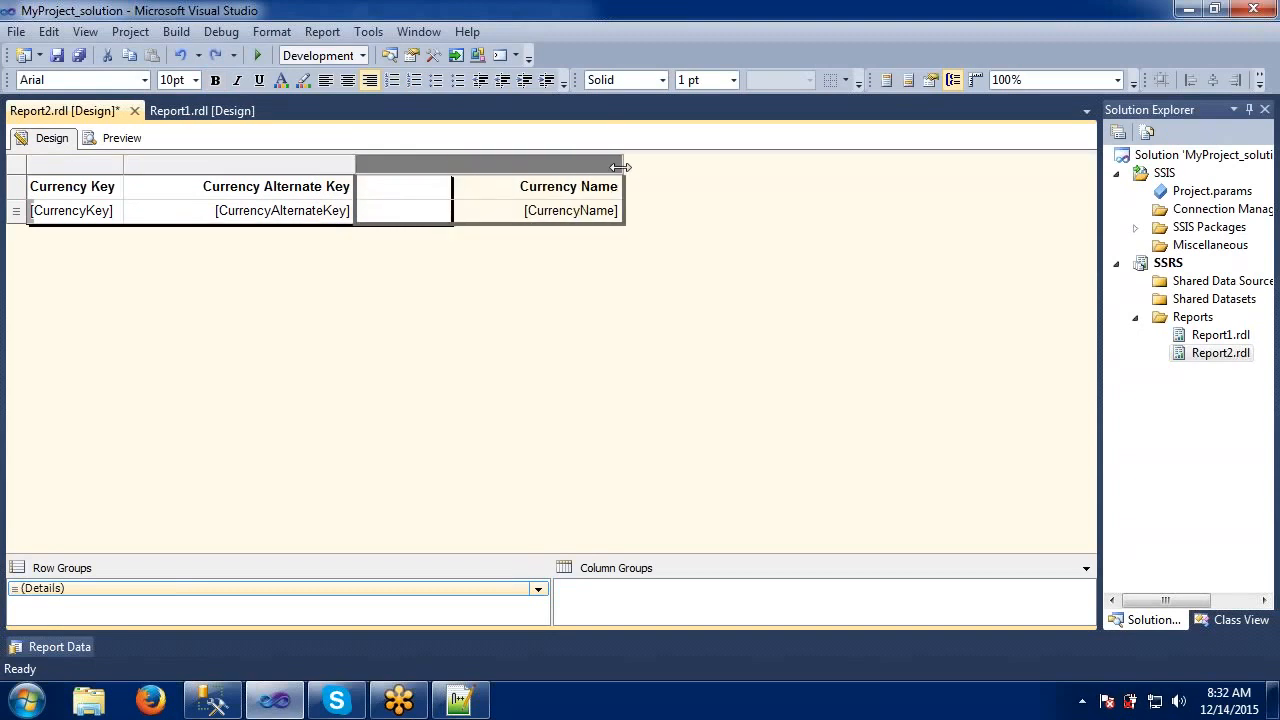
click(420, 345)
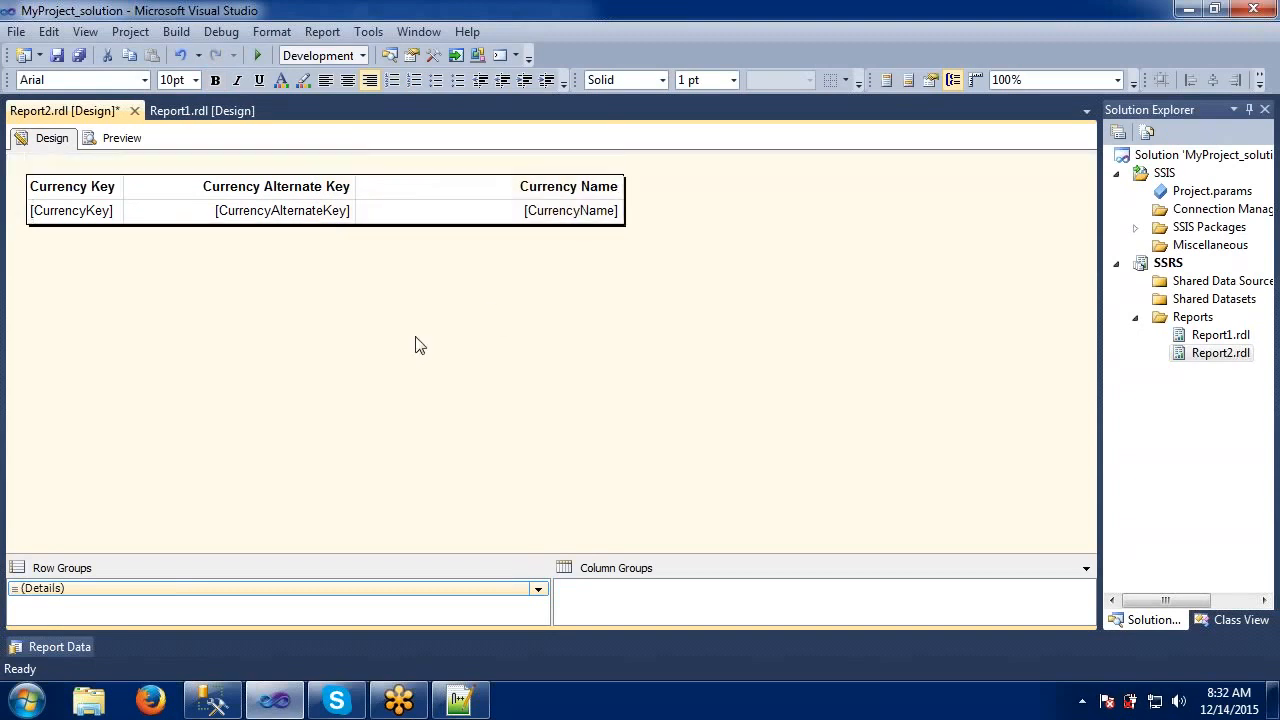
click(124, 184)
drag(125, 160, 155, 161)
click(167, 248)
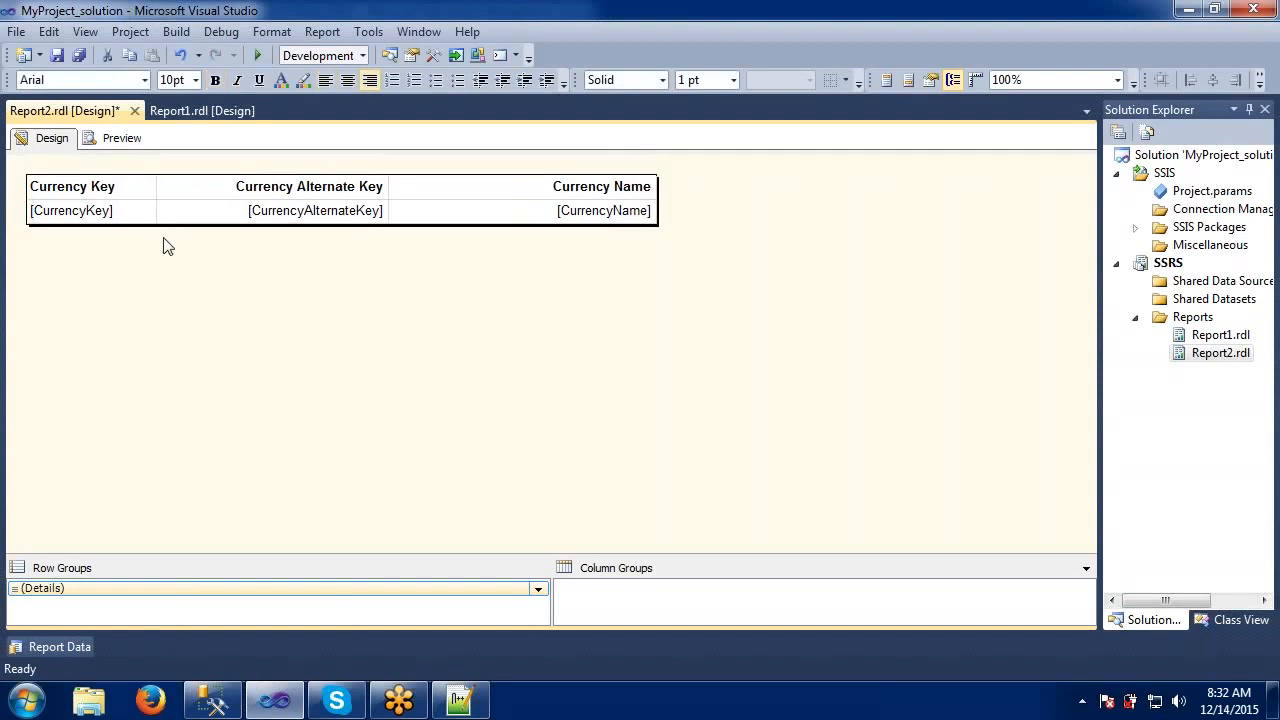
Preview Report2 with the widened columns and return to its design
click(118, 141)
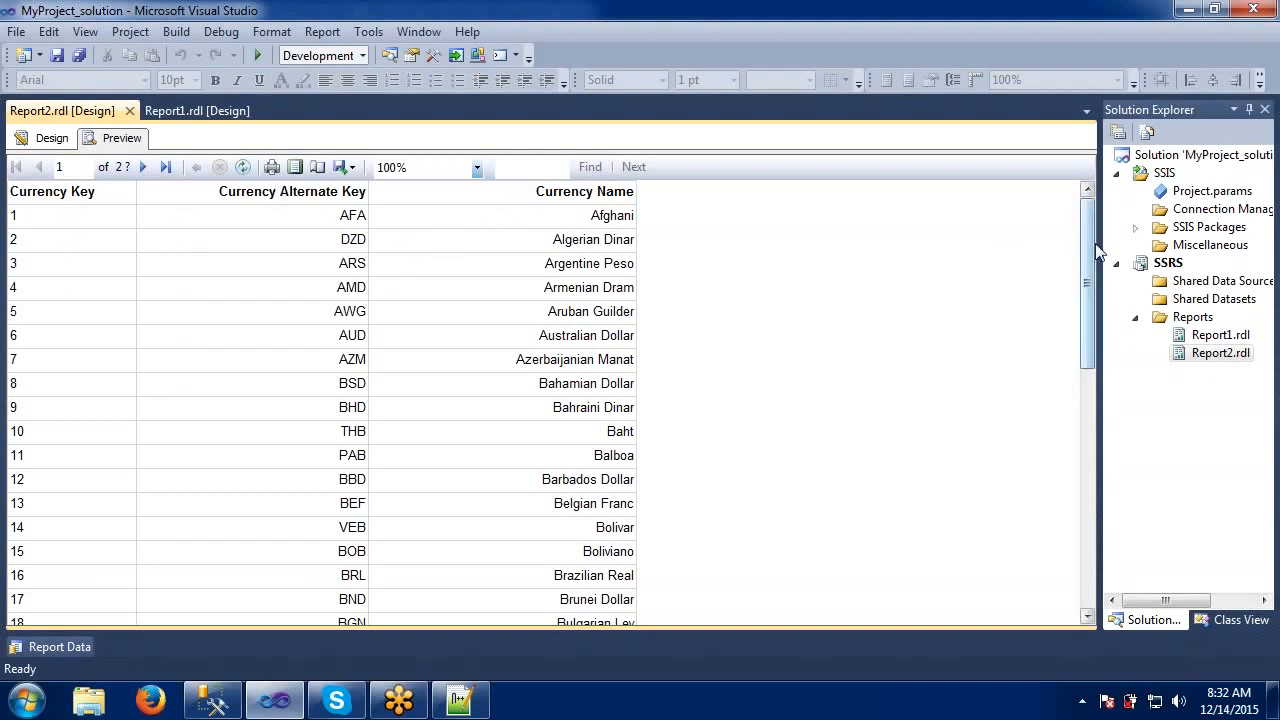
drag(1085, 250, 1110, 218)
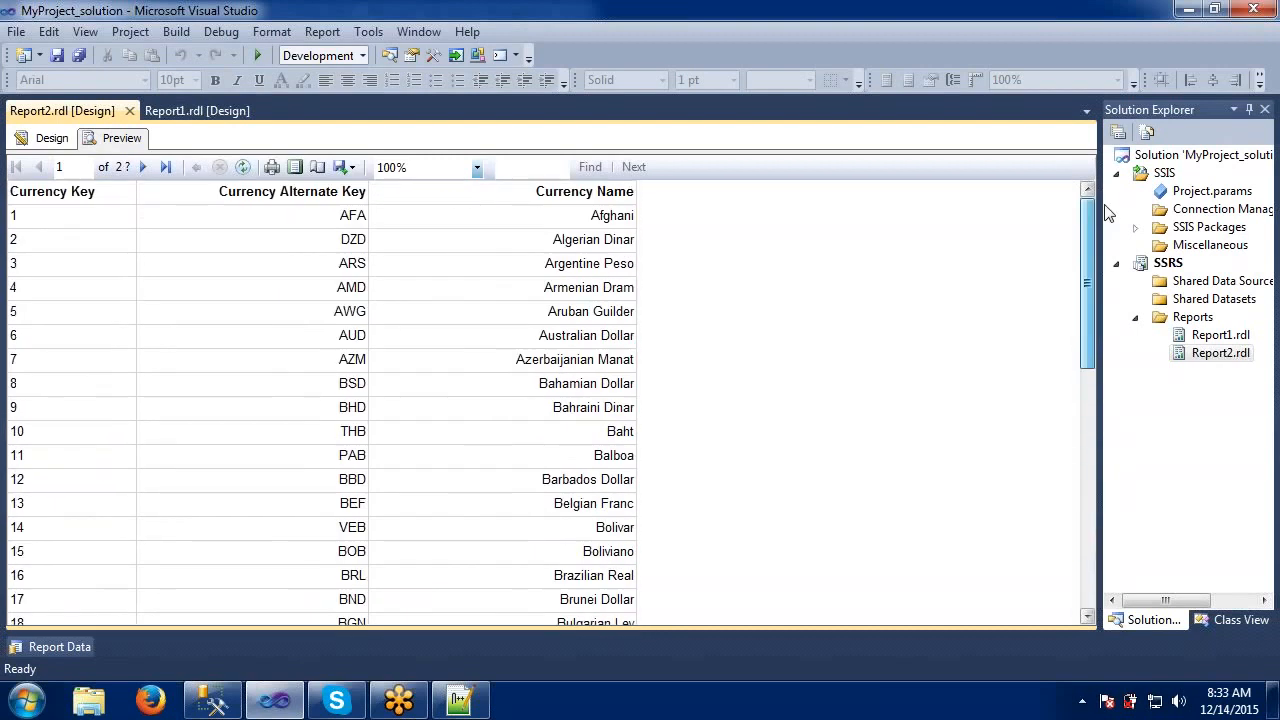
click(50, 139)
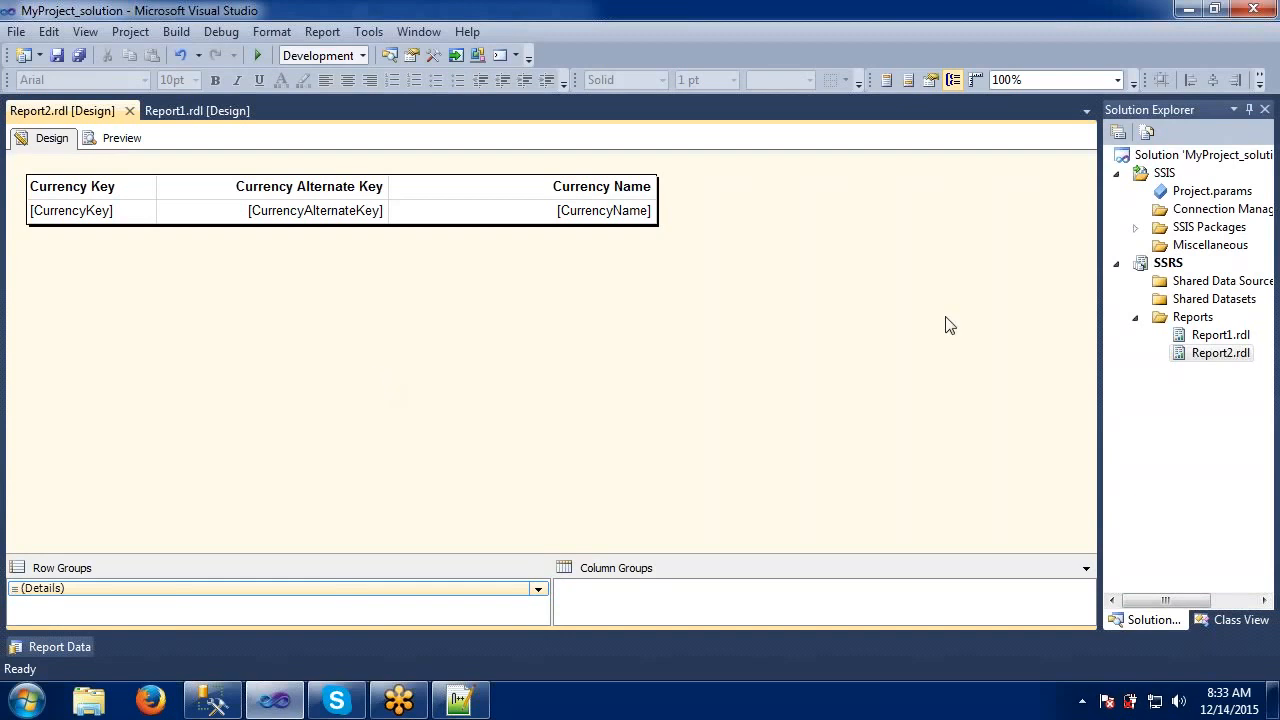
click(1170, 318)
right_click(1168, 318)
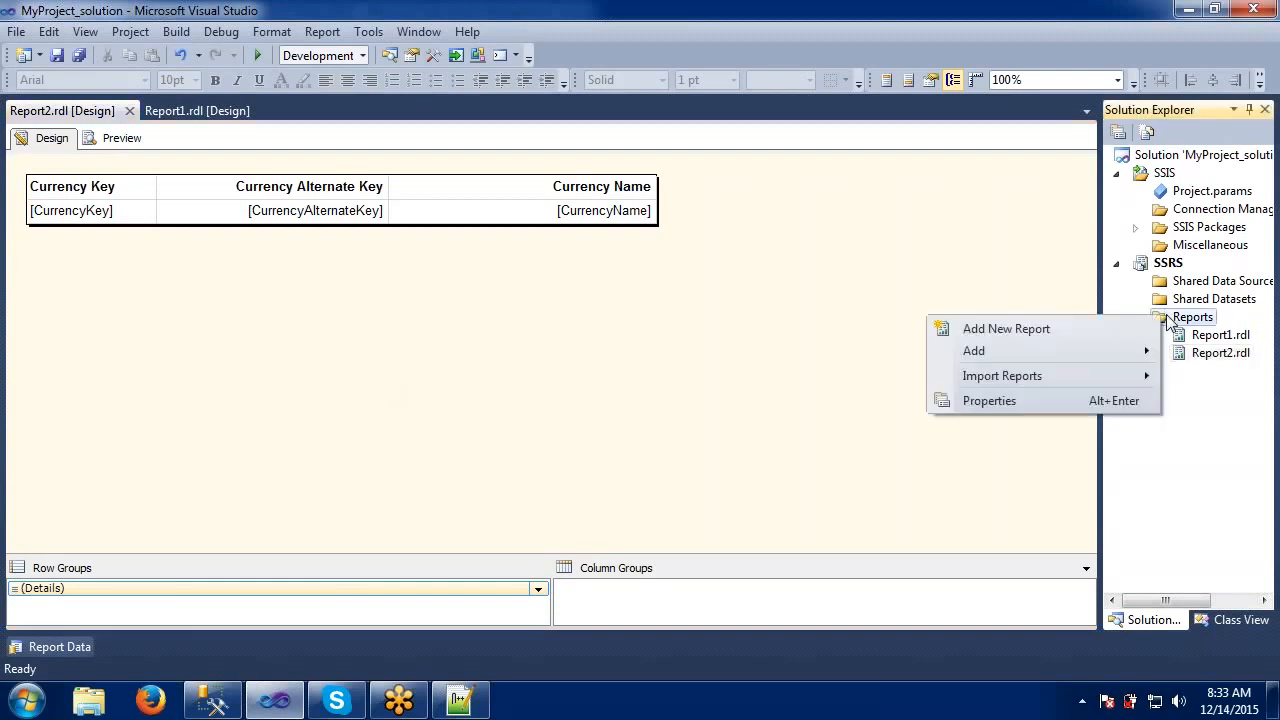
click(1005, 329)
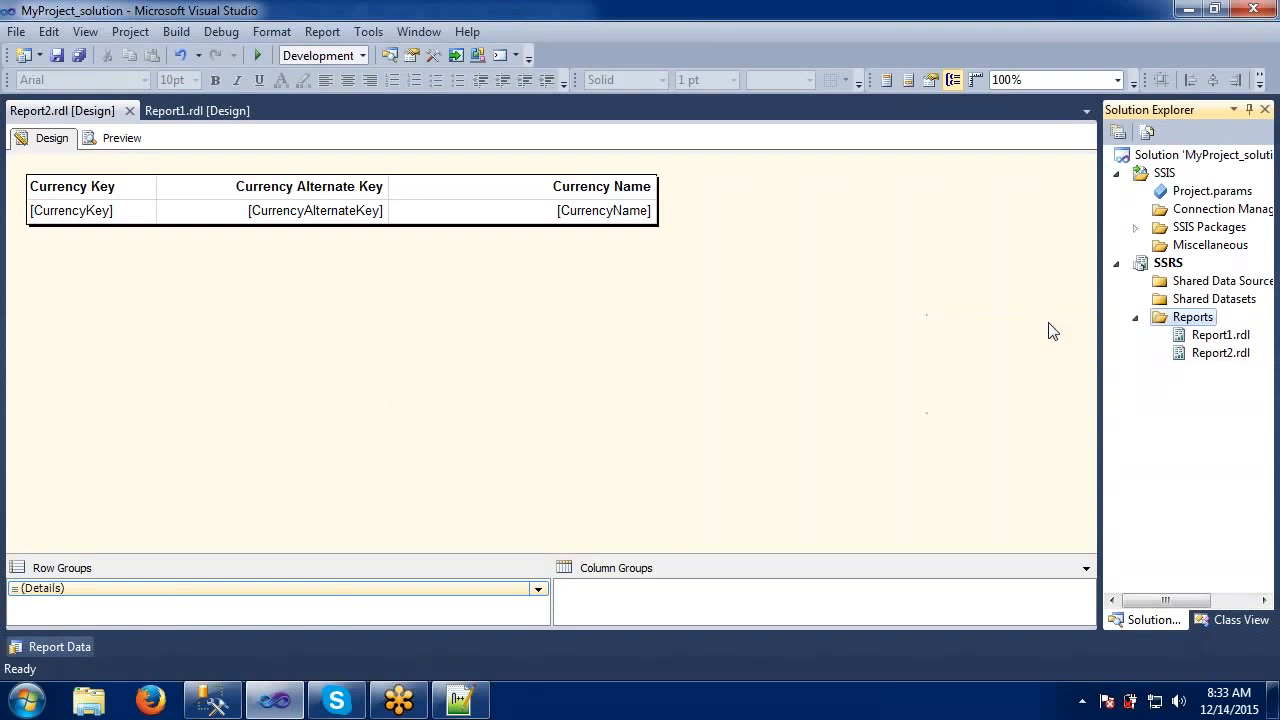
click(680, 558)
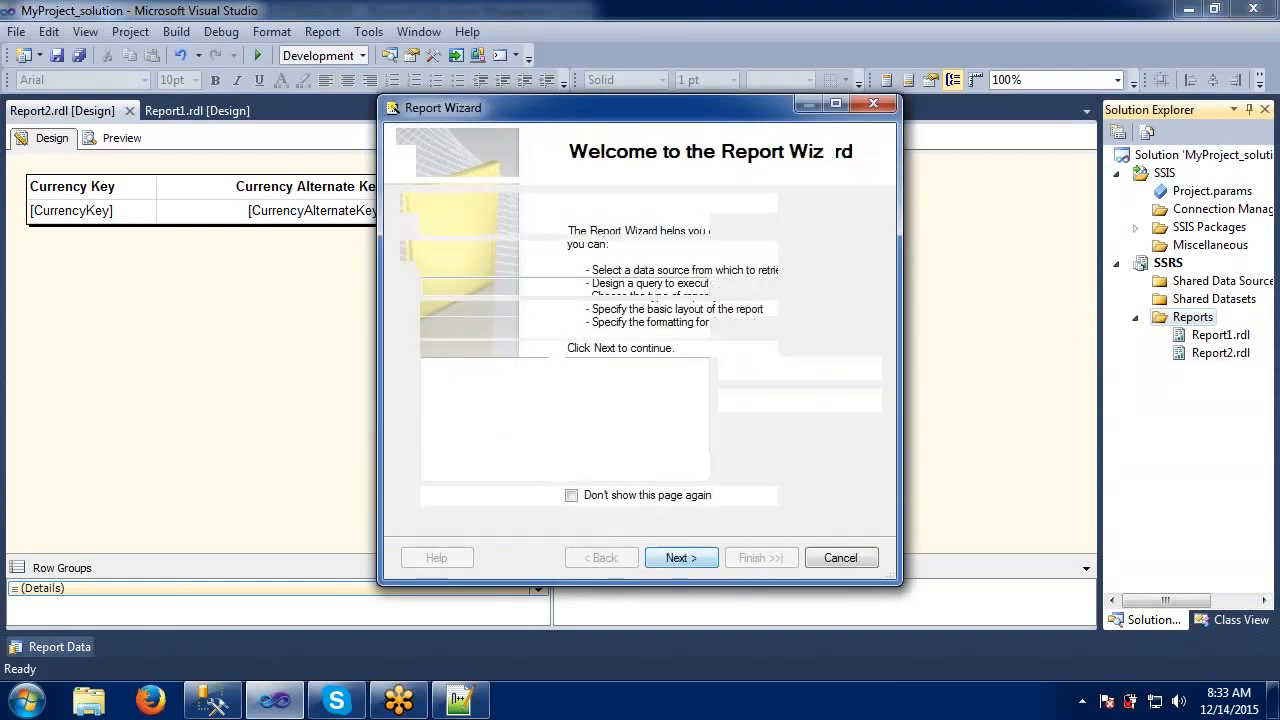
click(840, 558)
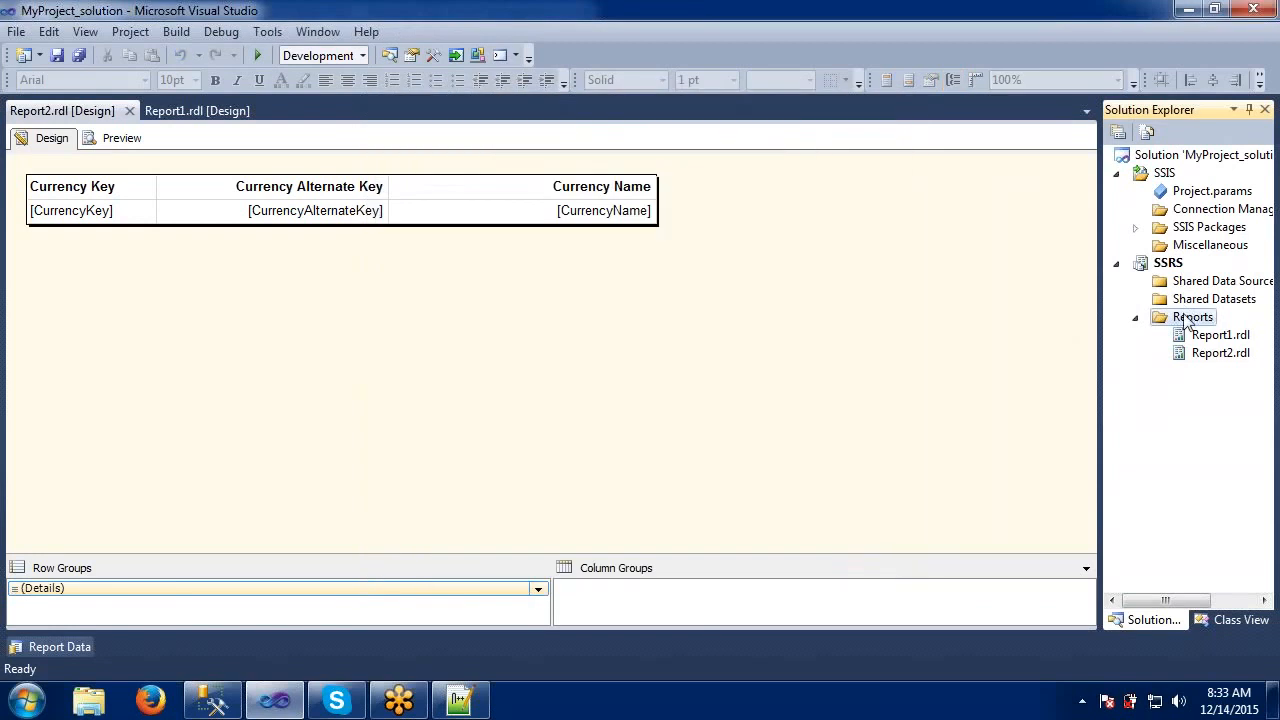
right_click(1182, 318)
mouse_move(1084, 355)
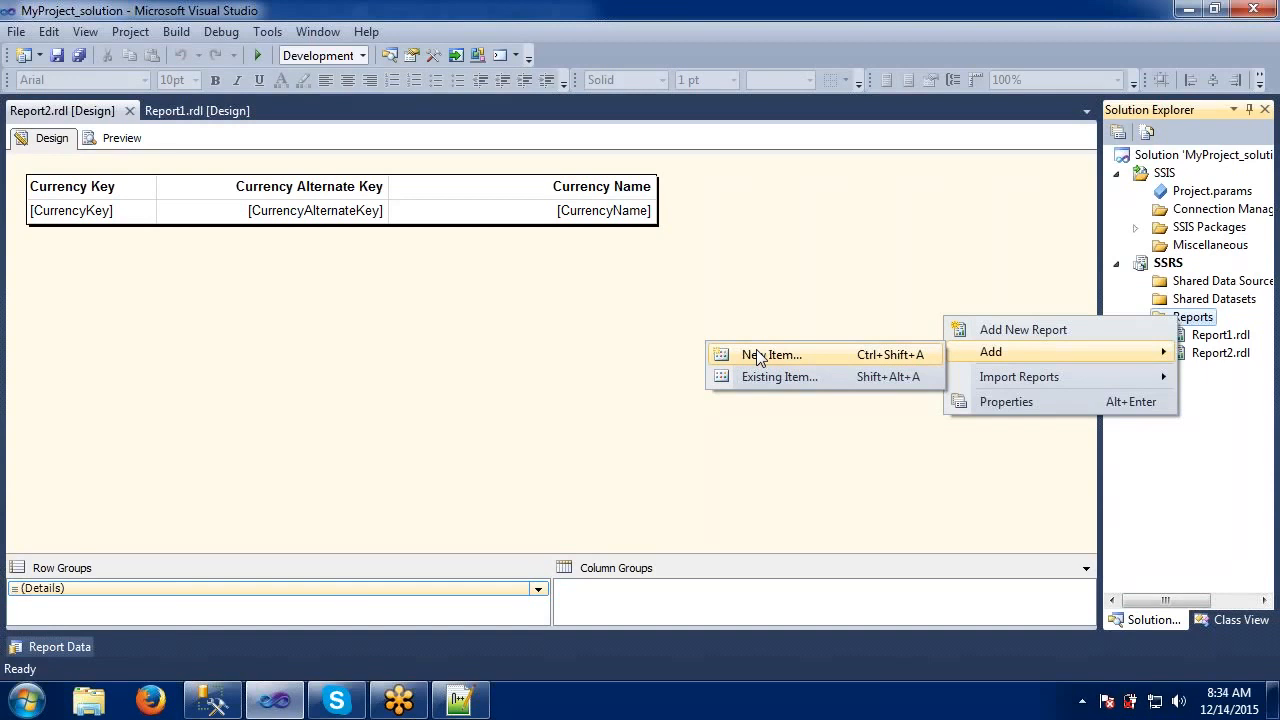
click(580, 357)
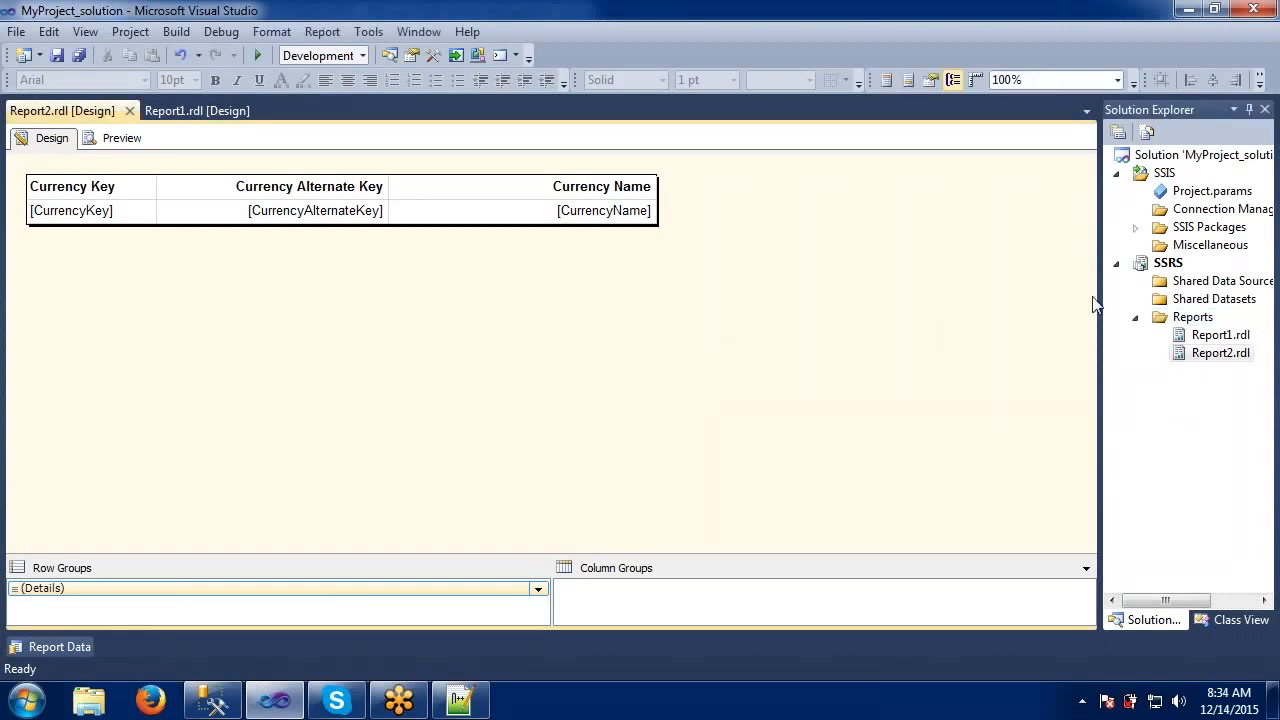
Add a new empty report to the SSRS project's Reports folder, using the Report template instead of the Report Wizard
click(1209, 317)
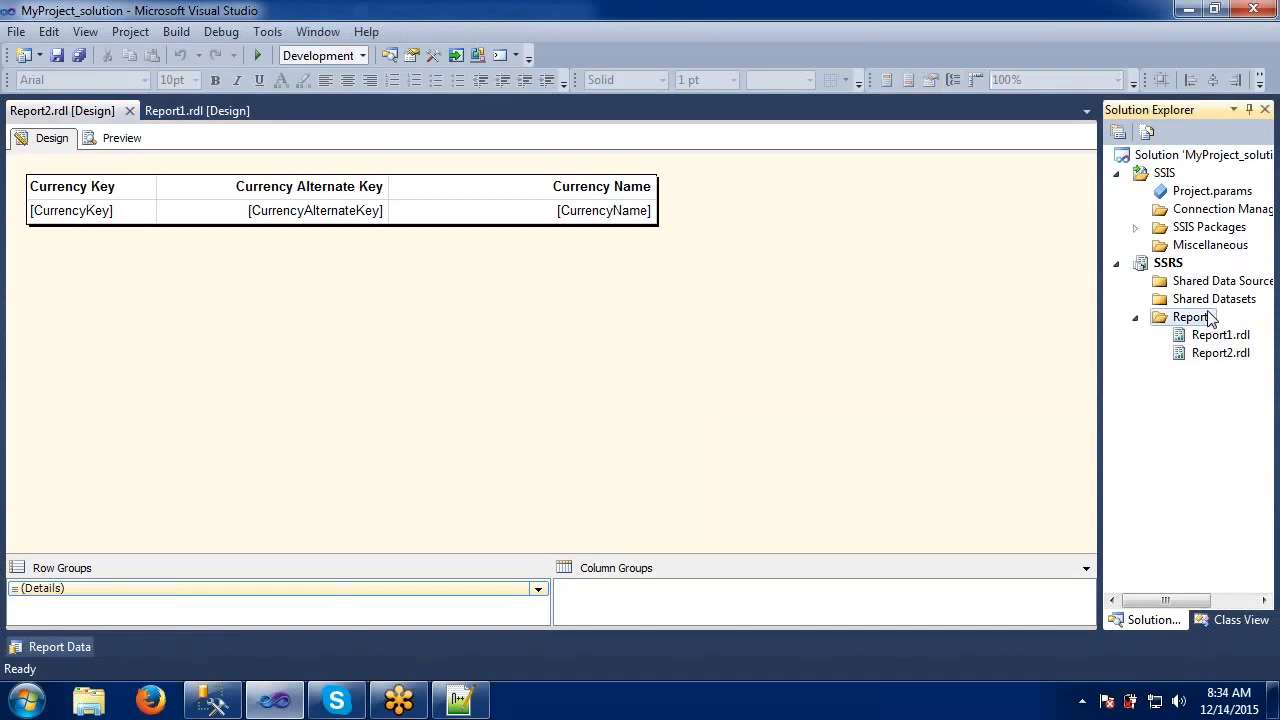
right_click(1209, 317)
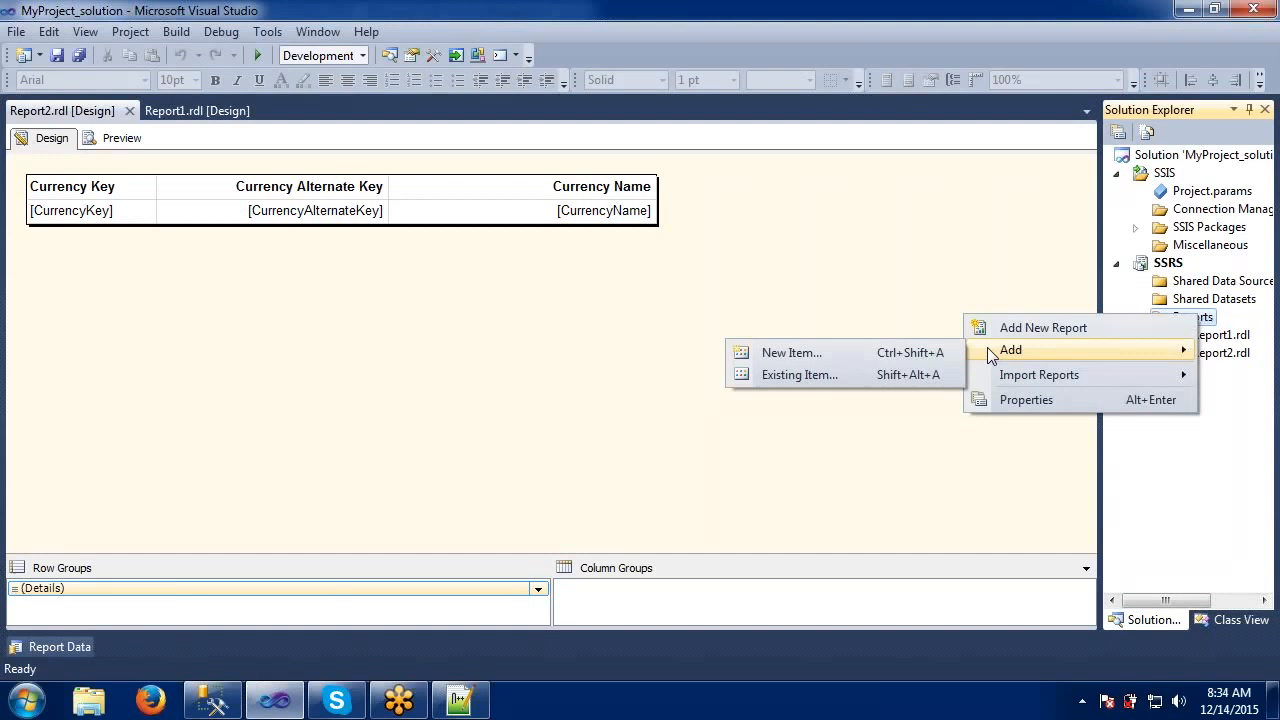
click(893, 352)
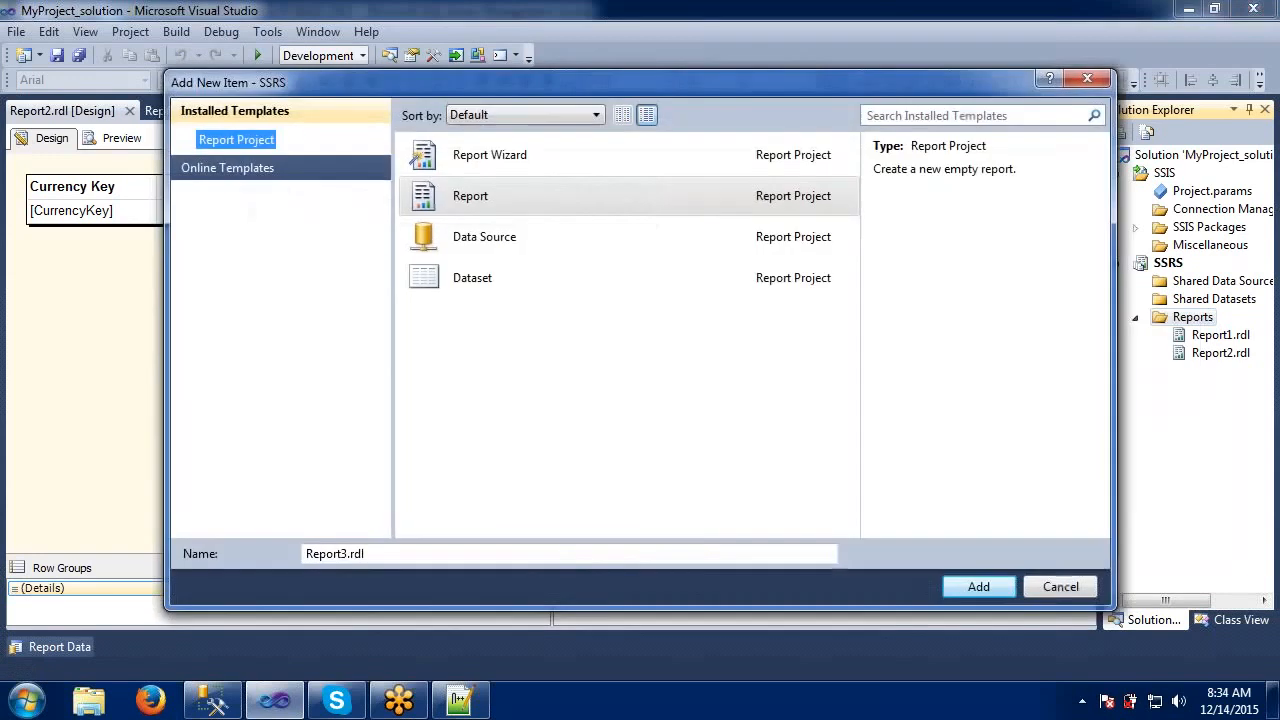
click(476, 160)
click(471, 199)
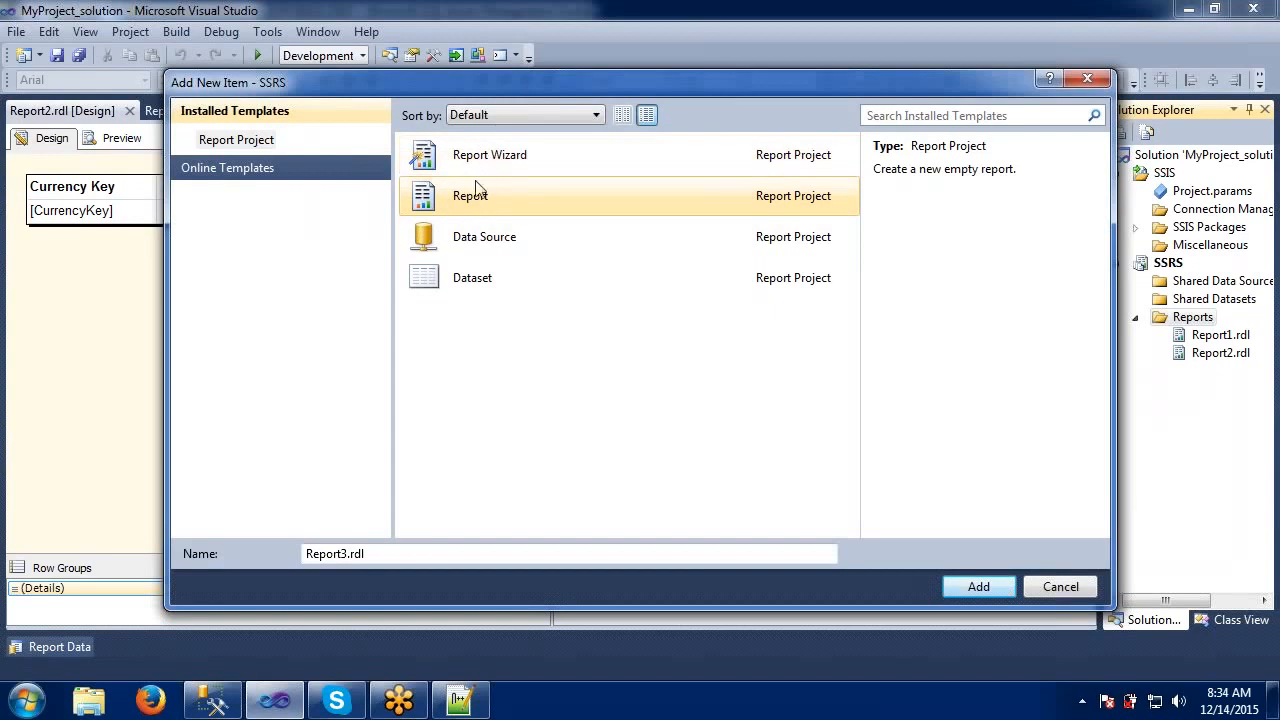
click(978, 586)
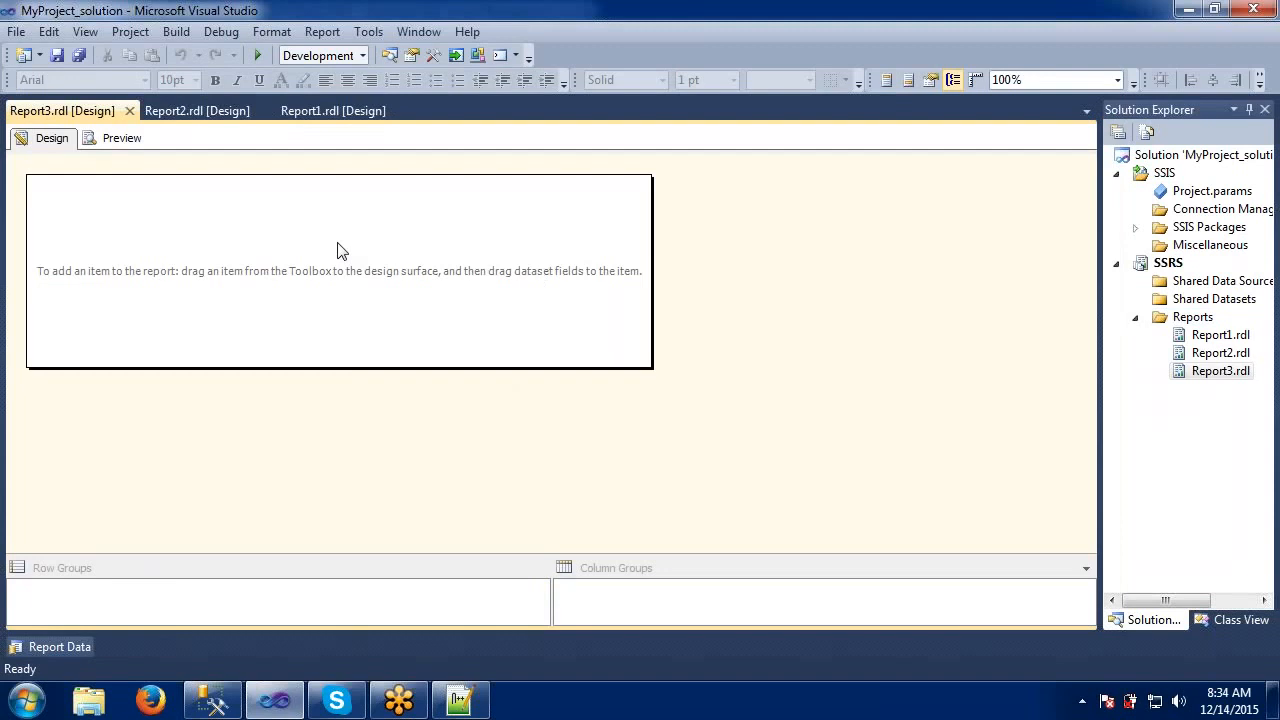
right_click(338, 245)
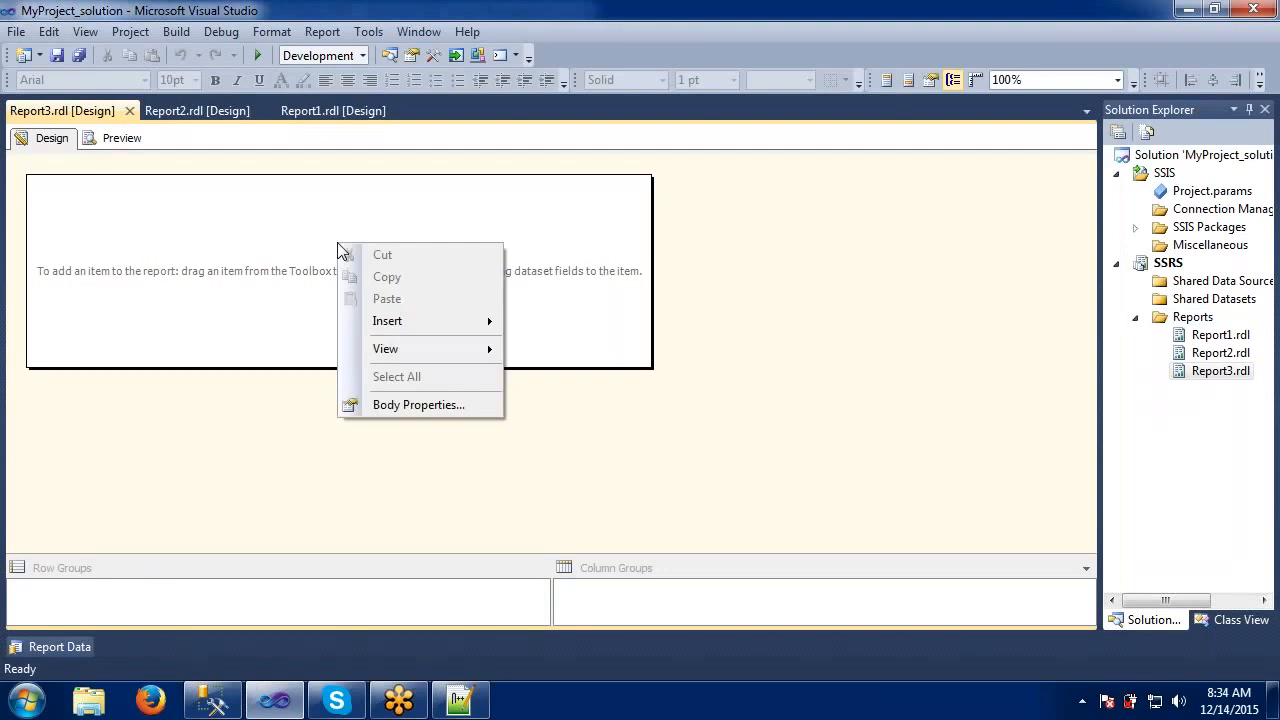
mouse_move(413, 322)
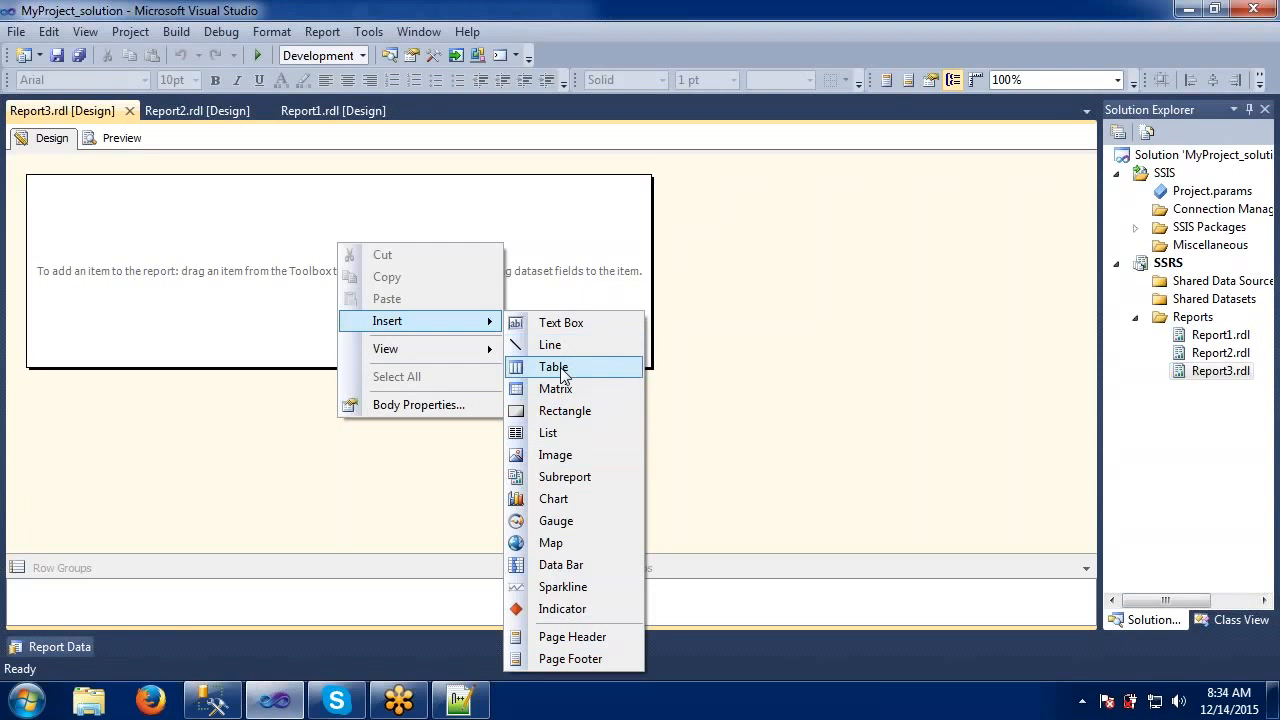
click(576, 267)
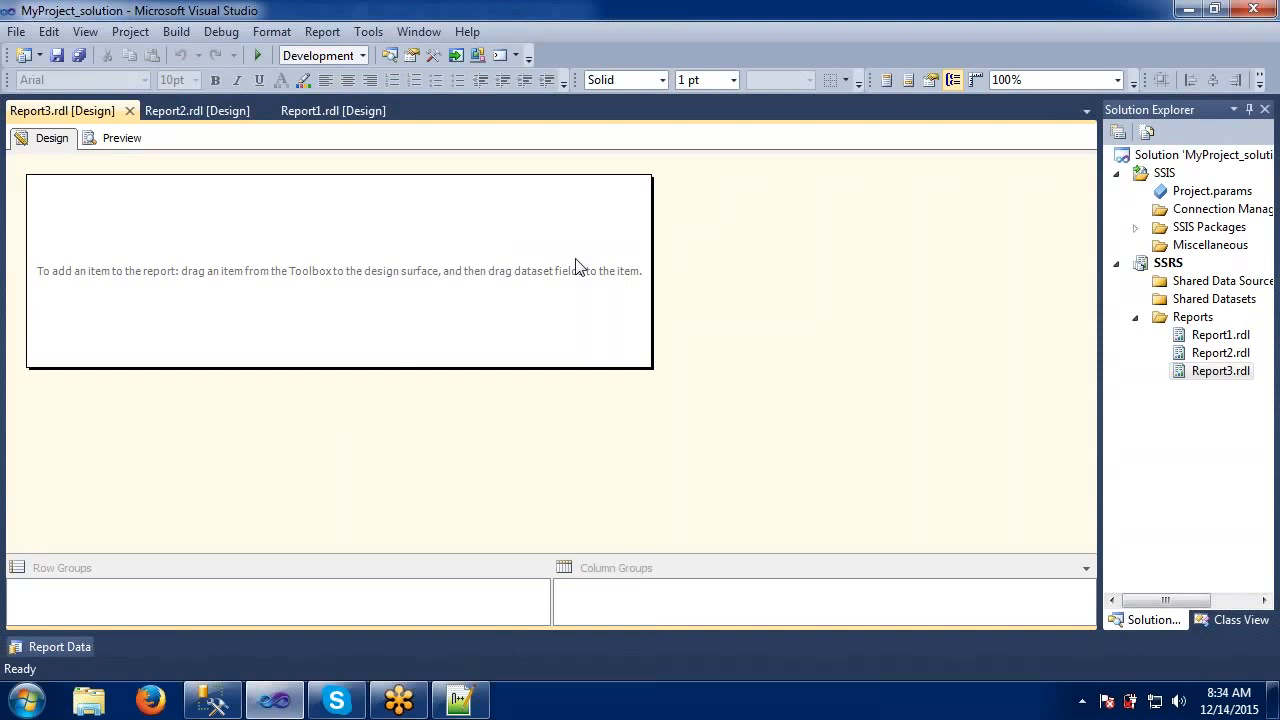
Compare the three open reports, Report1, Report2 and Report3, by switching between them
click(167, 110)
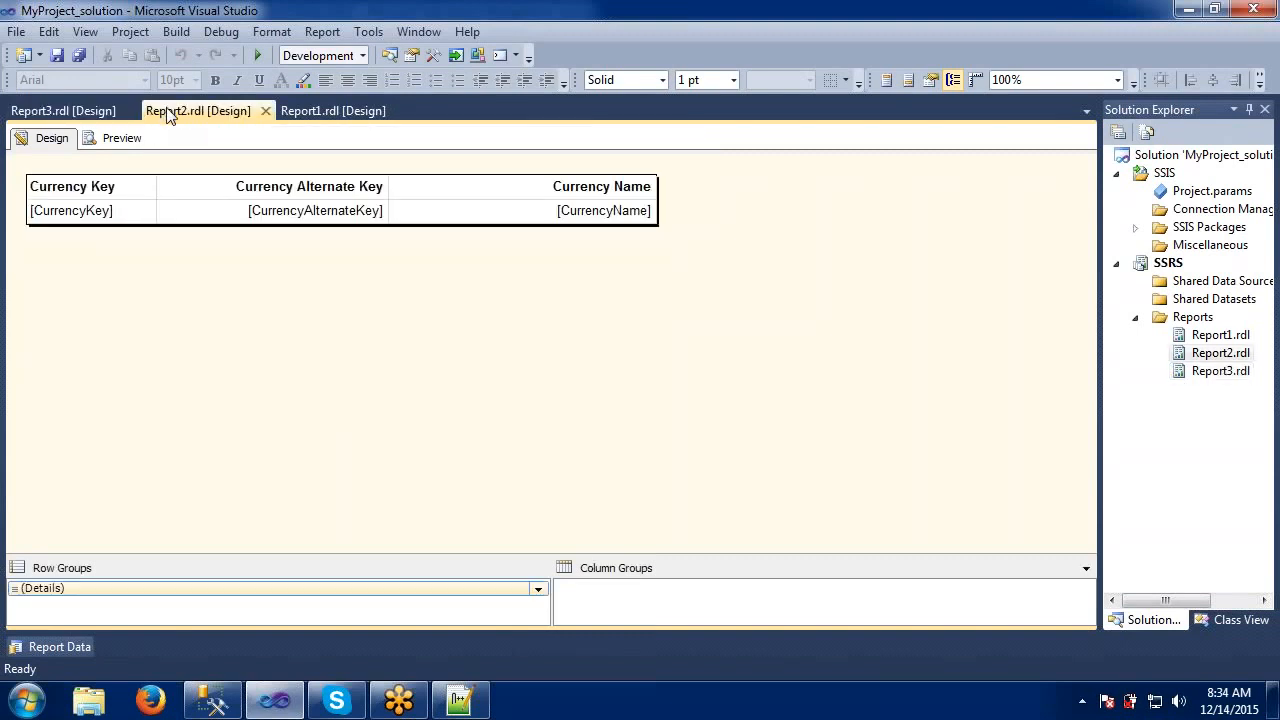
click(328, 114)
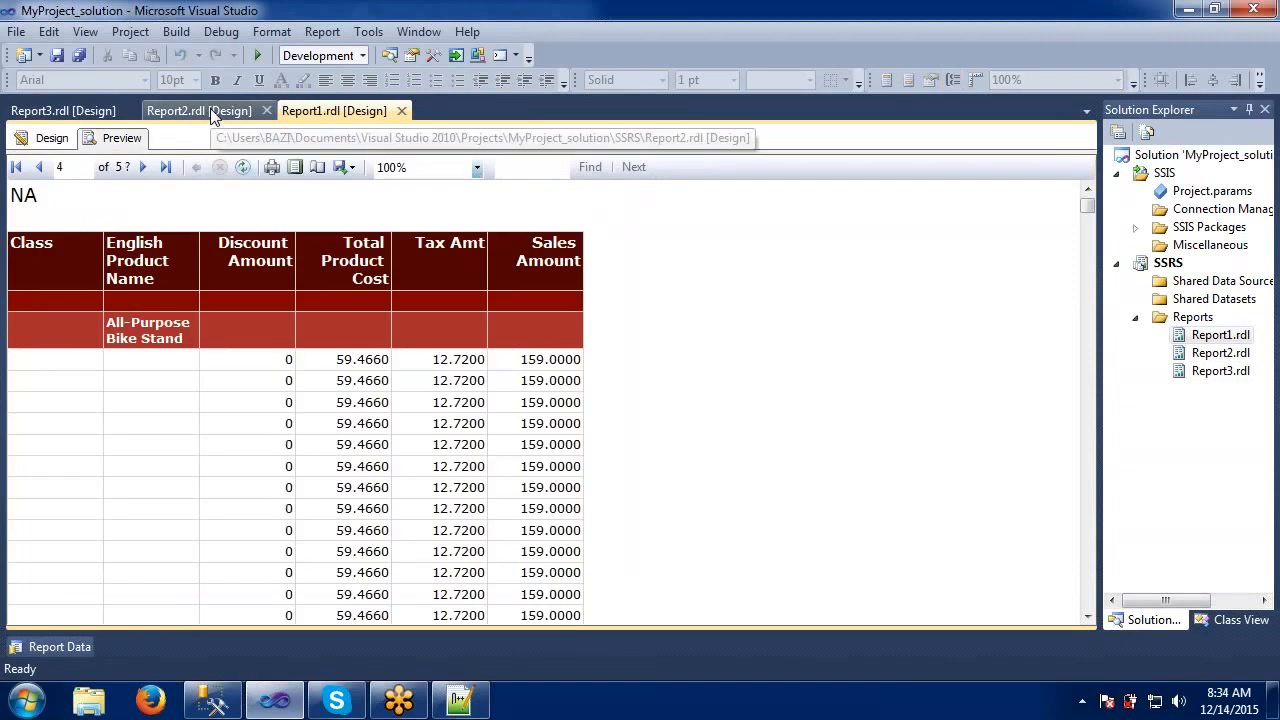
click(205, 112)
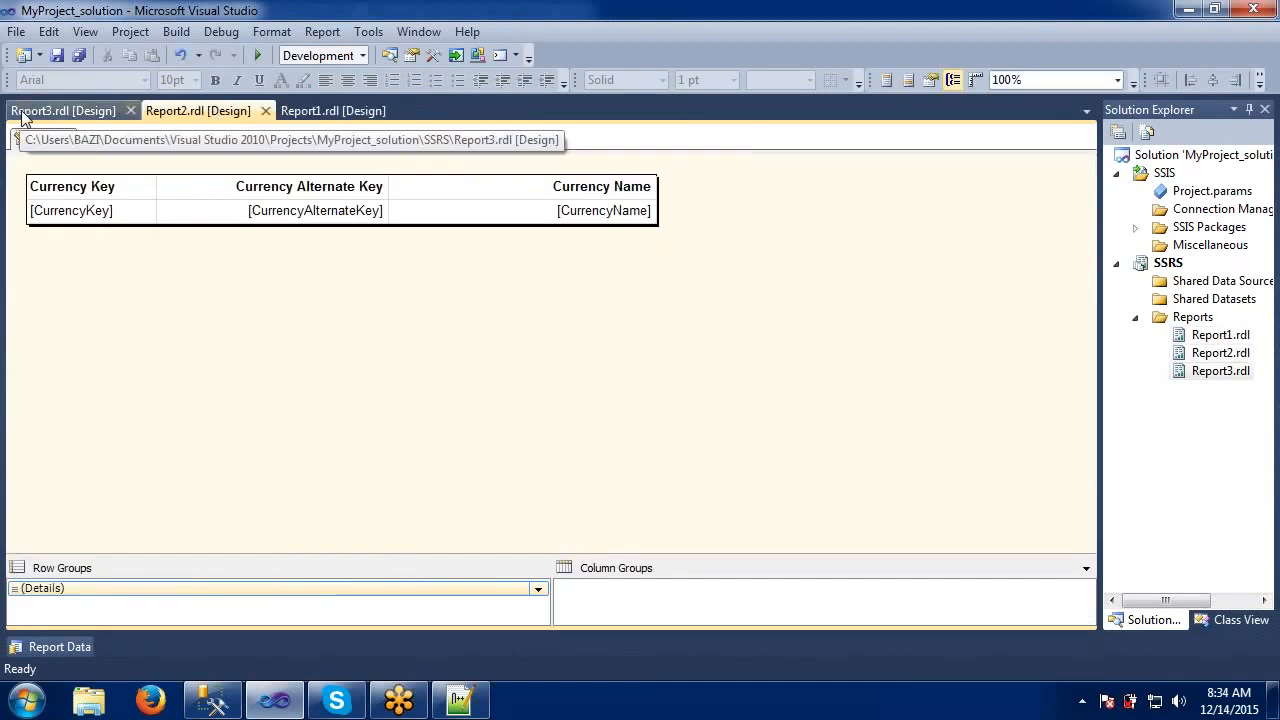
click(20, 115)
click(200, 112)
click(313, 115)
click(313, 114)
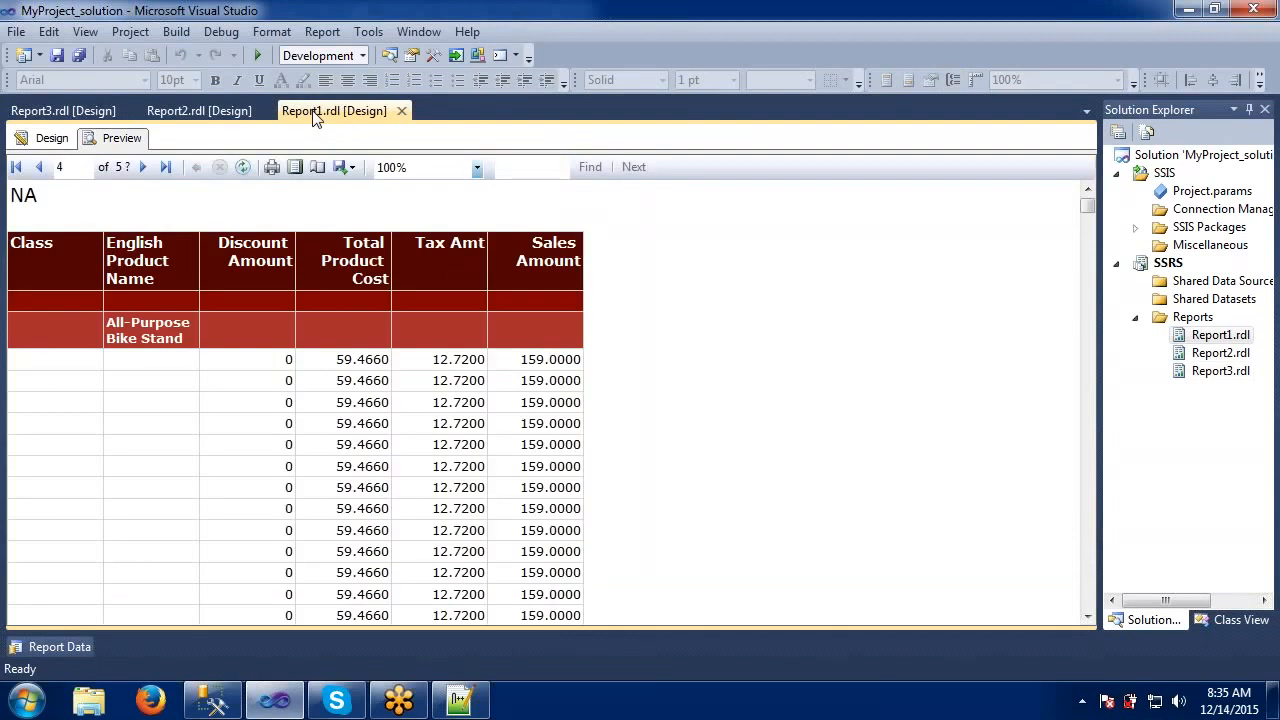
Return to Report2's design and widen the Solution Explorer pane so the full folder names fit
click(228, 118)
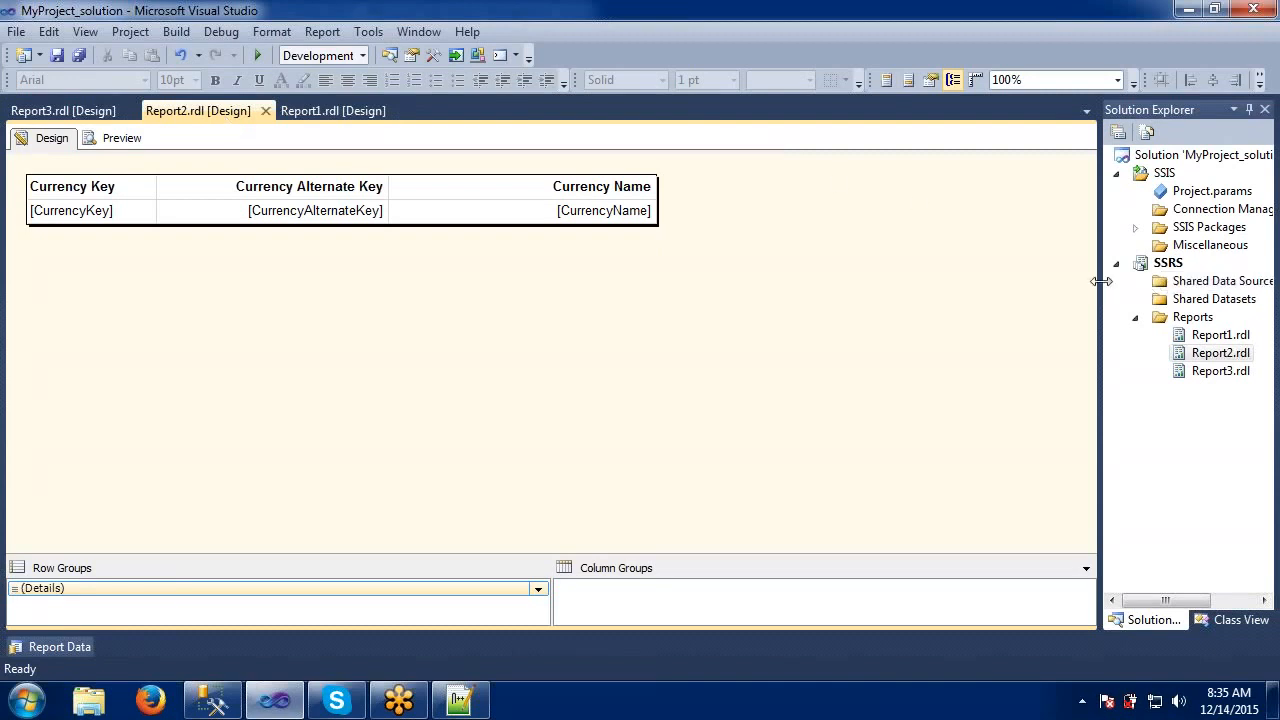
drag(1099, 289, 1059, 289)
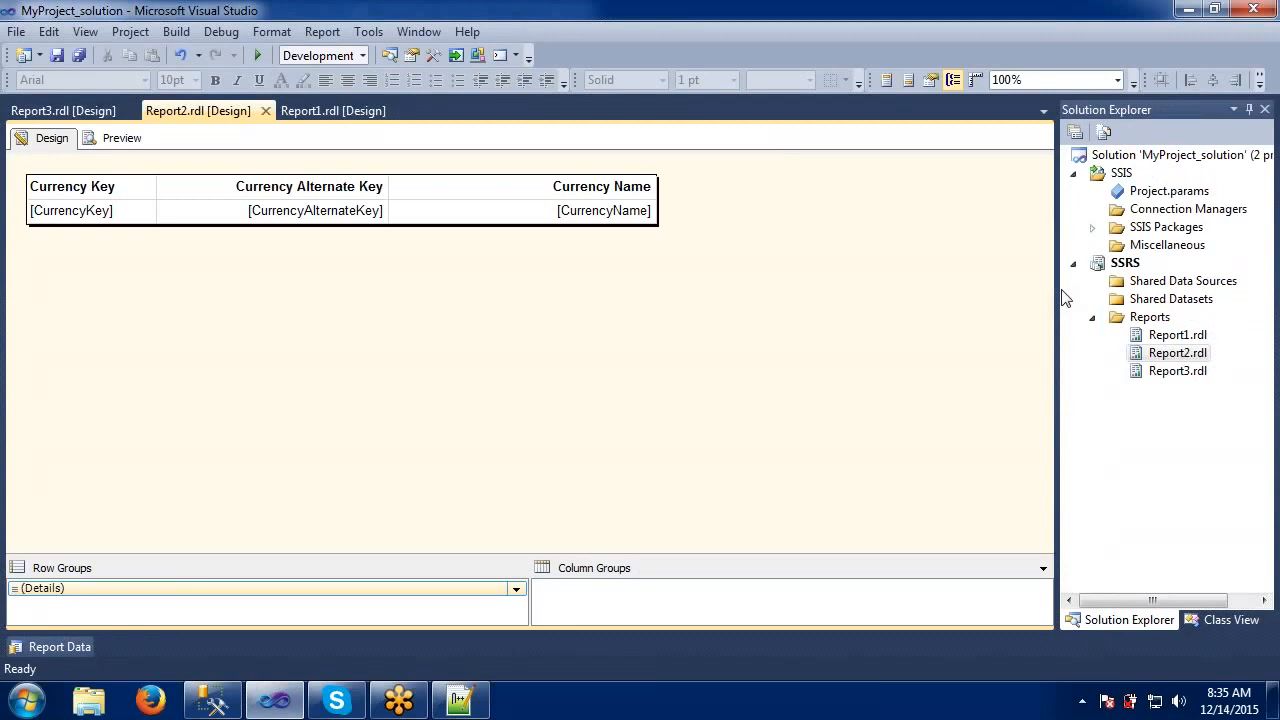